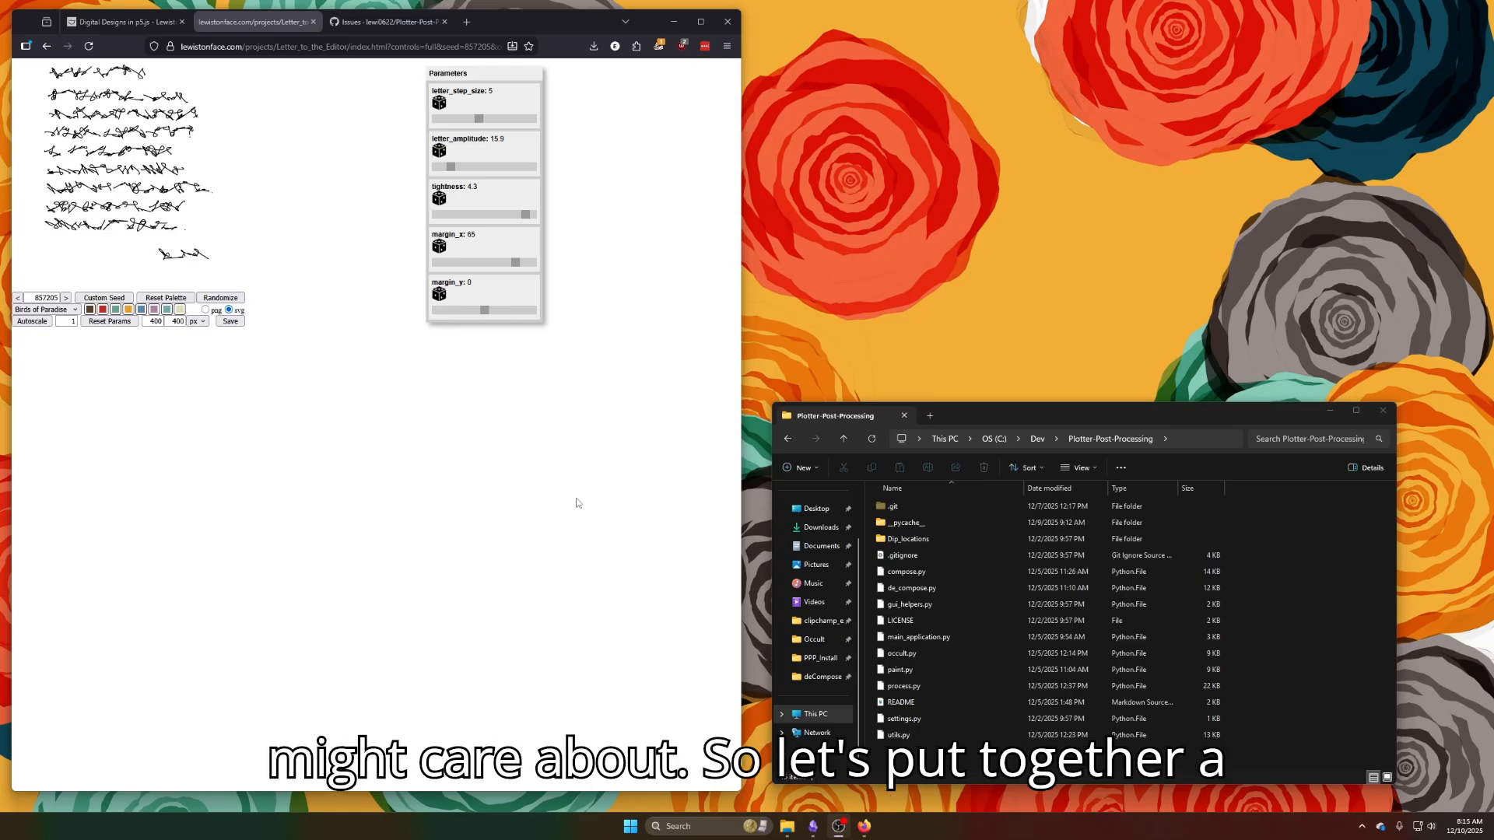
# Set the canvas units to inches and the size to 8 wide by 10 high.
pyautogui.click(194, 322)
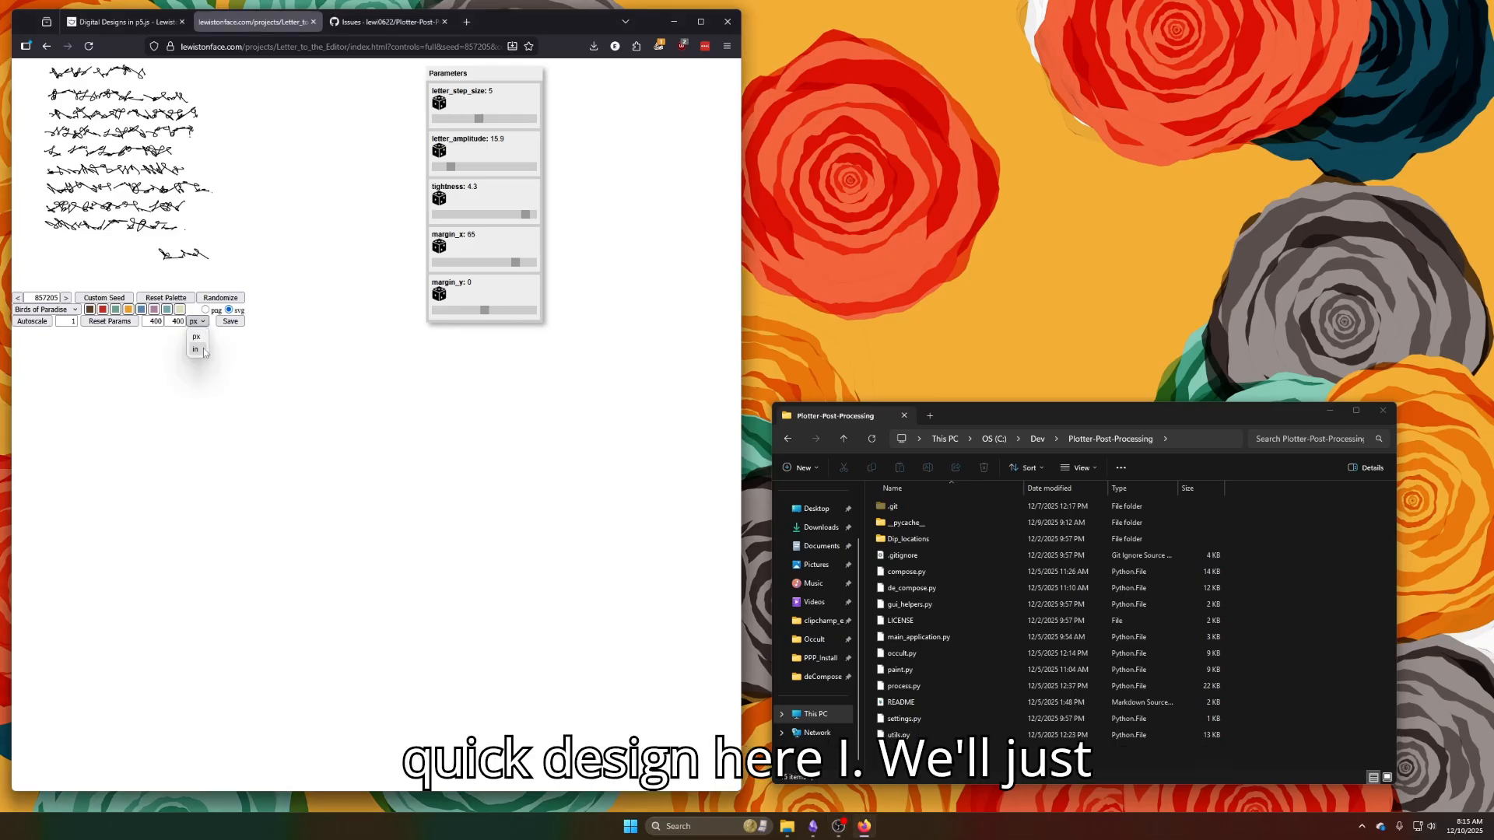
pyautogui.click(193, 344)
pyautogui.doubleClick(155, 321)
pyautogui.press('BackSpace')
pyautogui.write('8')
pyautogui.press('Tab')
pyautogui.write('10')
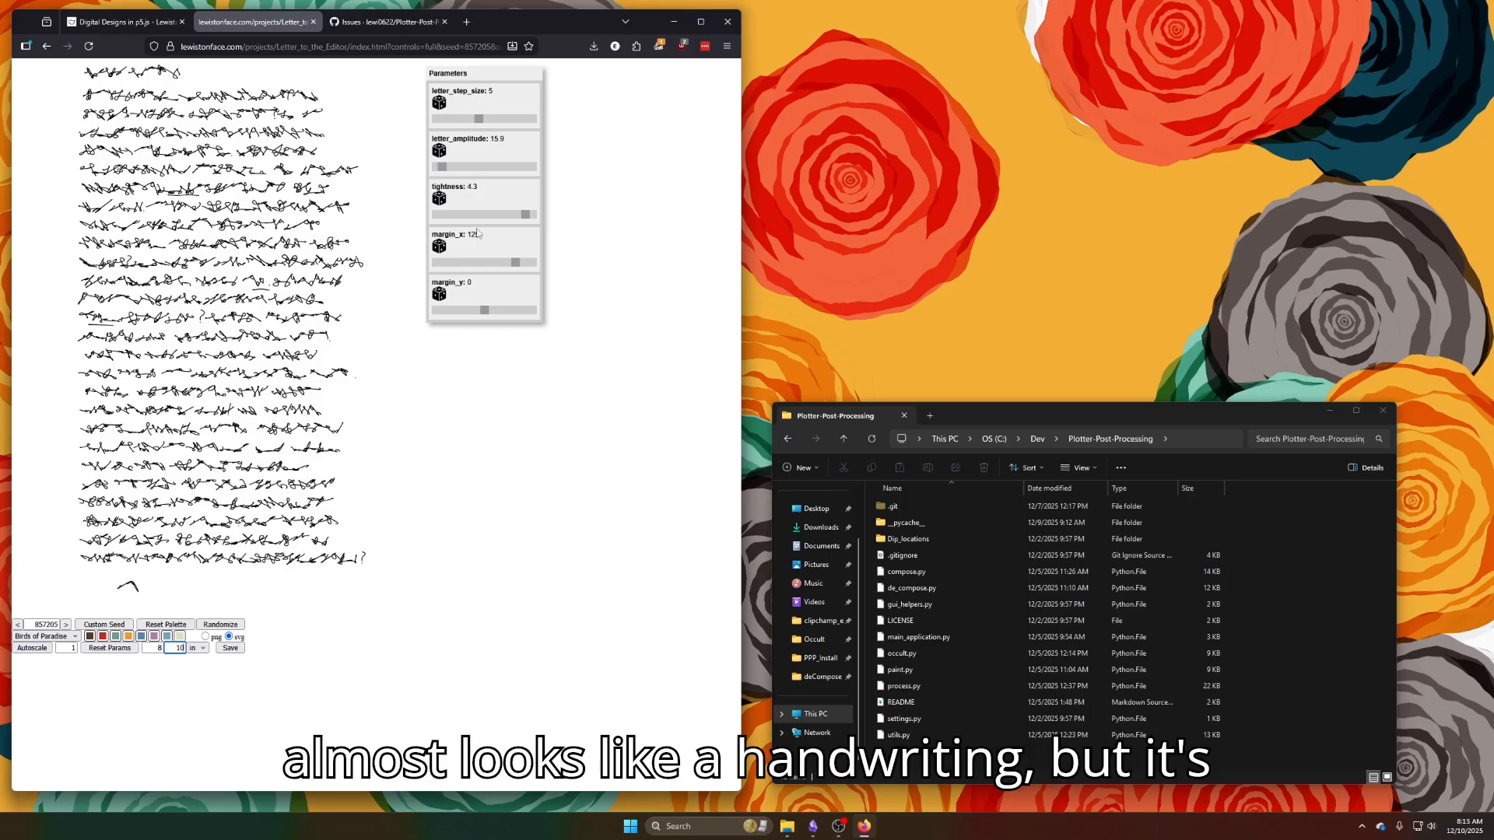
# Lower margin_x to -192 and margin_y to -240, and save the design as an SVG.
pyautogui.moveTo(514, 264); pyautogui.dragTo(437, 266)
pyautogui.moveTo(482, 311); pyautogui.dragTo(436, 311)
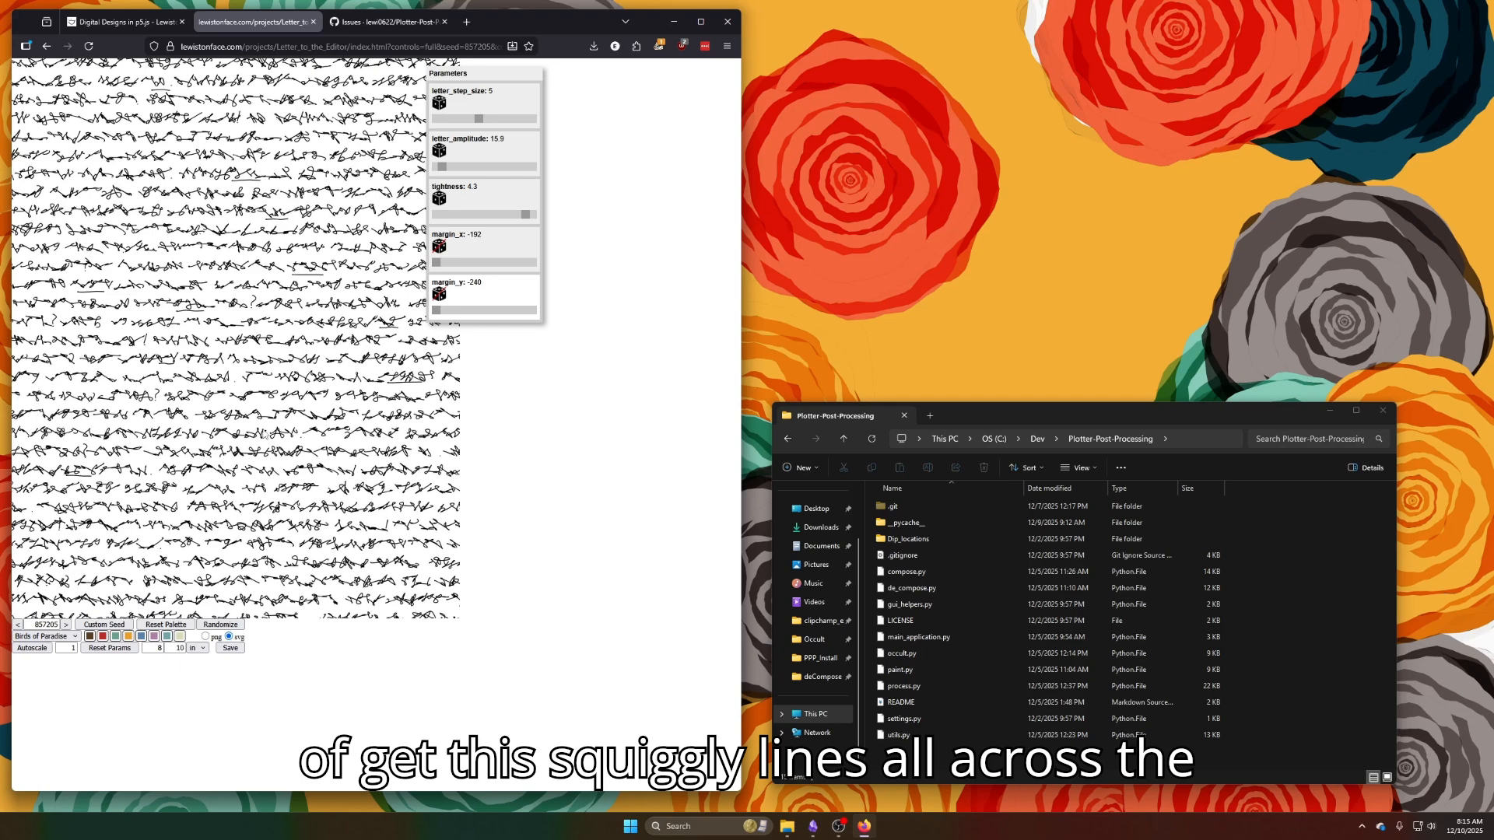
pyautogui.click(237, 651)
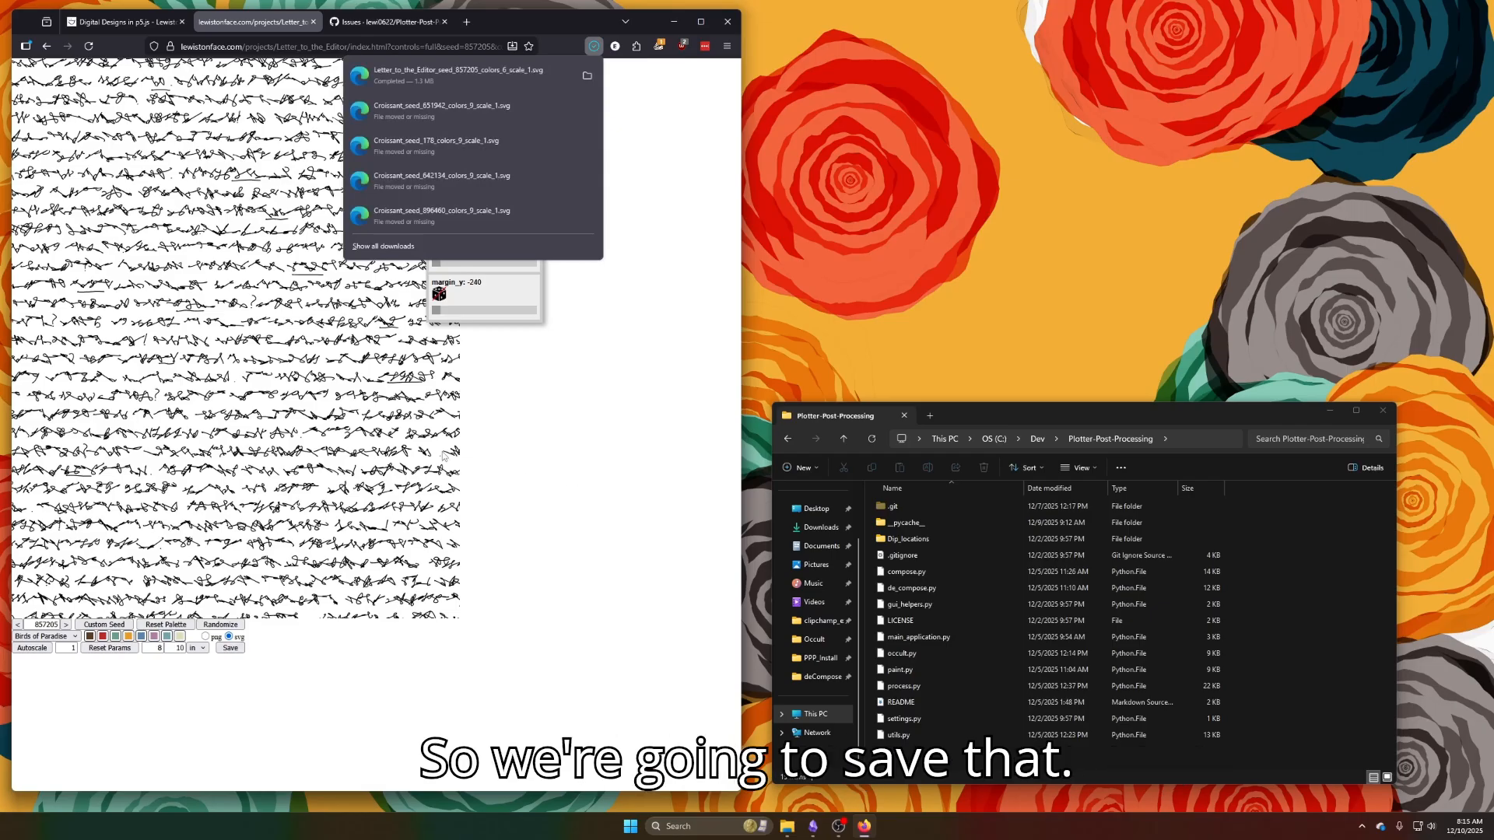
# Open a terminal in the Plotter-Post-Processing folder and place its window above the file explorer.
pyautogui.click(871, 561)
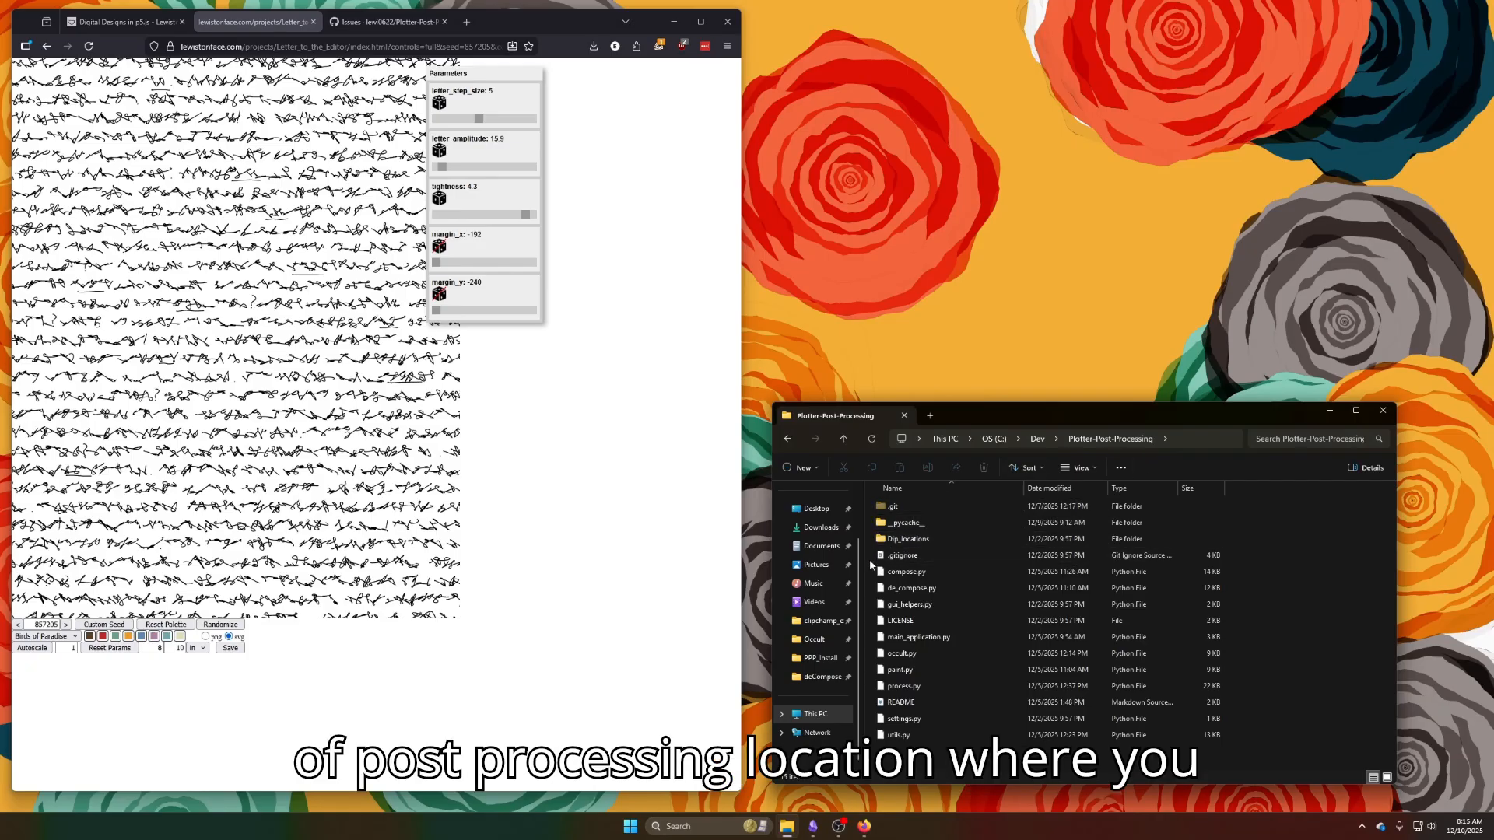
pyautogui.rightClick(871, 560)
pyautogui.click(902, 676)
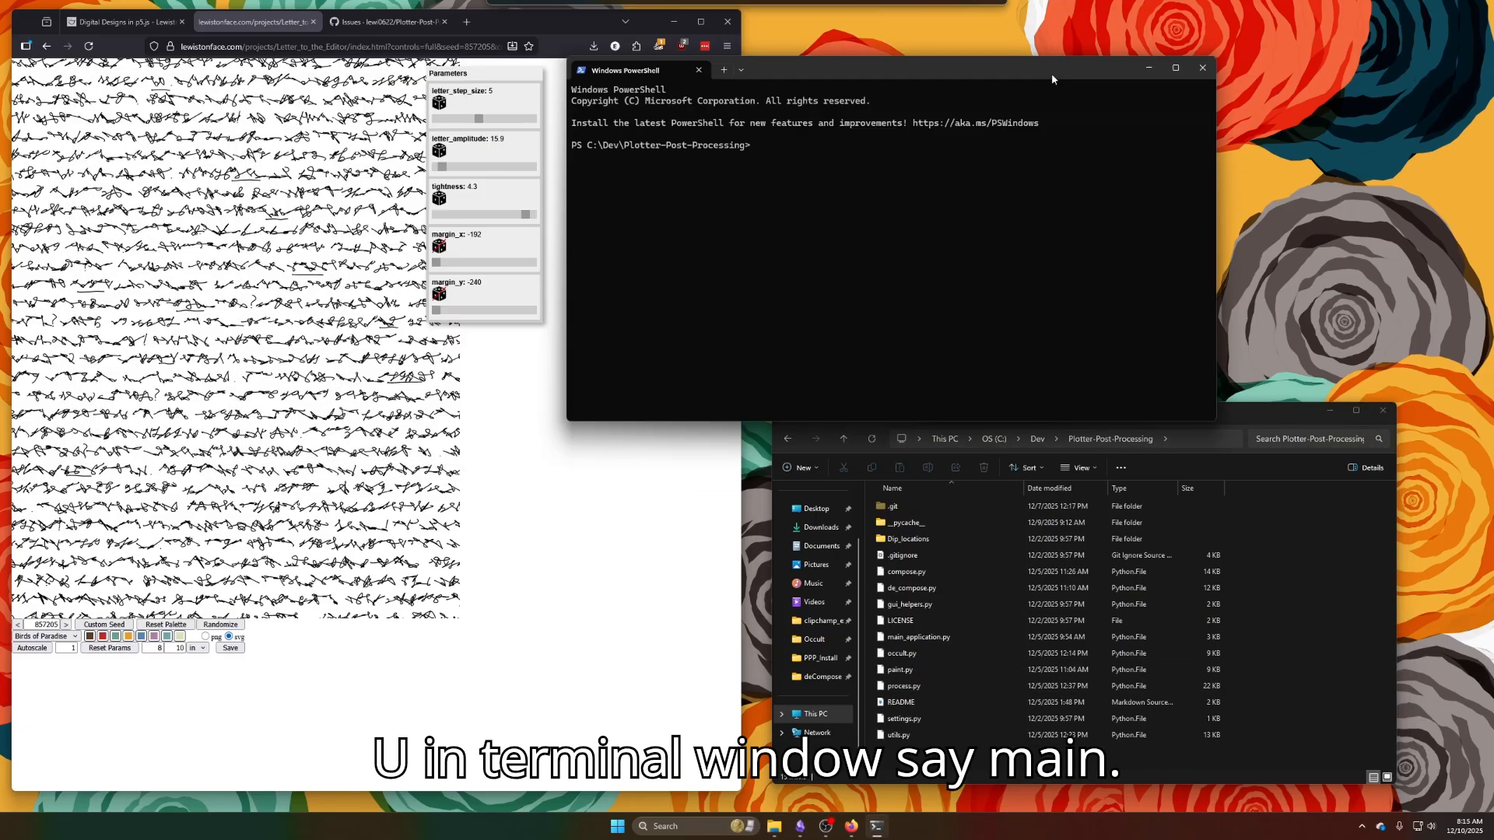
pyautogui.moveTo(1051, 73); pyautogui.dragTo(1250, 43)
# Run the command python .\main_application.py in the terminal.
pyautogui.write('main')
pyautogui.press('BackSpace')
pyautogui.press('BackSpace')
pyautogui.press('BackSpace')
pyautogui.write('python main')
pyautogui.press('Tab')
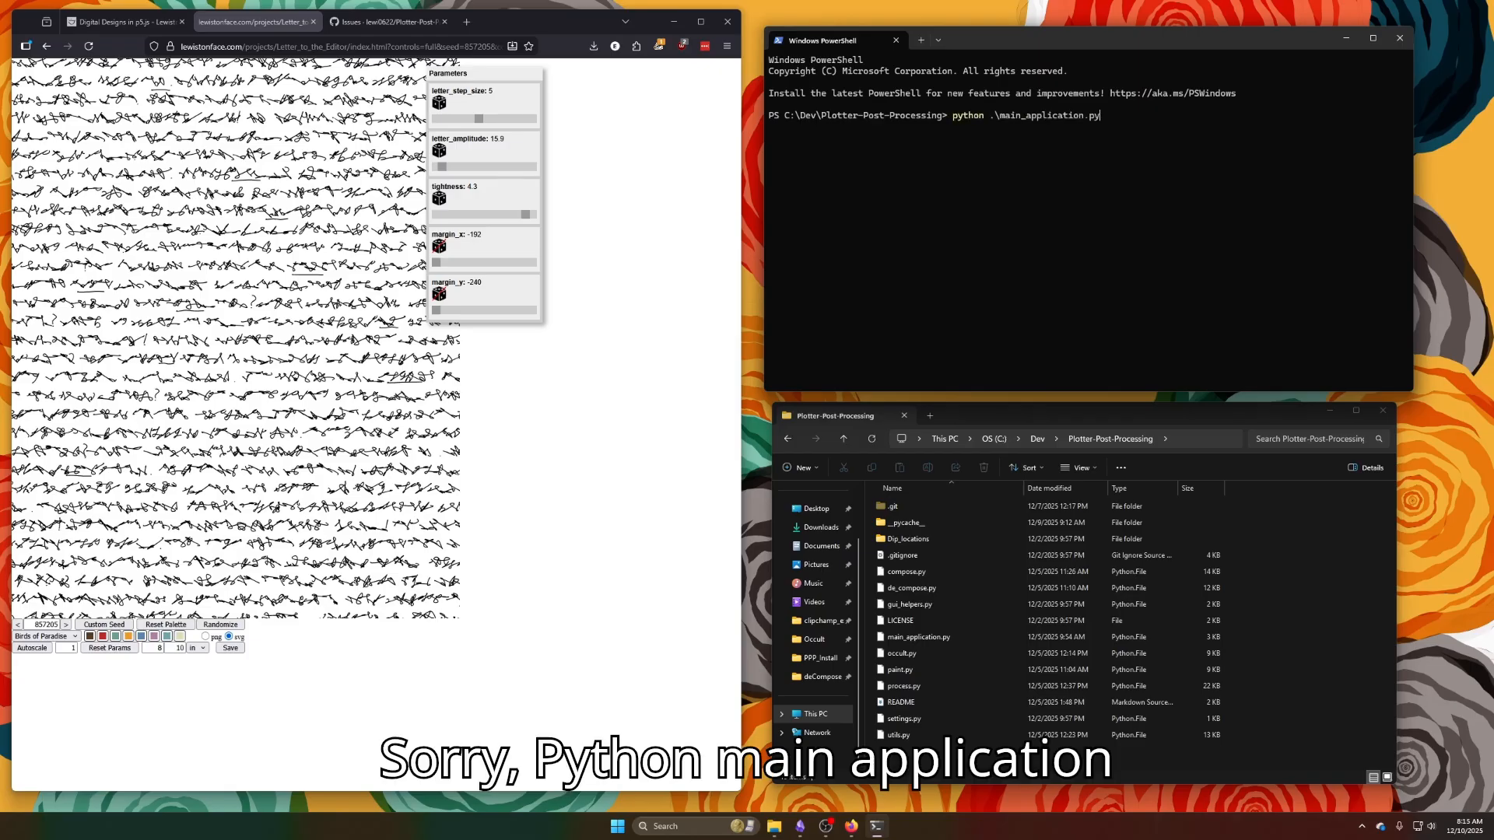
pyautogui.press('Return')
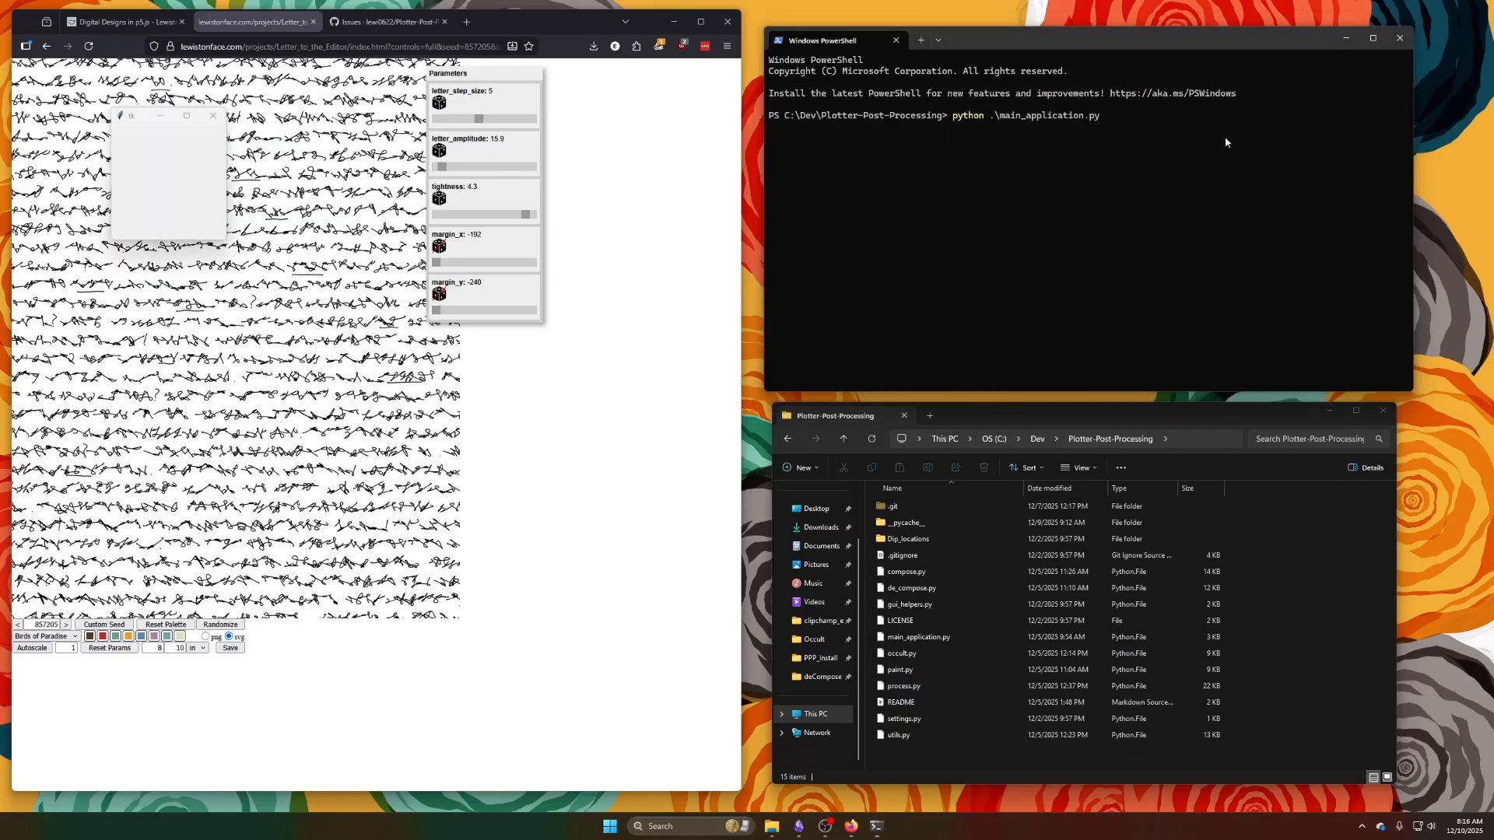
# Load Letter_to_the_Editor_seed_857205_colors_6_scale_1.svg as the input file and open the Process utility's options beside the design.
pyautogui.click(350, 237)
pyautogui.doubleClick(350, 239)
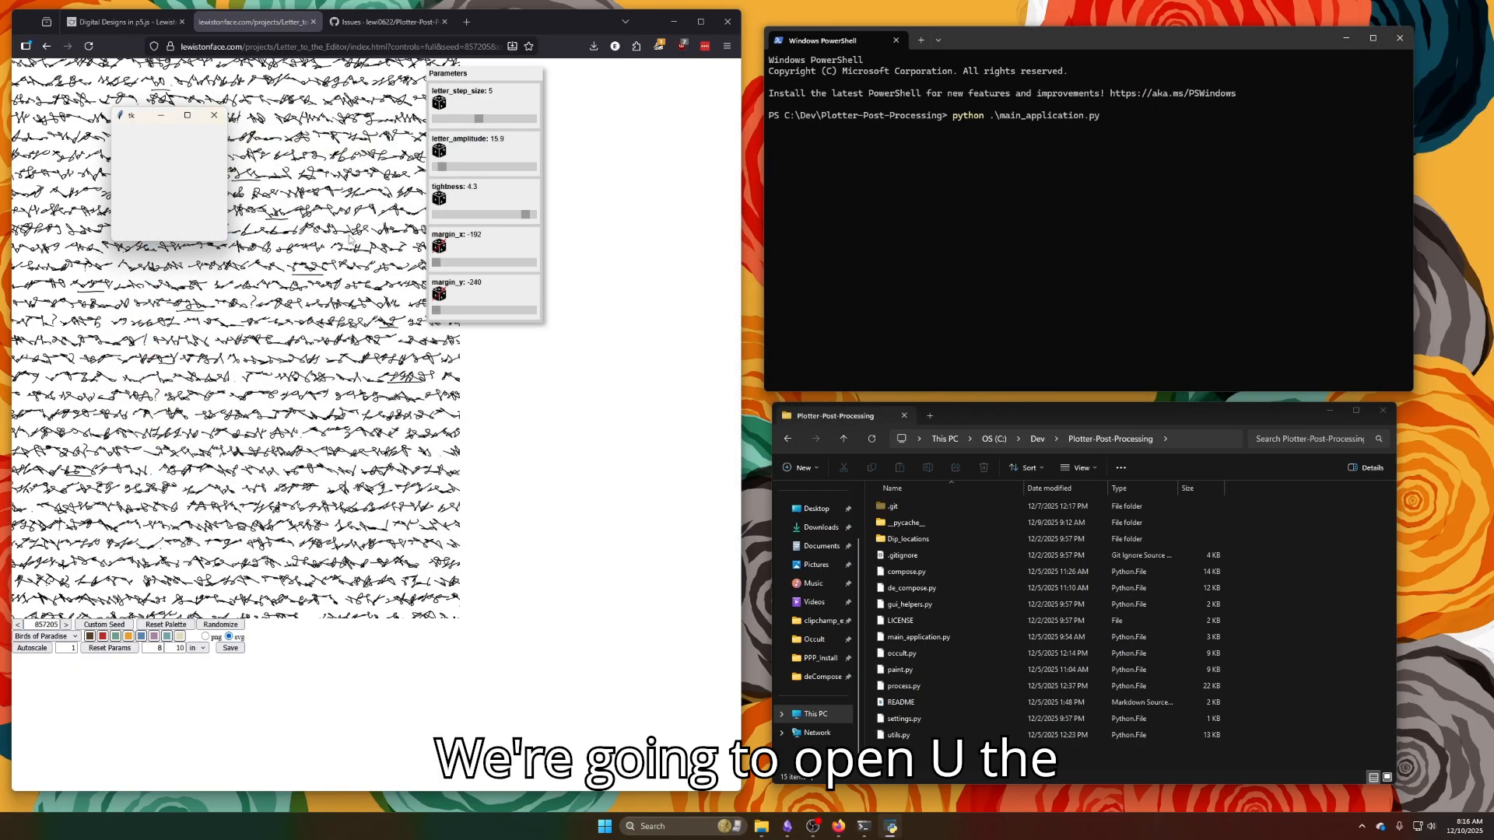
pyautogui.moveTo(269, 116); pyautogui.dragTo(915, 165)
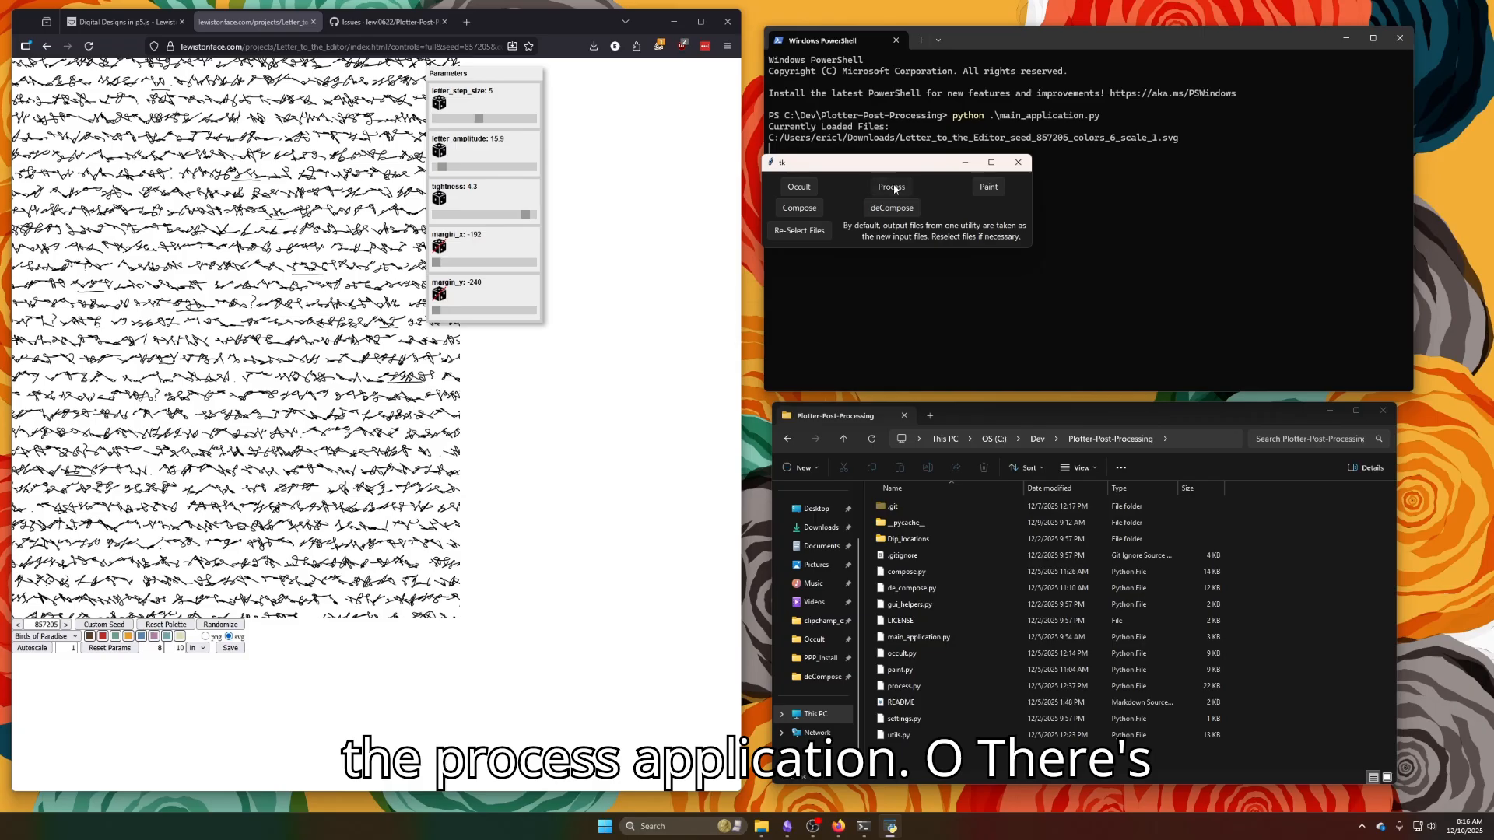
pyautogui.click(892, 188)
pyautogui.moveTo(304, 140); pyautogui.dragTo(770, 104)
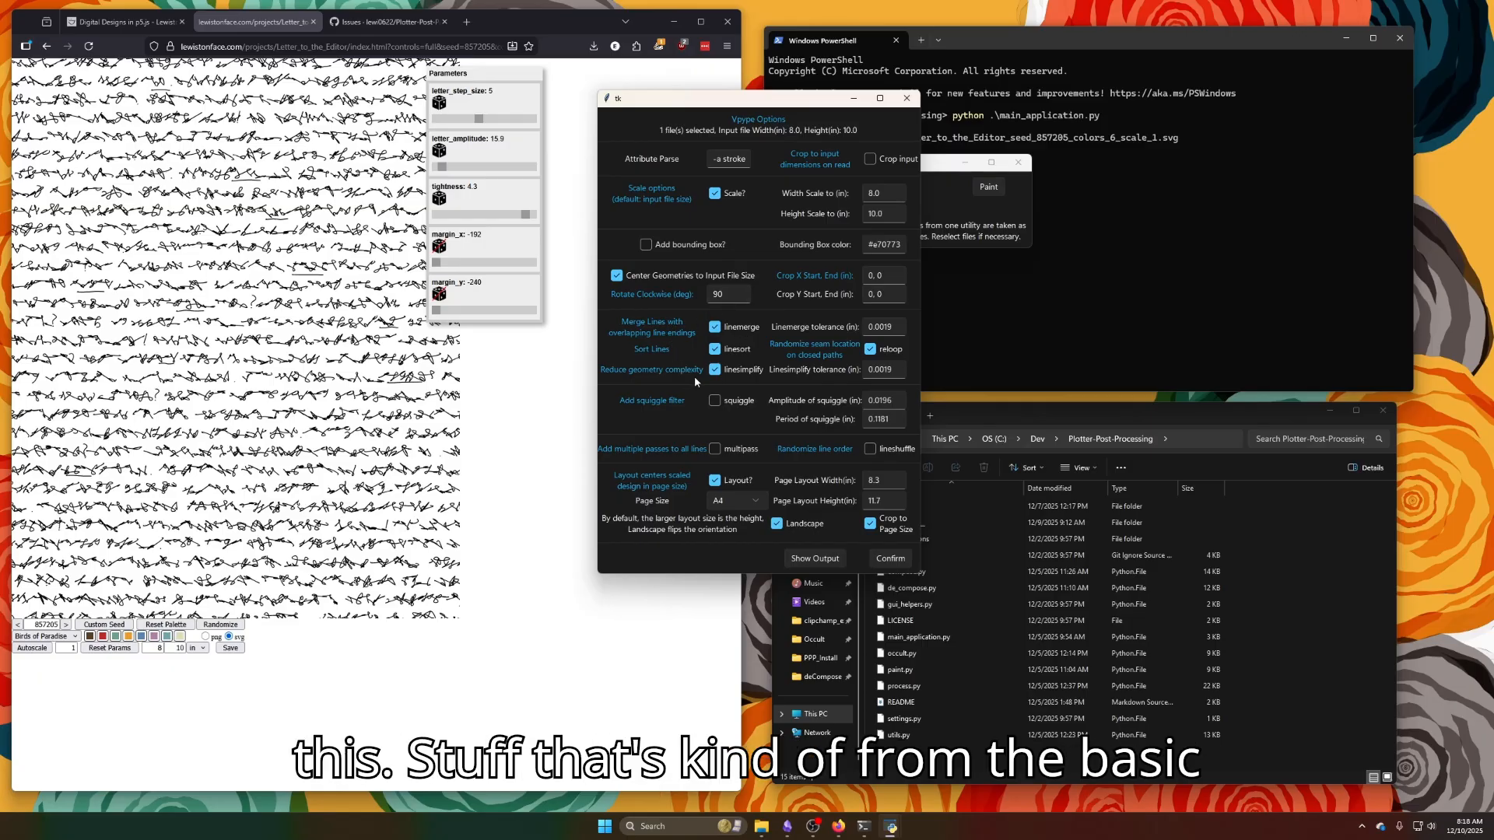
# Open vpype.readthedocs.io in a new browser tab and examine the Cookbook's basic read, linemerge, linesort, reloop, linesimplify and write pipeline.
pyautogui.click(469, 26)
pyautogui.write('vpype.readthedocs.io')
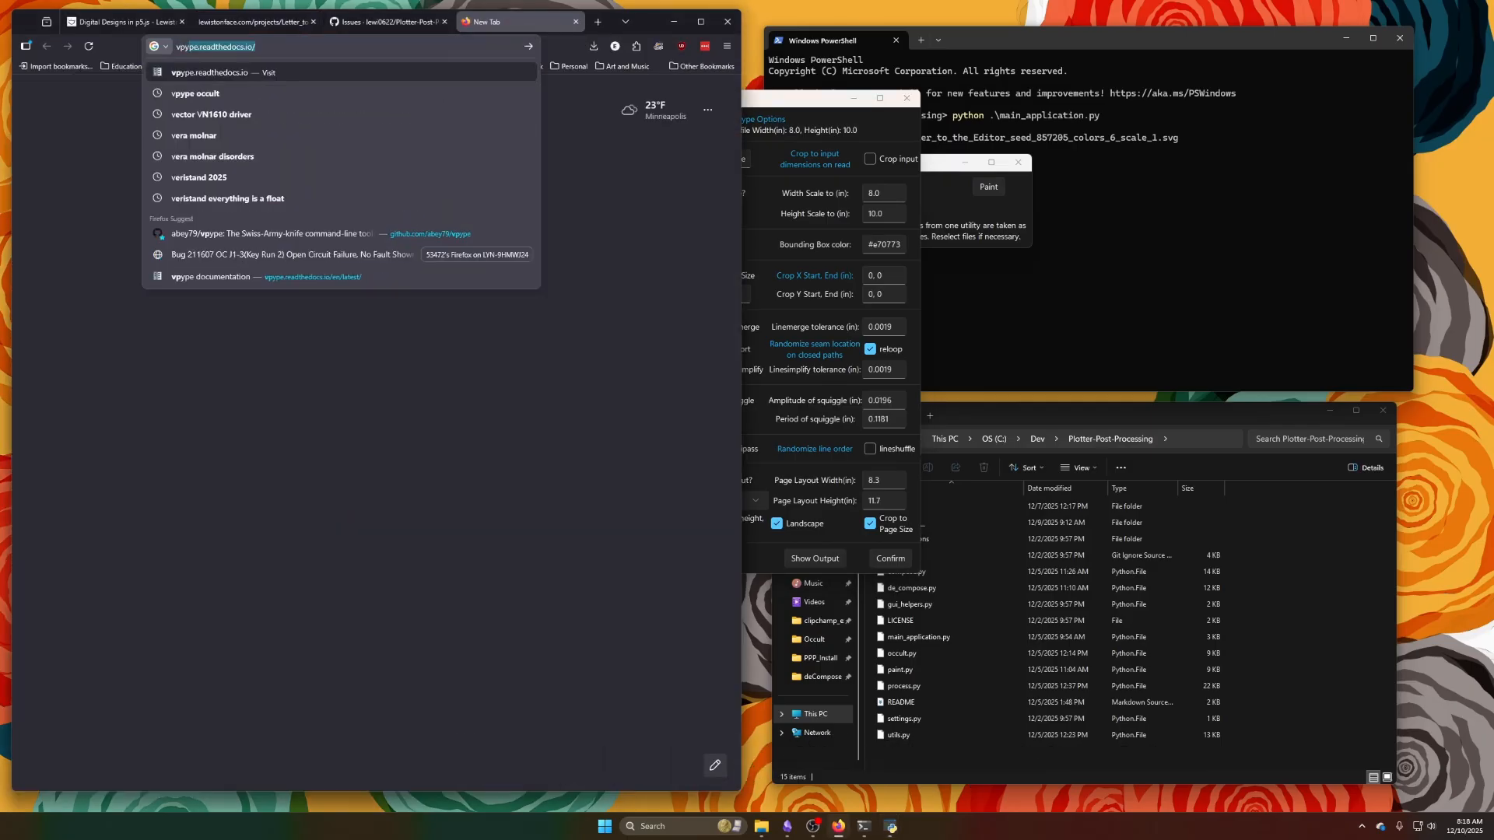
pyautogui.press('Return')
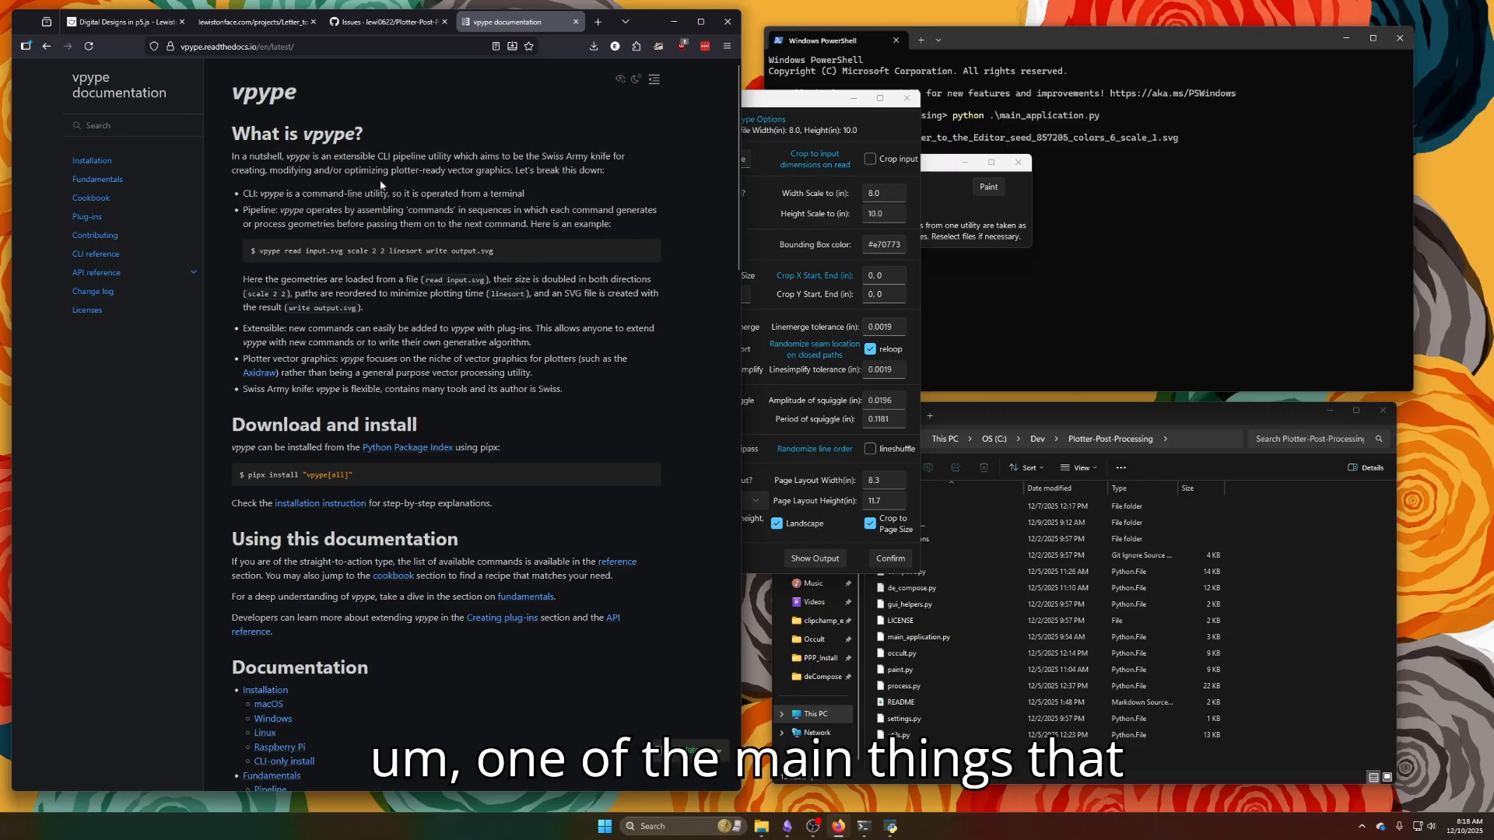
pyautogui.click(91, 199)
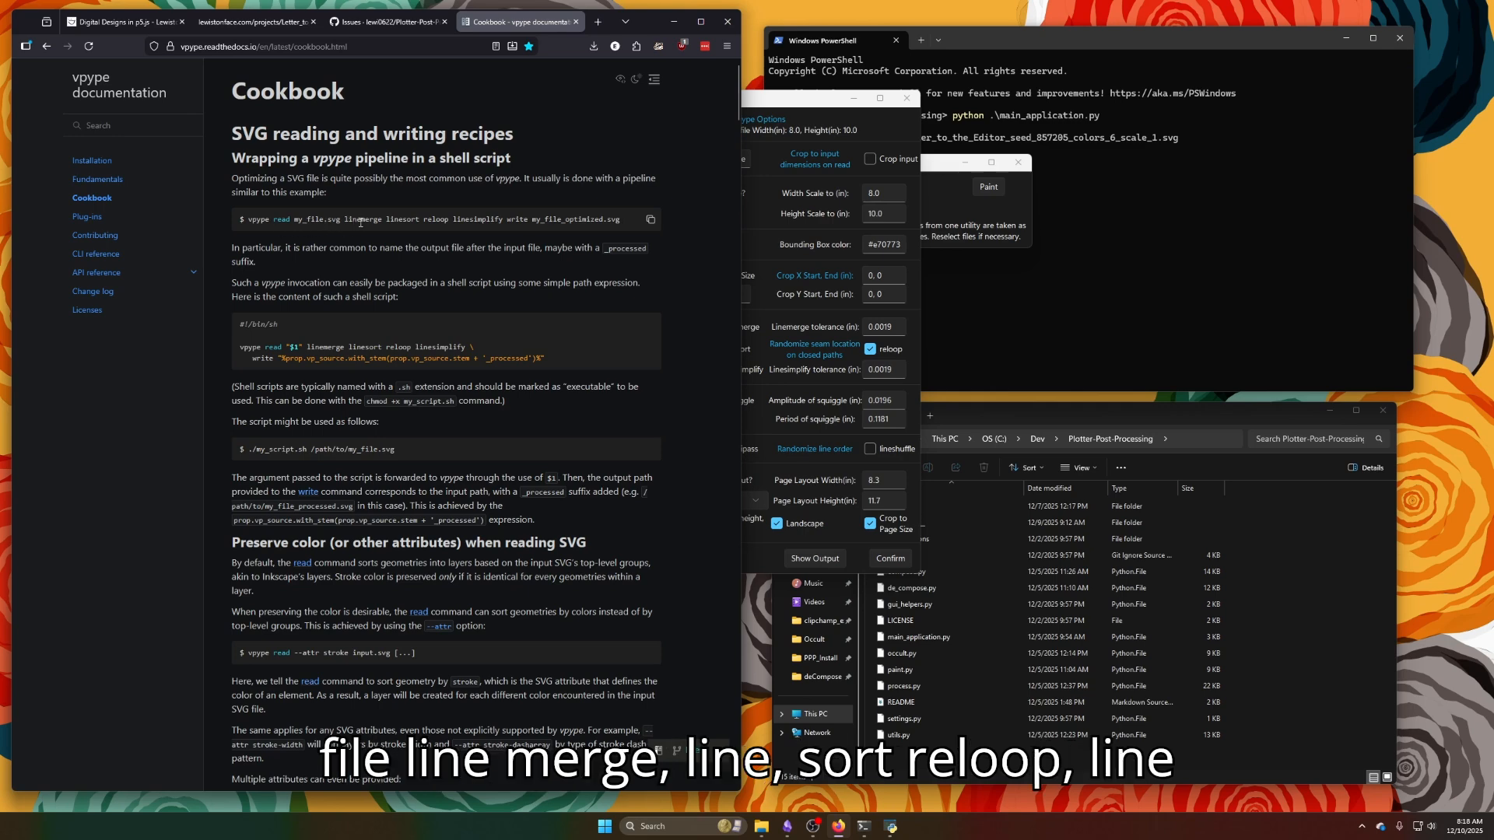
pyautogui.doubleClick(433, 220)
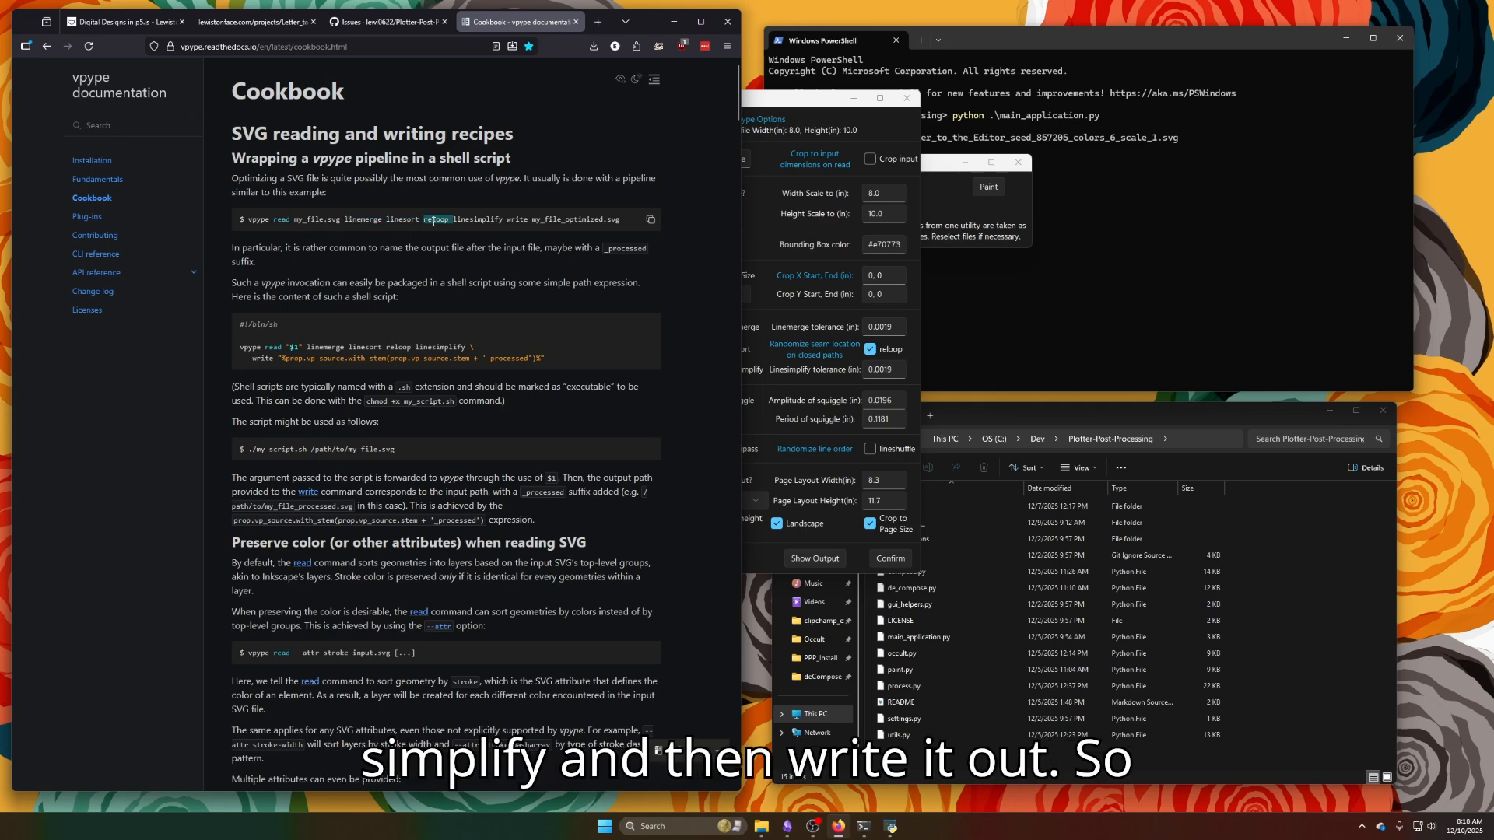
pyautogui.doubleClick(477, 220)
pyautogui.doubleClick(517, 220)
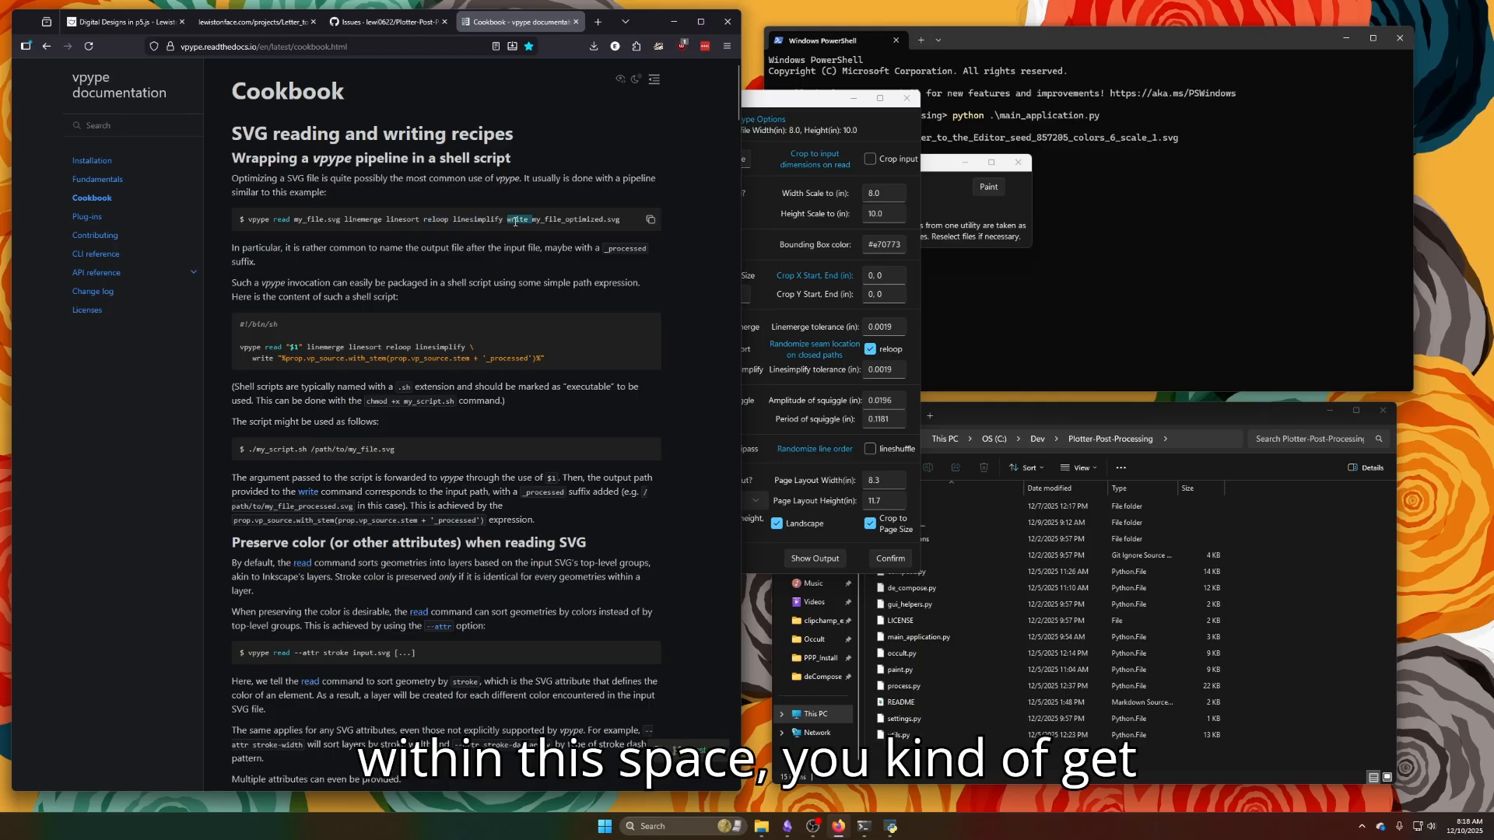
# Return to the Vpype options and try different layout page sizes, ending with Letter.
pyautogui.click(777, 141)
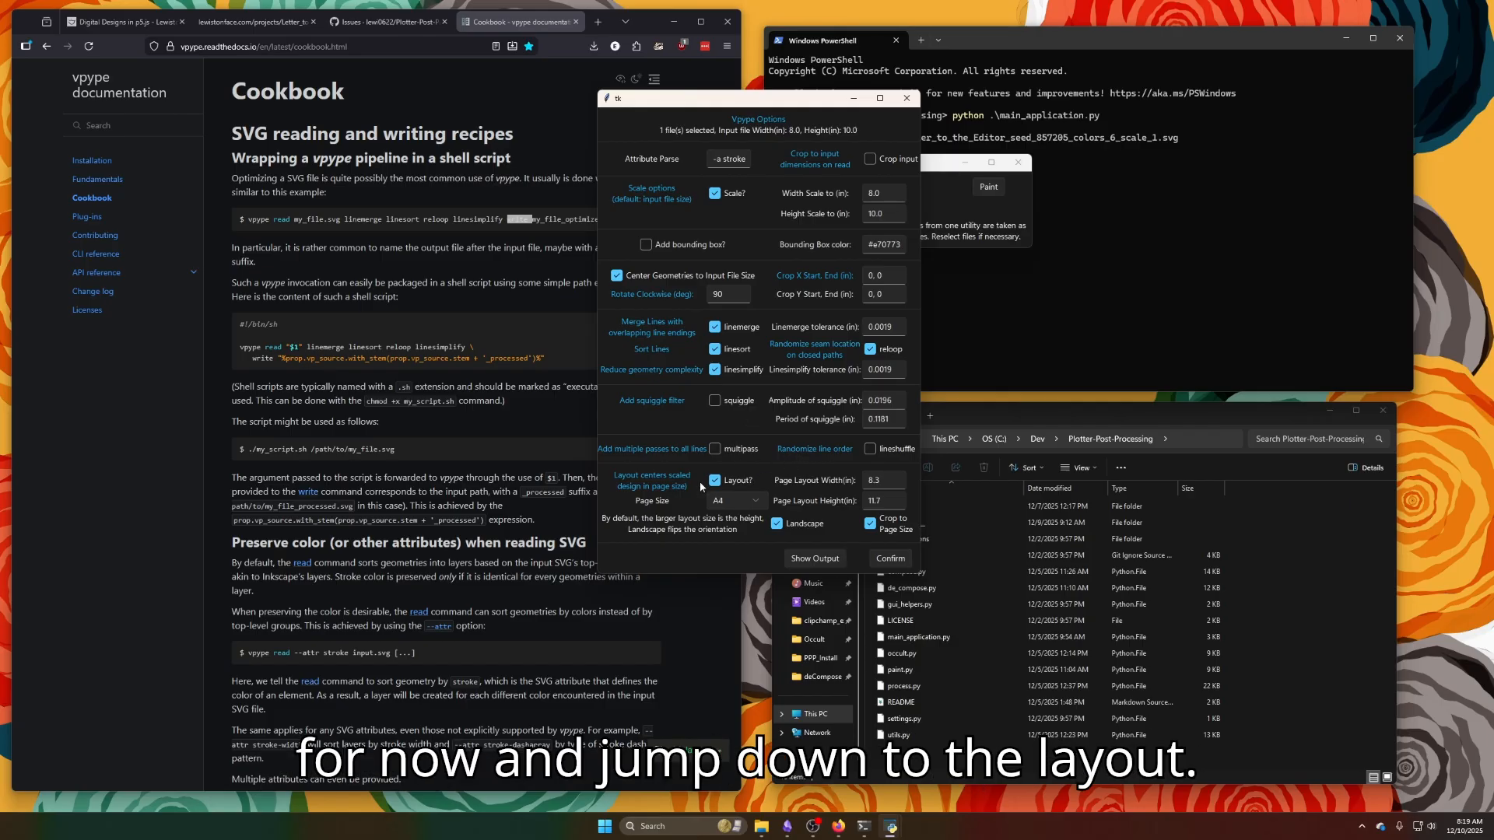
pyautogui.click(735, 501)
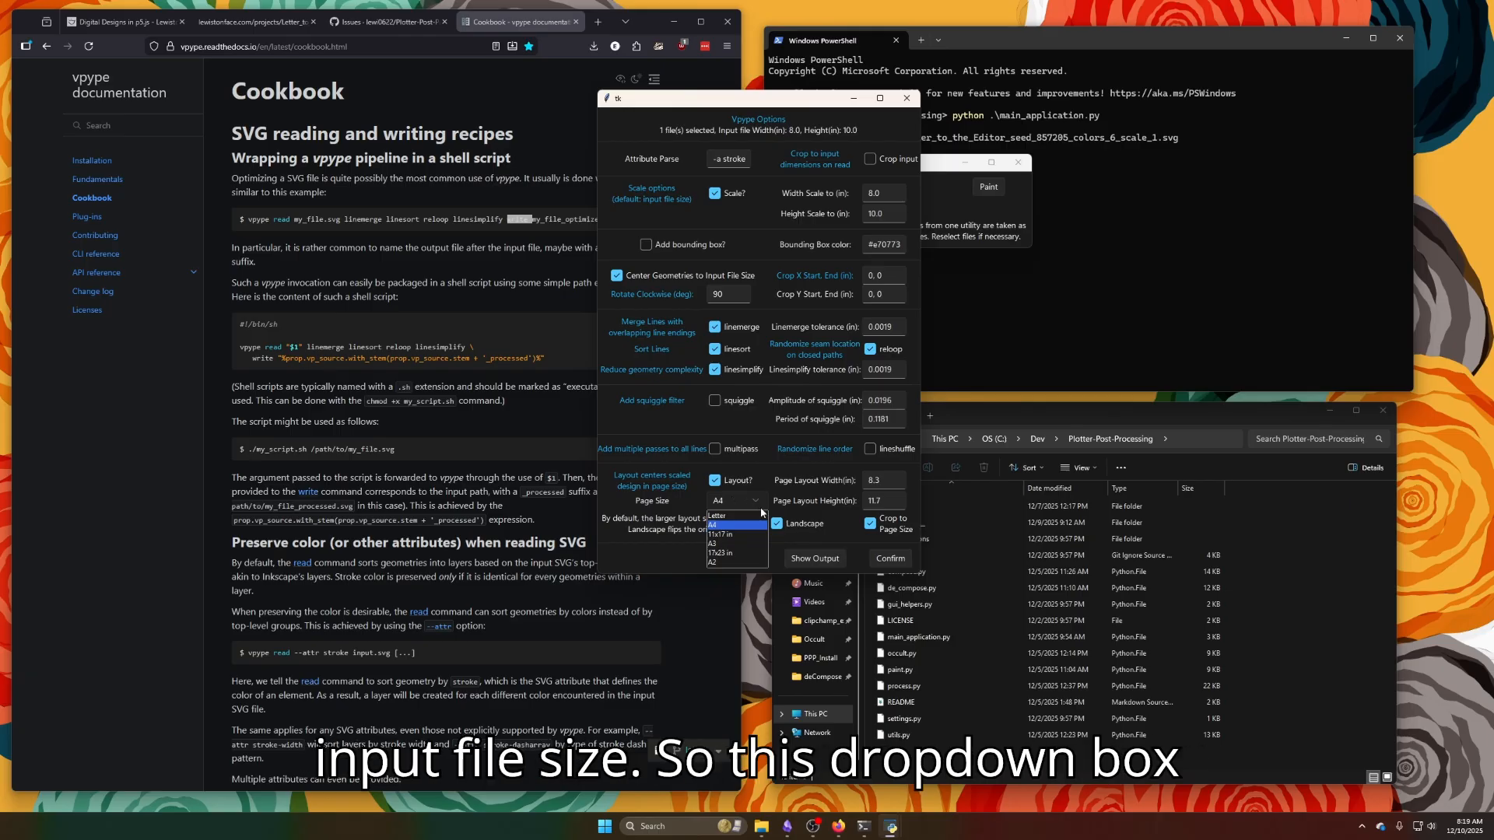
pyautogui.click(738, 515)
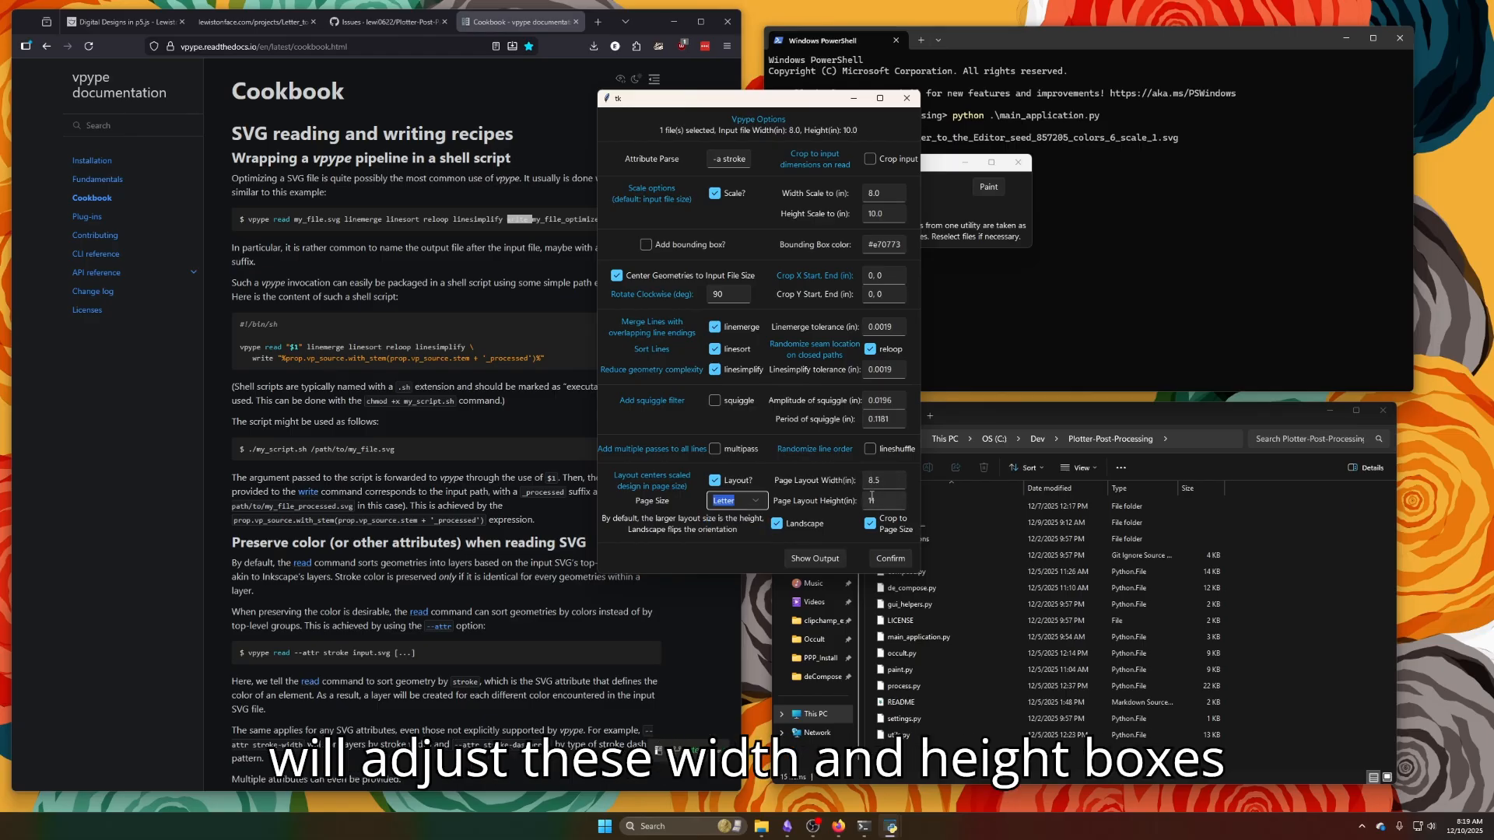
pyautogui.click(714, 480)
pyautogui.click(751, 501)
pyautogui.click(745, 560)
pyautogui.click(754, 502)
pyautogui.click(745, 518)
# Set the page layout width to 8 in and the page layout height to 10 in.
pyautogui.doubleClick(883, 480)
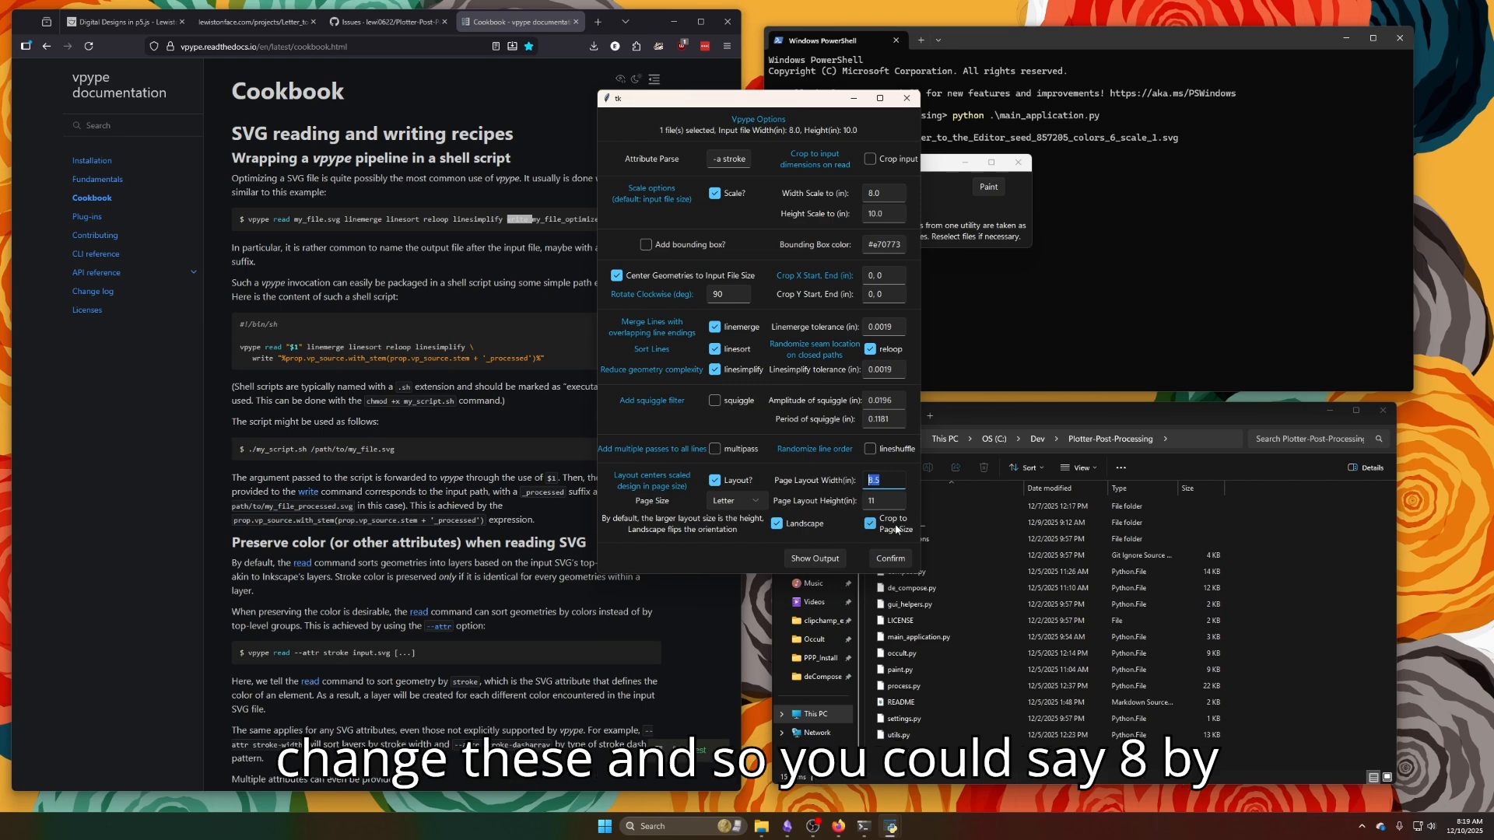
pyautogui.write('8')
pyautogui.press('Tab')
pyautogui.write('10')
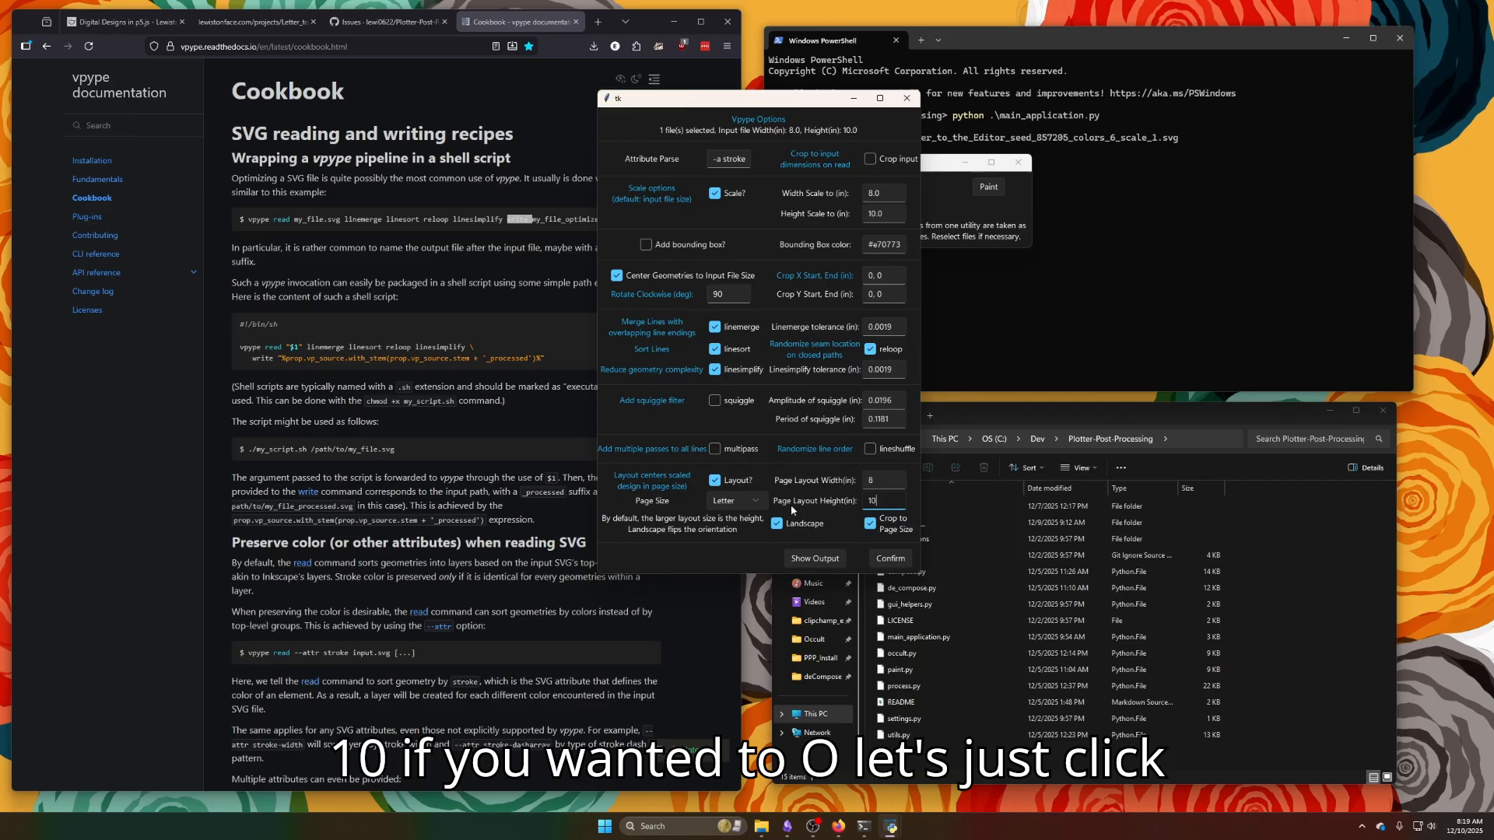
# Preview the processed output, inspect how the design fits the page, and close the viewer.
pyautogui.click(821, 562)
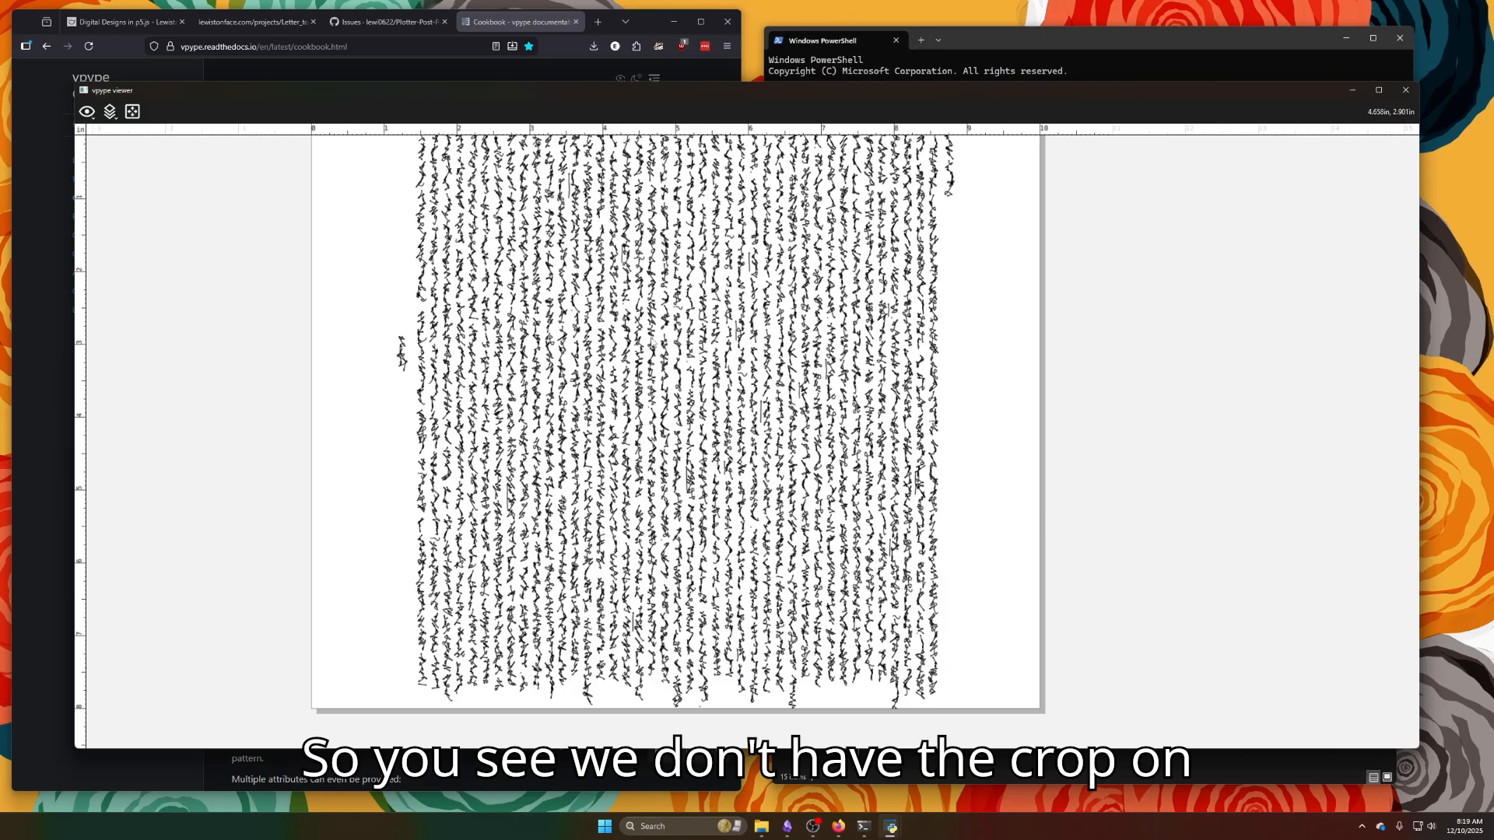
pyautogui.moveTo(651, 337); pyautogui.dragTo(703, 387)
pyautogui.scroll(-1, 673, 341)
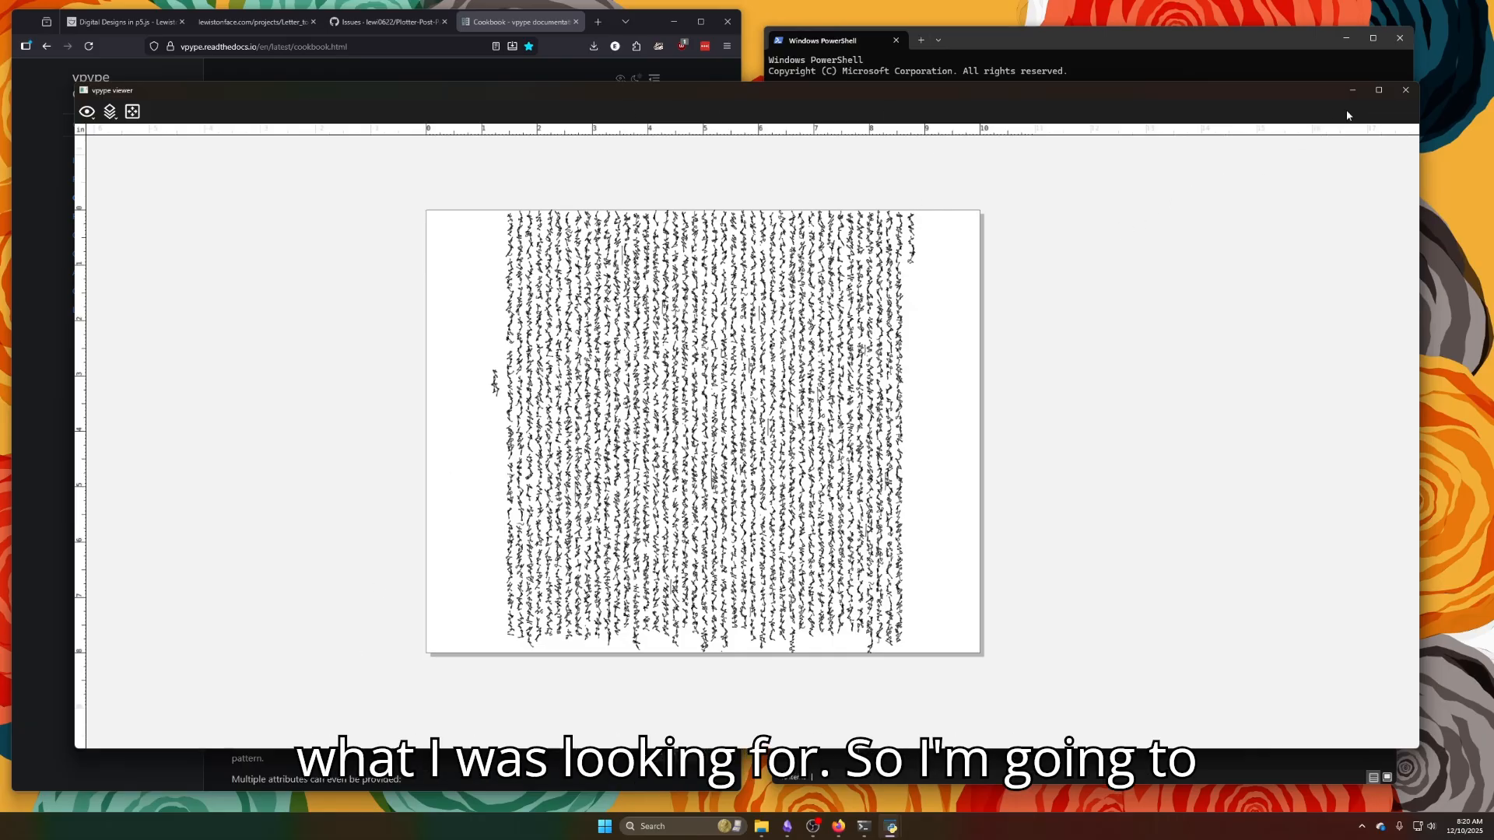
pyautogui.click(1398, 91)
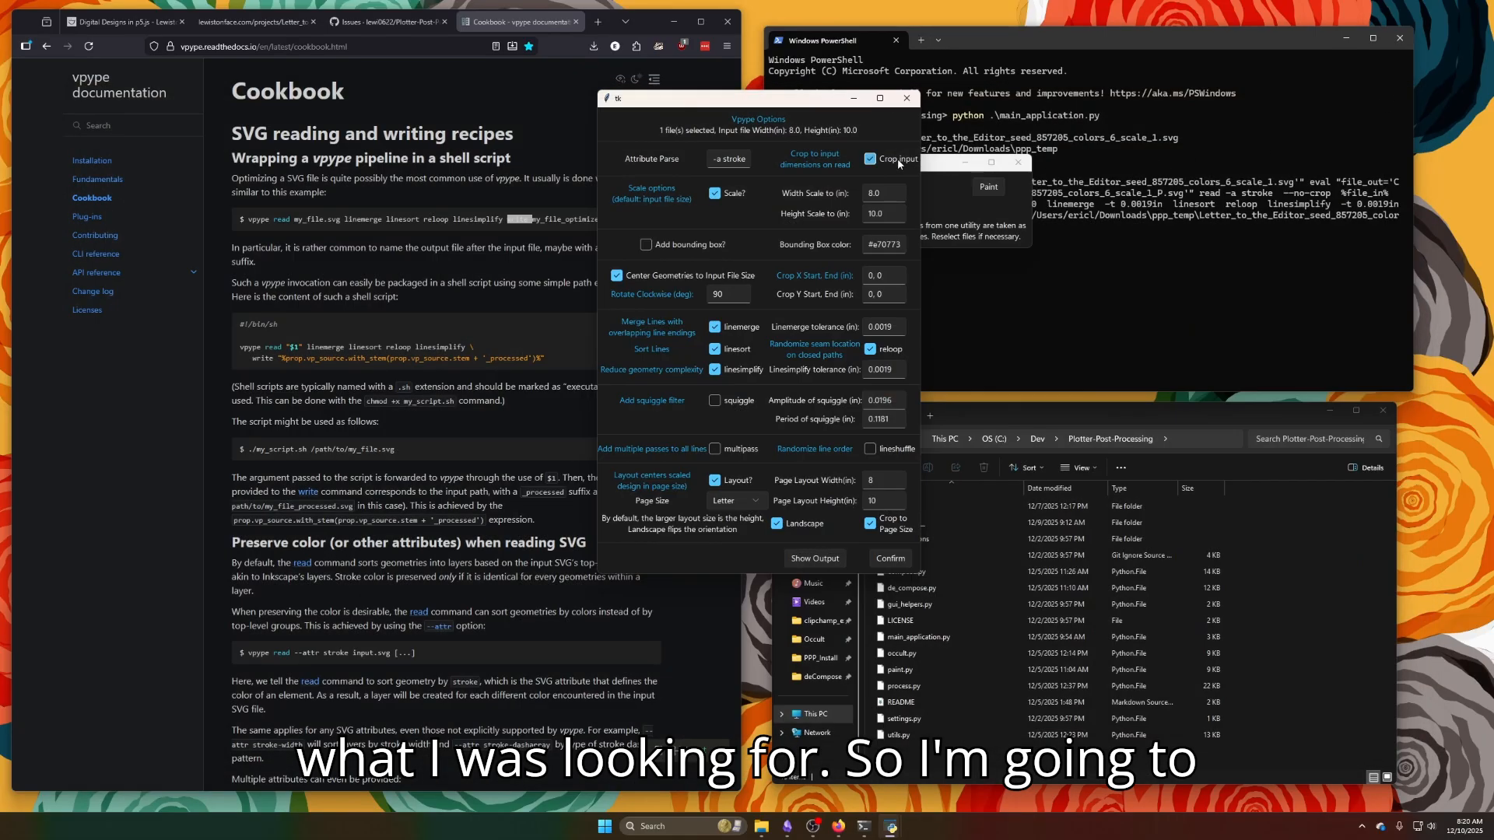
# Preview the output with the input cropped and arrange the viewer beside the original letter design in the browser.
pyautogui.click(814, 561)
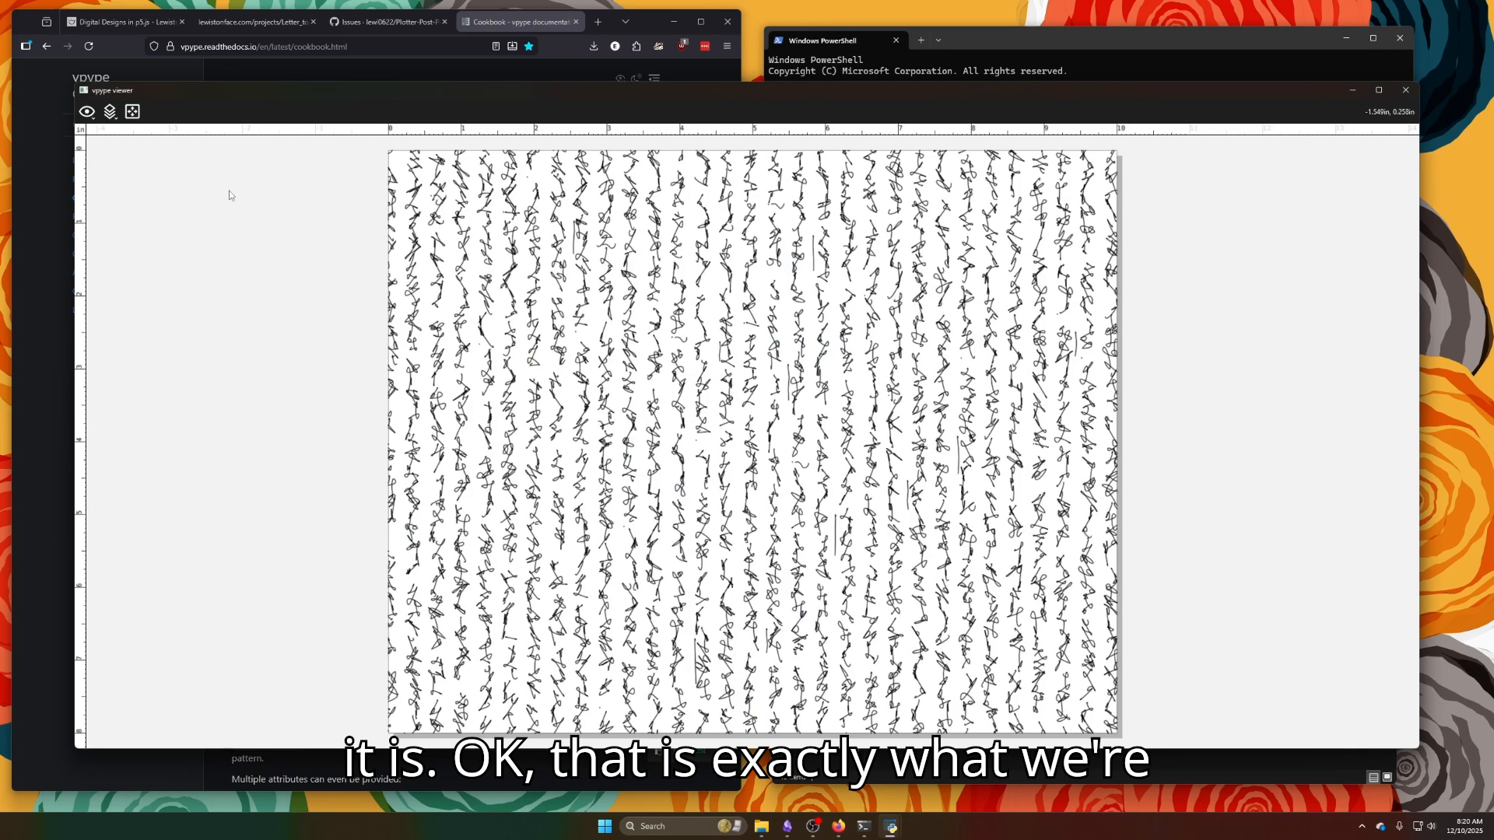
pyautogui.moveTo(80, 253); pyautogui.dragTo(536, 252)
pyautogui.click(256, 21)
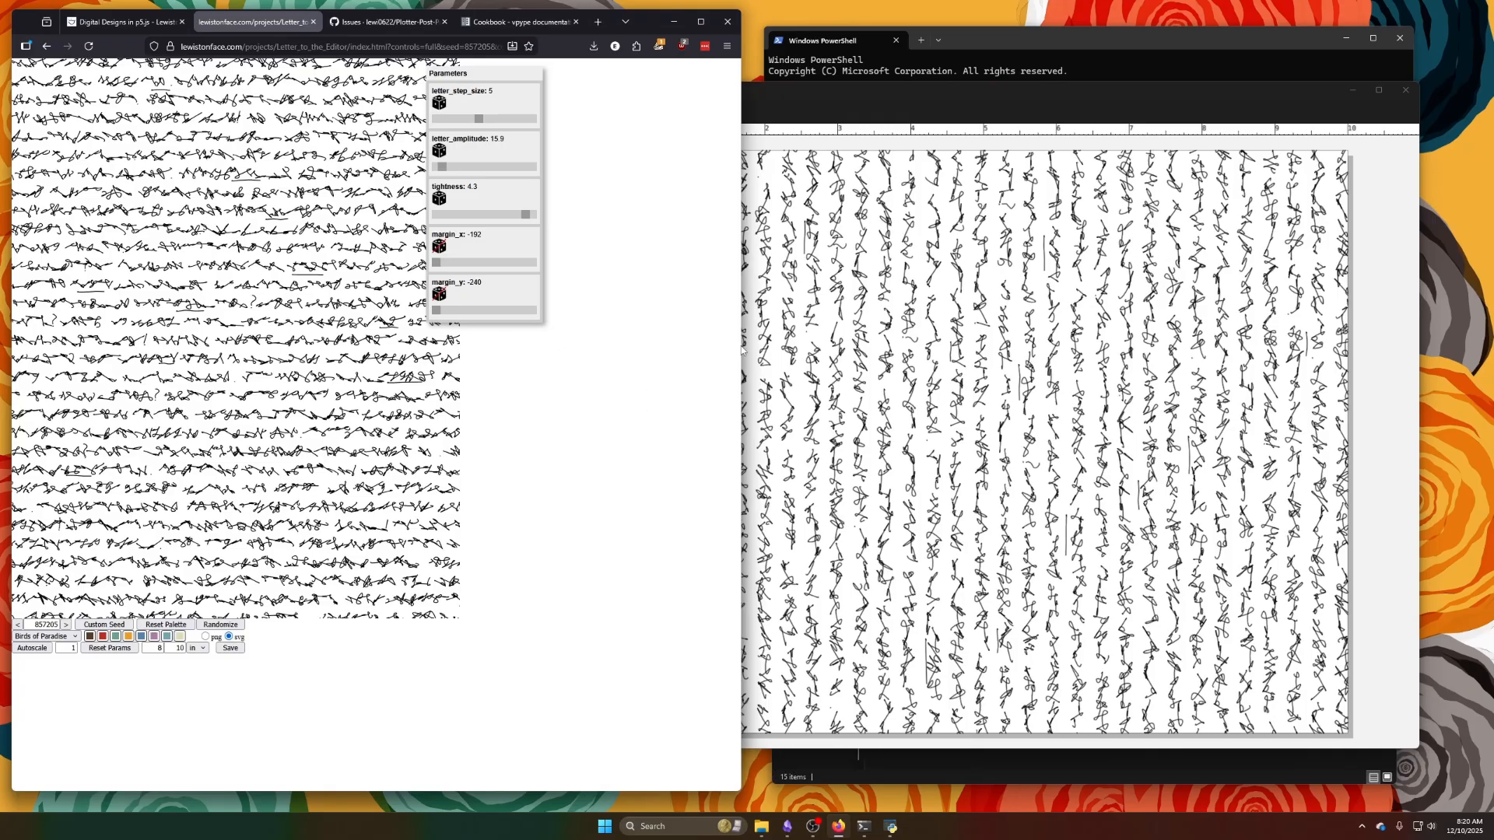
pyautogui.moveTo(740, 350); pyautogui.dragTo(582, 333)
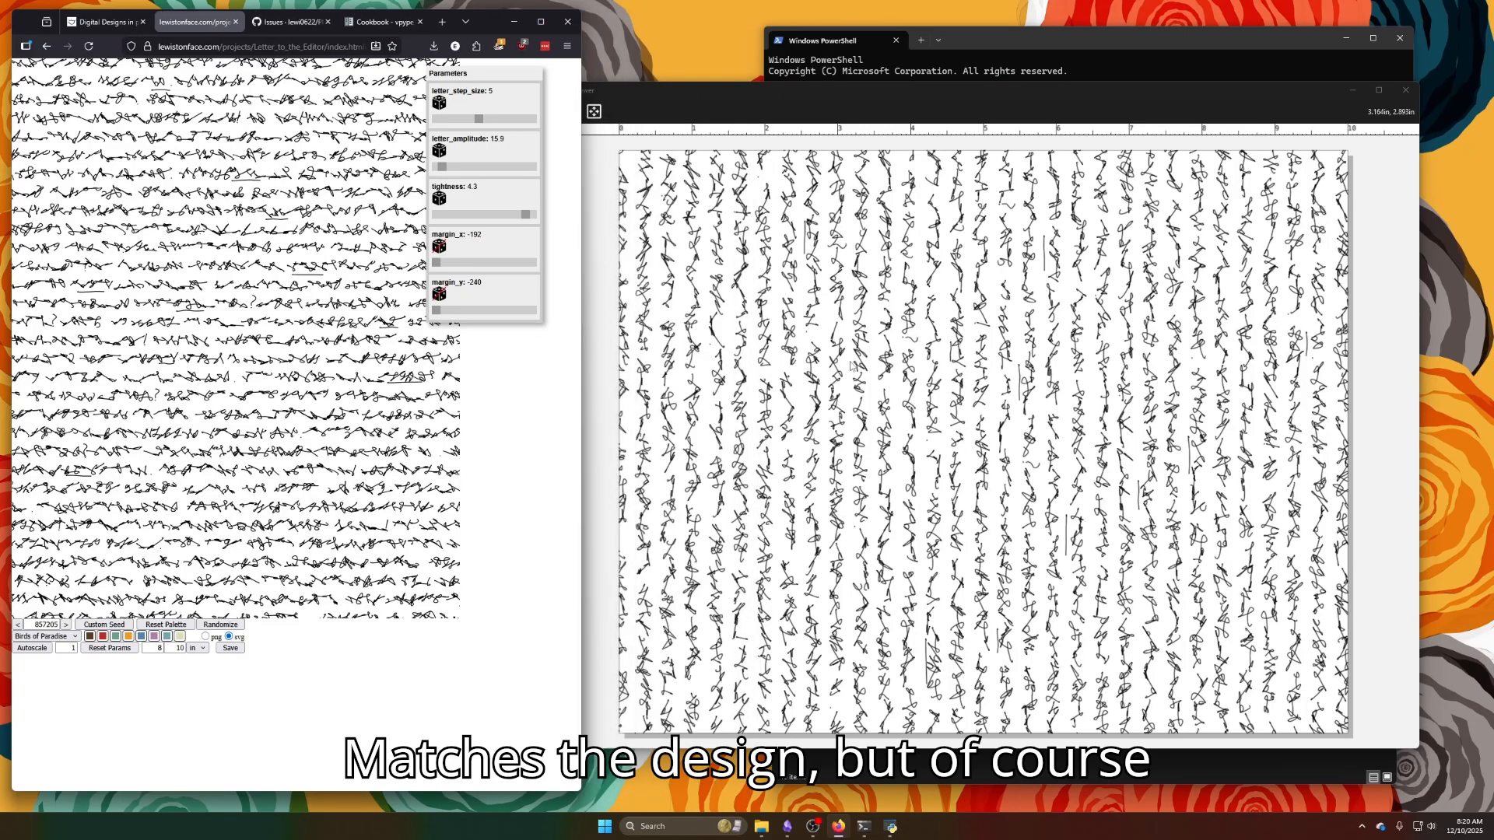
# Compare the cropped, rotated preview with the original design and close the viewer.
pyautogui.moveTo(964, 384); pyautogui.dragTo(936, 420)
pyautogui.scroll(-3, 906, 367)
pyautogui.scroll(3, 924, 389)
pyautogui.scroll(-2, 923, 389)
pyautogui.scroll(1, 924, 389)
pyautogui.scroll(1, 924, 390)
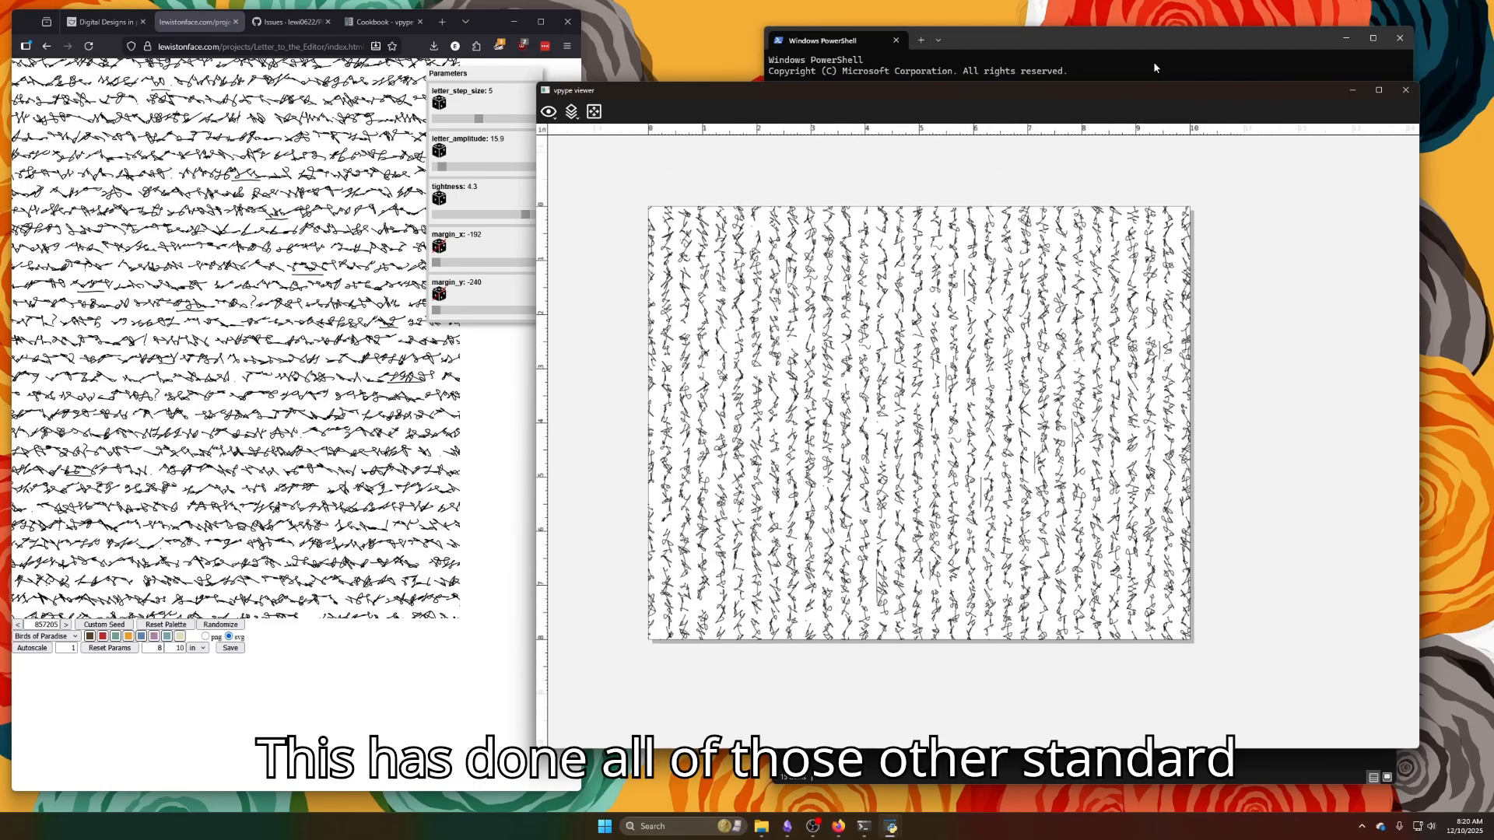
pyautogui.click(1405, 90)
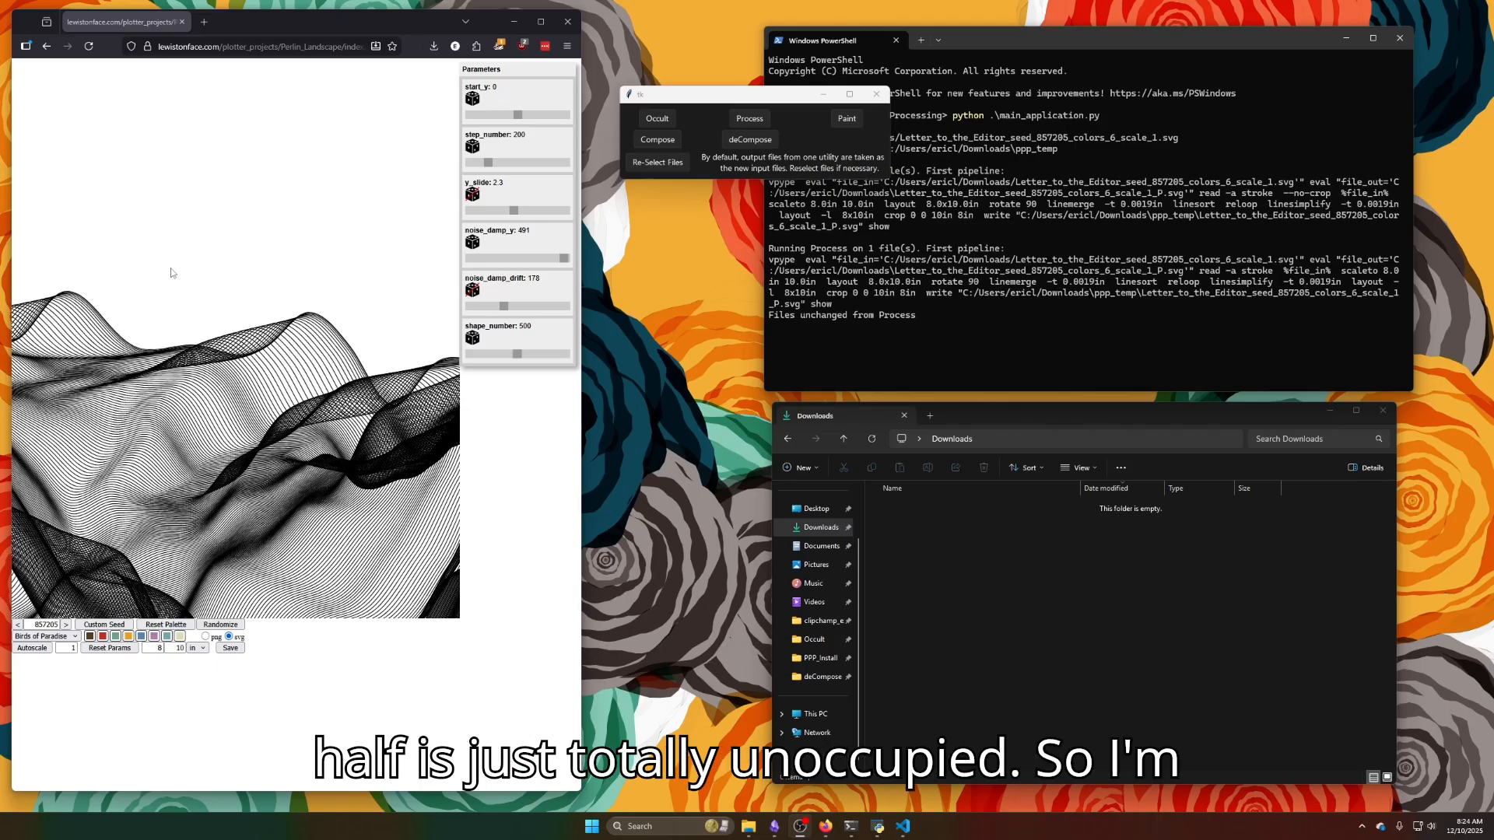
# Save the Perlin landscape design as an SVG and reselect it as the input file for the Process utility.
pyautogui.click(230, 648)
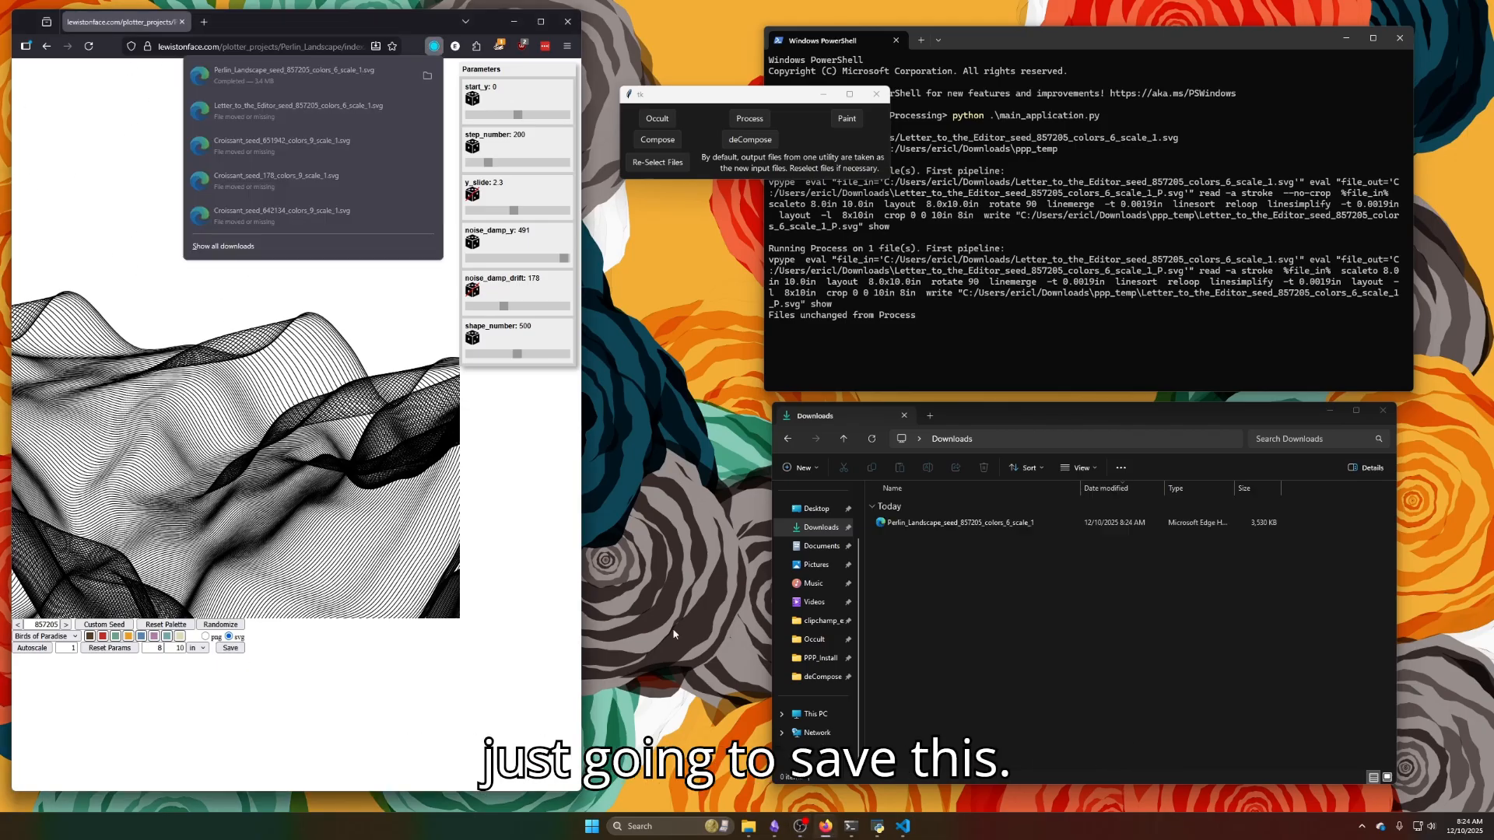
pyautogui.click(512, 573)
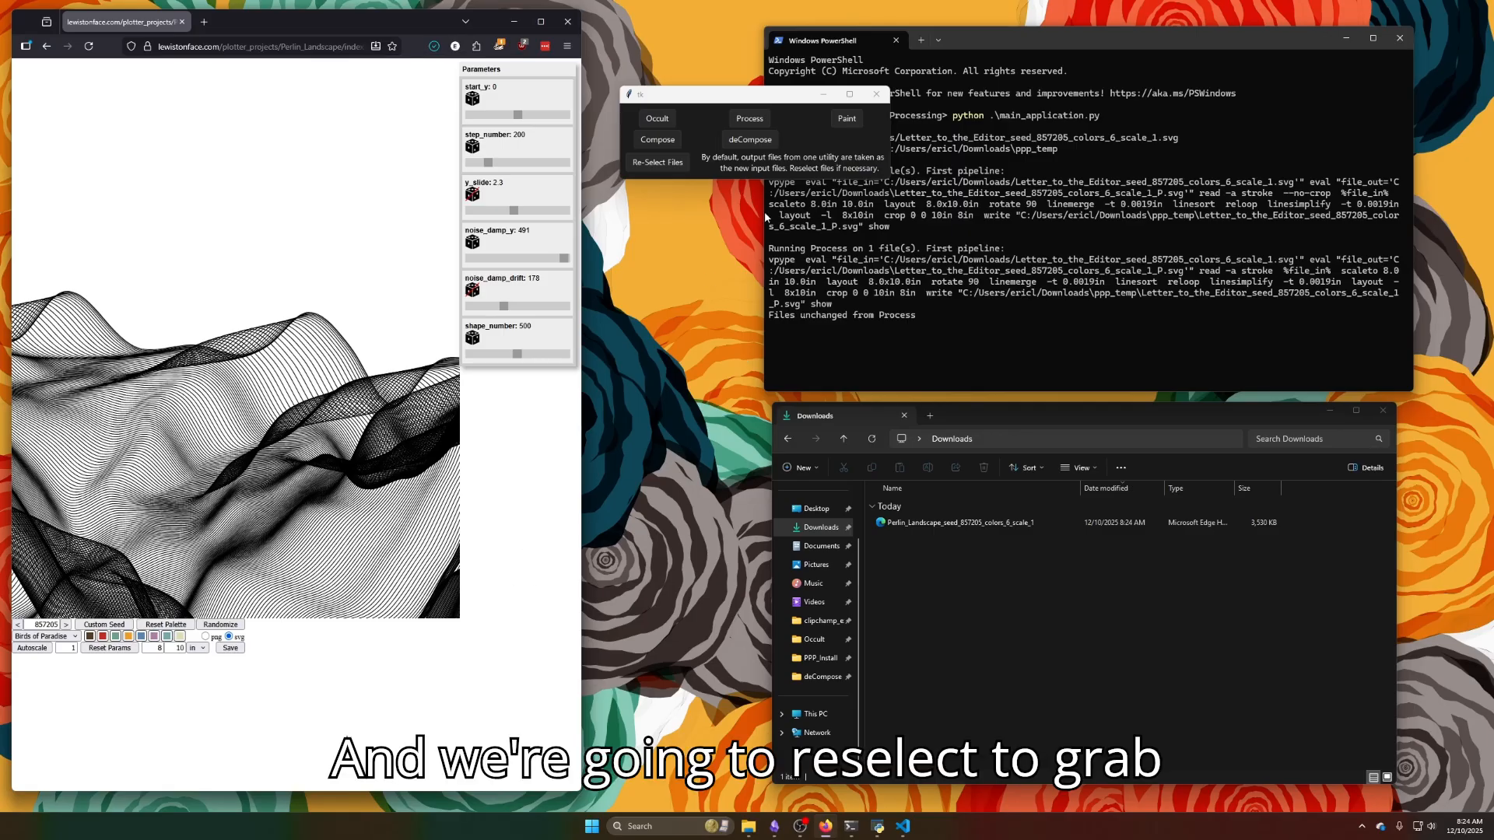
pyautogui.click(660, 161)
pyautogui.click(1150, 501)
pyautogui.click(751, 121)
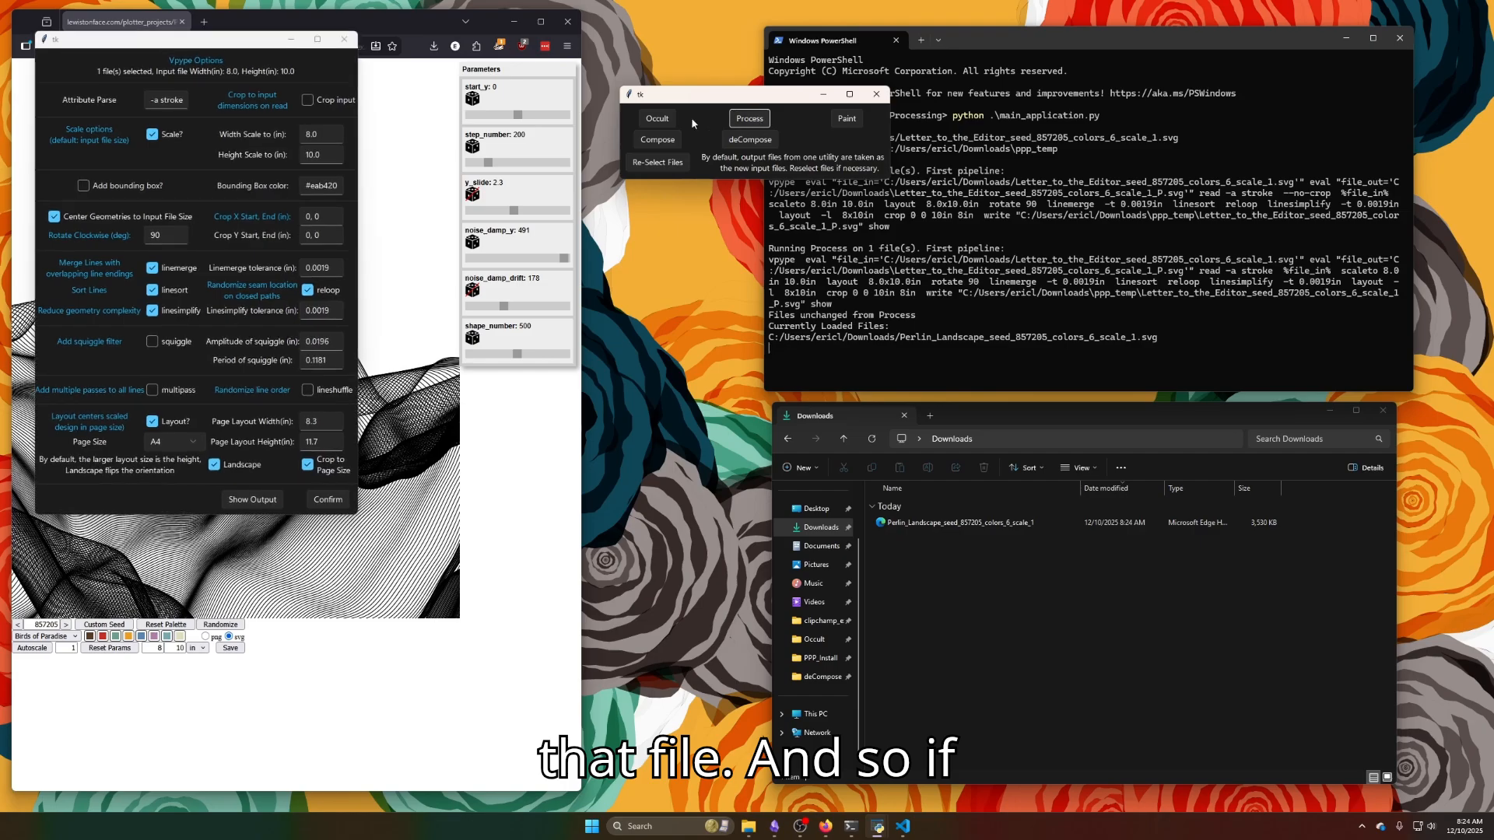
# Enable cropping to the input dimensions and preview the landscape's output on the A4 page.
pyautogui.click(321, 101)
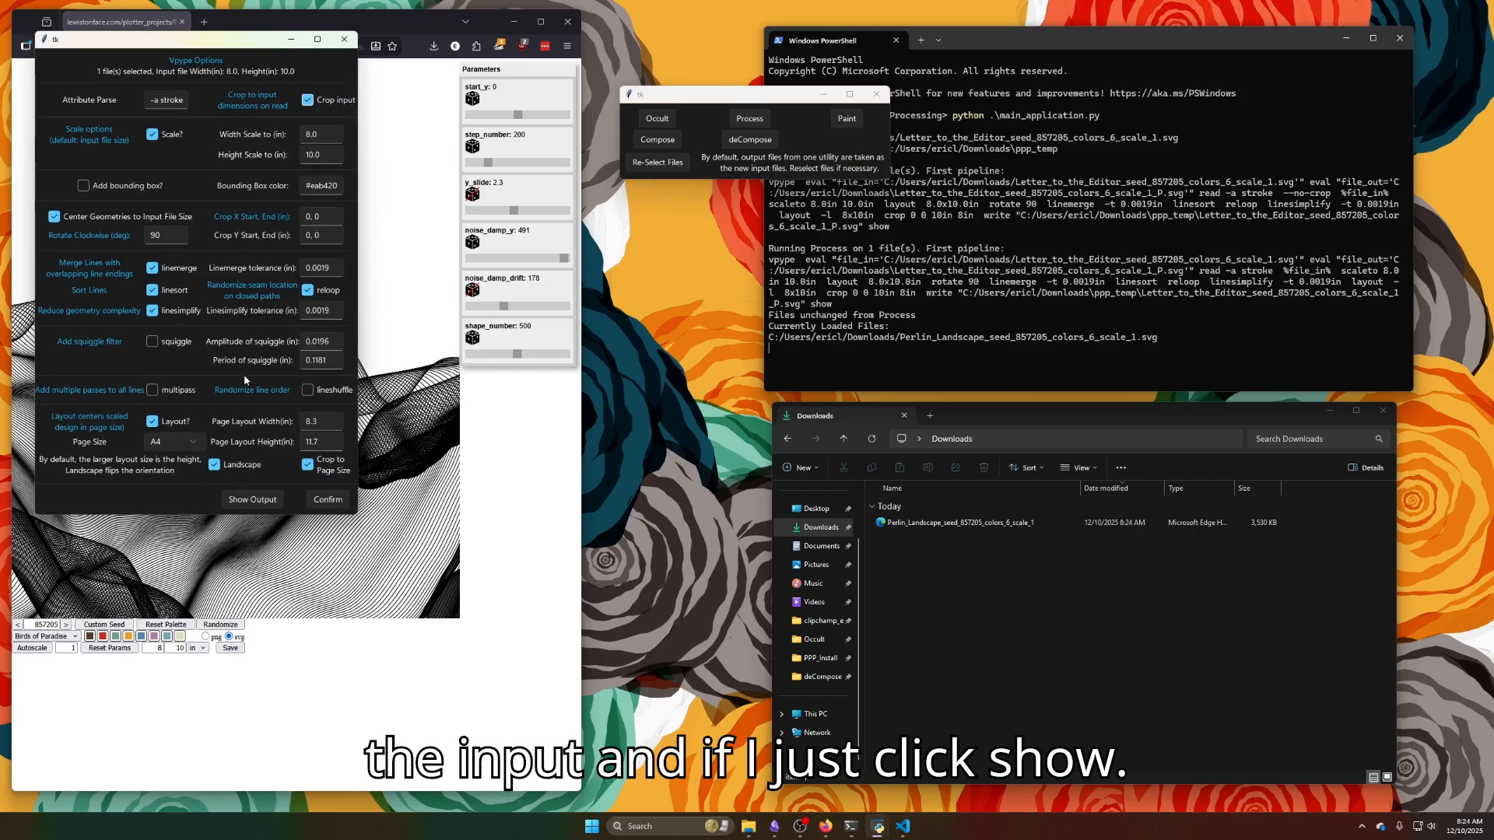
pyautogui.click(252, 504)
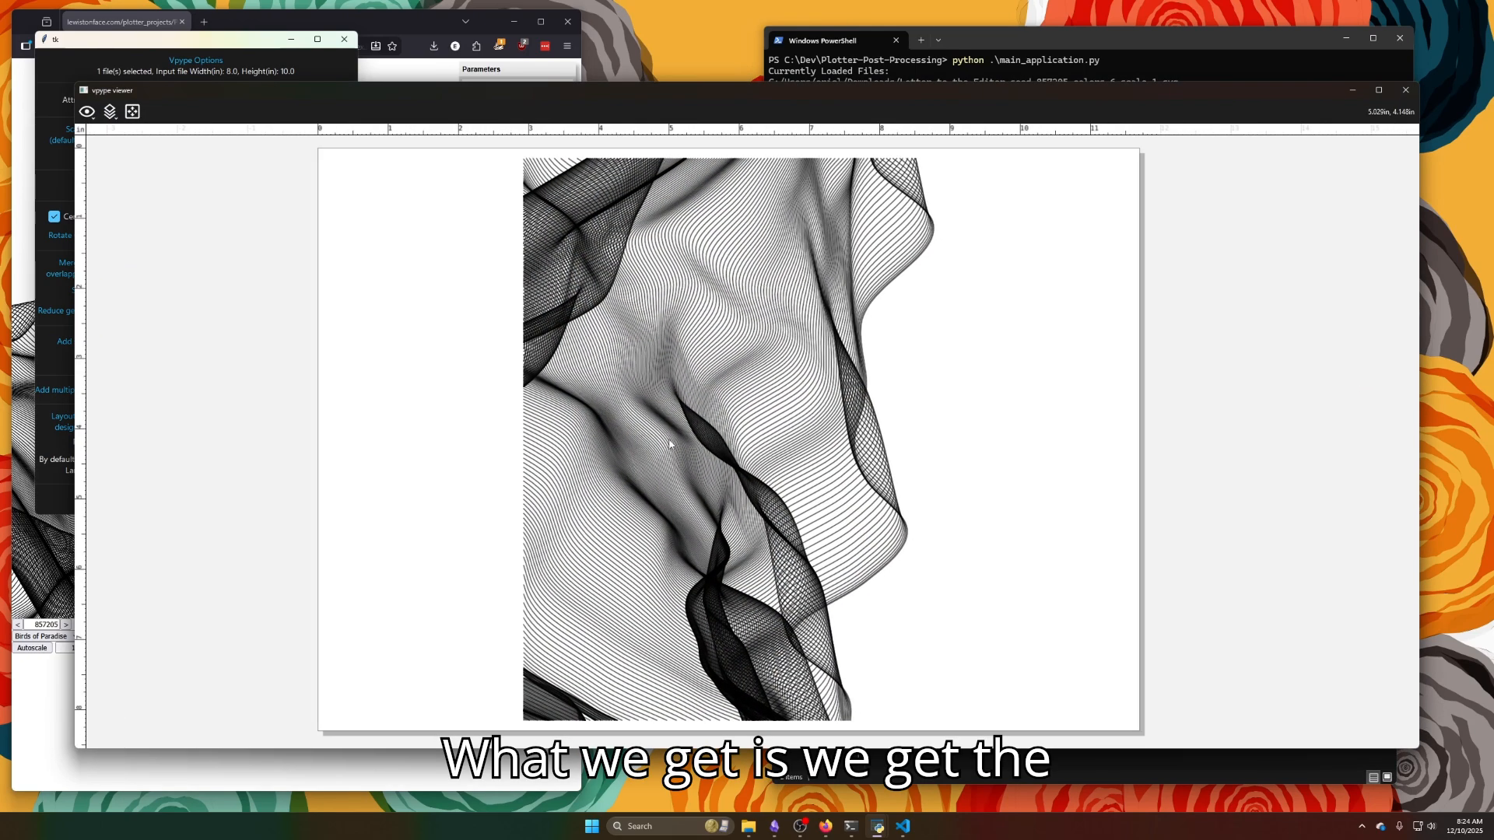
pyautogui.scroll(-3, 670, 444)
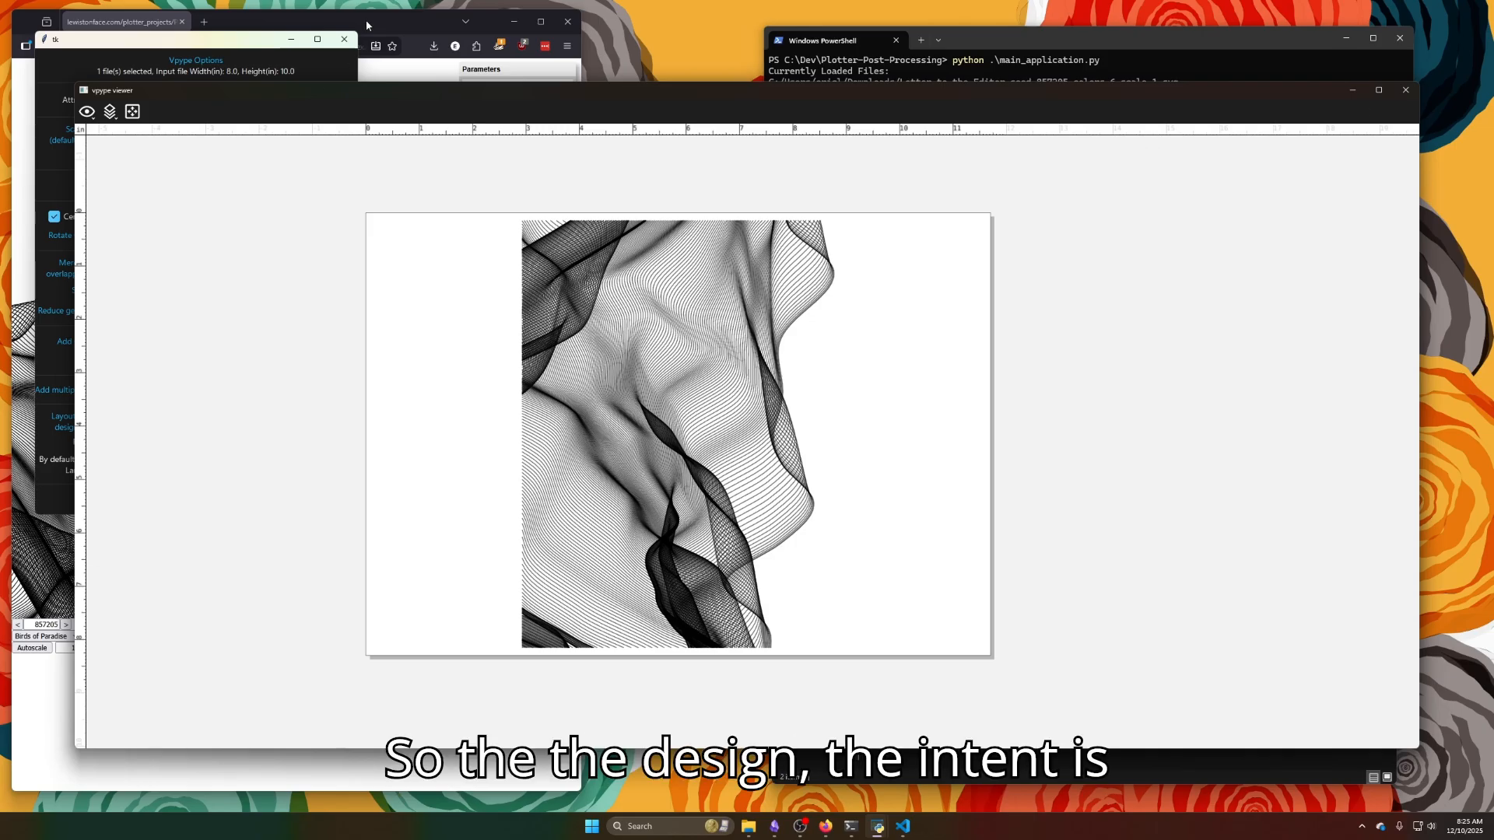
# Close the landscape preview, move the Vpype Options window clear of the original design, and preview the output once more.
pyautogui.click(1405, 89)
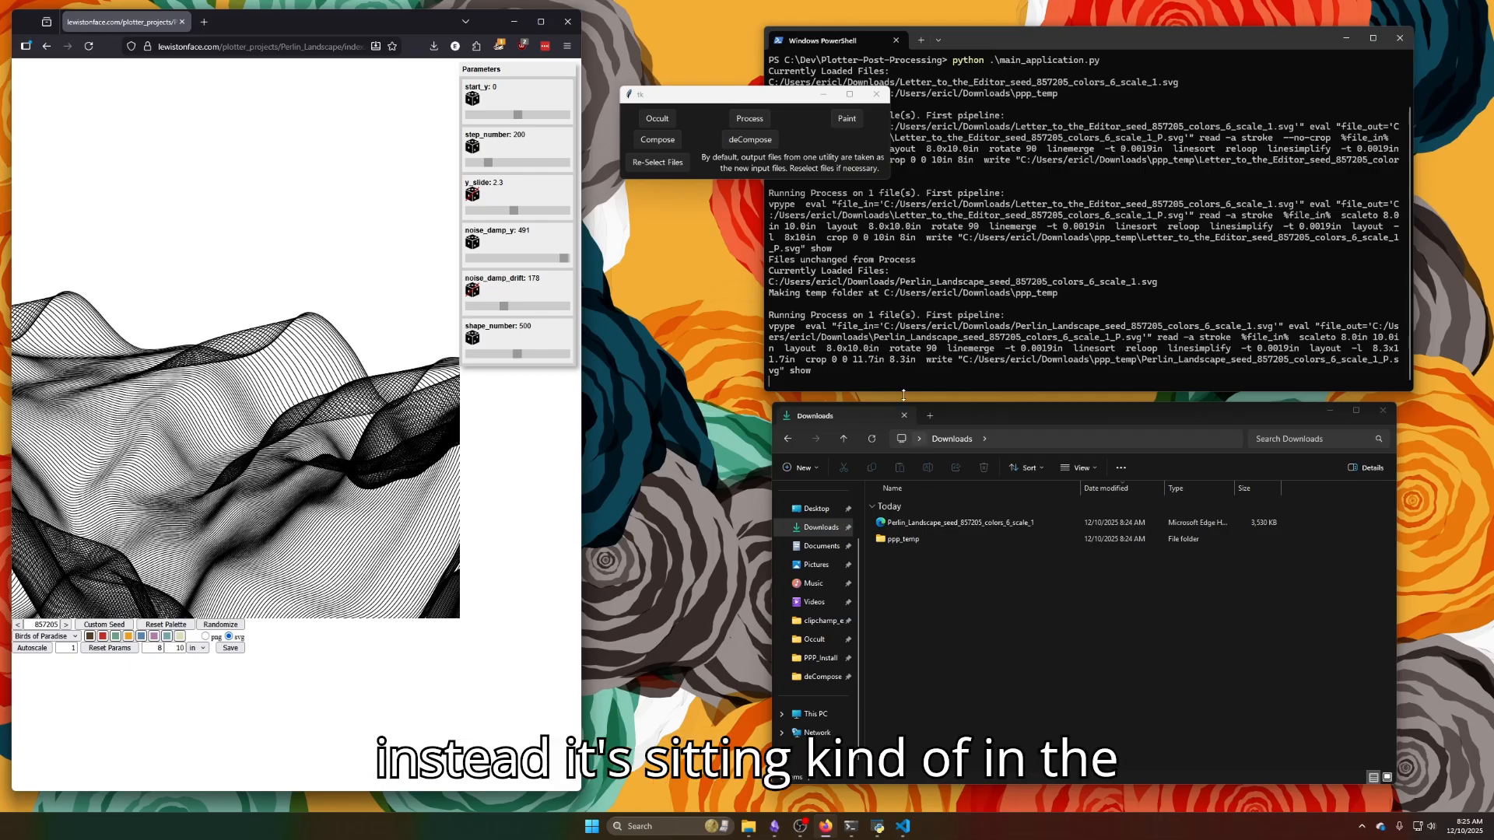
pyautogui.moveTo(879, 832)
pyautogui.click(940, 801)
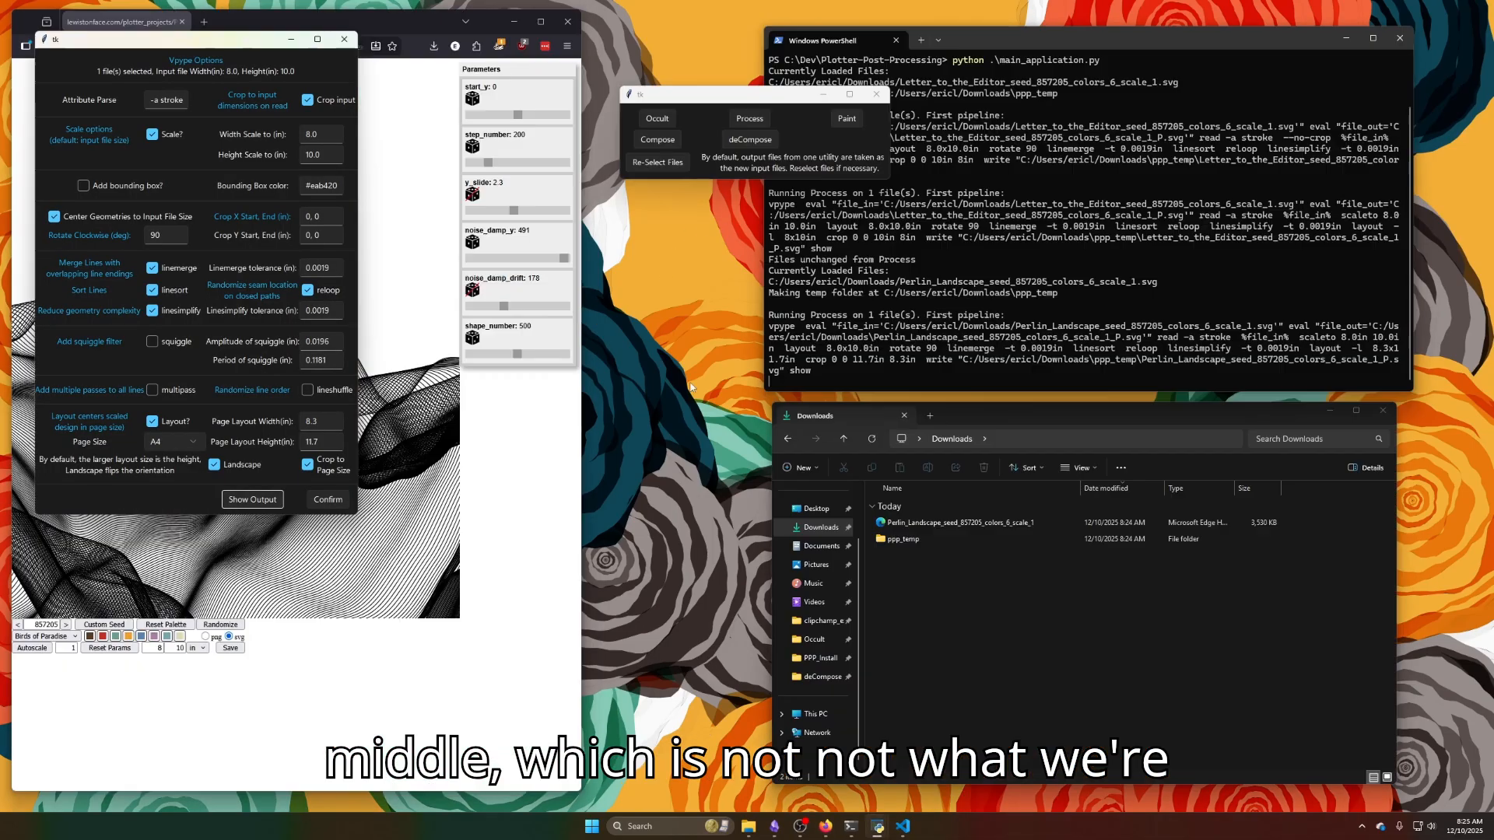
pyautogui.moveTo(201, 48); pyautogui.dragTo(774, 60)
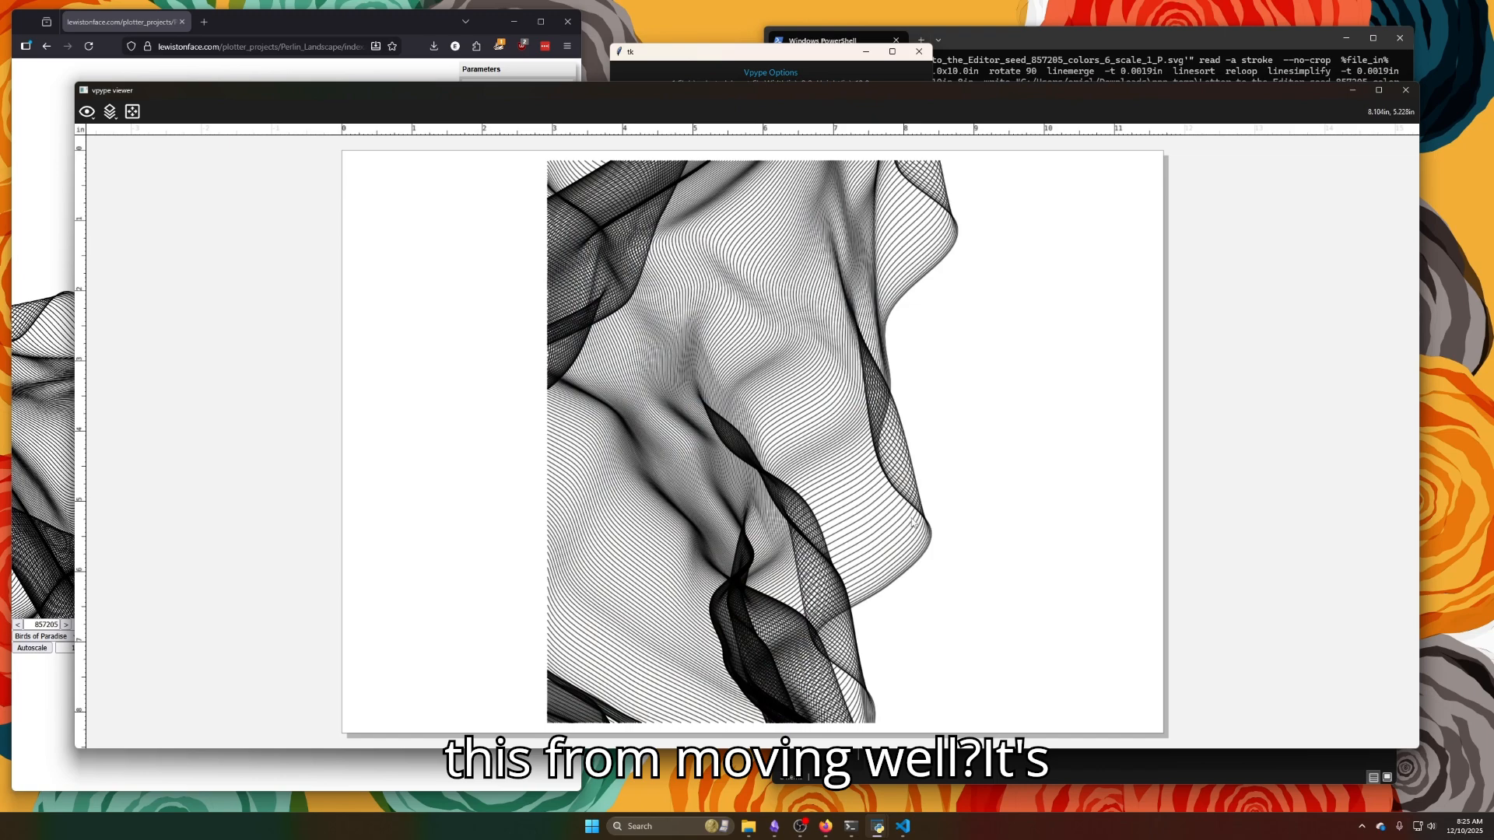
pyautogui.click(1411, 95)
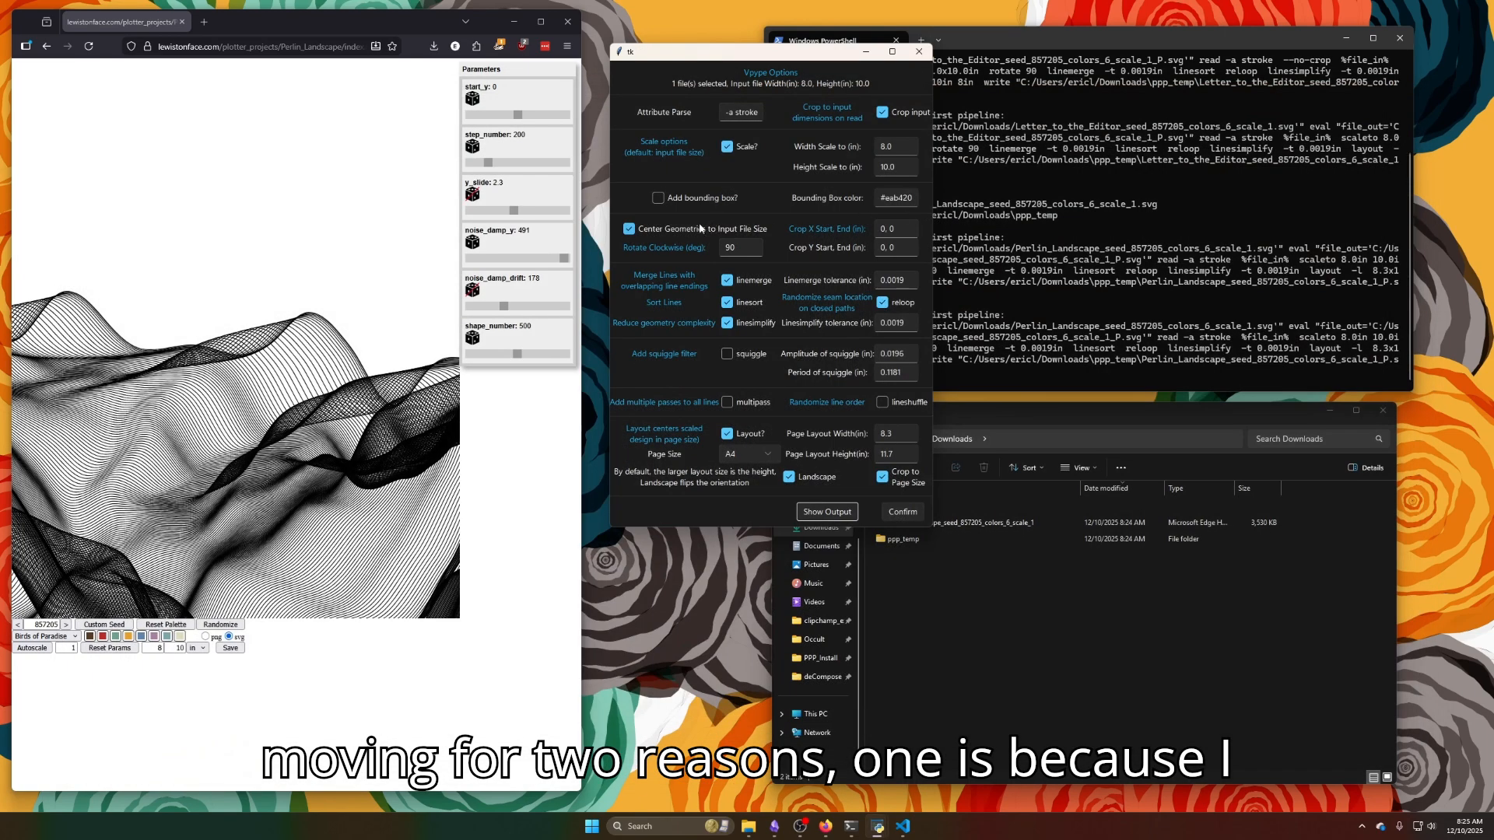
# Turn off centering geometries to the input file size, add a bounding box, and preview the landscape output.
pyautogui.click(630, 228)
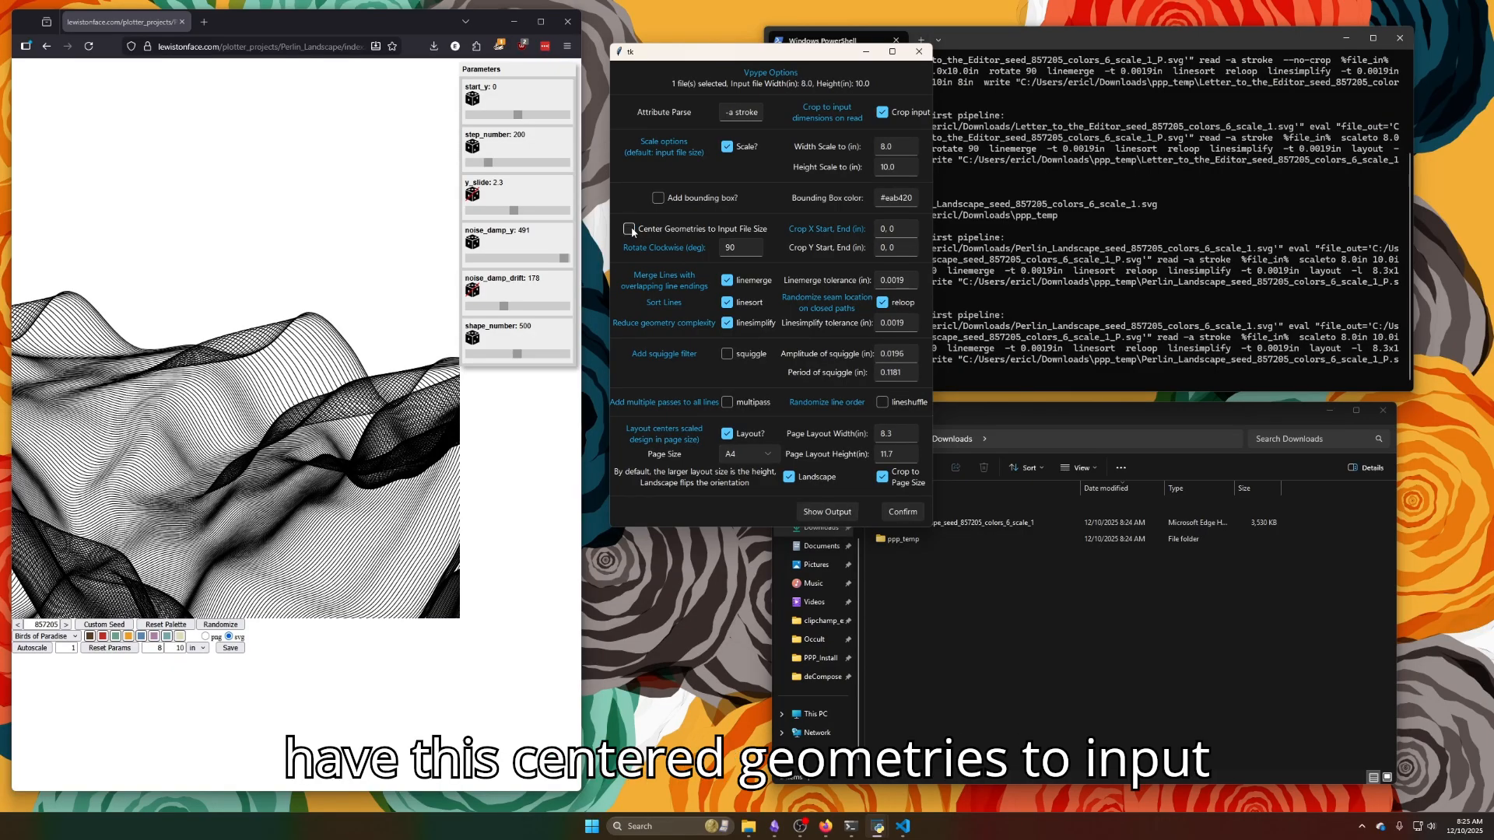
pyautogui.click(814, 520)
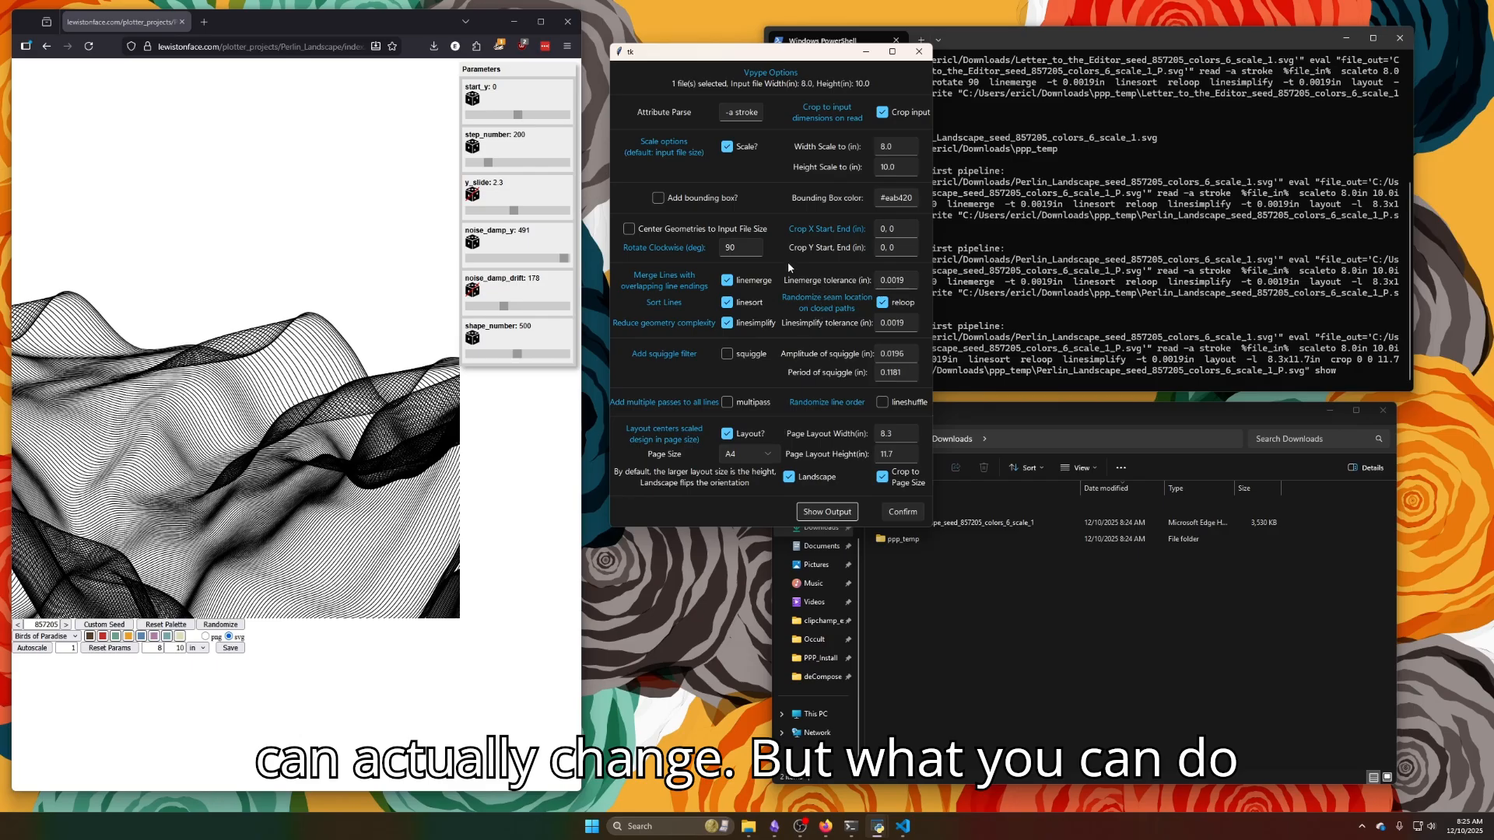
pyautogui.click(692, 205)
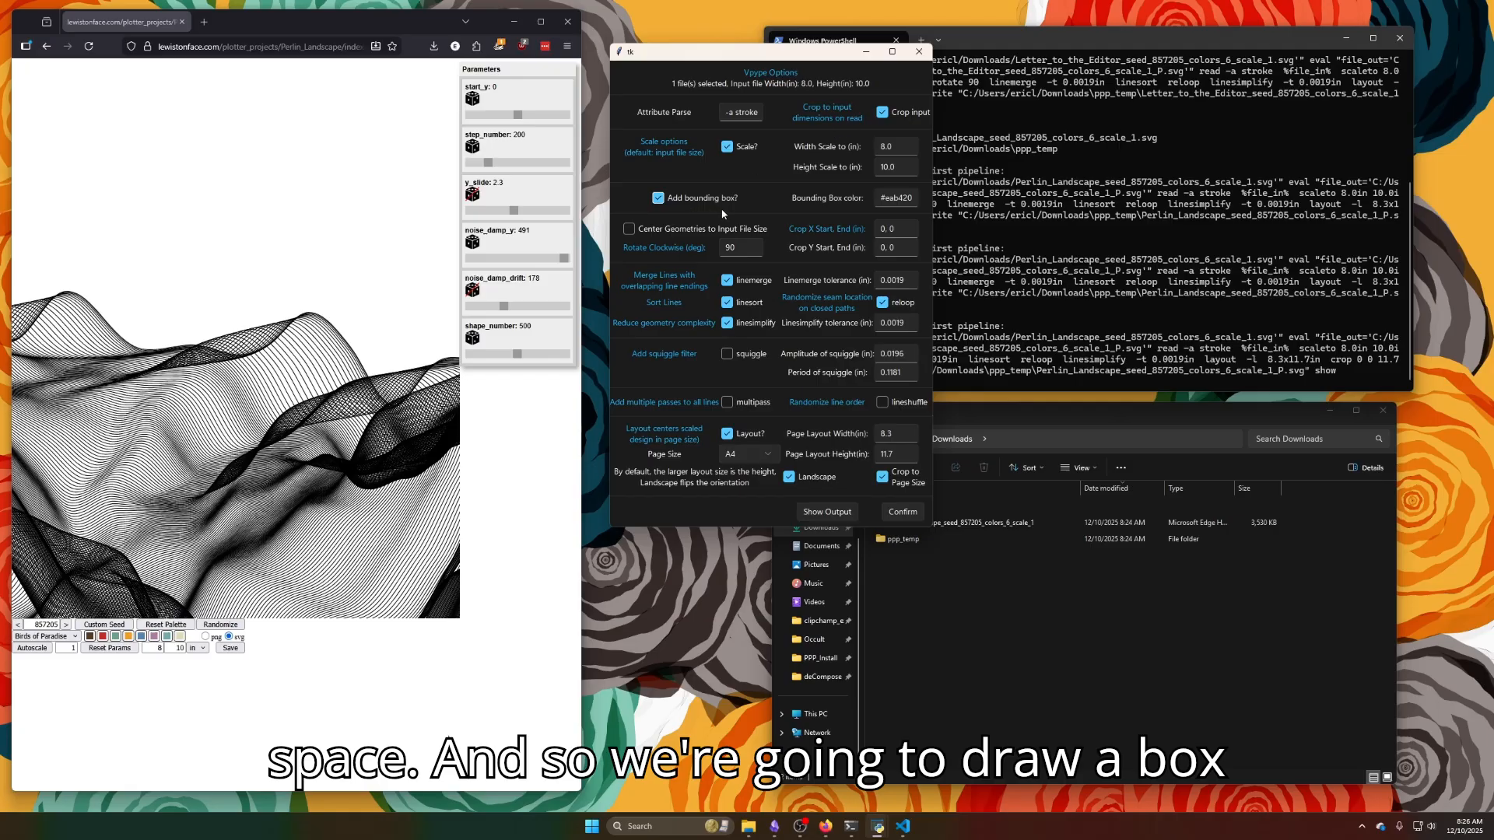
pyautogui.press('Tab')
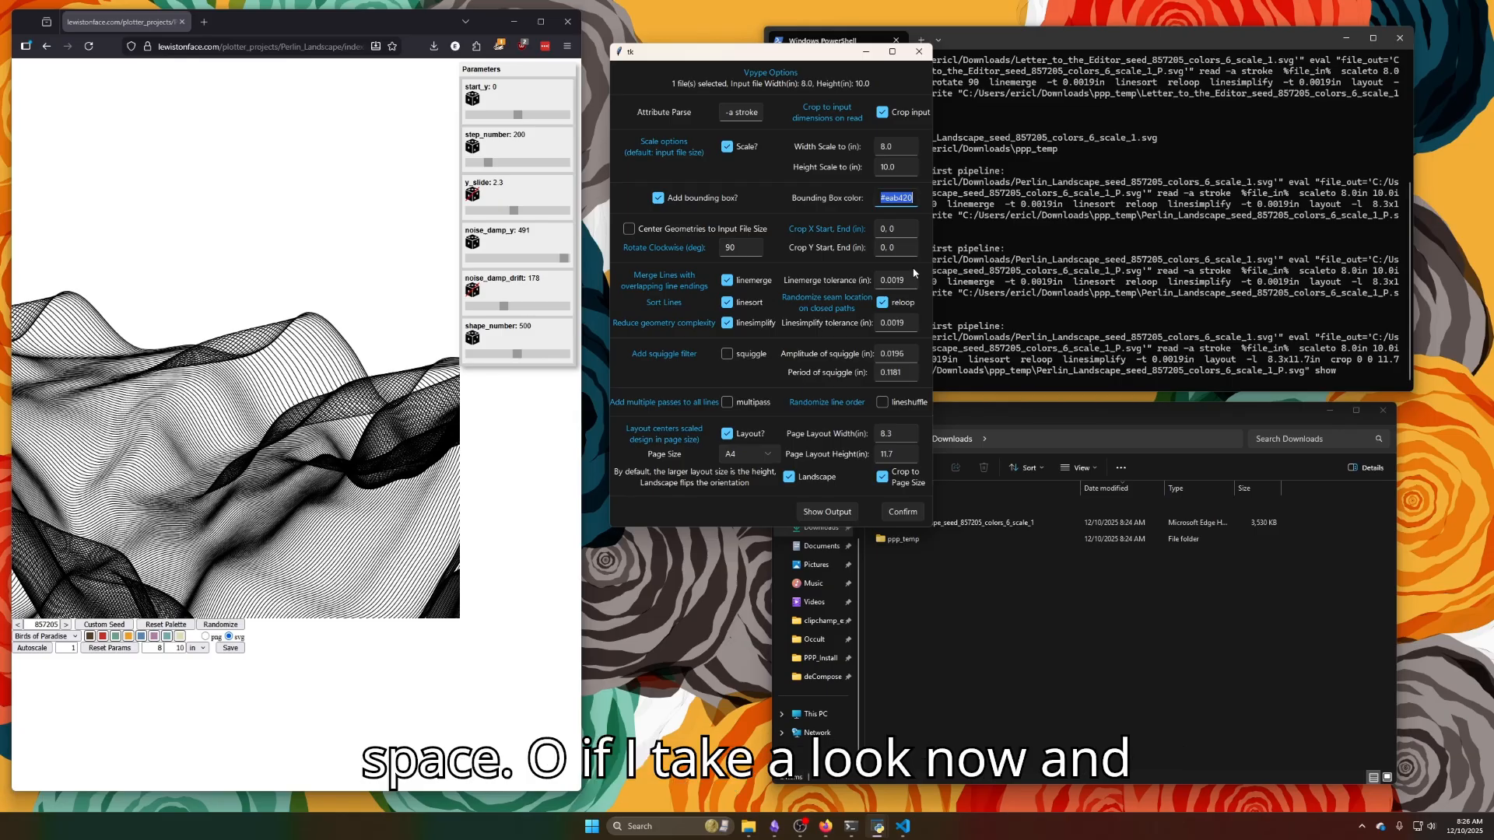
pyautogui.click(809, 512)
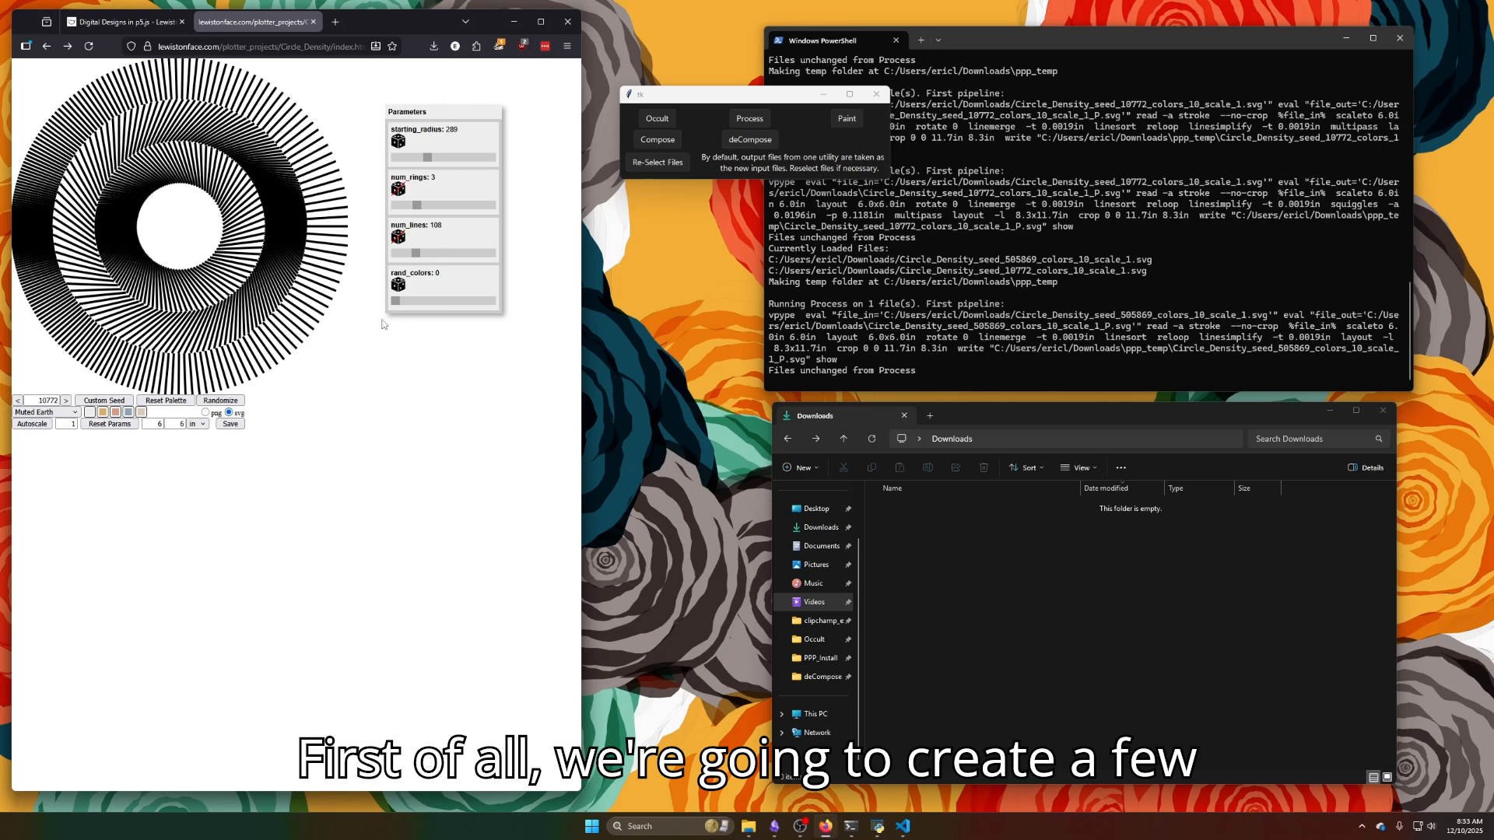
# Save the Circle Density designs with seeds 10772, 584725 and 619287 as SVGs, randomizing between saves.
pyautogui.click(231, 424)
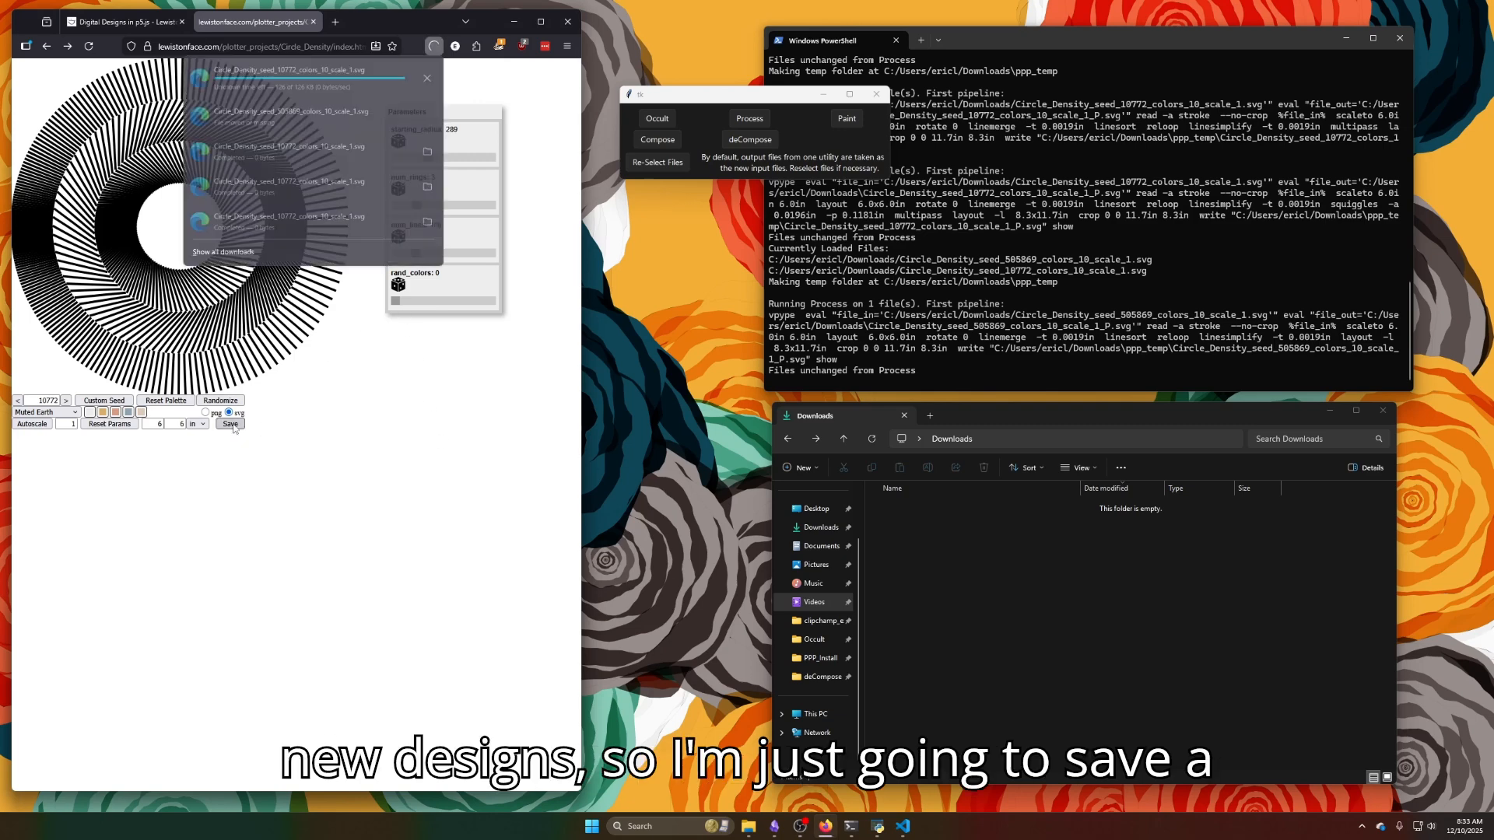
pyautogui.click(232, 401)
pyautogui.click(231, 425)
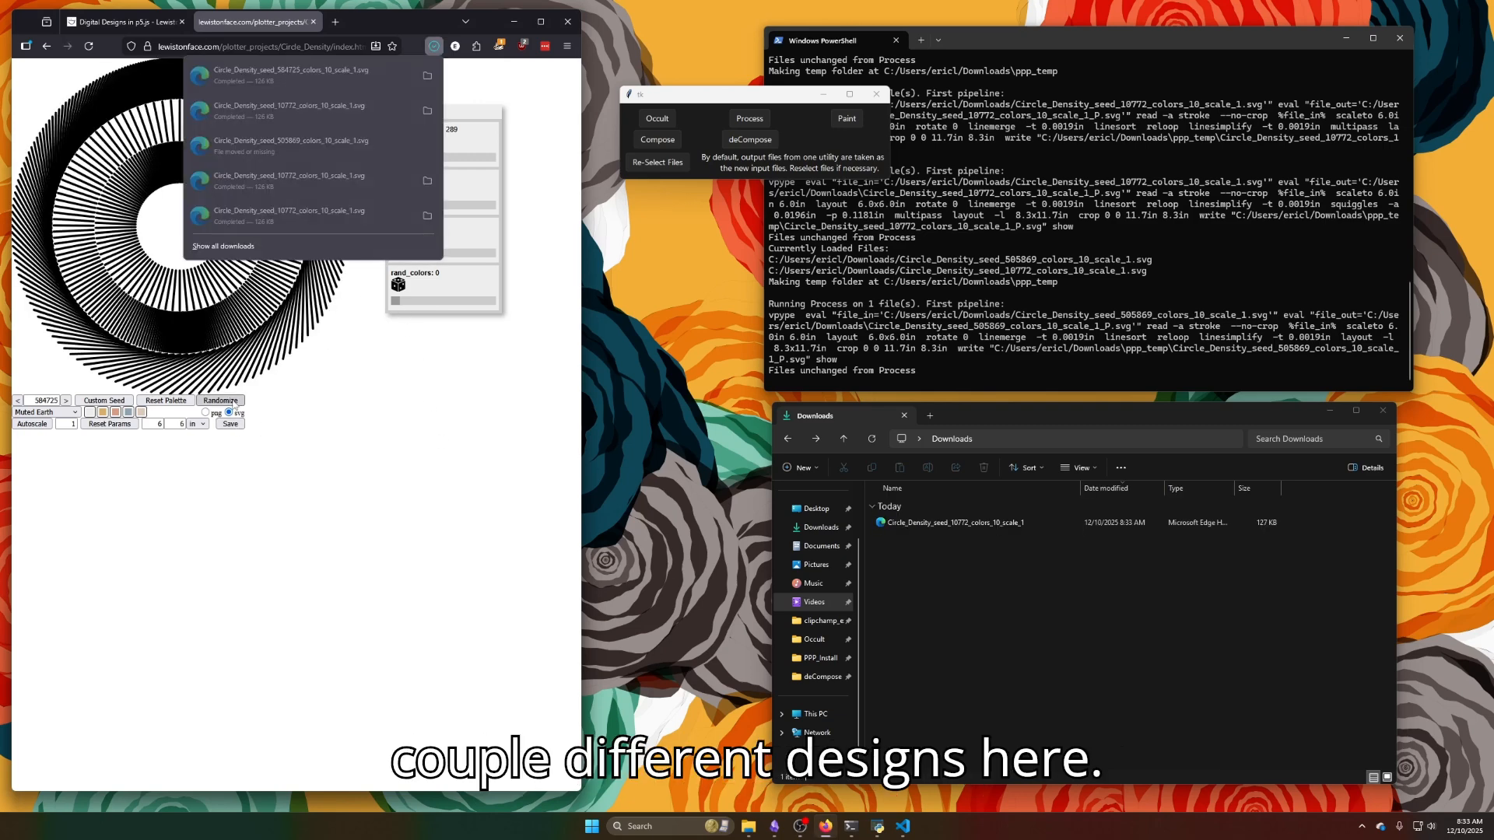
pyautogui.click(220, 401)
pyautogui.click(220, 401)
pyautogui.click(221, 401)
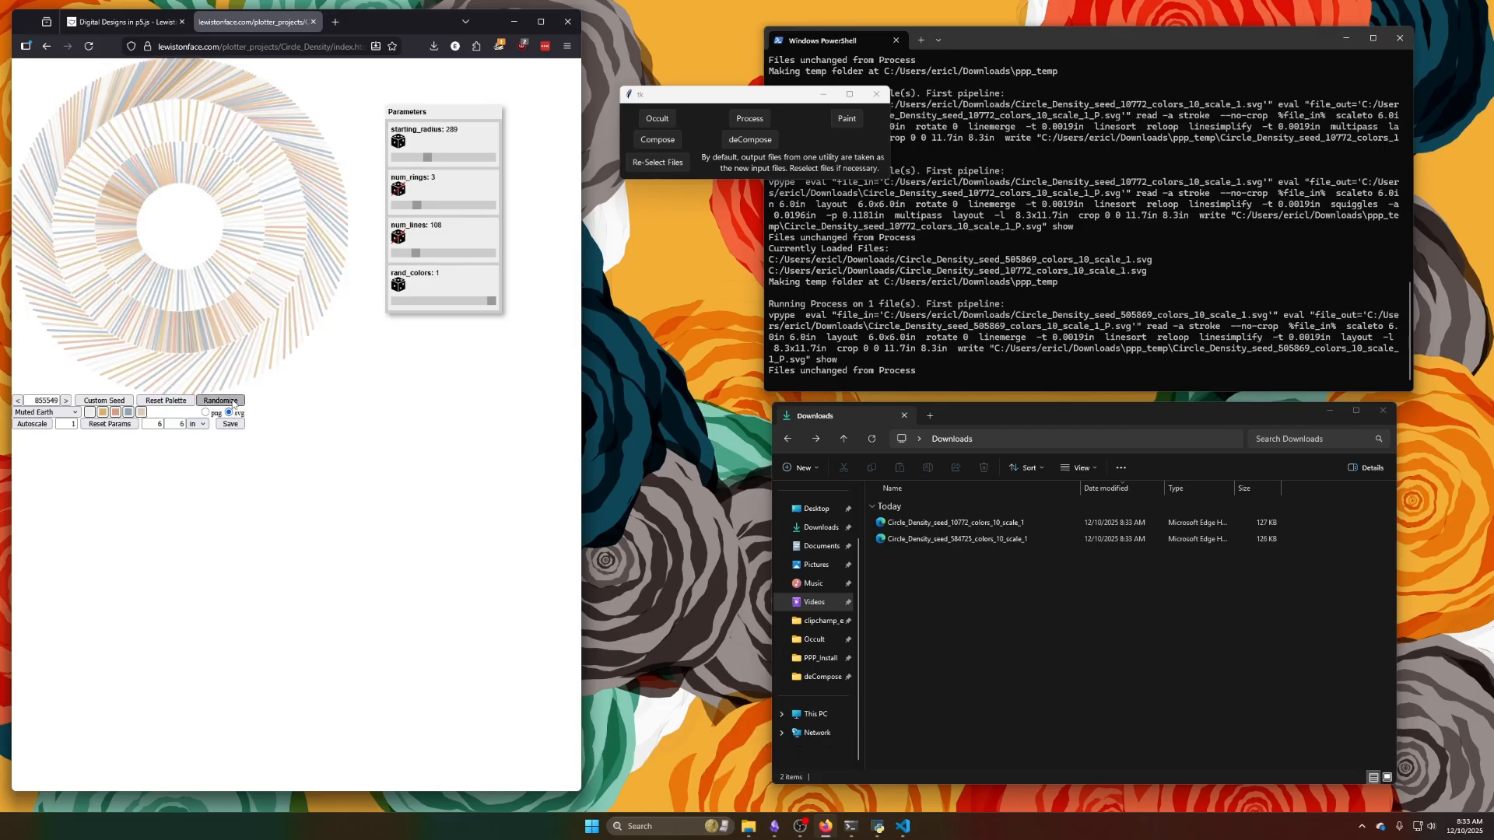
pyautogui.click(220, 401)
pyautogui.click(231, 424)
pyautogui.click(394, 426)
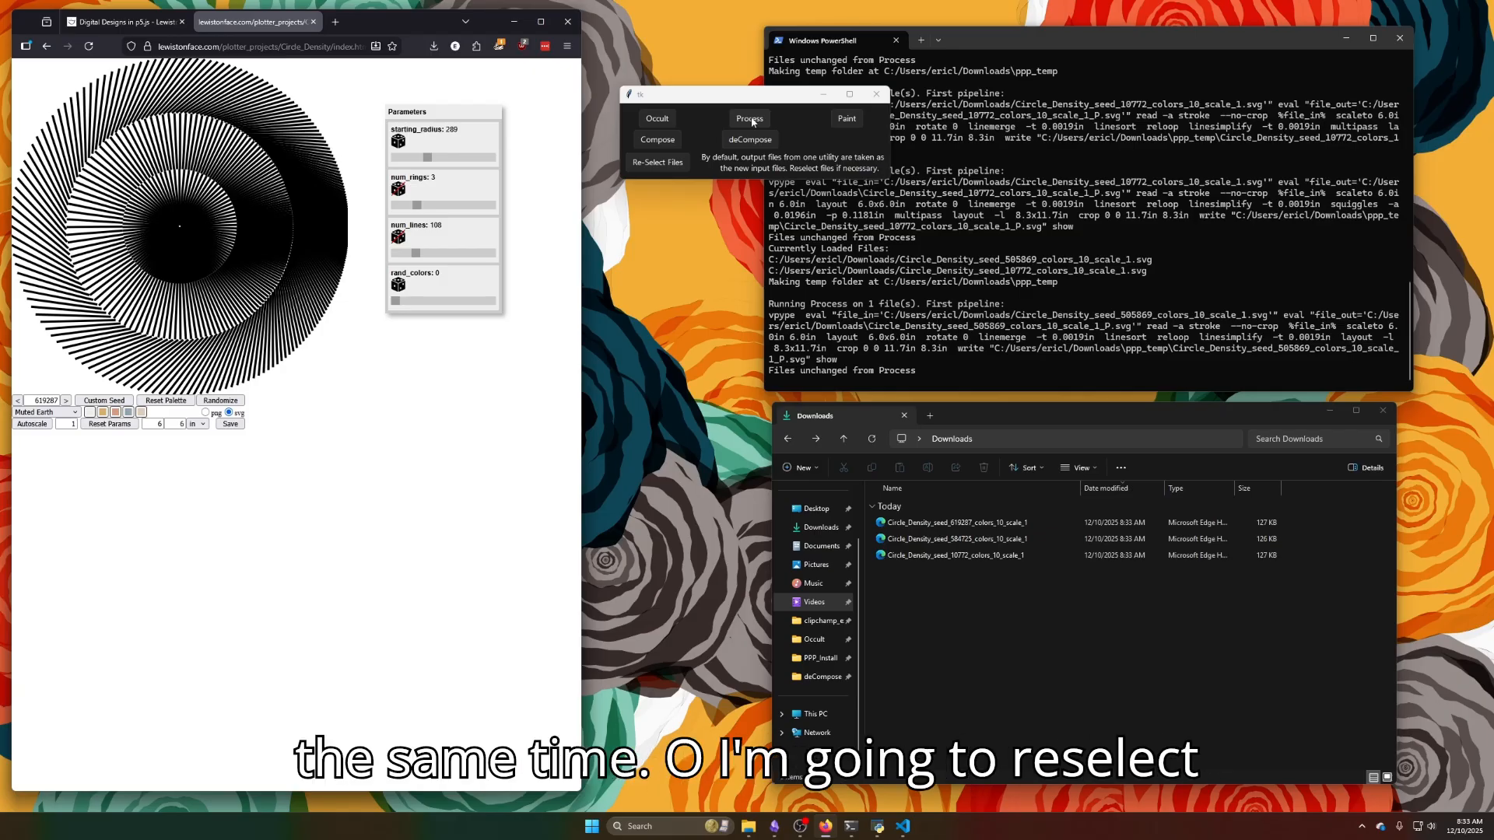
# Reselect the three saved Circle Density SVGs as input files and check the loaded file list in the terminal.
pyautogui.click(657, 162)
pyautogui.moveTo(830, 292); pyautogui.dragTo(832, 218)
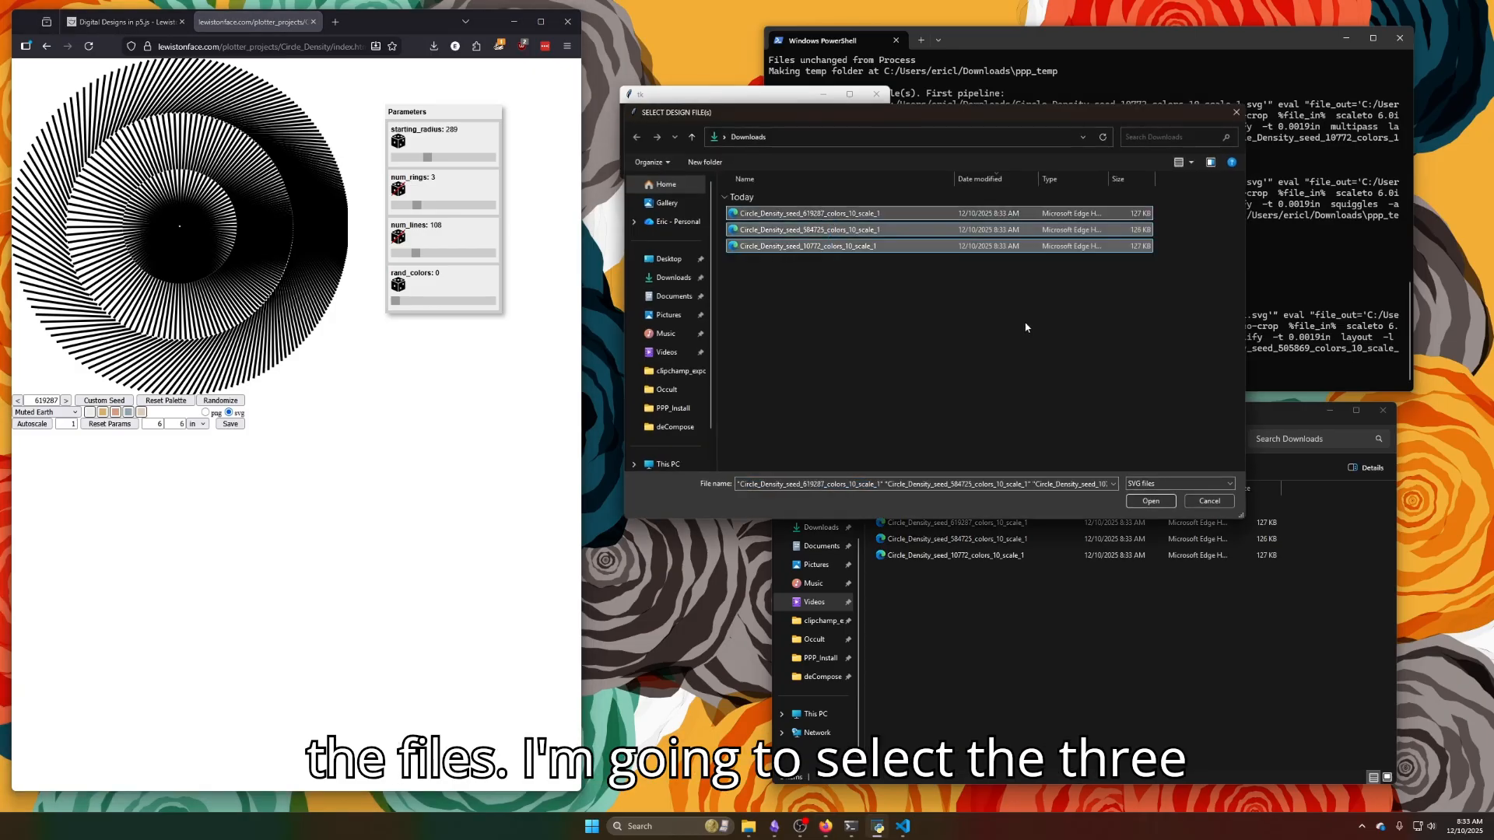
pyautogui.click(1151, 501)
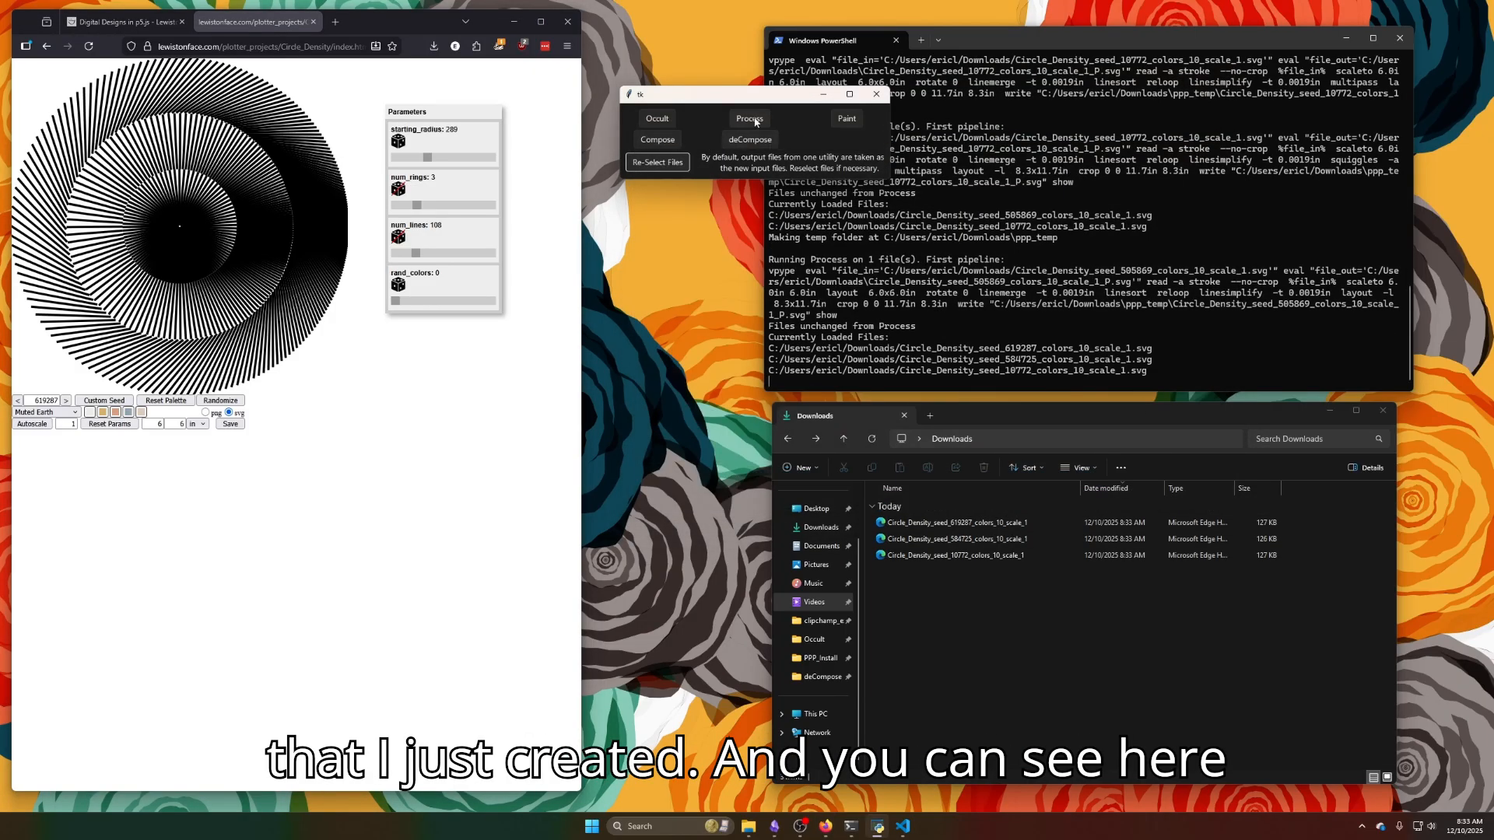
pyautogui.moveTo(1153, 374); pyautogui.dragTo(772, 337)
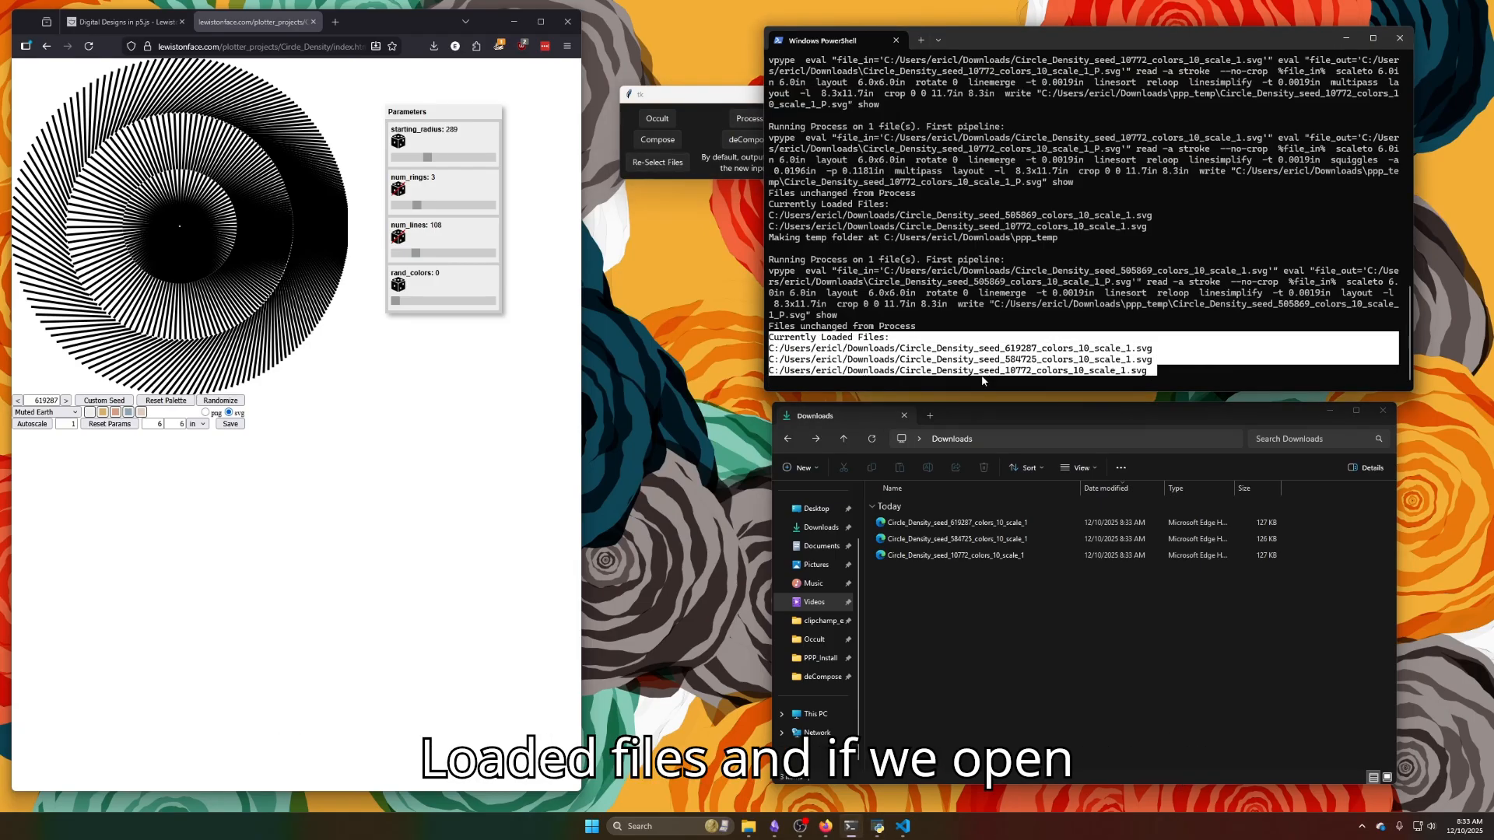
pyautogui.click(720, 94)
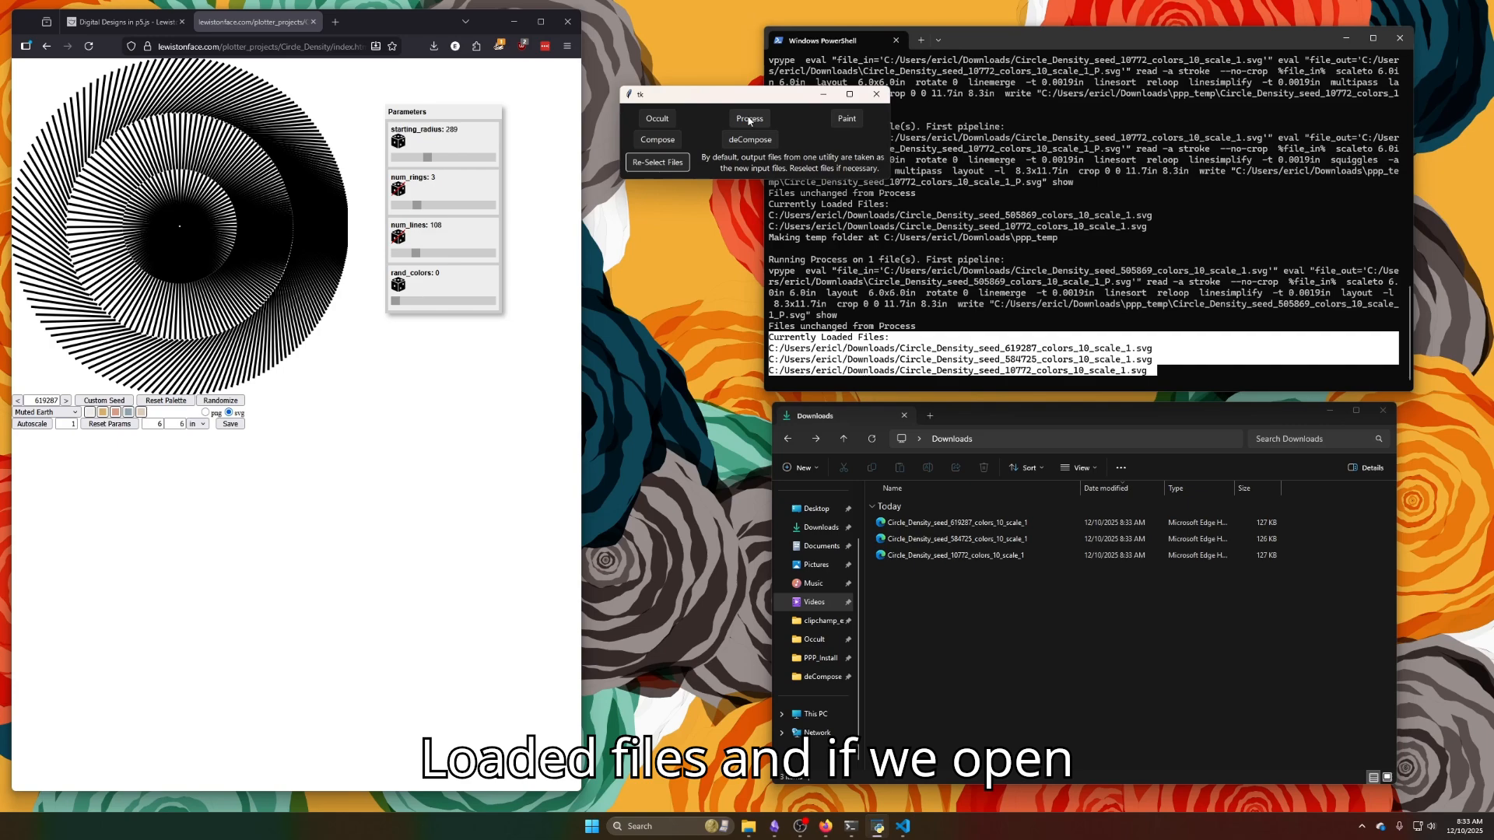
# Open the Process options for the three files, preview the output, and narrow the viewer to reveal the terminal.
pyautogui.click(750, 120)
pyautogui.moveTo(226, 64); pyautogui.dragTo(695, 70)
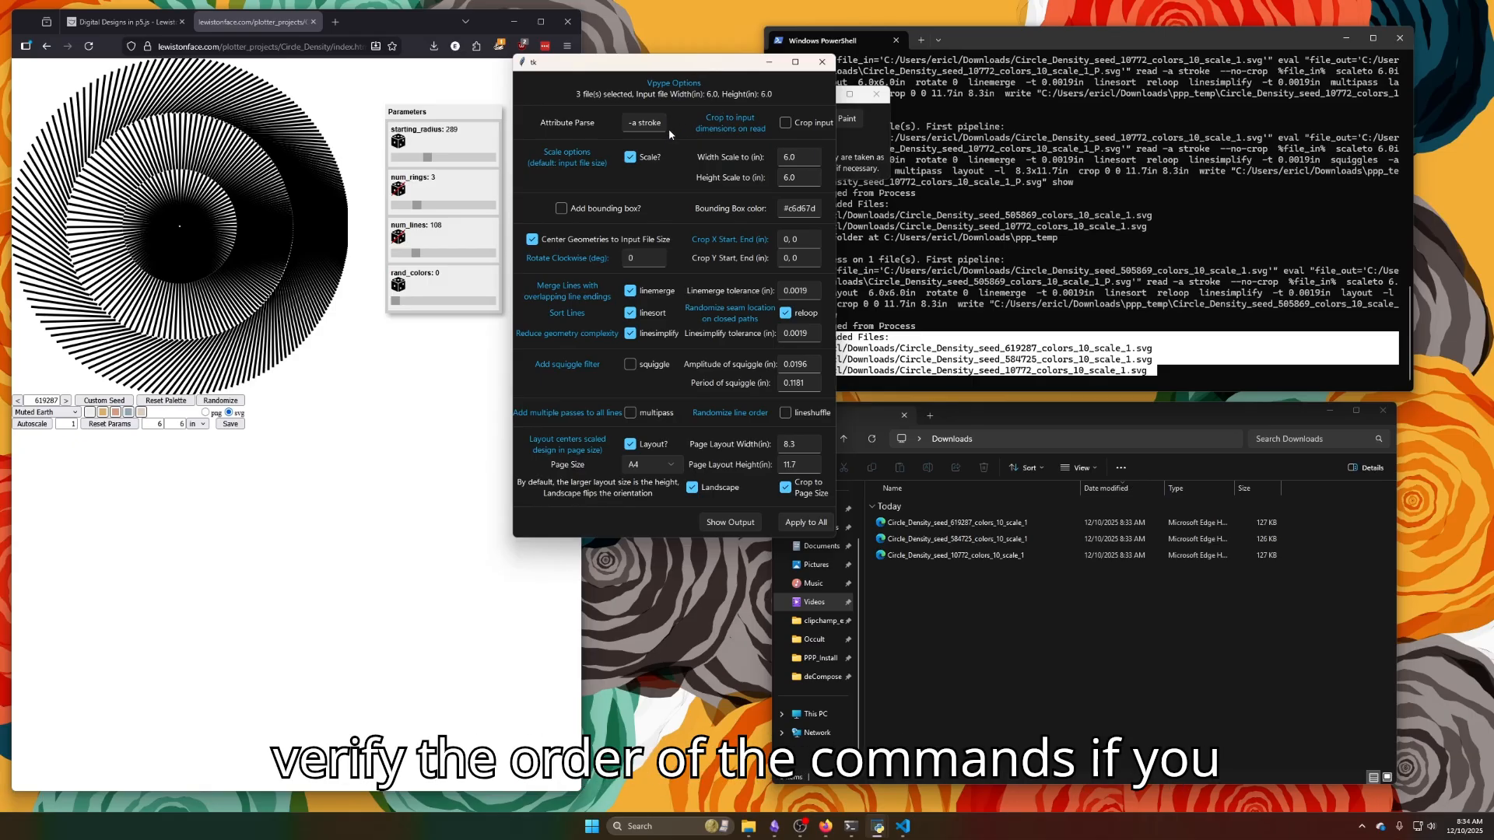
pyautogui.moveTo(671, 67); pyautogui.dragTo(581, 51)
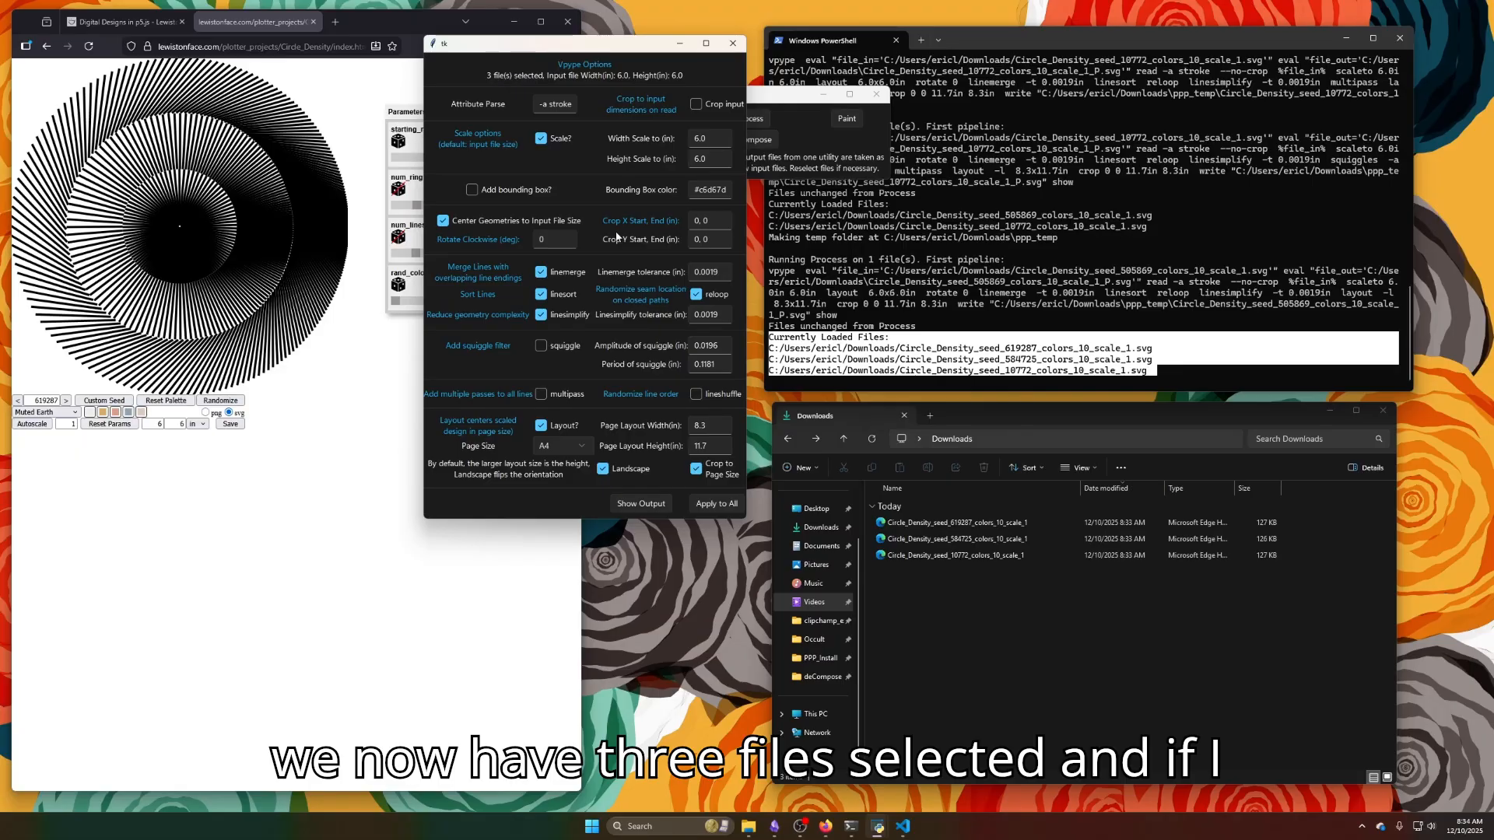
pyautogui.click(650, 503)
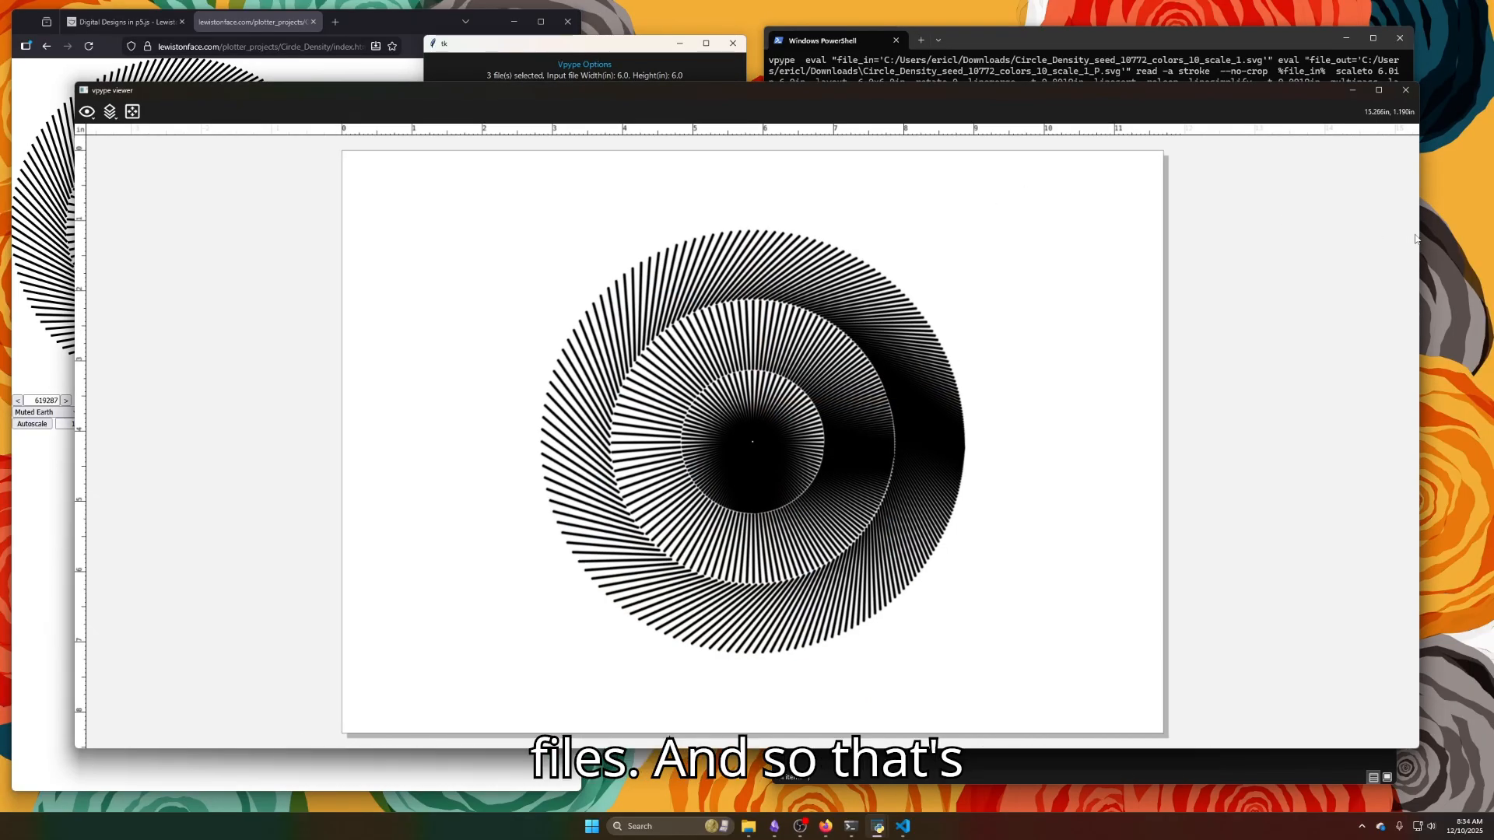
pyautogui.moveTo(1415, 239); pyautogui.dragTo(647, 245)
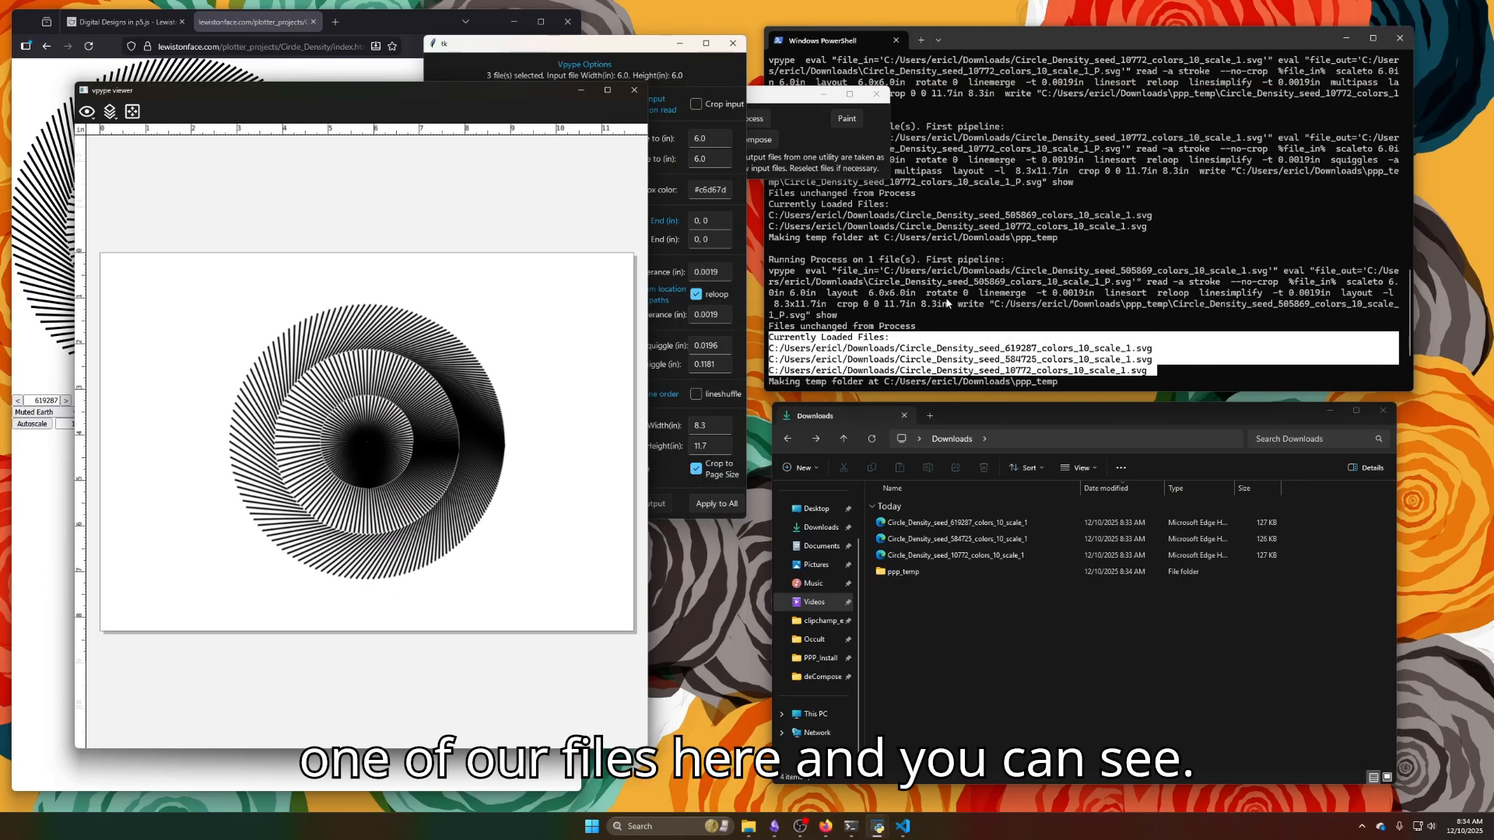
# Compare the command order of the printed vpype pipeline with the sections of the Vpype Options window.
pyautogui.click(868, 370)
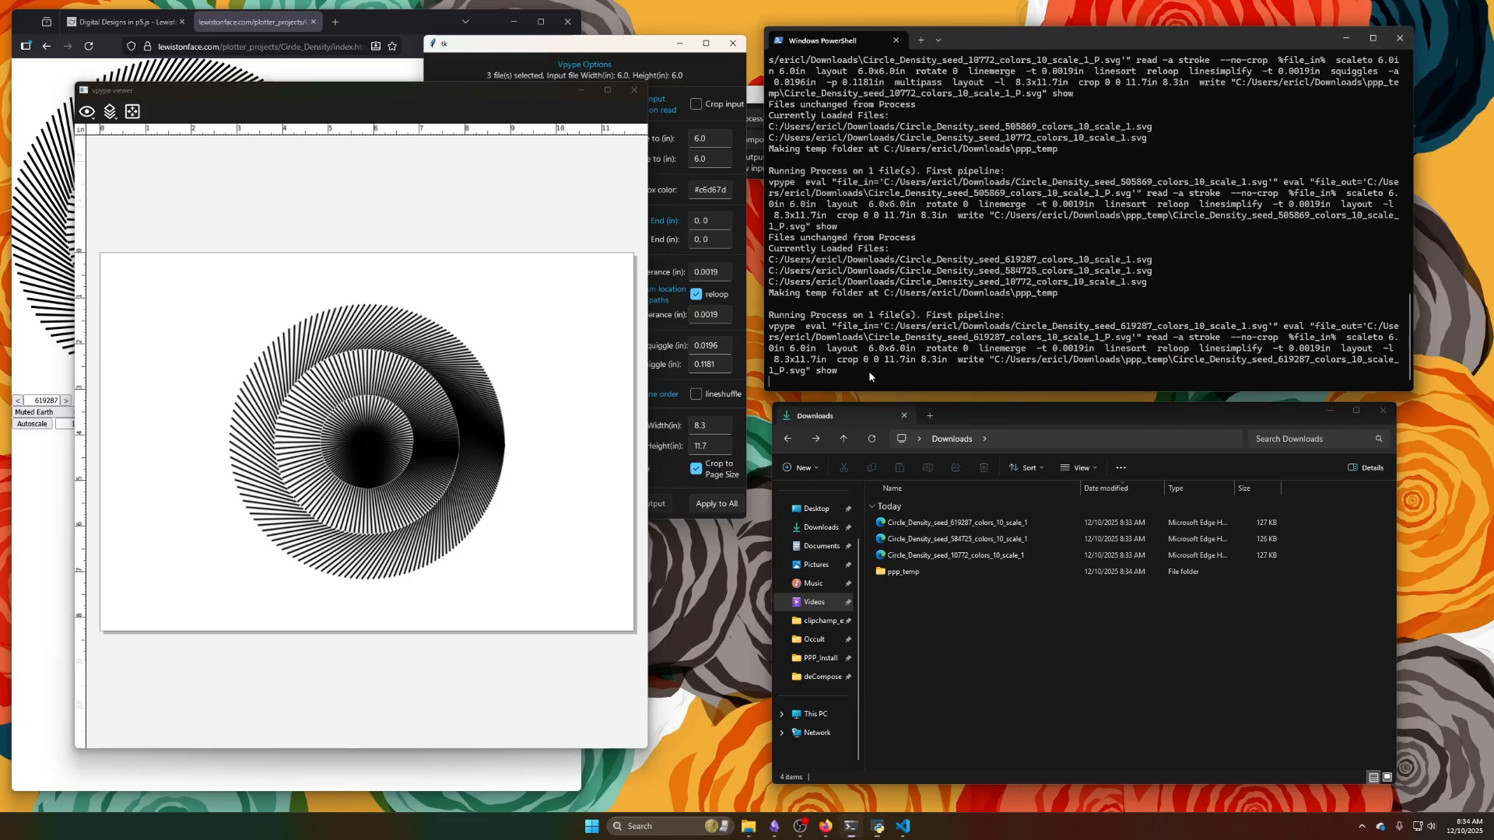
pyautogui.click(562, 65)
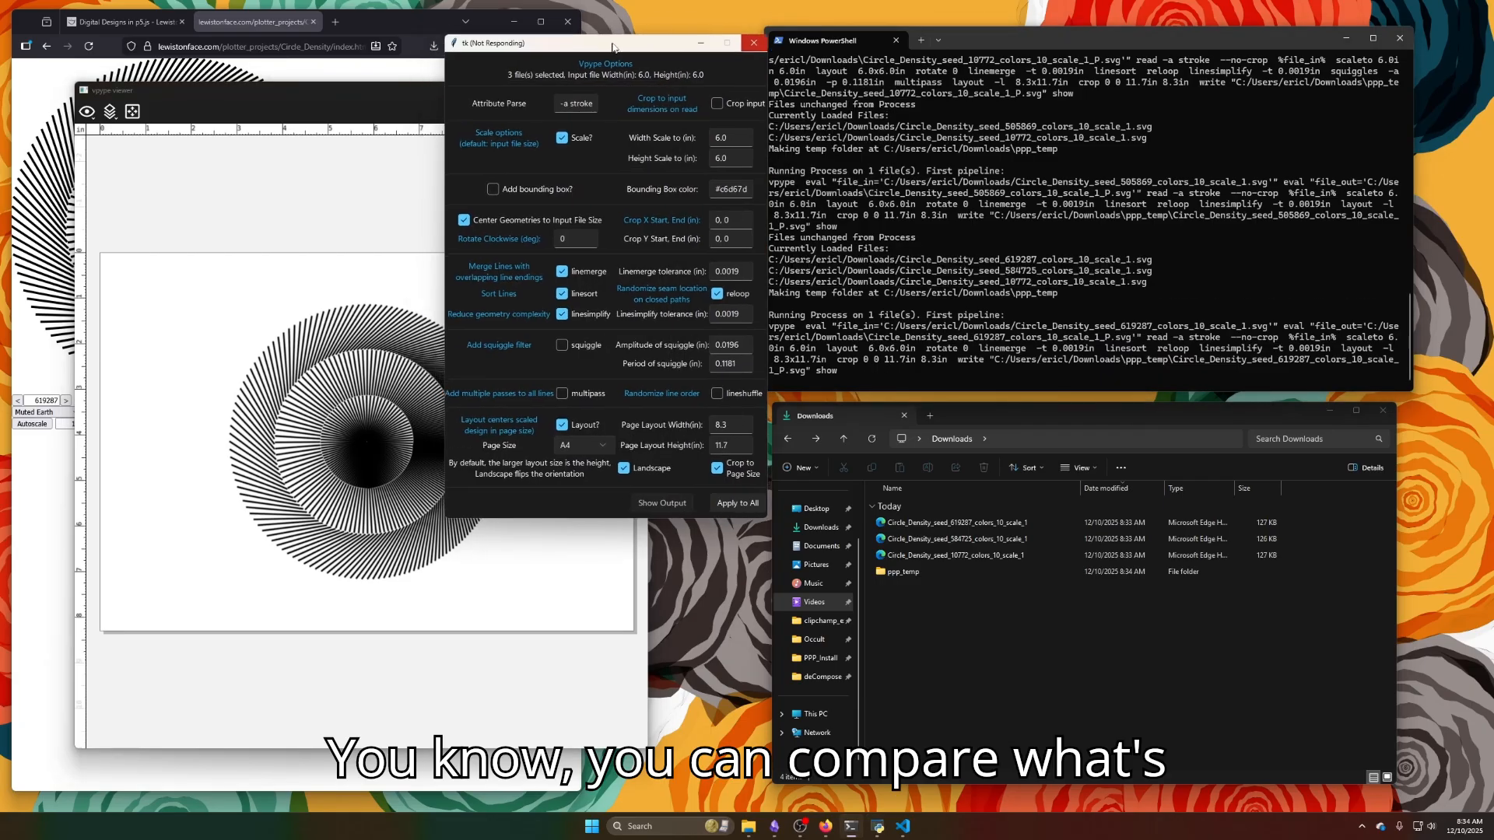
pyautogui.click(924, 373)
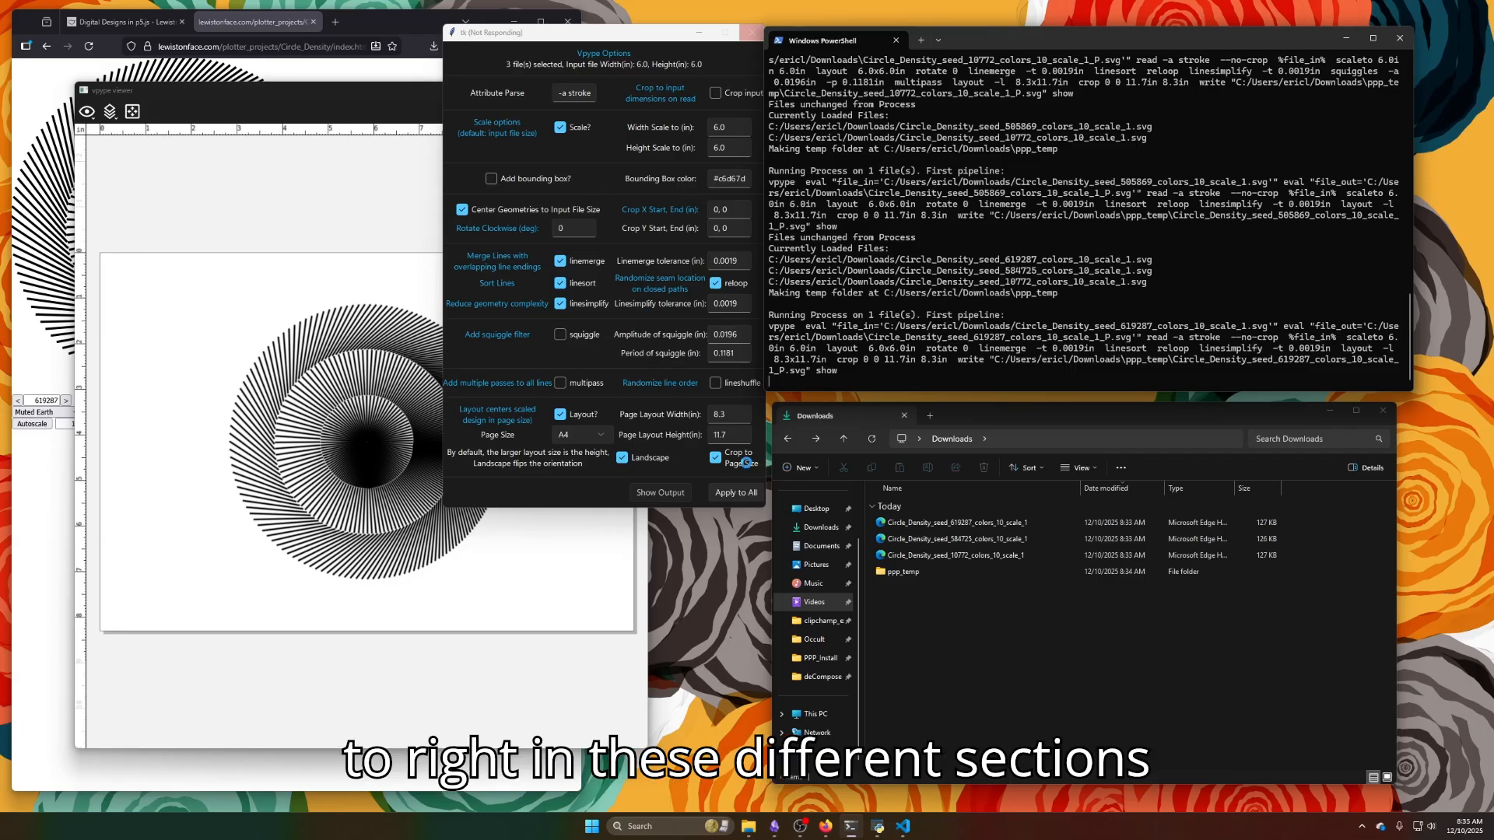
pyautogui.moveTo(567, 33); pyautogui.dragTo(848, 57)
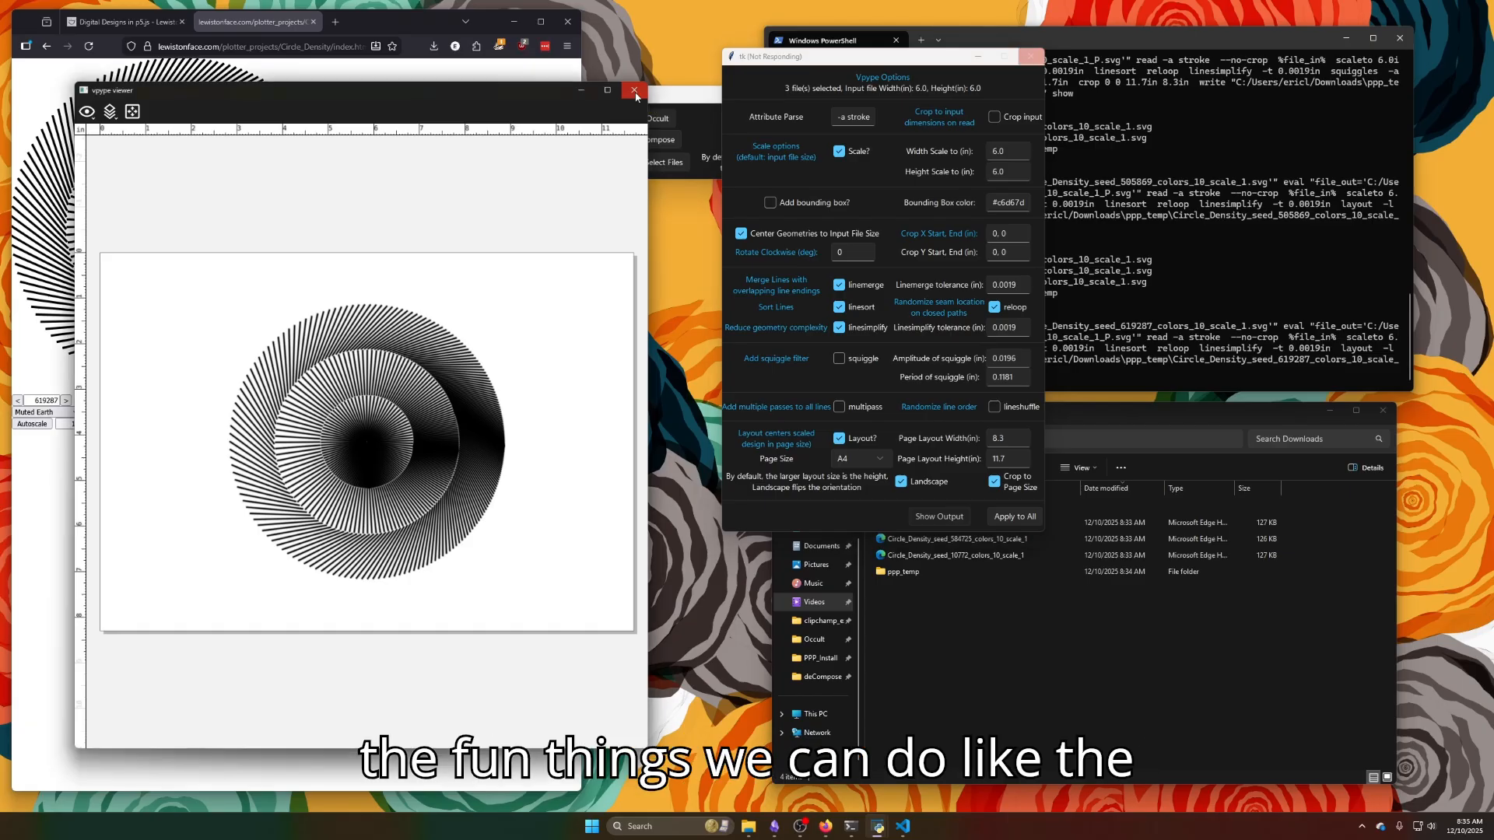
# Close the current preview, enable the squiggle filter for the circle designs, and show the new output.
pyautogui.click(634, 90)
pyautogui.moveTo(916, 65); pyautogui.dragTo(744, 56)
pyautogui.click(668, 350)
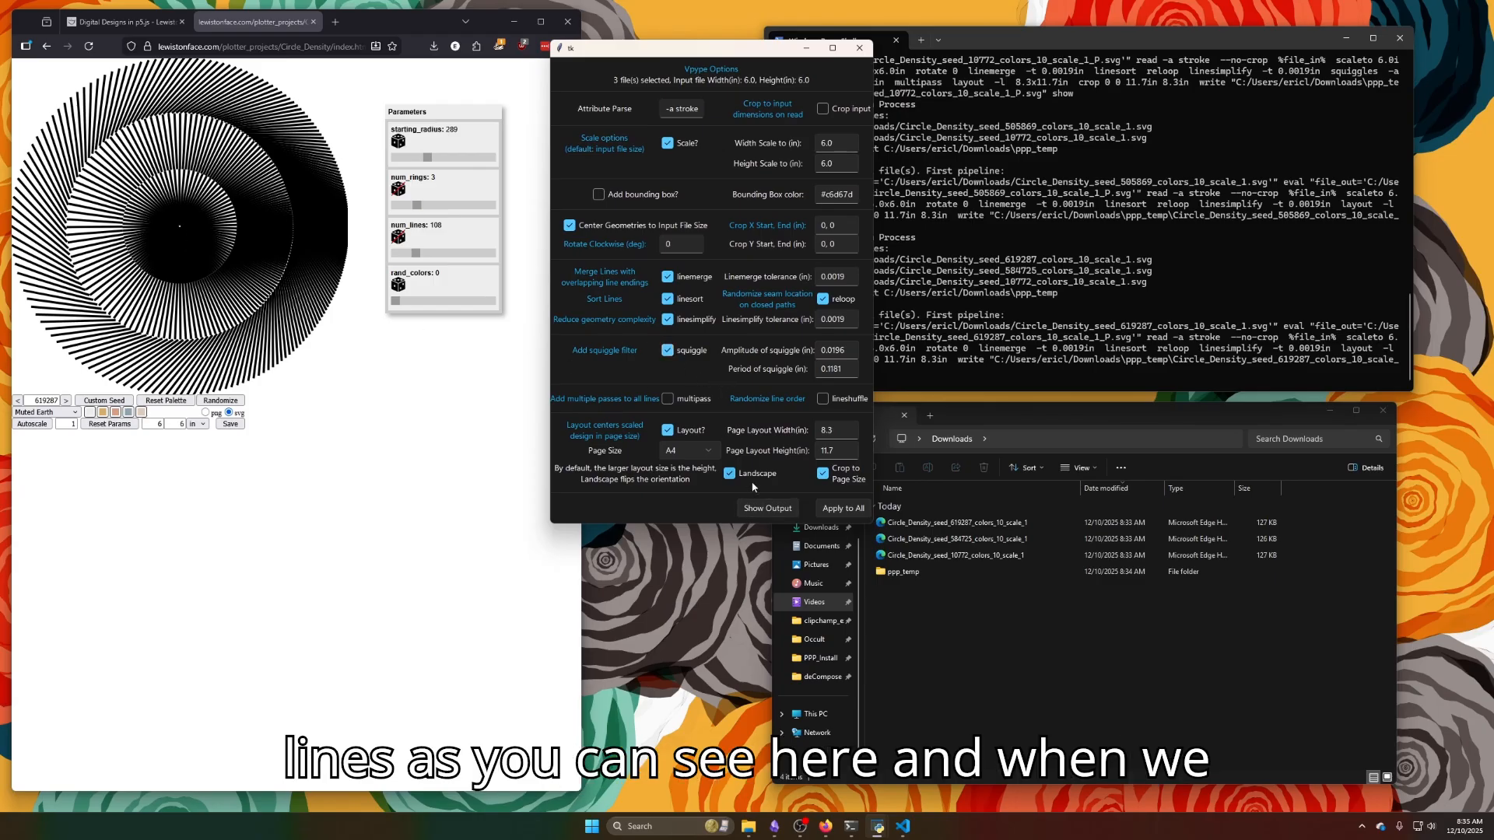
pyautogui.click(767, 508)
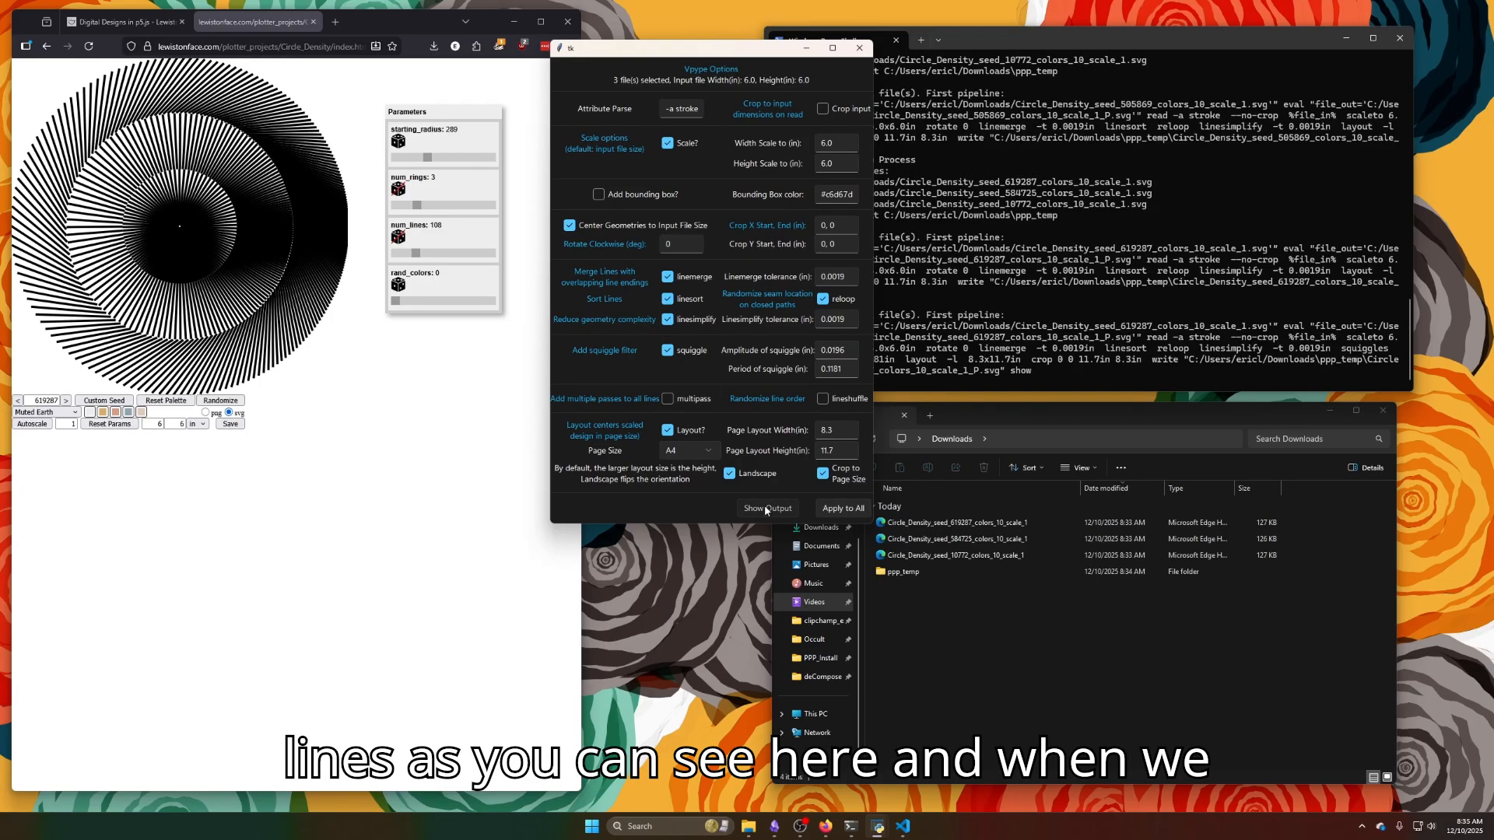
# Examine the squiggled lines up close and across the whole page, and close the viewer.
pyautogui.scroll(8, 630, 392)
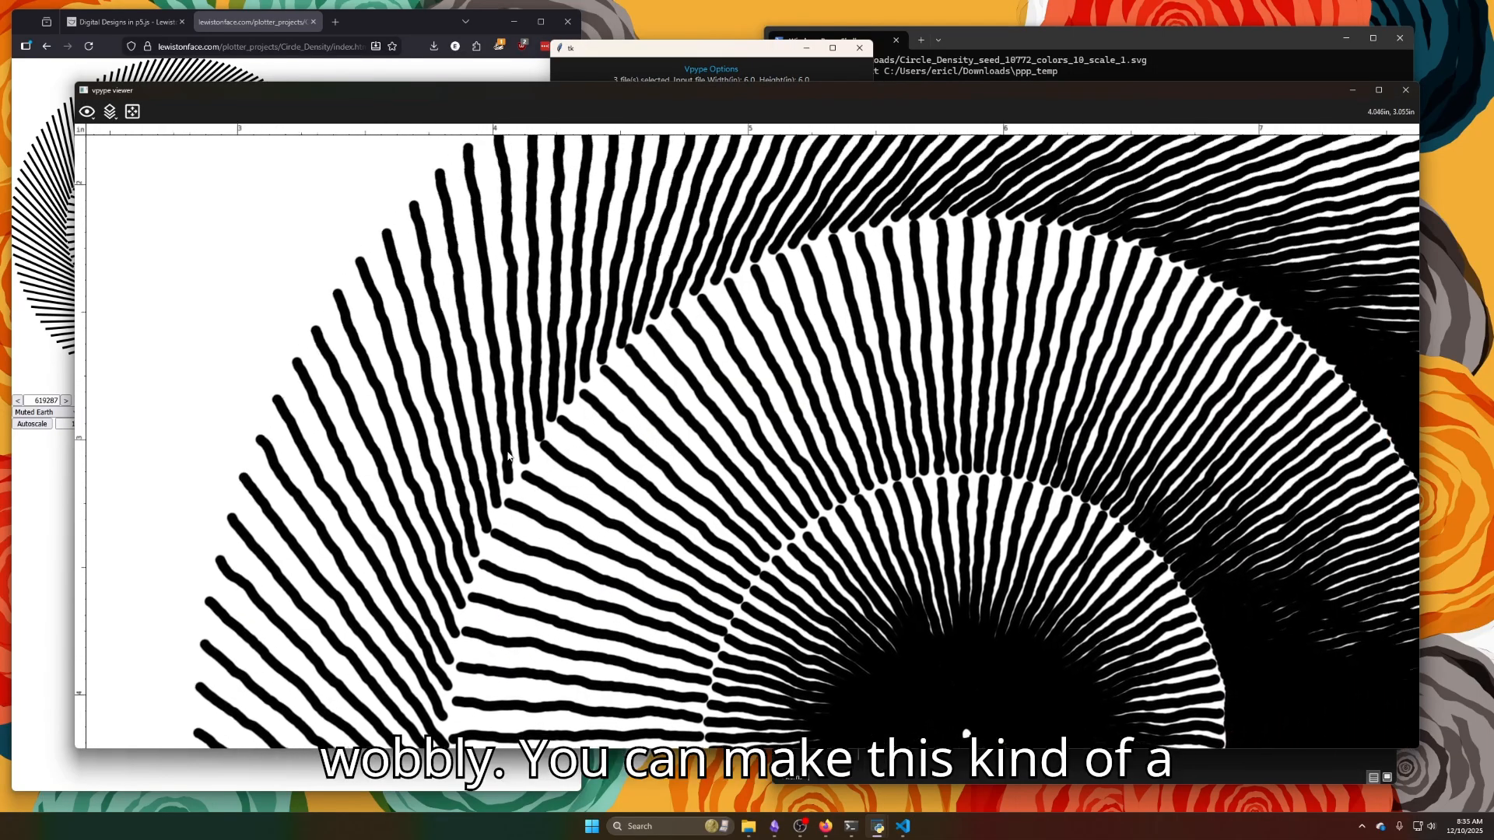
pyautogui.scroll(-3, 508, 456)
pyautogui.moveTo(945, 578); pyautogui.dragTo(754, 361)
pyautogui.scroll(-2, 668, 559)
pyautogui.moveTo(840, 249); pyautogui.dragTo(825, 298)
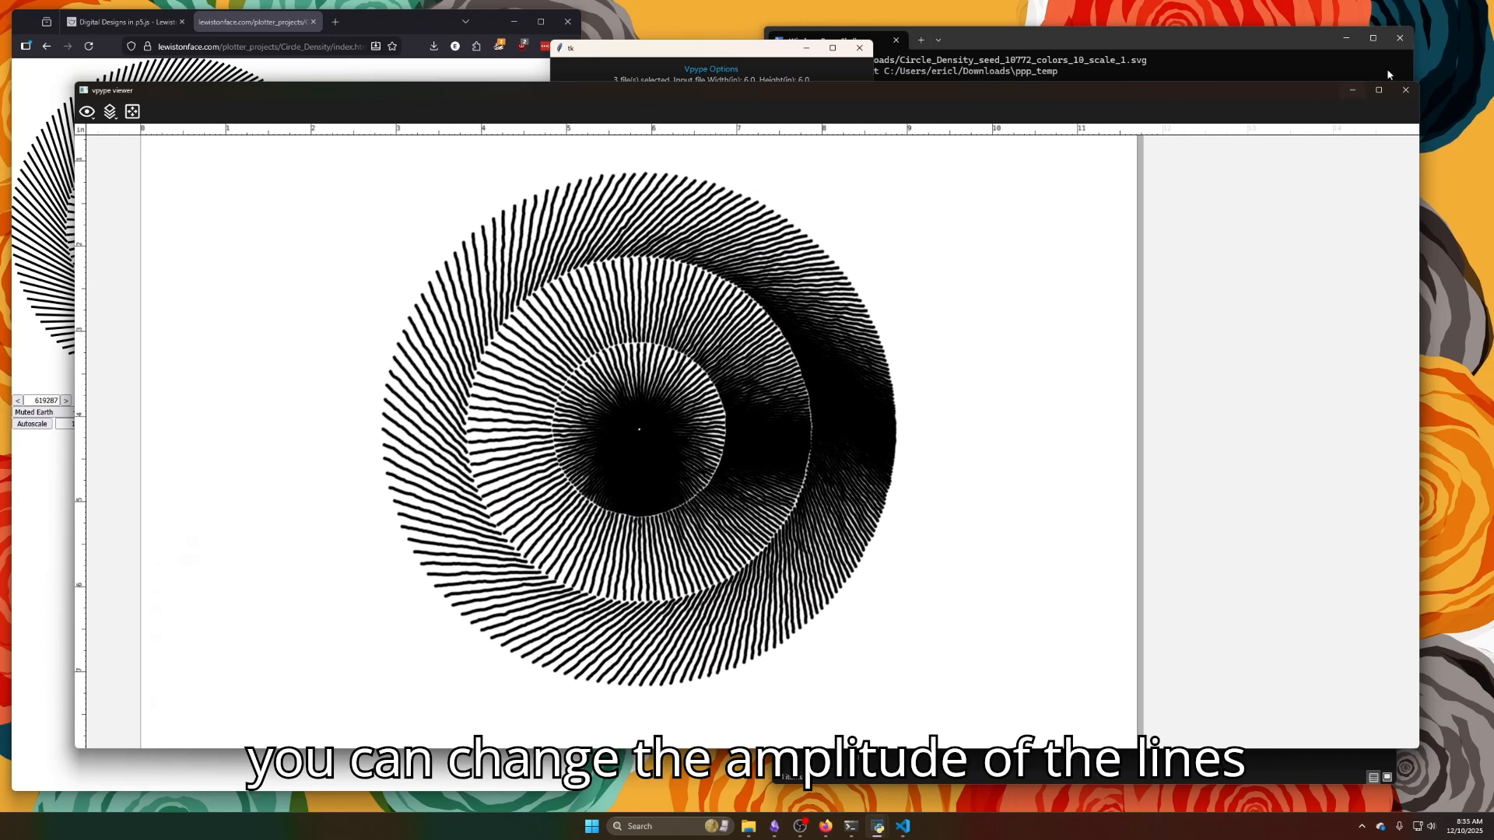
pyautogui.click(1405, 89)
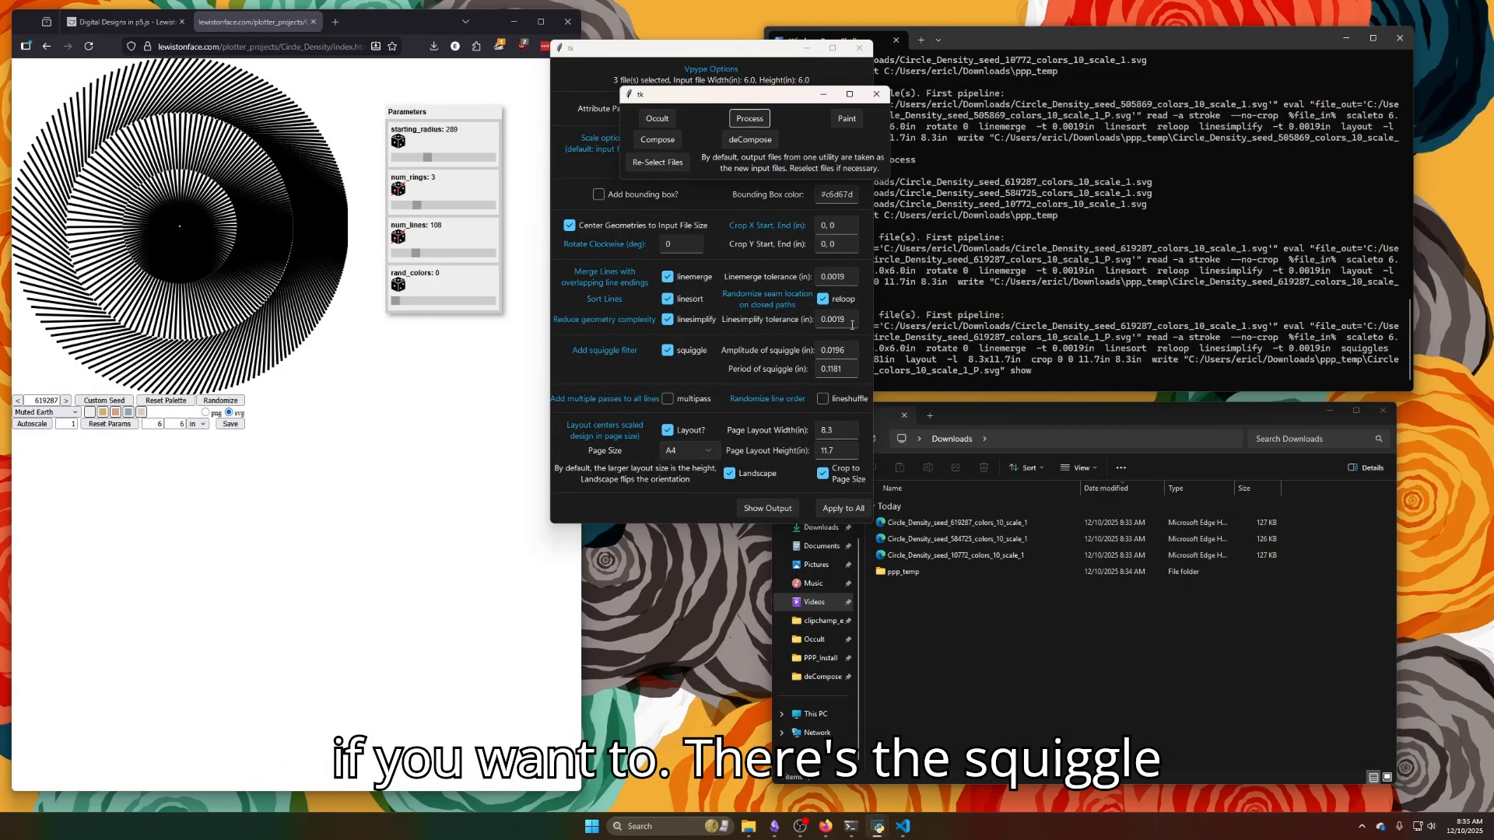
# Preview the output again with the same squiggle amplitude and period, inspect the line wobble, and close the viewer.
pyautogui.click(790, 372)
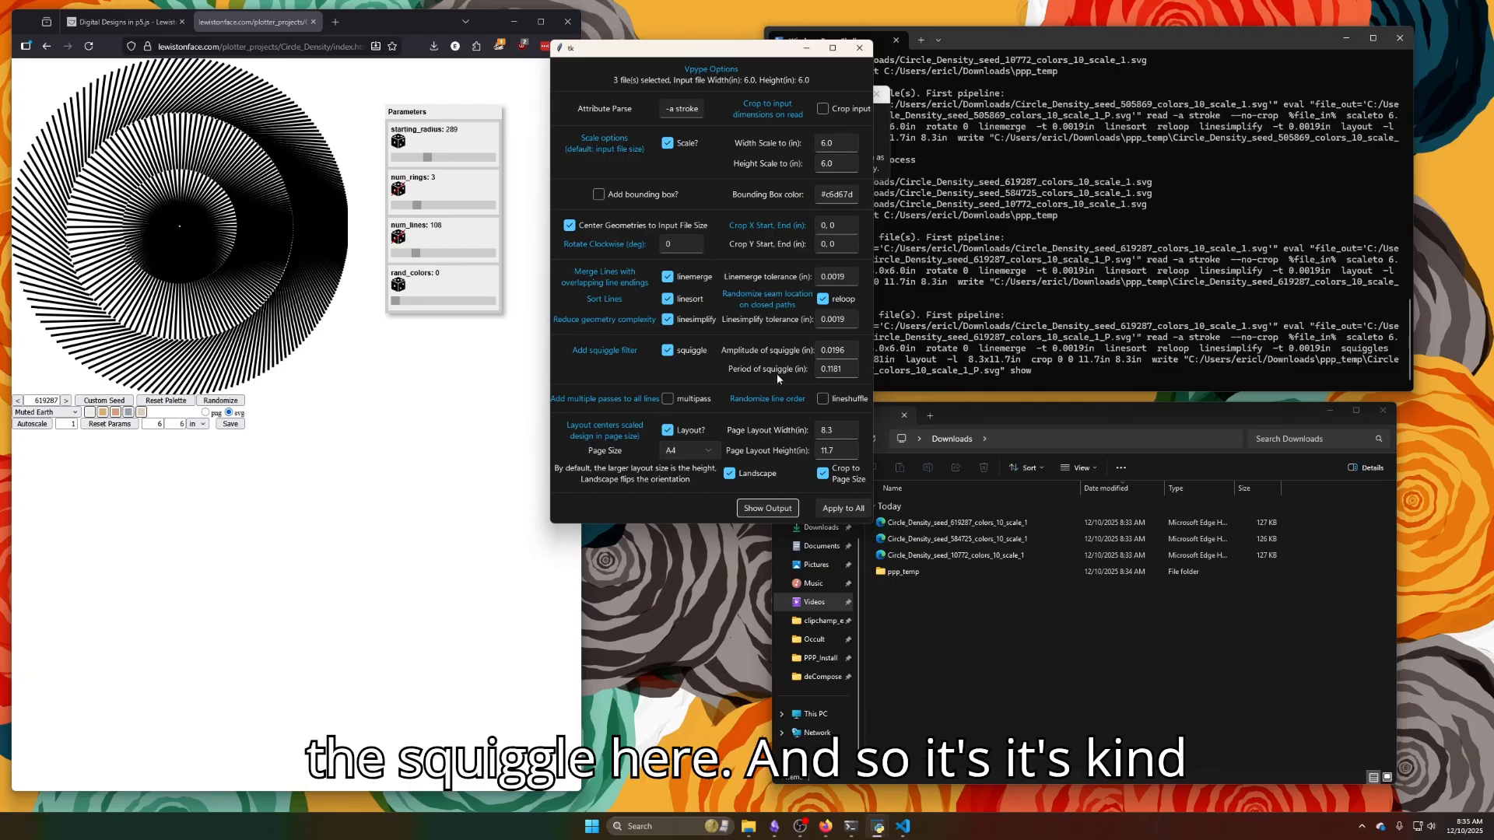
pyautogui.click(768, 508)
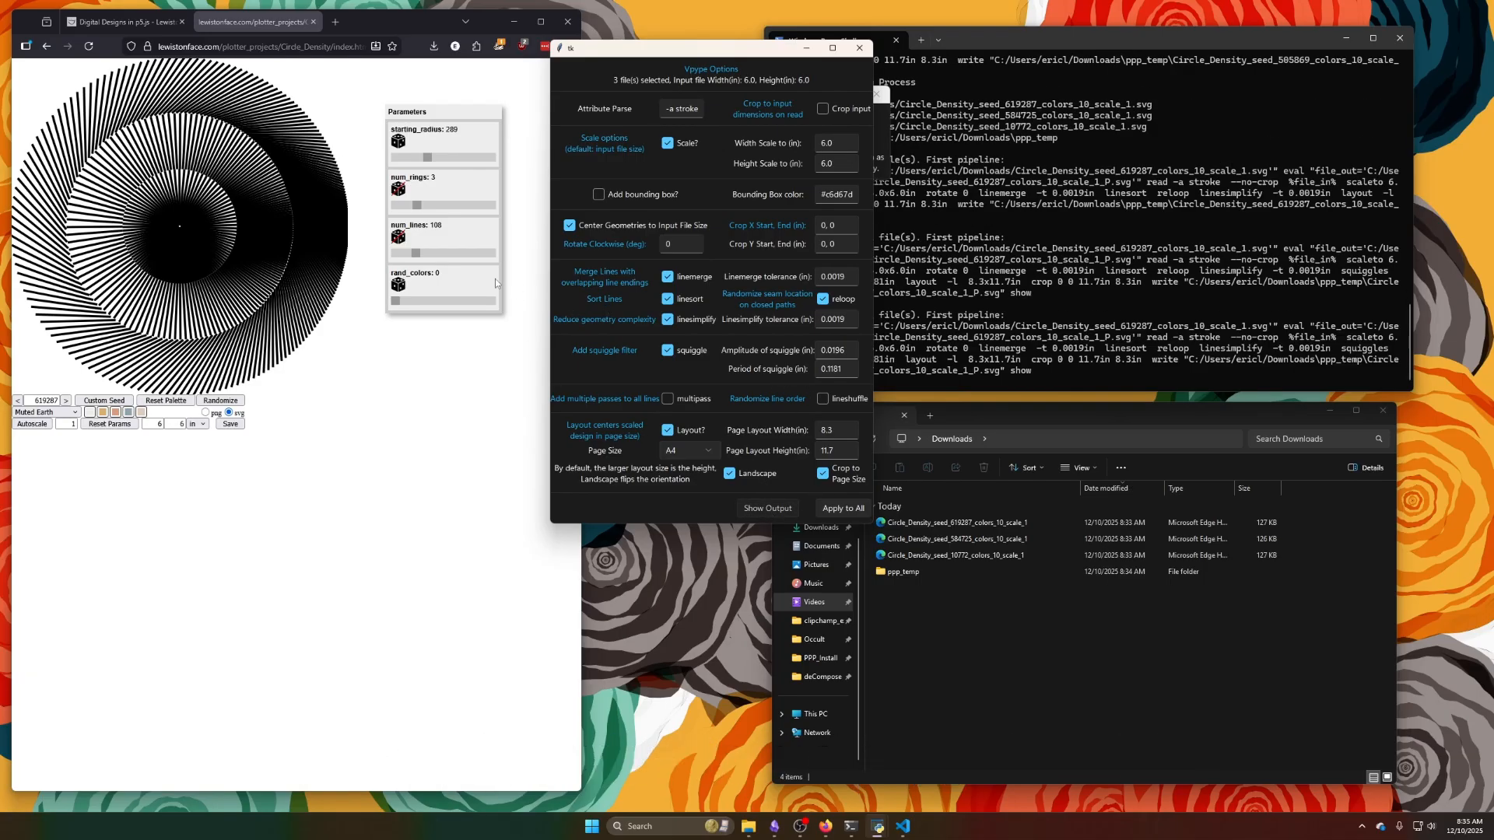
pyautogui.scroll(5, 690, 398)
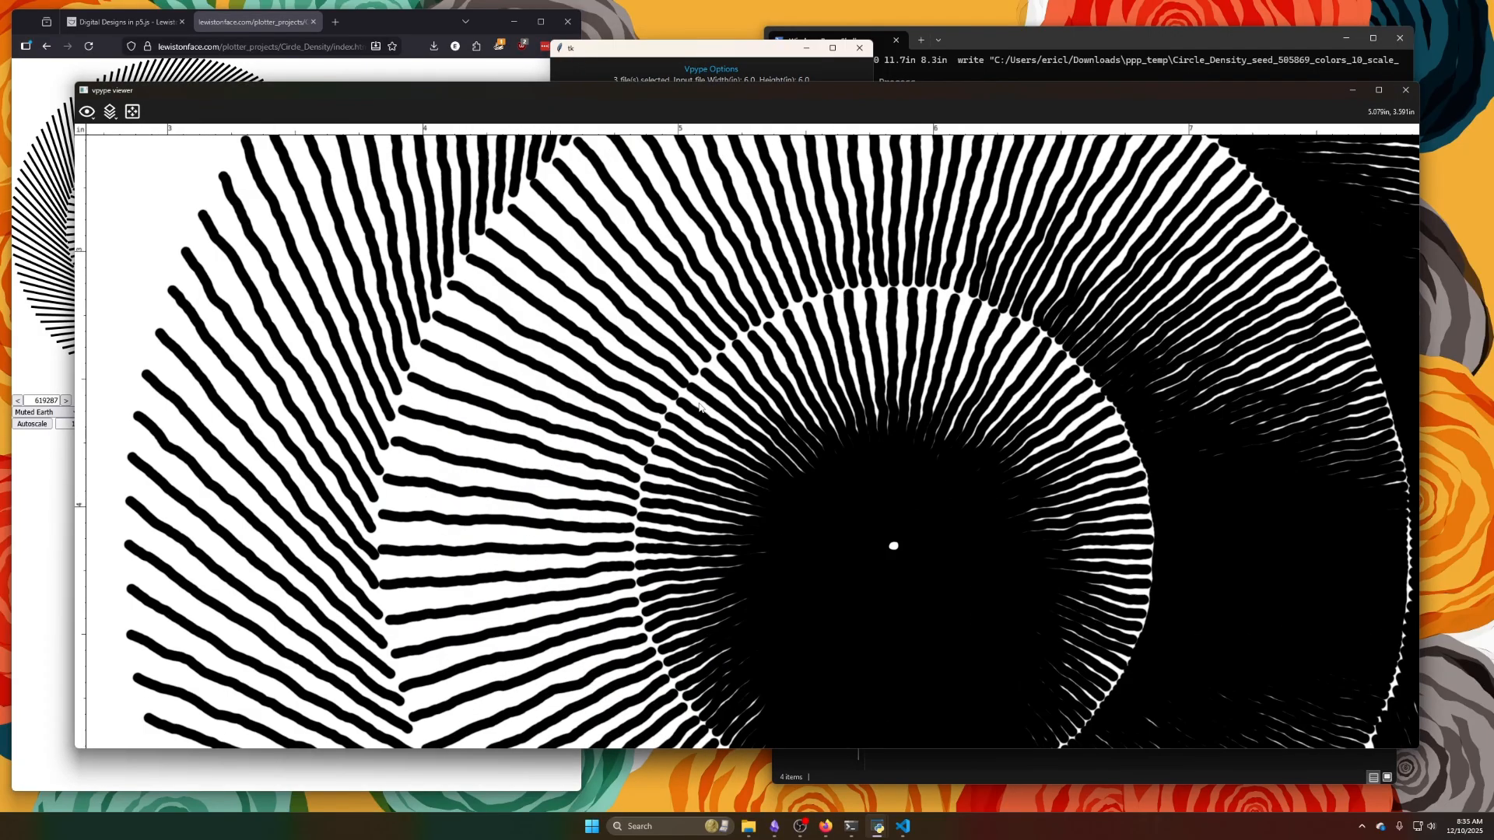
pyautogui.scroll(-2, 714, 416)
pyautogui.scroll(-6, 781, 451)
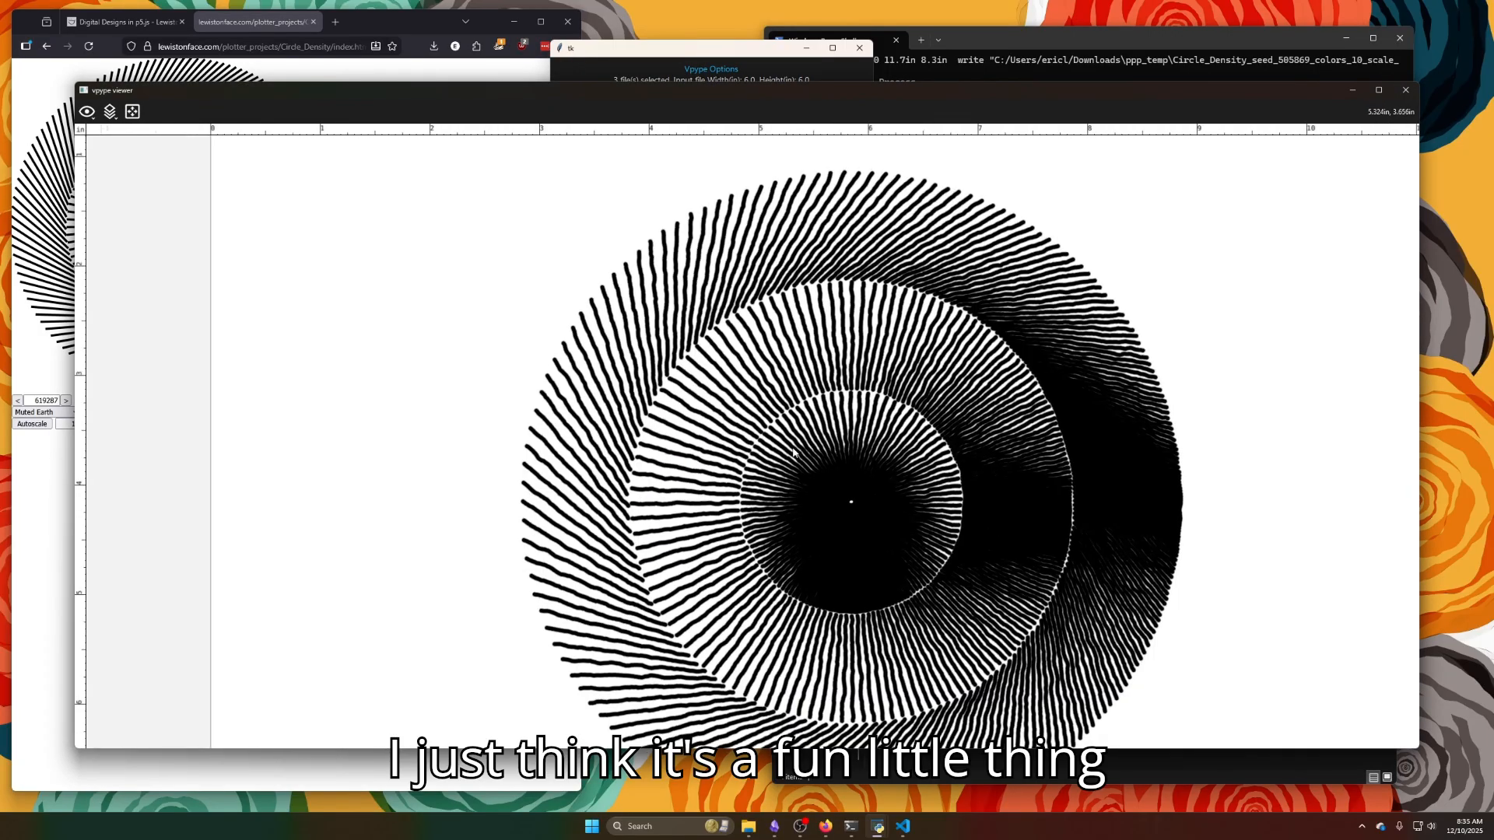
pyautogui.click(1404, 90)
# Open the vpype documentation for the squiggle filter to read its amplitude and period options.
pyautogui.click(624, 365)
pyautogui.click(615, 356)
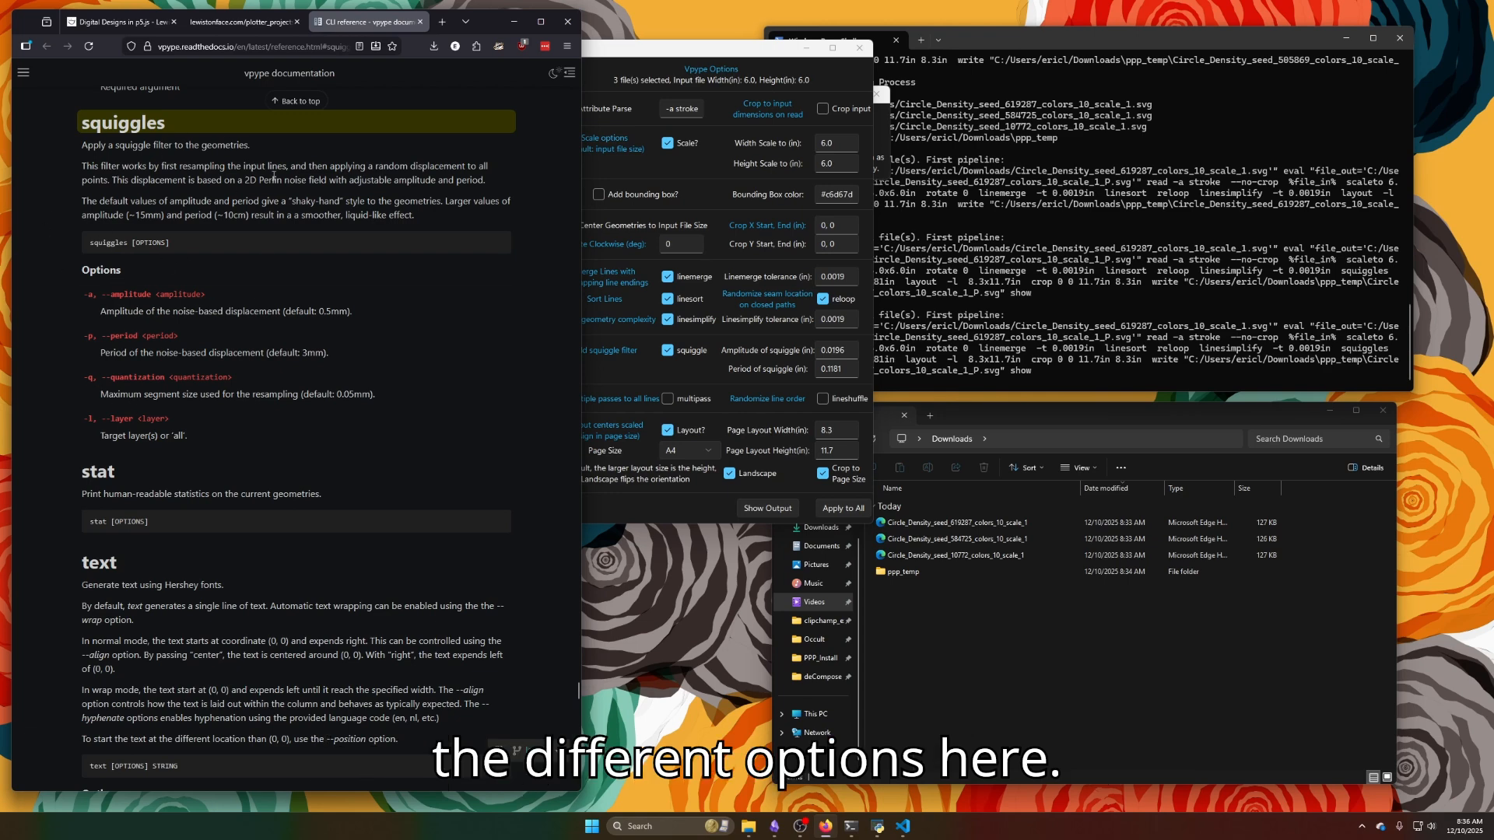
# Close the vpype documentation page and turn off the squiggle filter in the Vpype options.
pyautogui.middleClick(370, 17)
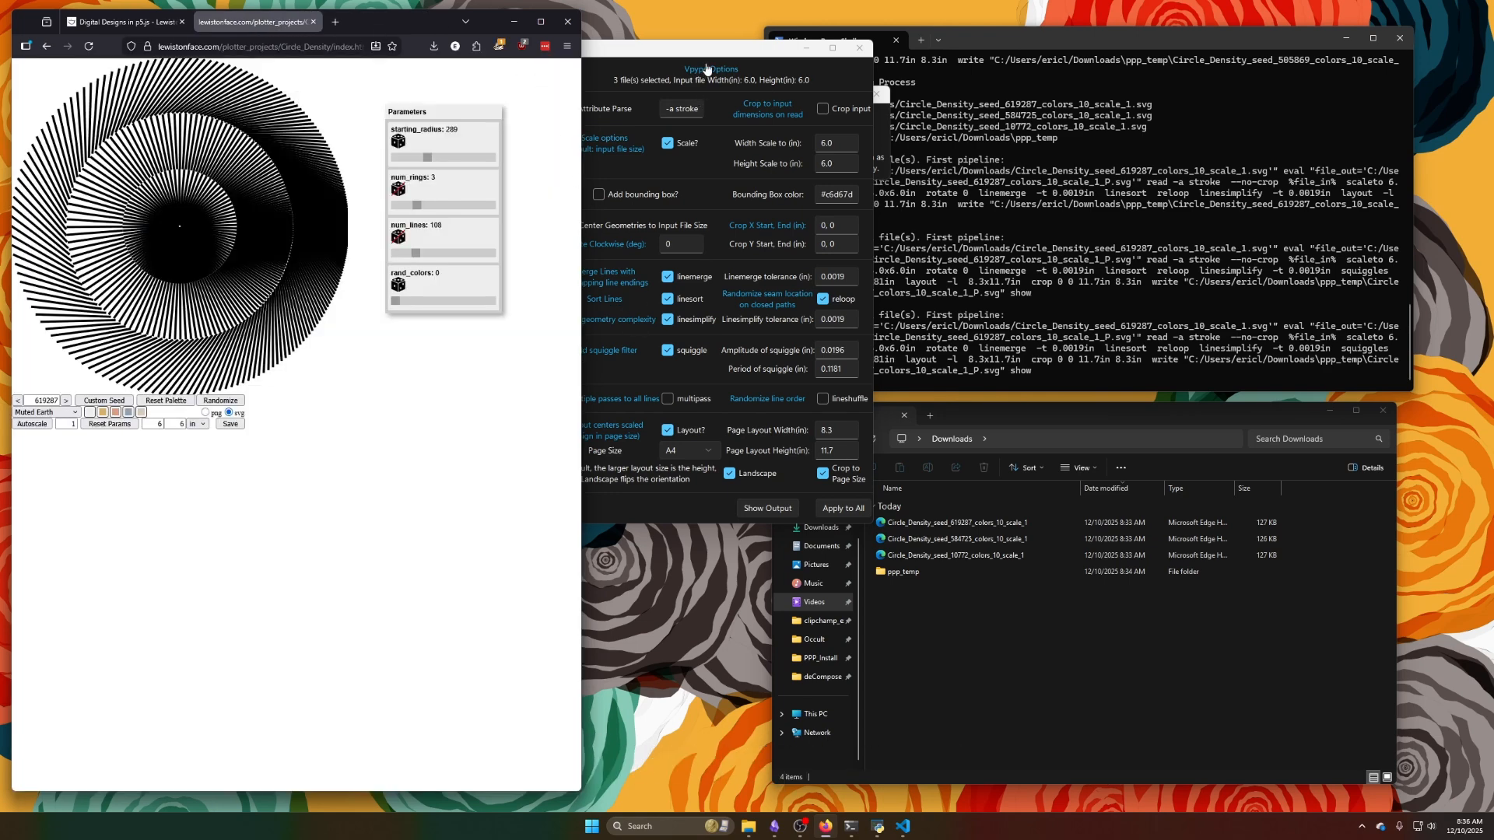
pyautogui.moveTo(711, 59); pyautogui.dragTo(722, 61)
pyautogui.click(678, 352)
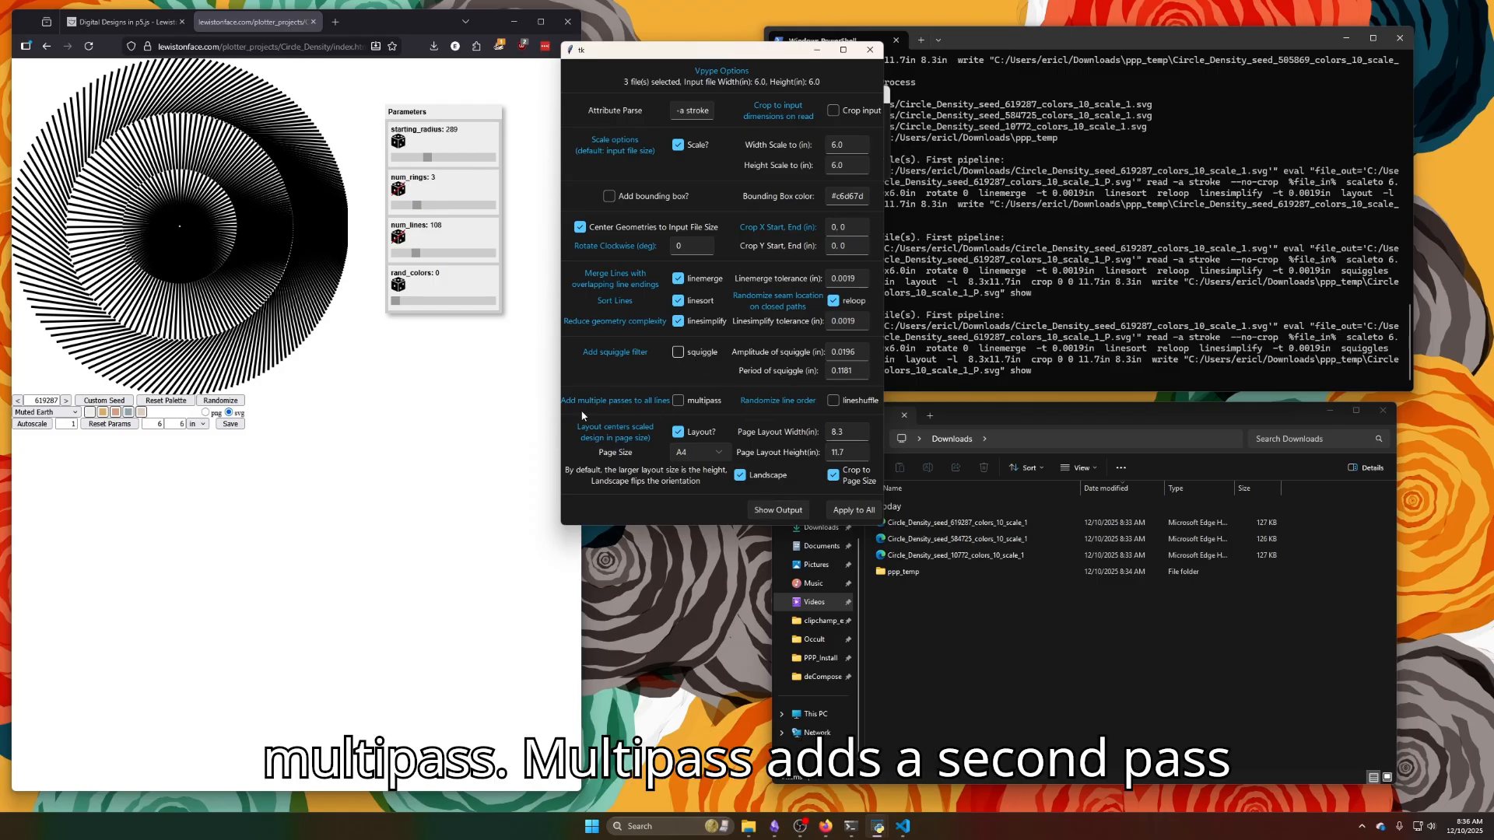
# Enable multipass for all lines, preview the output, inspect the doubled lines up close, and close the viewer.
pyautogui.click(678, 401)
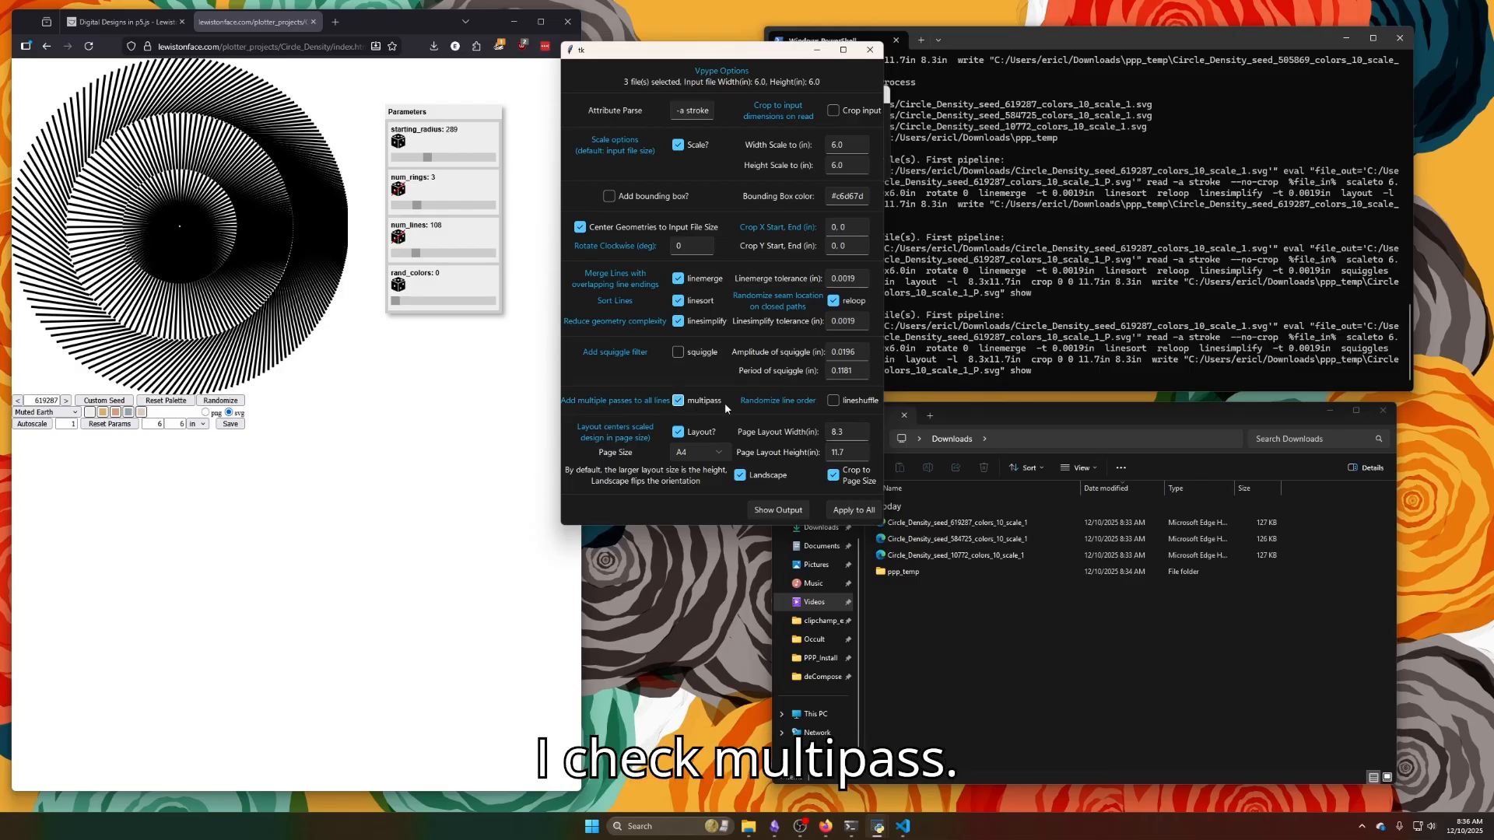
pyautogui.click(774, 511)
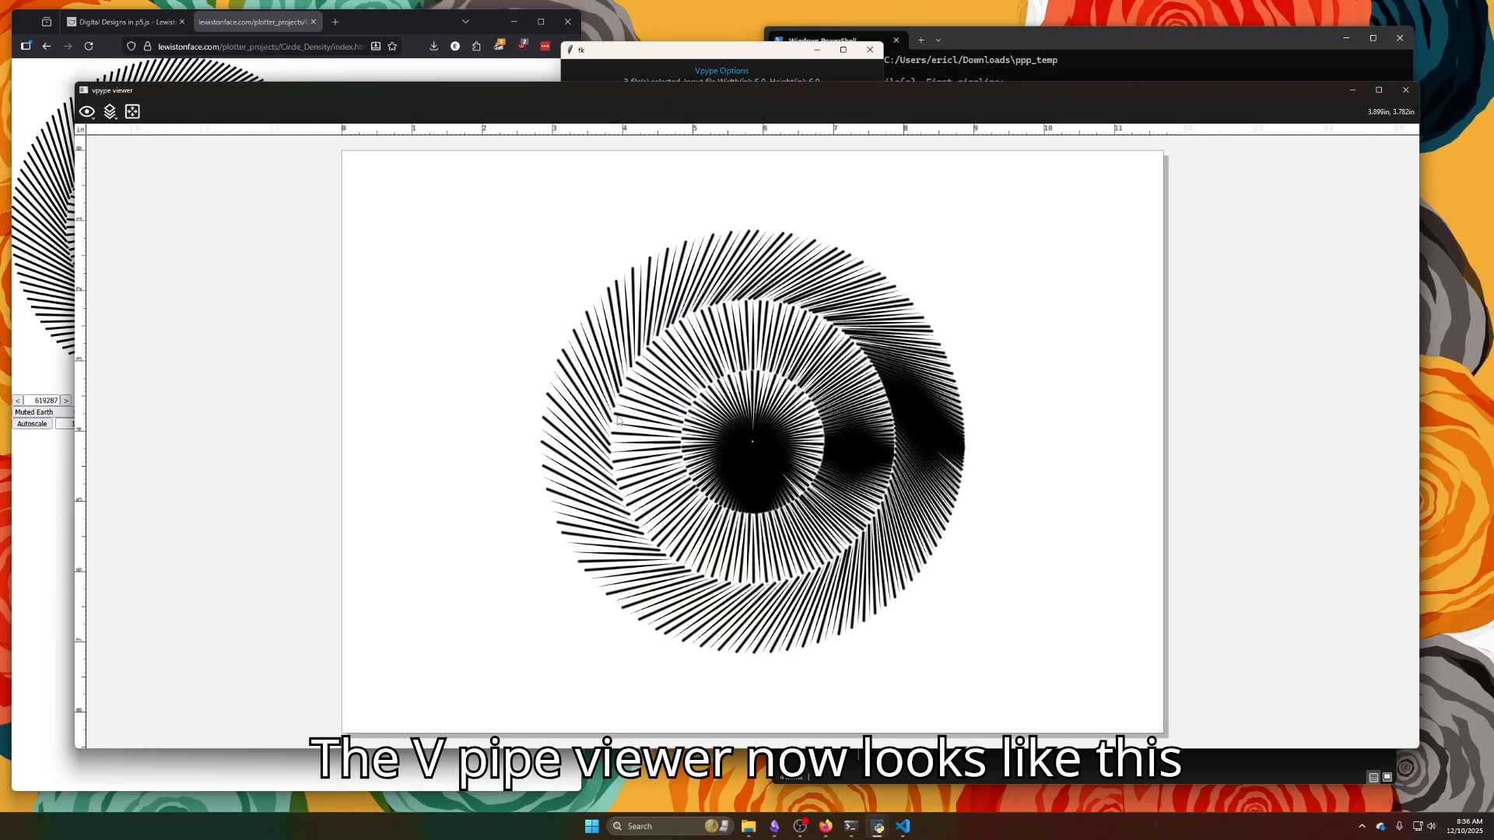
pyautogui.scroll(7, 795, 252)
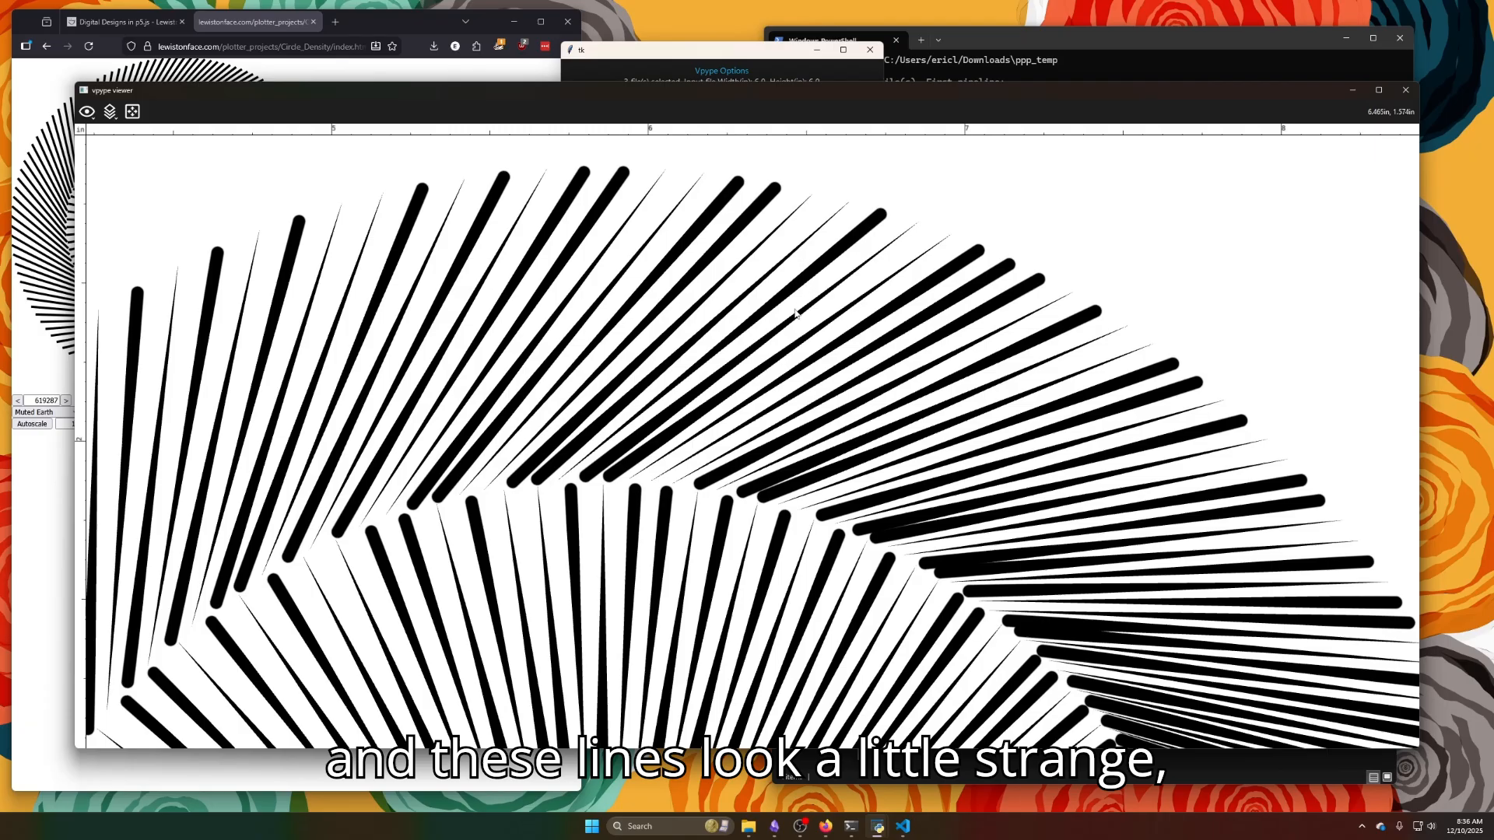
pyautogui.moveTo(798, 314); pyautogui.dragTo(759, 384)
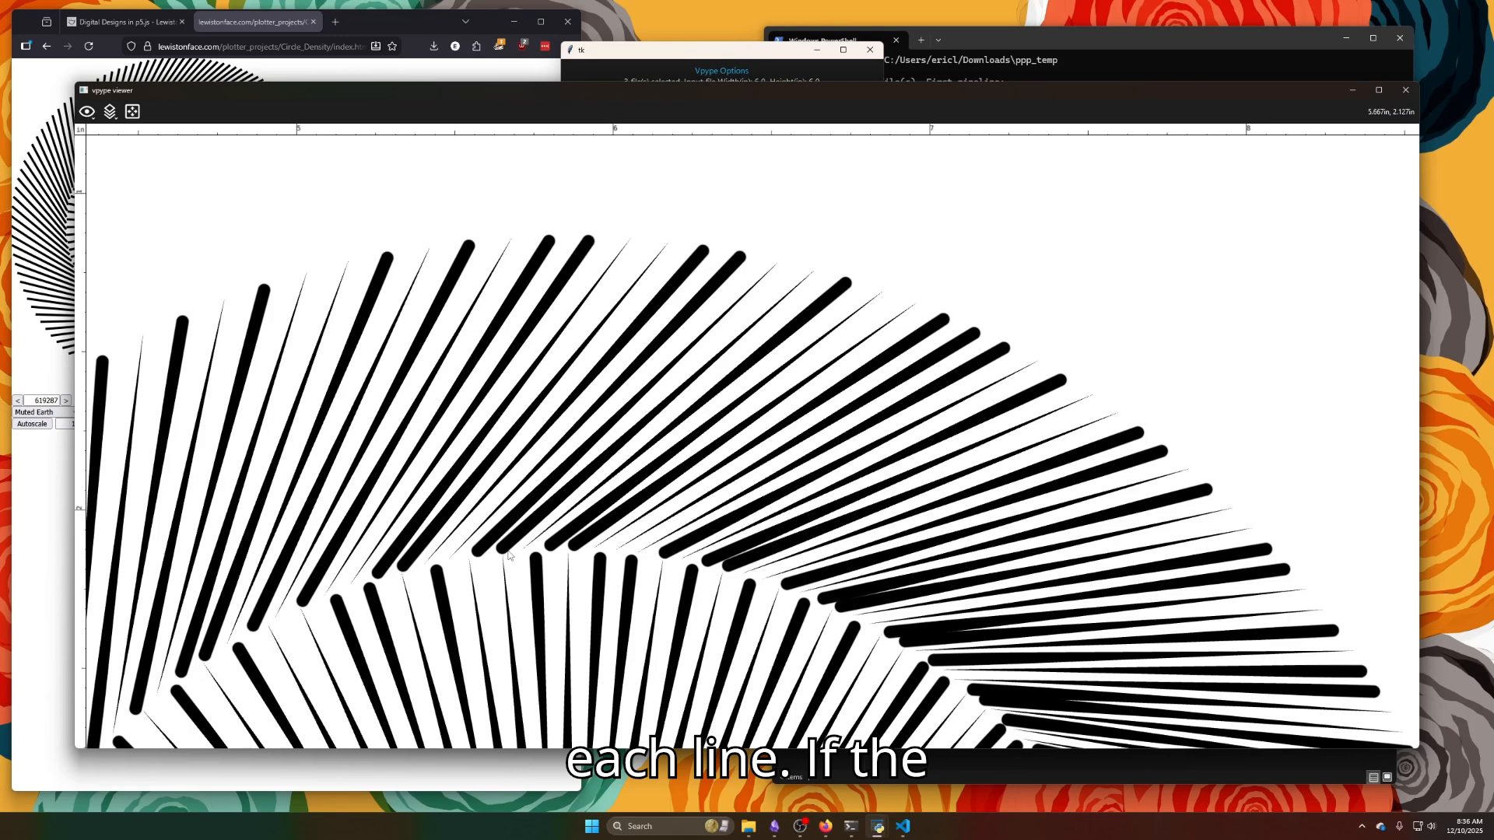
pyautogui.scroll(-5, 509, 554)
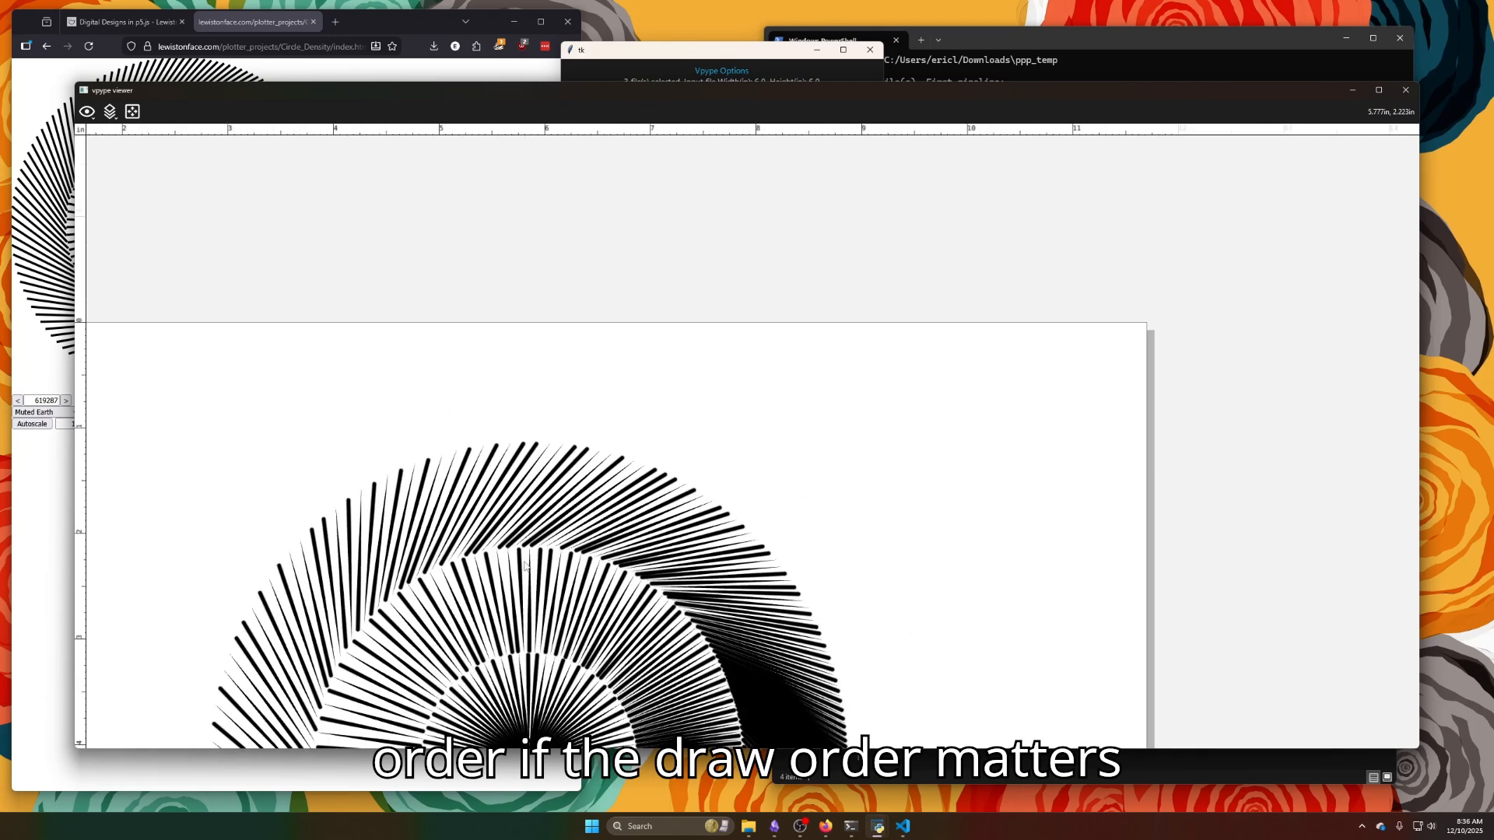
pyautogui.moveTo(606, 386); pyautogui.dragTo(656, 320)
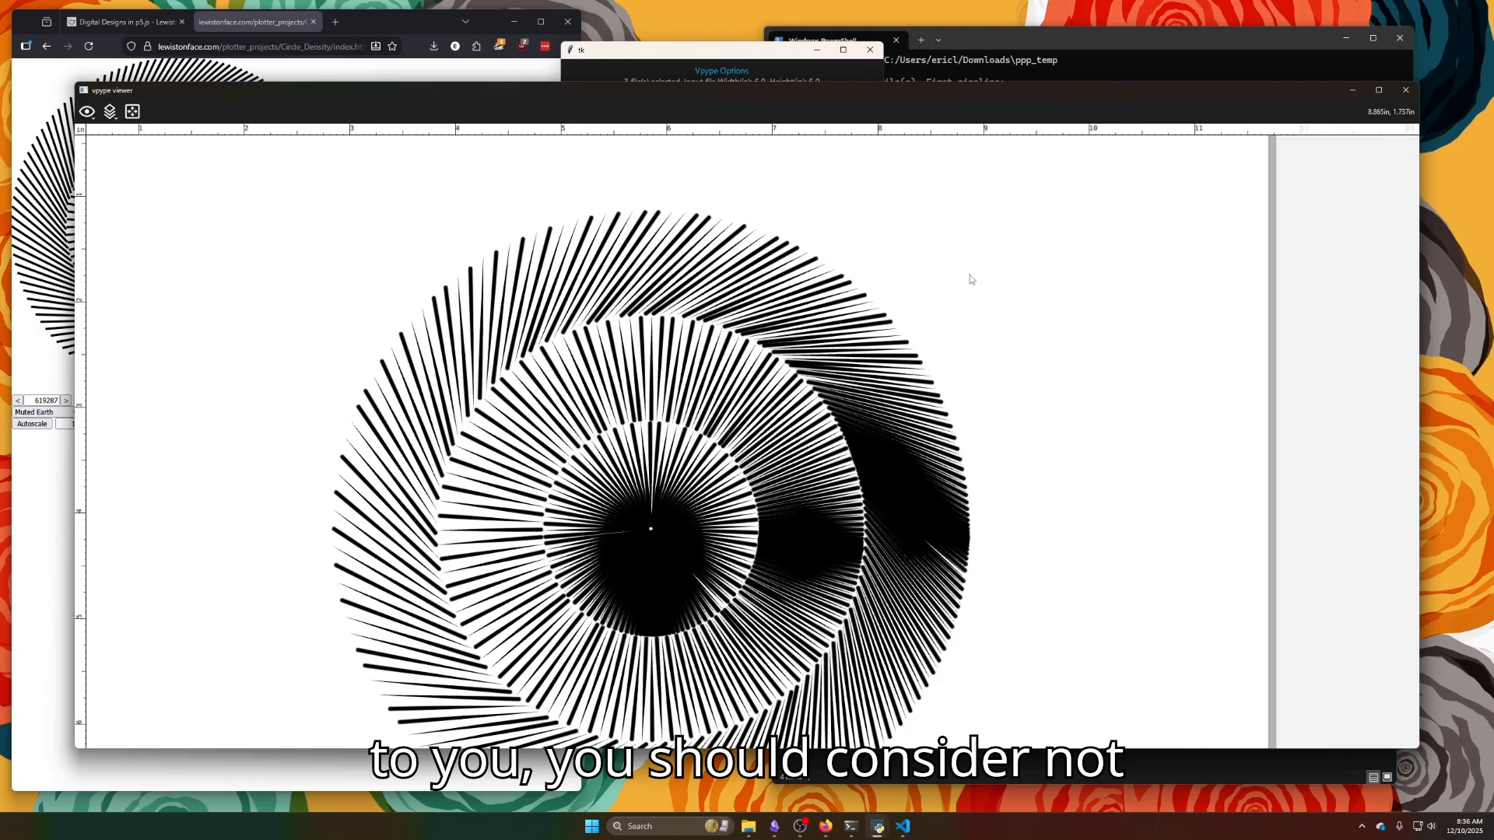
pyautogui.click(1405, 89)
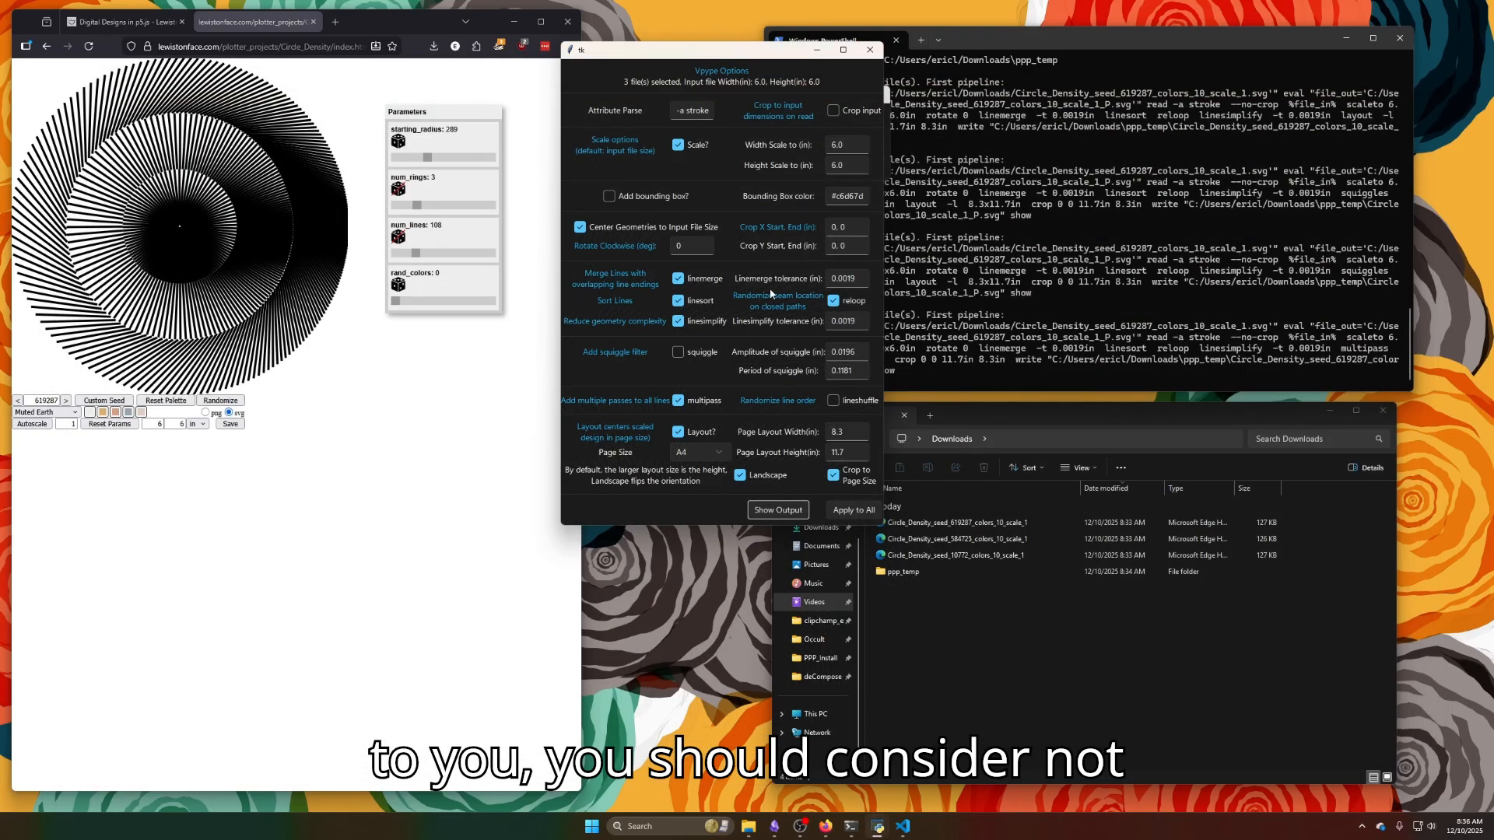
# Turn off line sorting with multipass still enabled, preview the output, compare the line rendering at several zoom levels, and close the viewer.
pyautogui.click(677, 302)
pyautogui.click(756, 510)
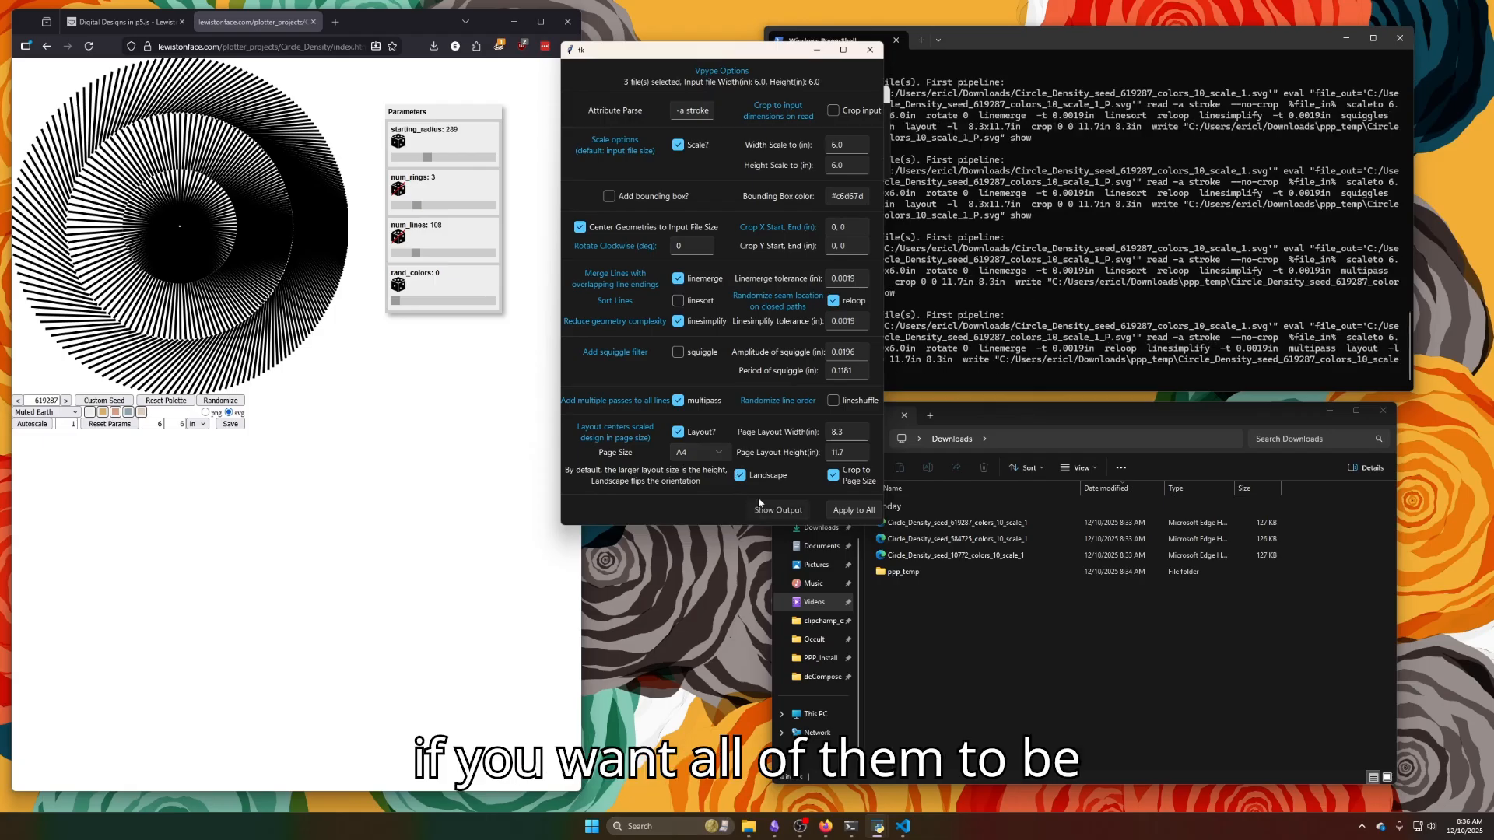
pyautogui.scroll(5, 746, 486)
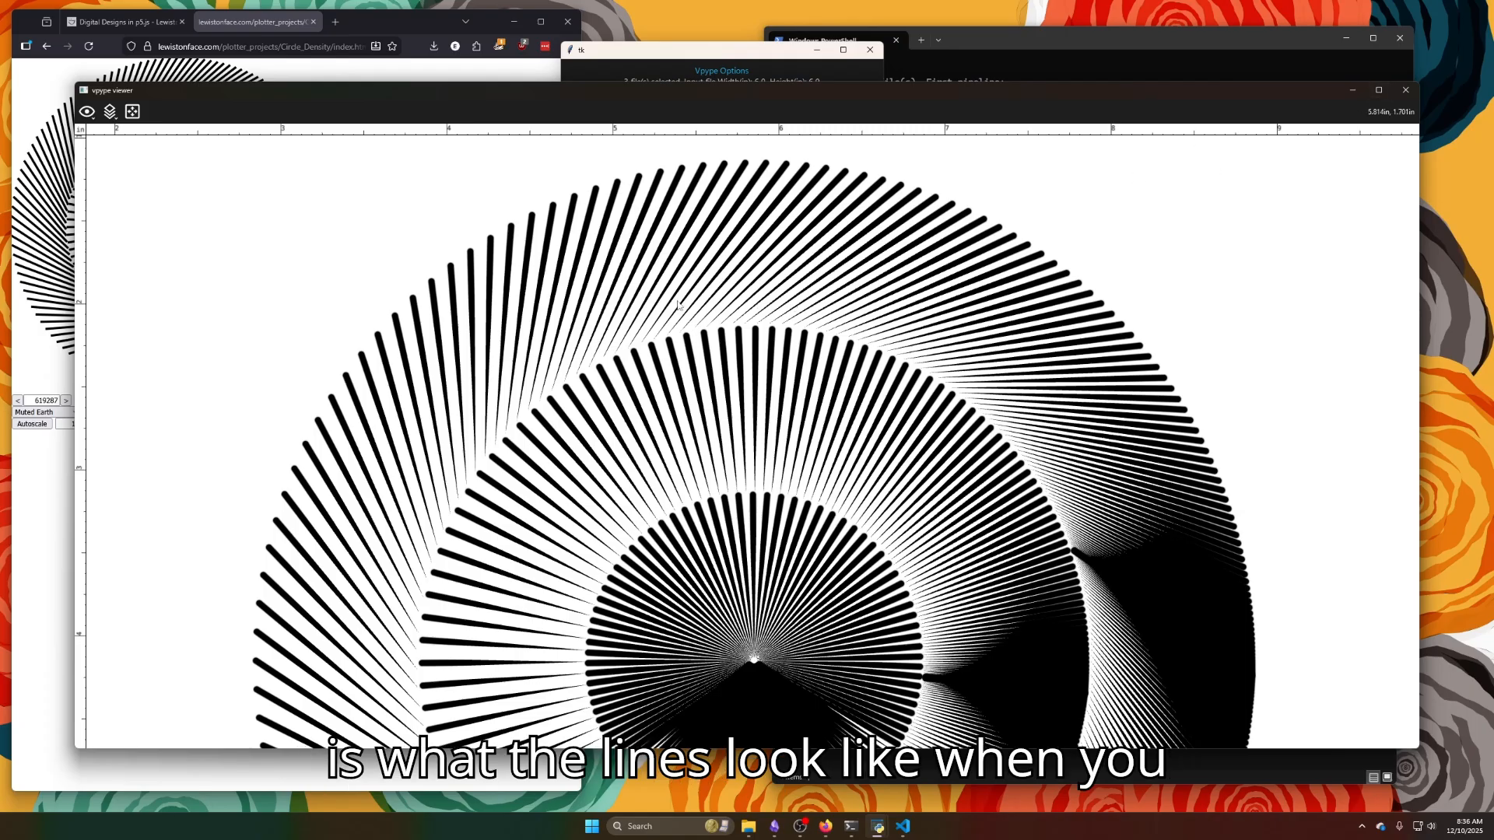
pyautogui.scroll(-5, 712, 322)
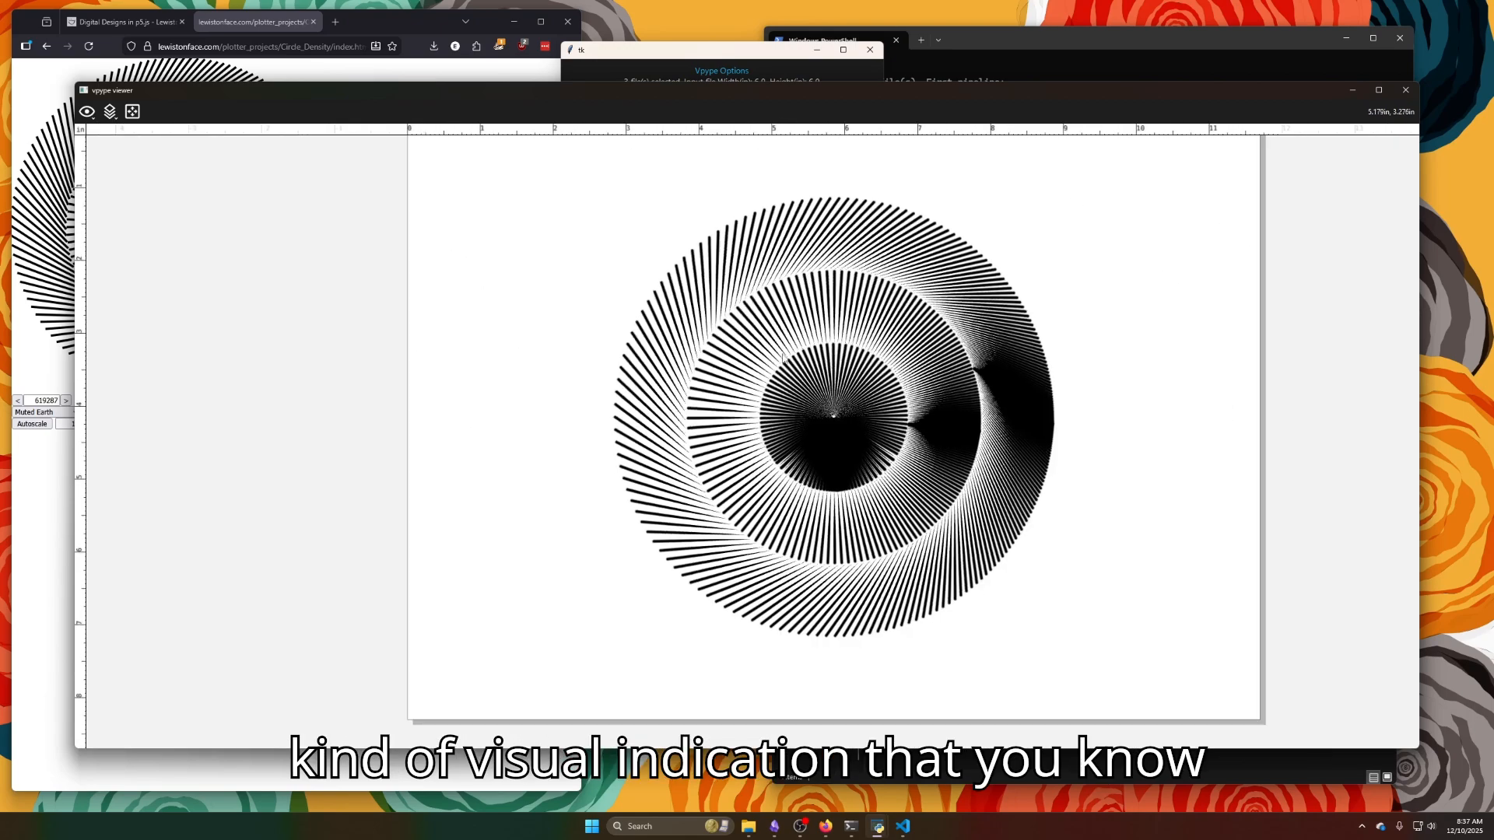
pyautogui.scroll(6, 569, 424)
pyautogui.scroll(-6, 538, 455)
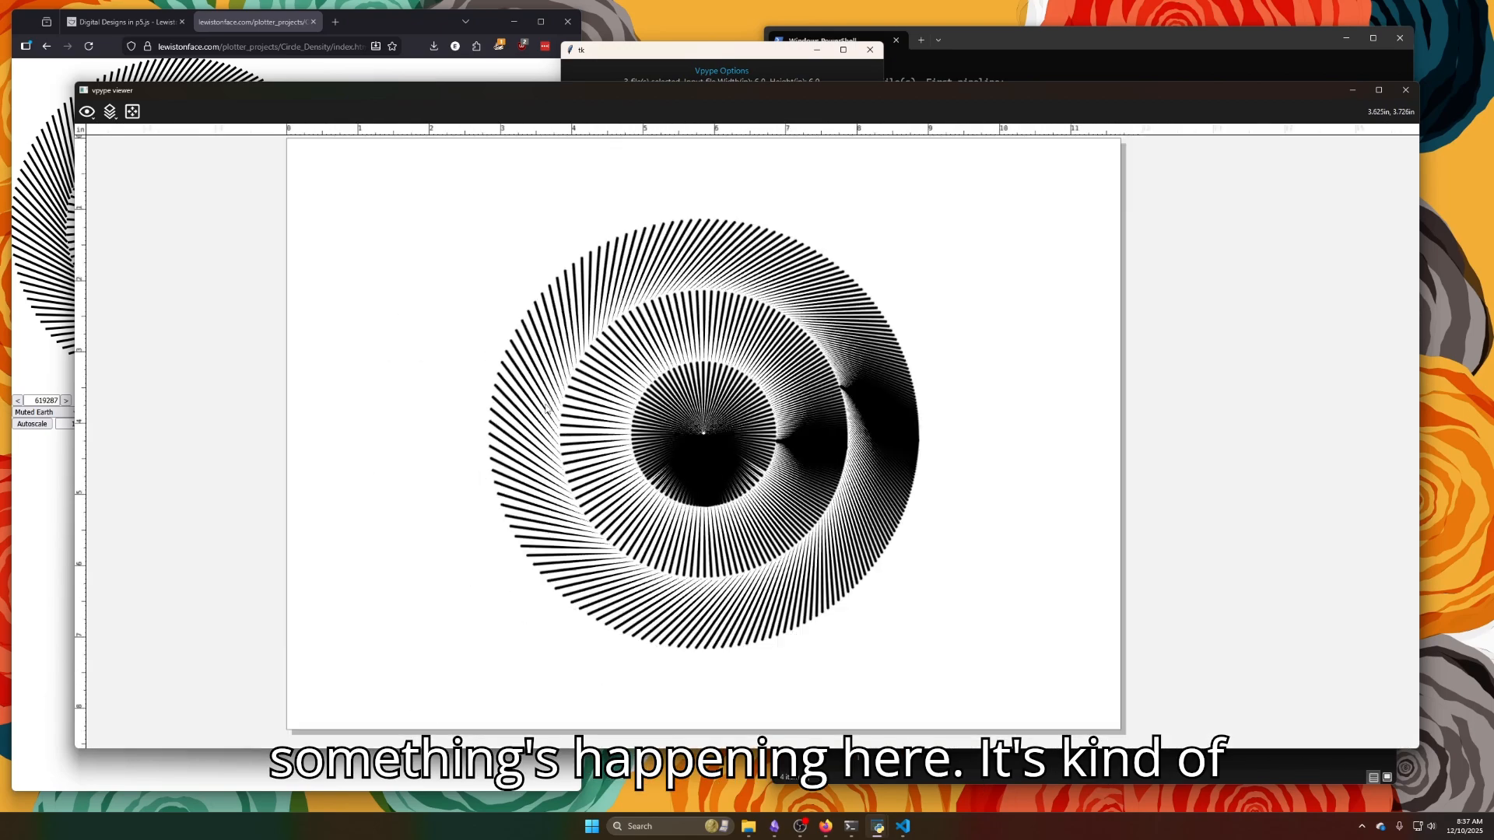
pyautogui.scroll(5, 761, 406)
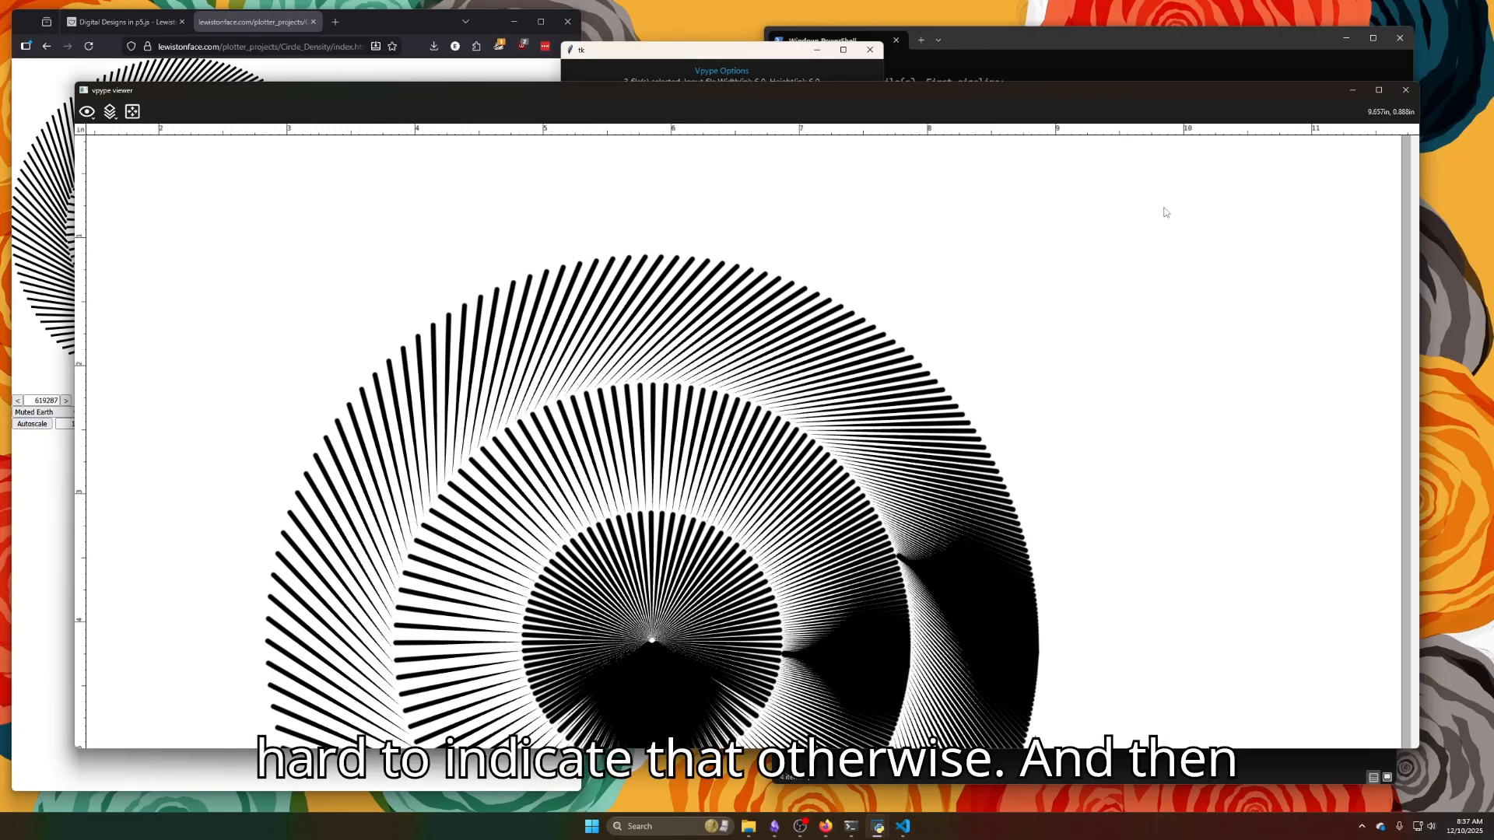
pyautogui.click(1405, 89)
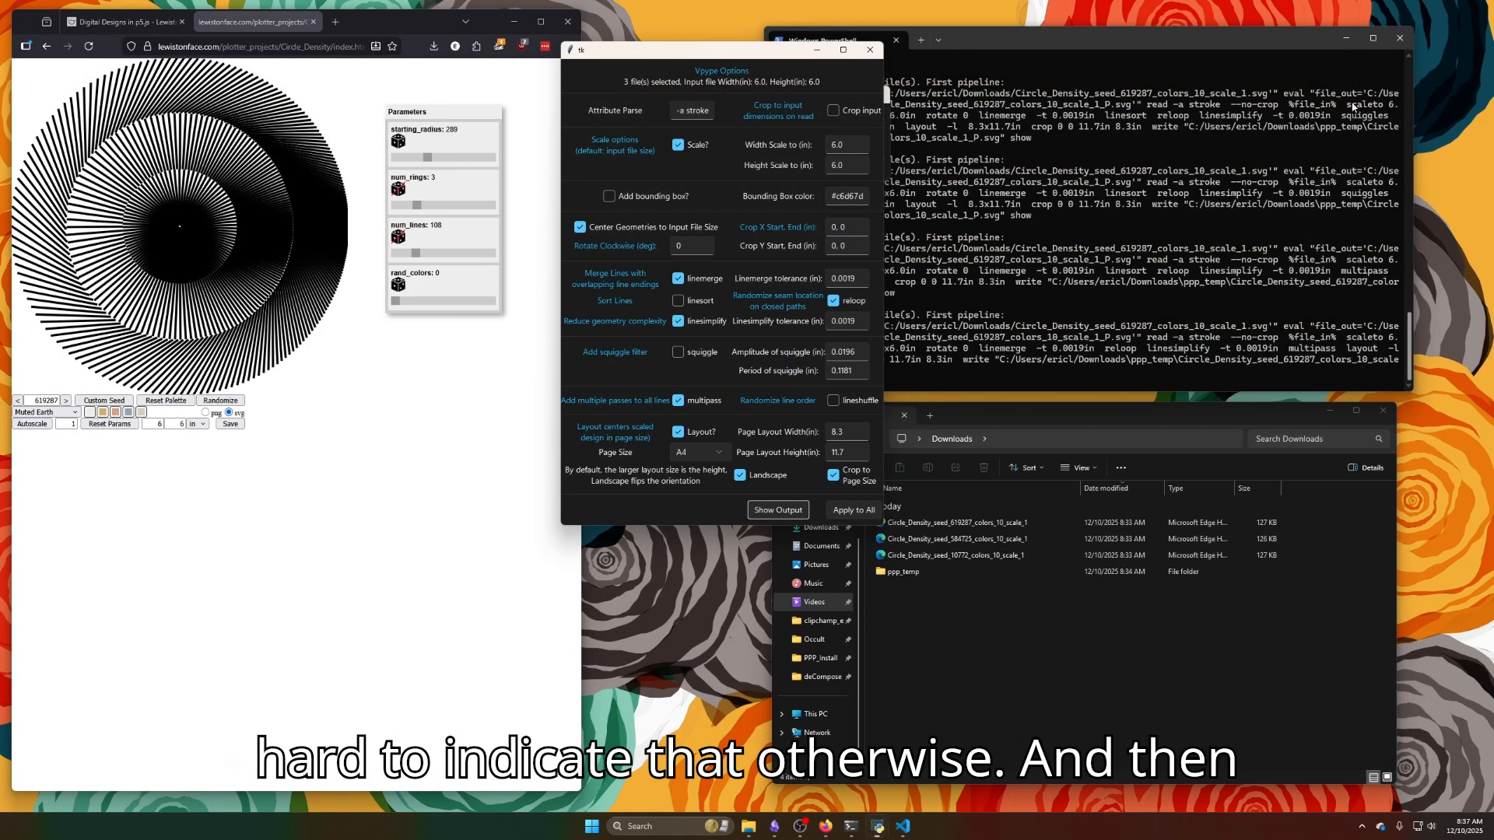
# Turn off multipass and re-enable line sorting, leave line shuffling off, and preview the output.
pyautogui.click(703, 403)
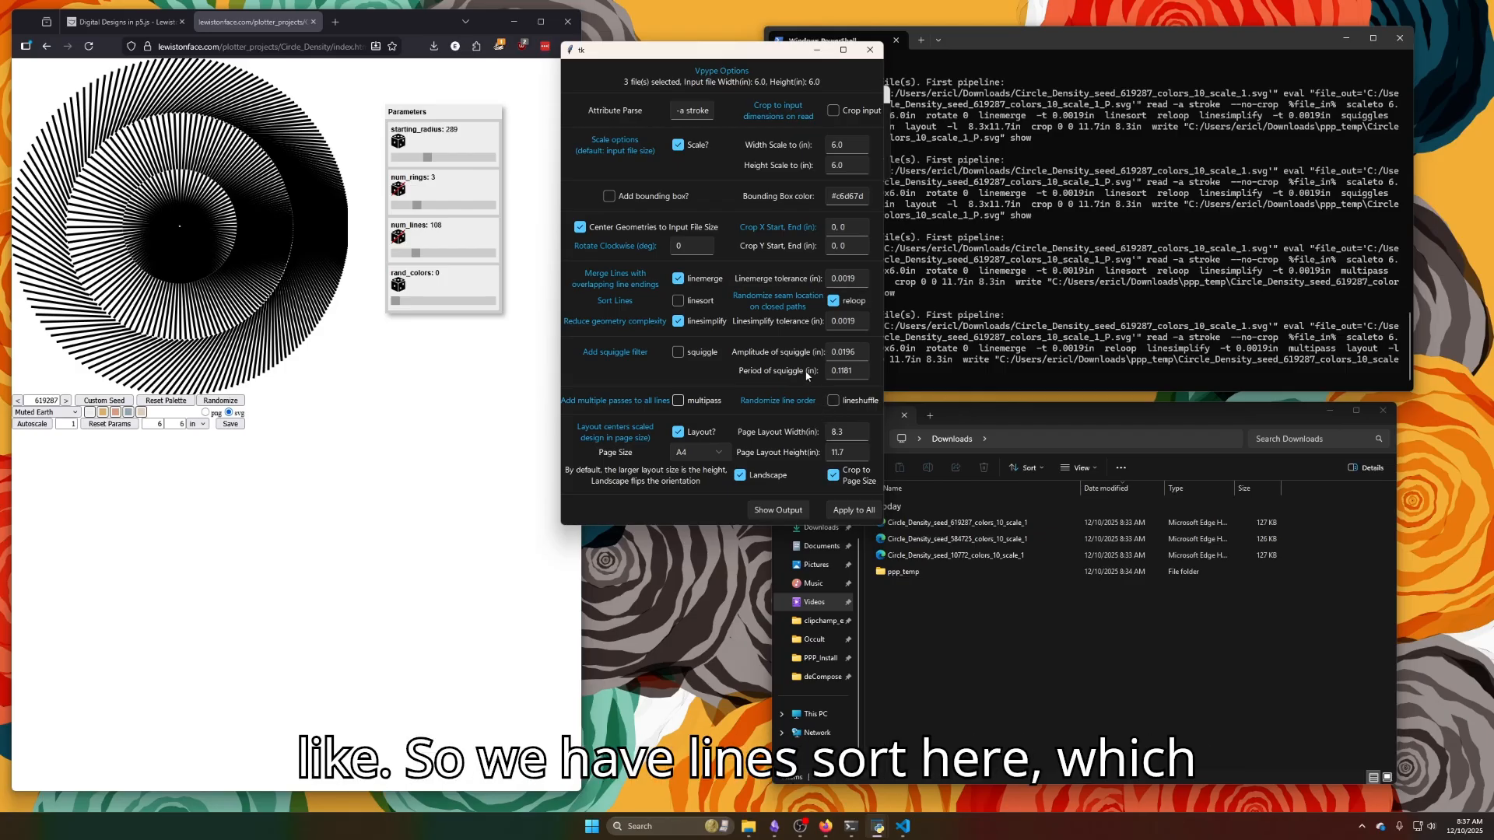
pyautogui.click(679, 301)
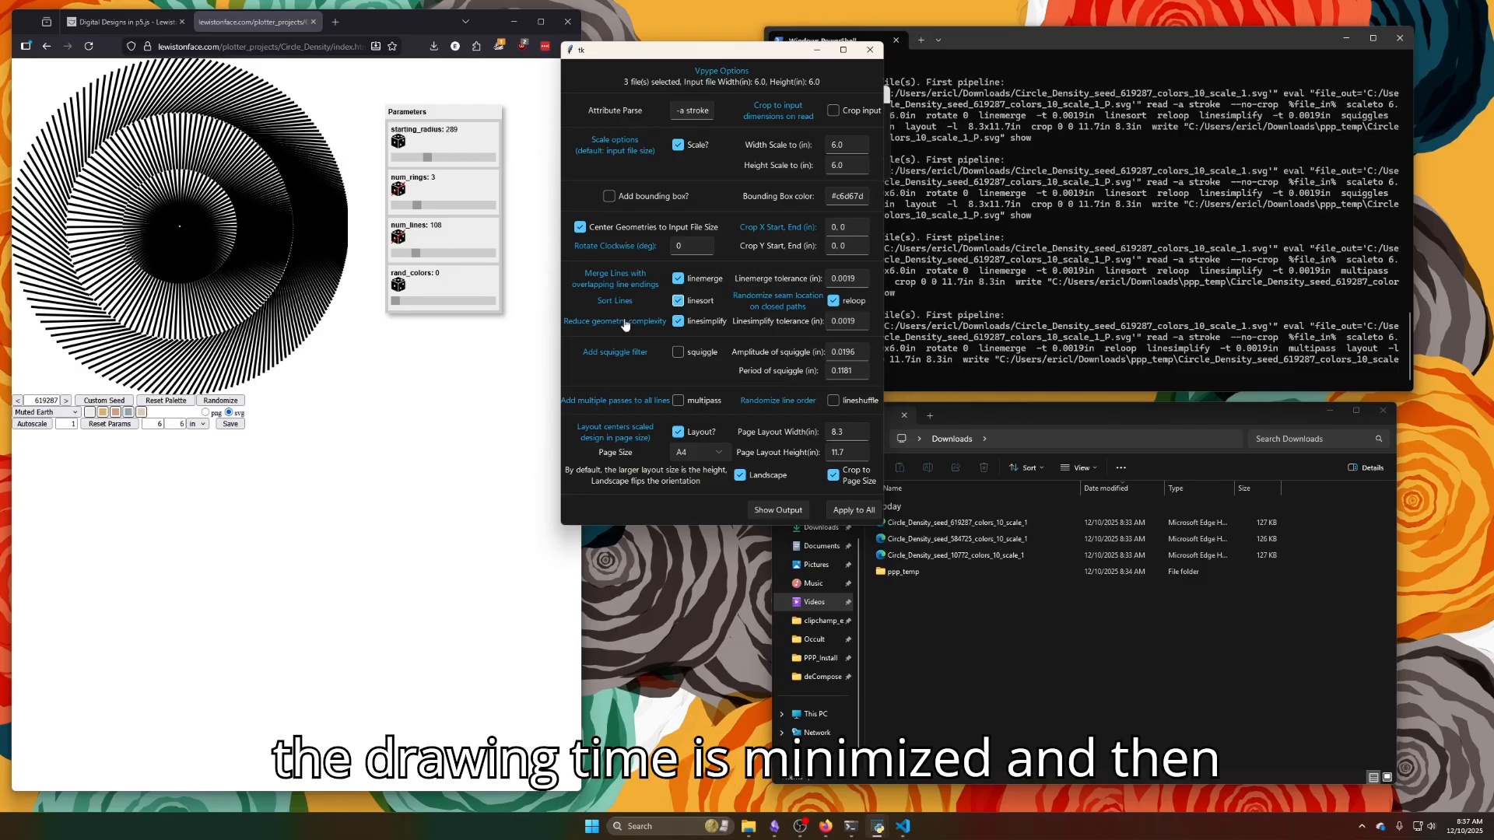
pyautogui.click(834, 402)
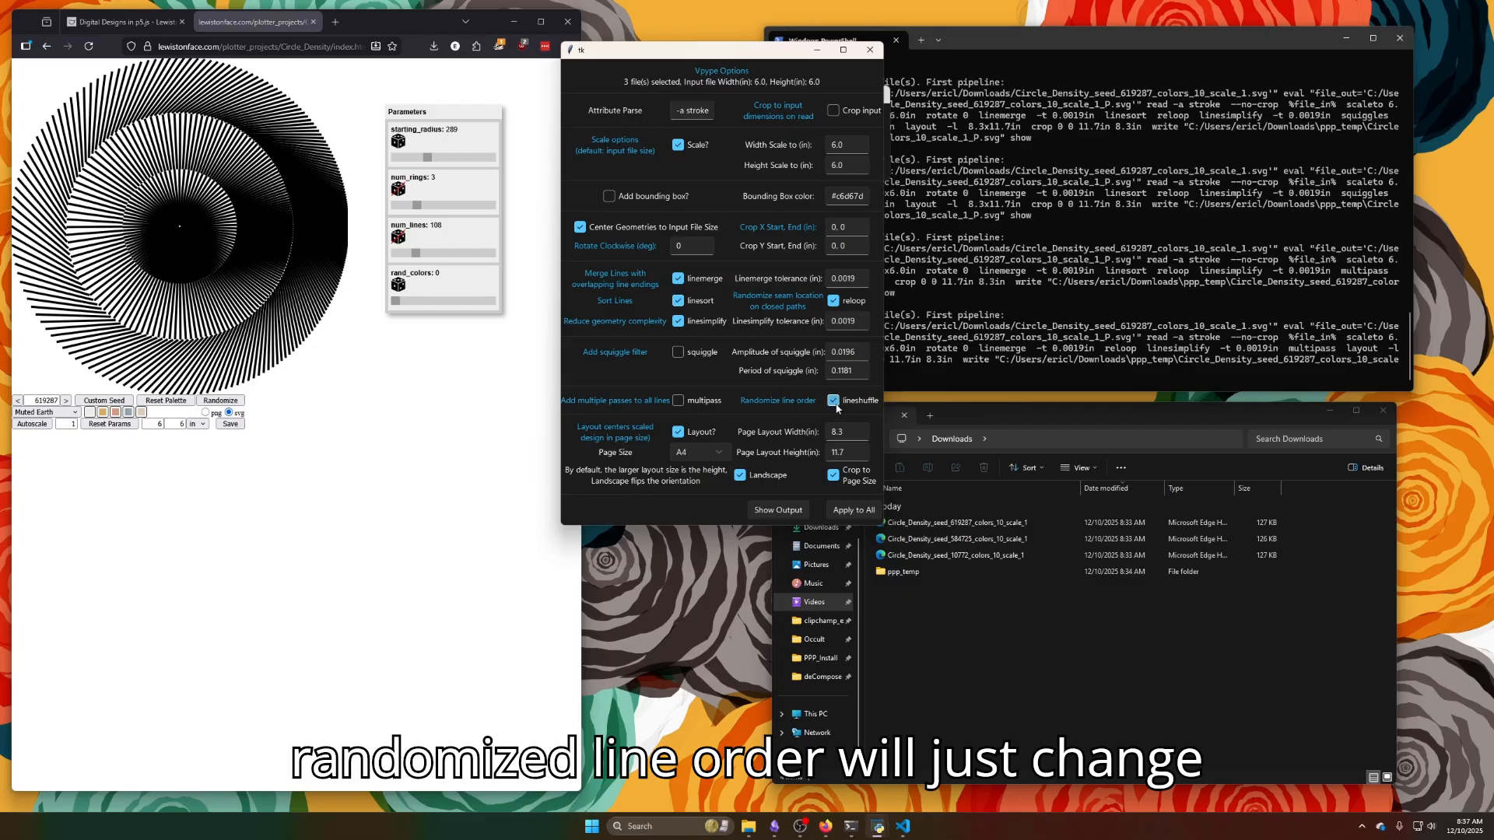
pyautogui.click(833, 400)
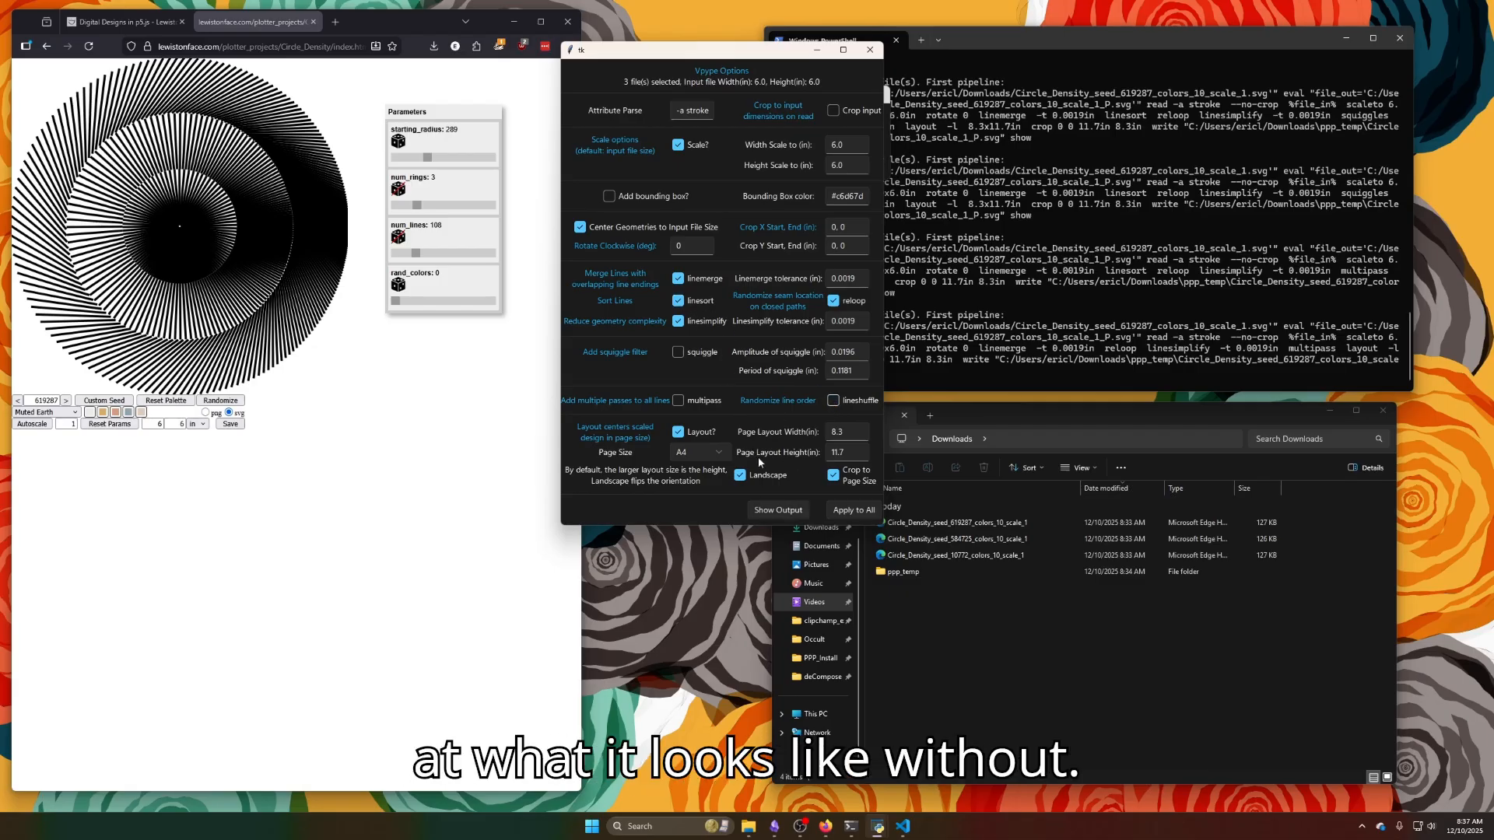
pyautogui.click(777, 511)
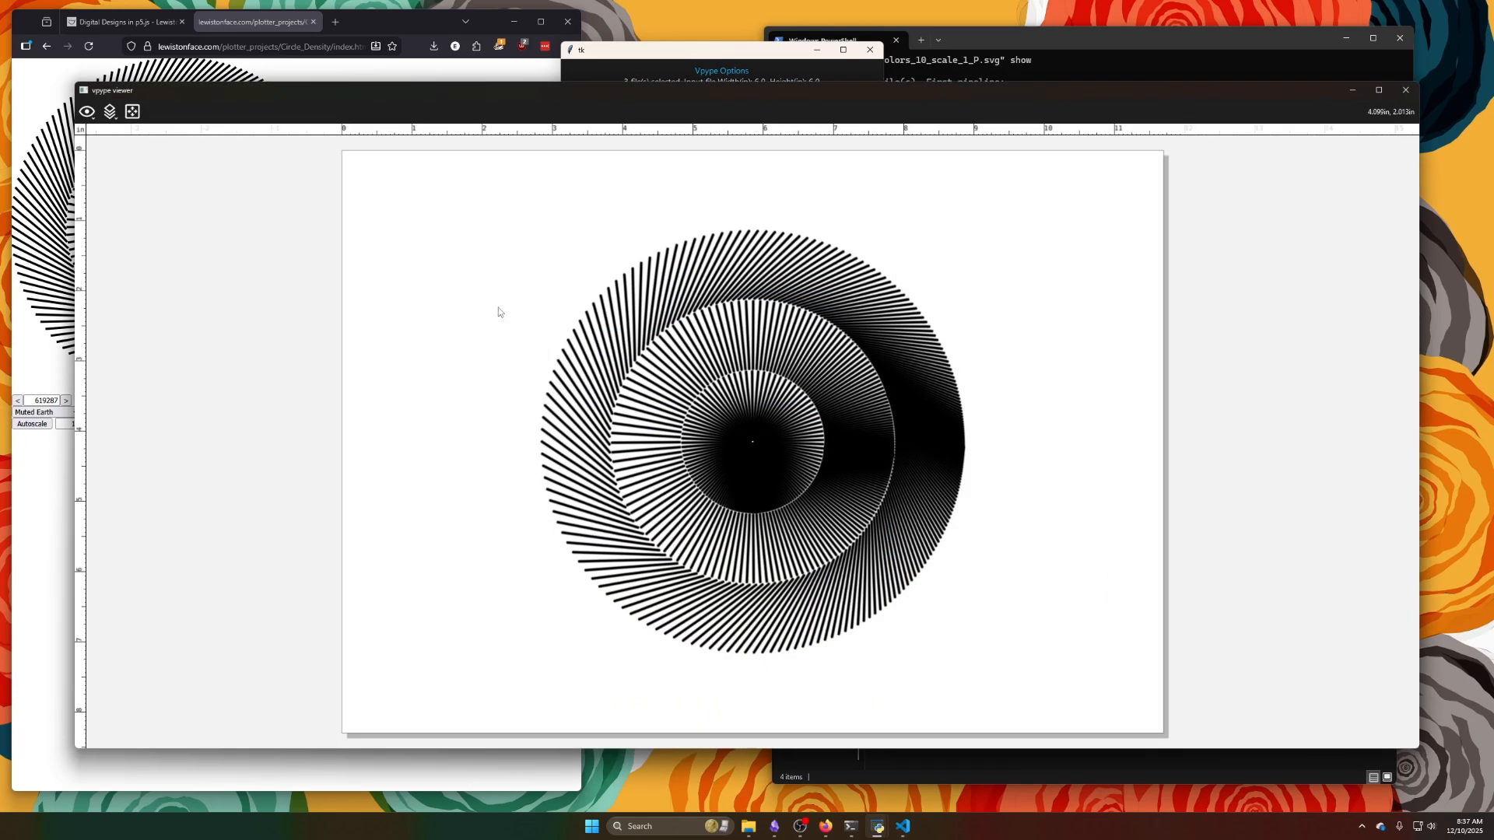
# Show the pen-up trajectories of the sorted design, examine the travel moves between neighbouring lines around the rings, and close the viewer.
pyautogui.click(87, 113)
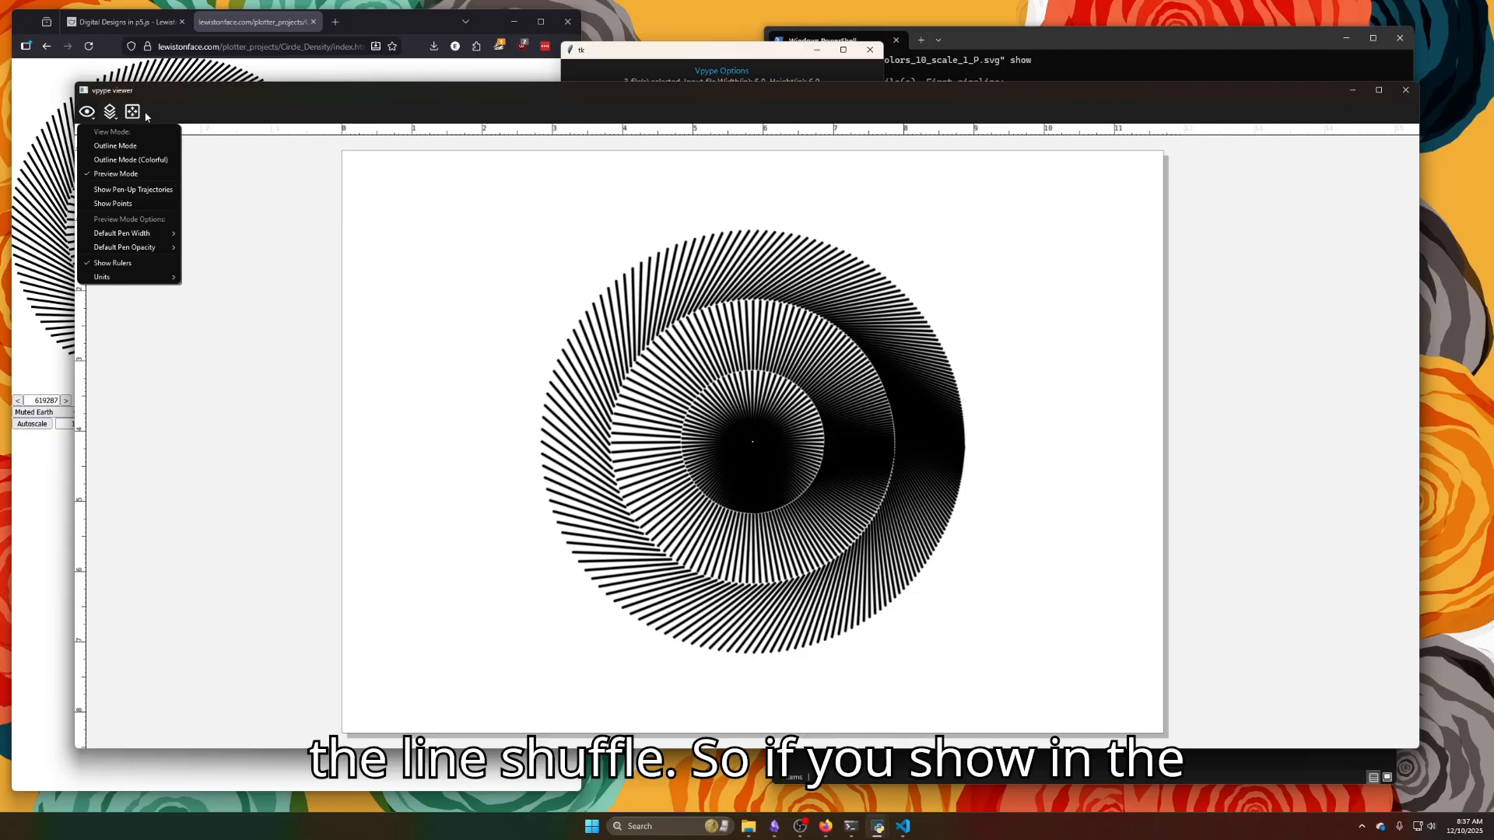
pyautogui.click(131, 190)
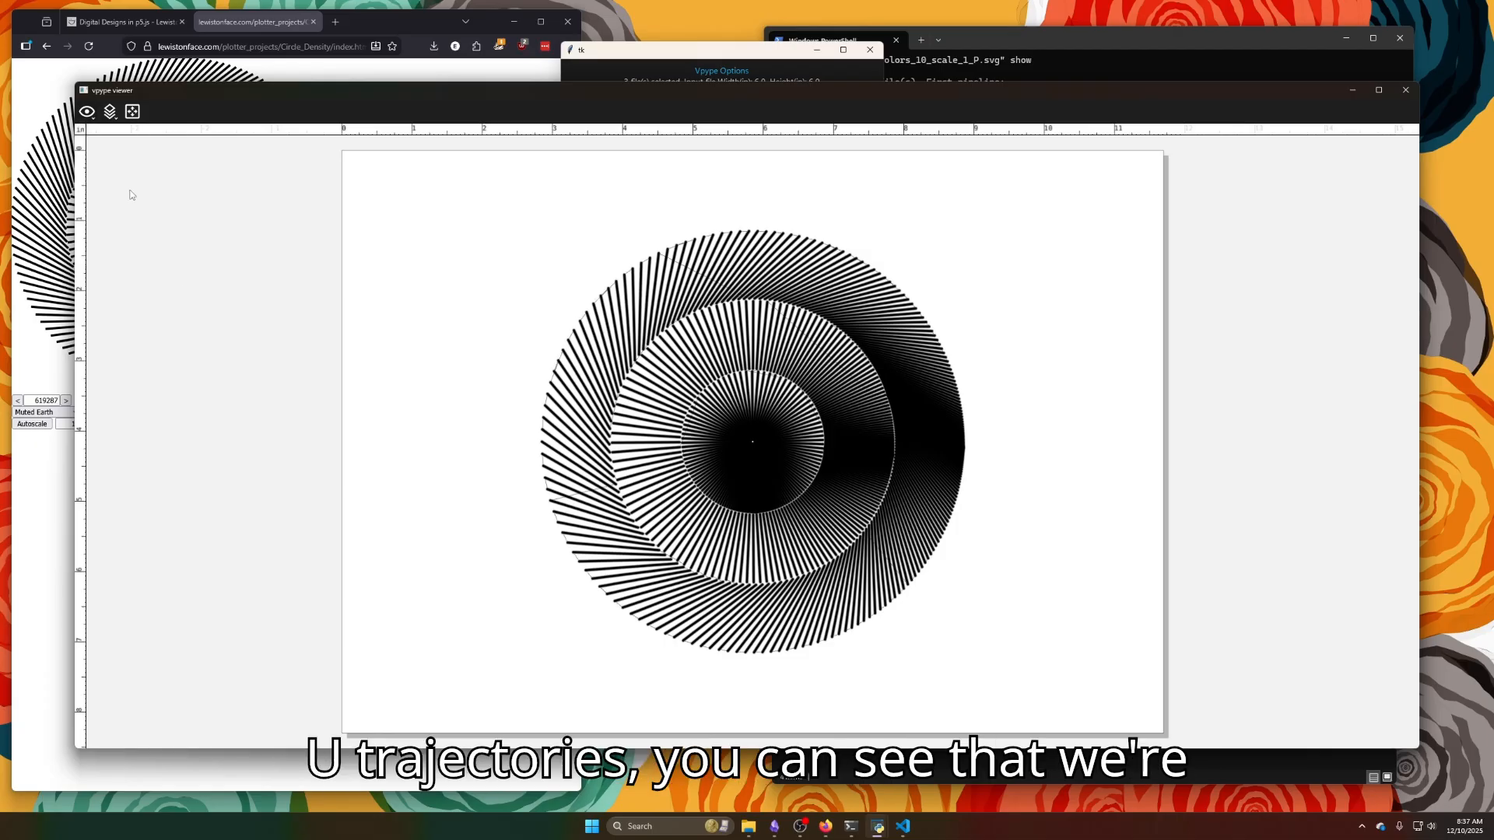
pyautogui.scroll(5, 542, 250)
pyautogui.scroll(2, 542, 249)
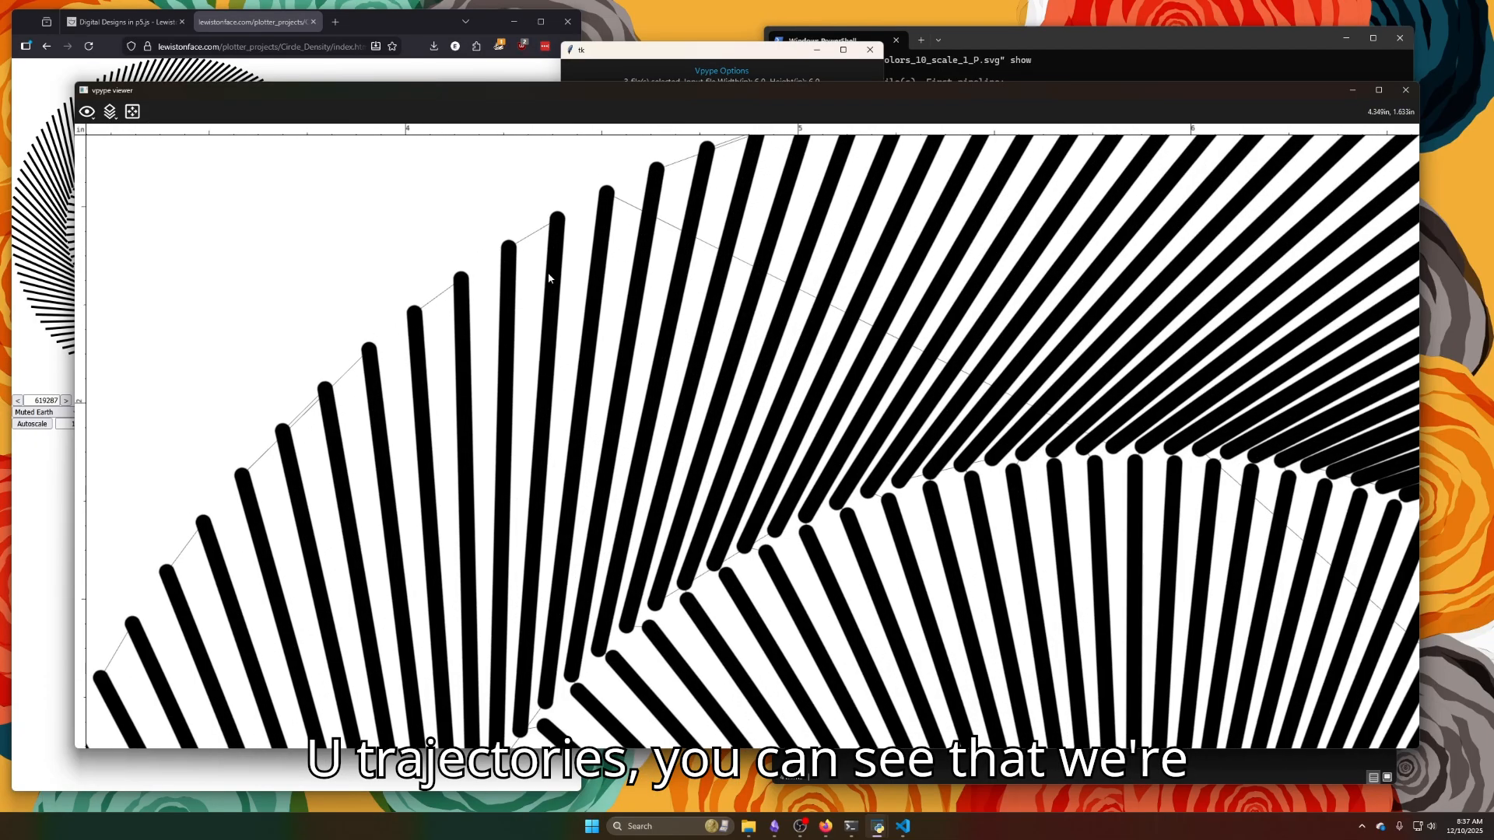
pyautogui.moveTo(614, 246); pyautogui.dragTo(594, 175)
pyautogui.scroll(-3, 556, 241)
pyautogui.scroll(3, 525, 479)
pyautogui.scroll(-3, 498, 447)
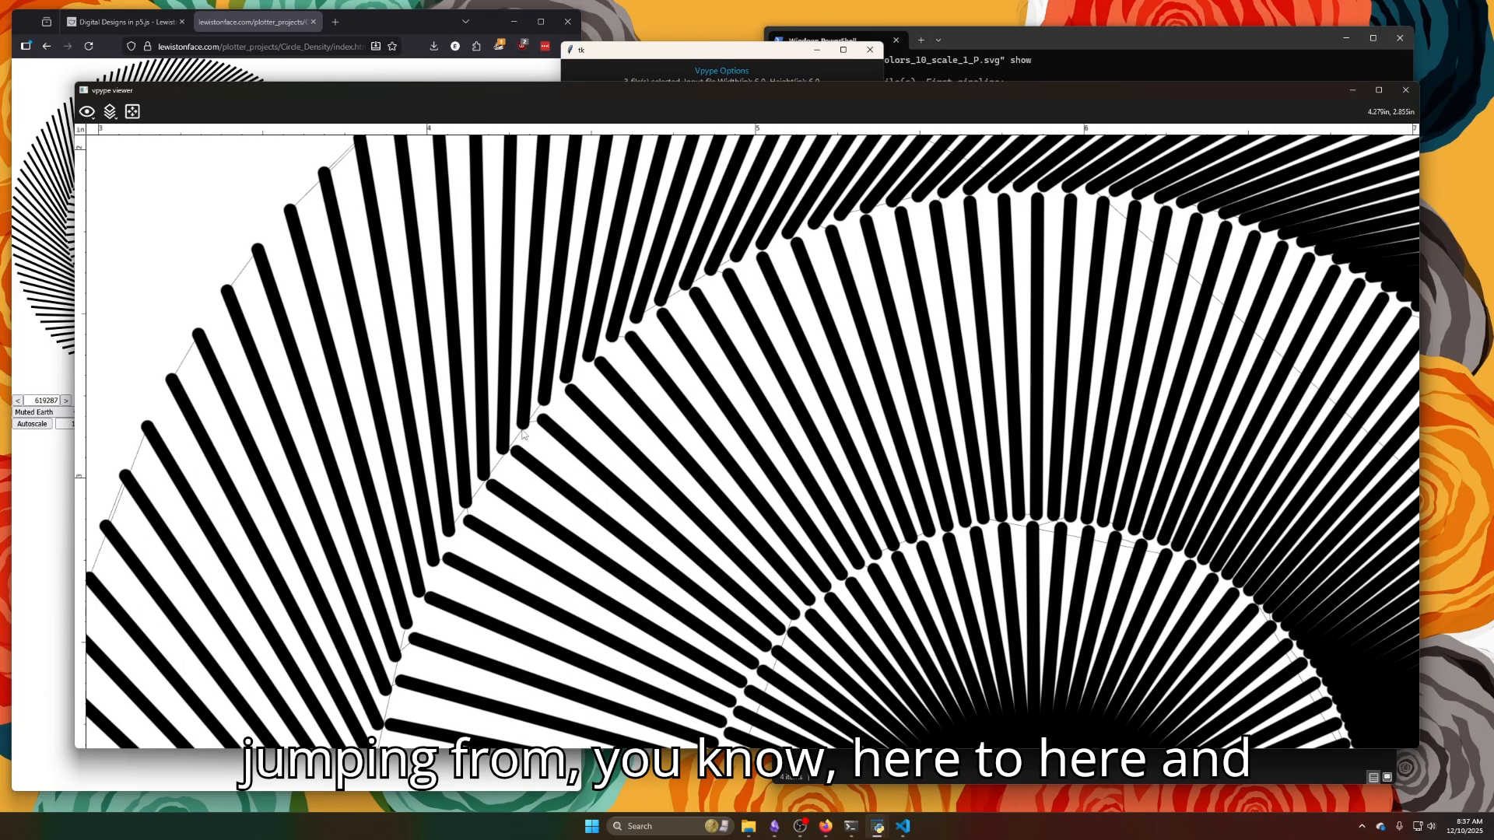
pyautogui.scroll(-3, 554, 465)
pyautogui.scroll(1, 537, 420)
pyautogui.scroll(-3, 521, 366)
pyautogui.scroll(4, 497, 299)
pyautogui.scroll(5, 497, 298)
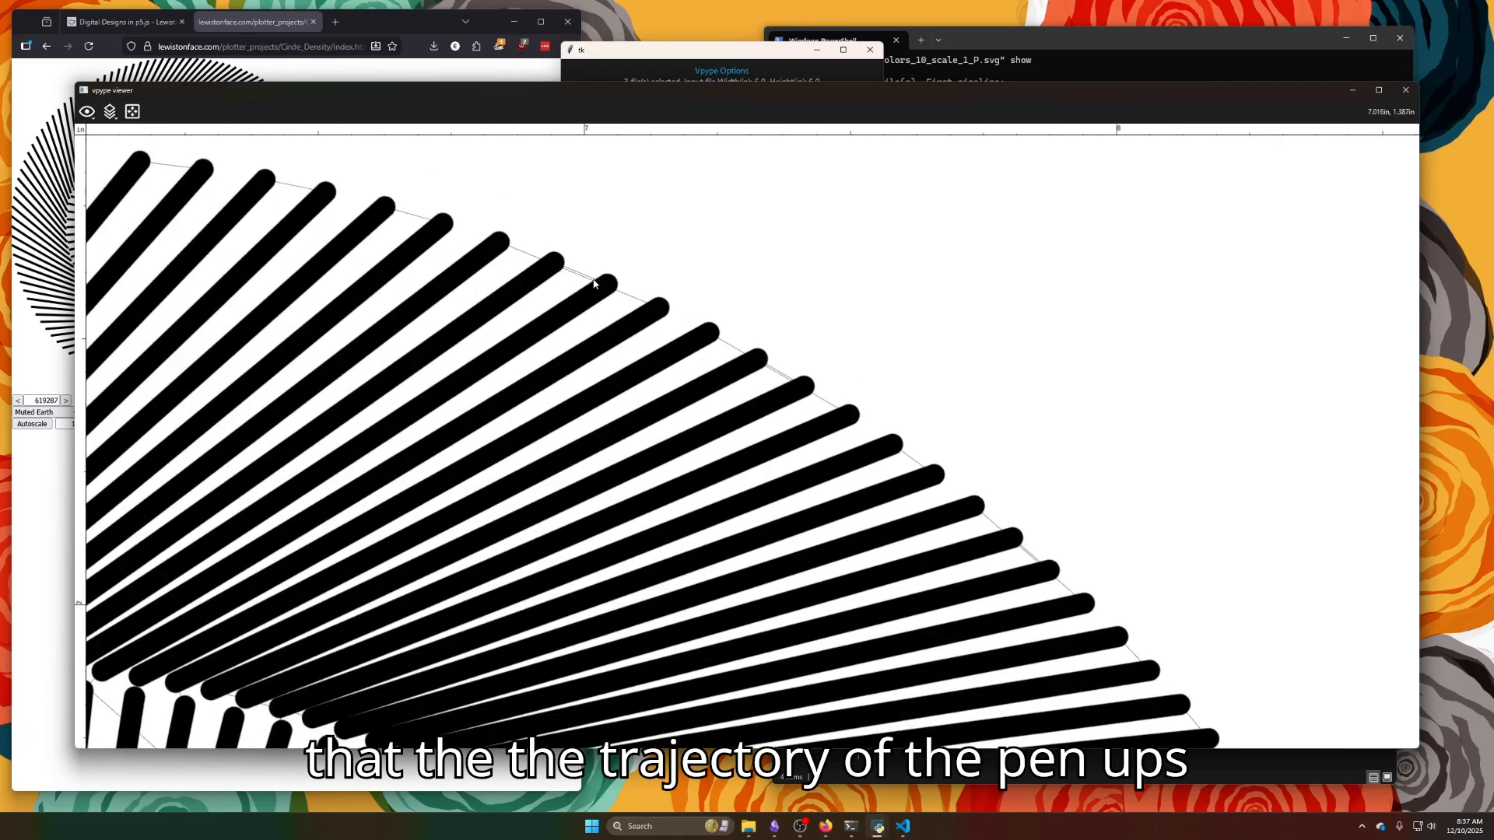
pyautogui.scroll(-6, 717, 364)
pyautogui.scroll(-1, 717, 364)
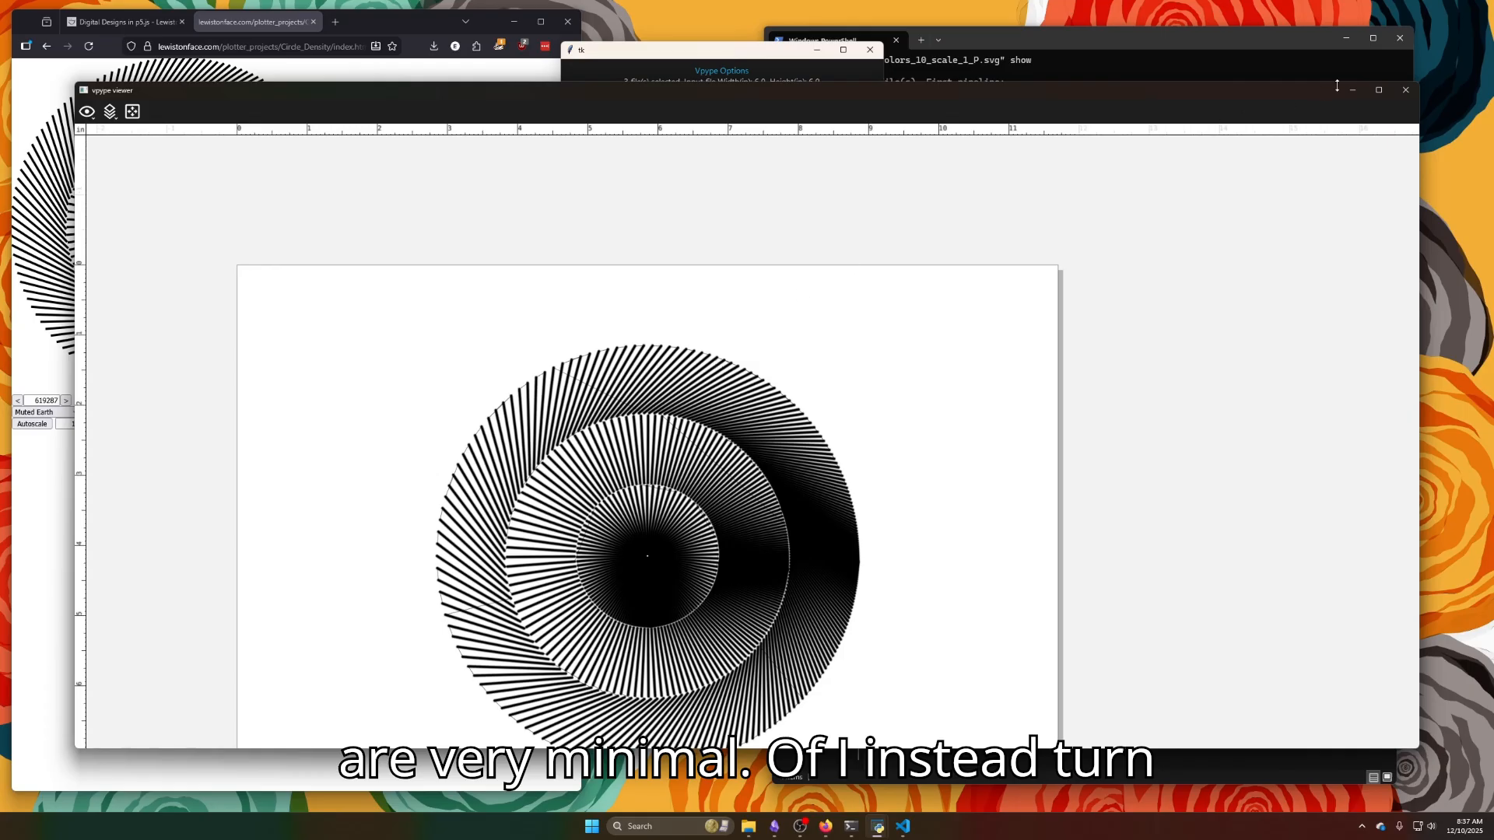
pyautogui.click(1404, 92)
# Turn off line sorting, enable line shuffling to randomize the line order, and preview the output.
pyautogui.click(678, 301)
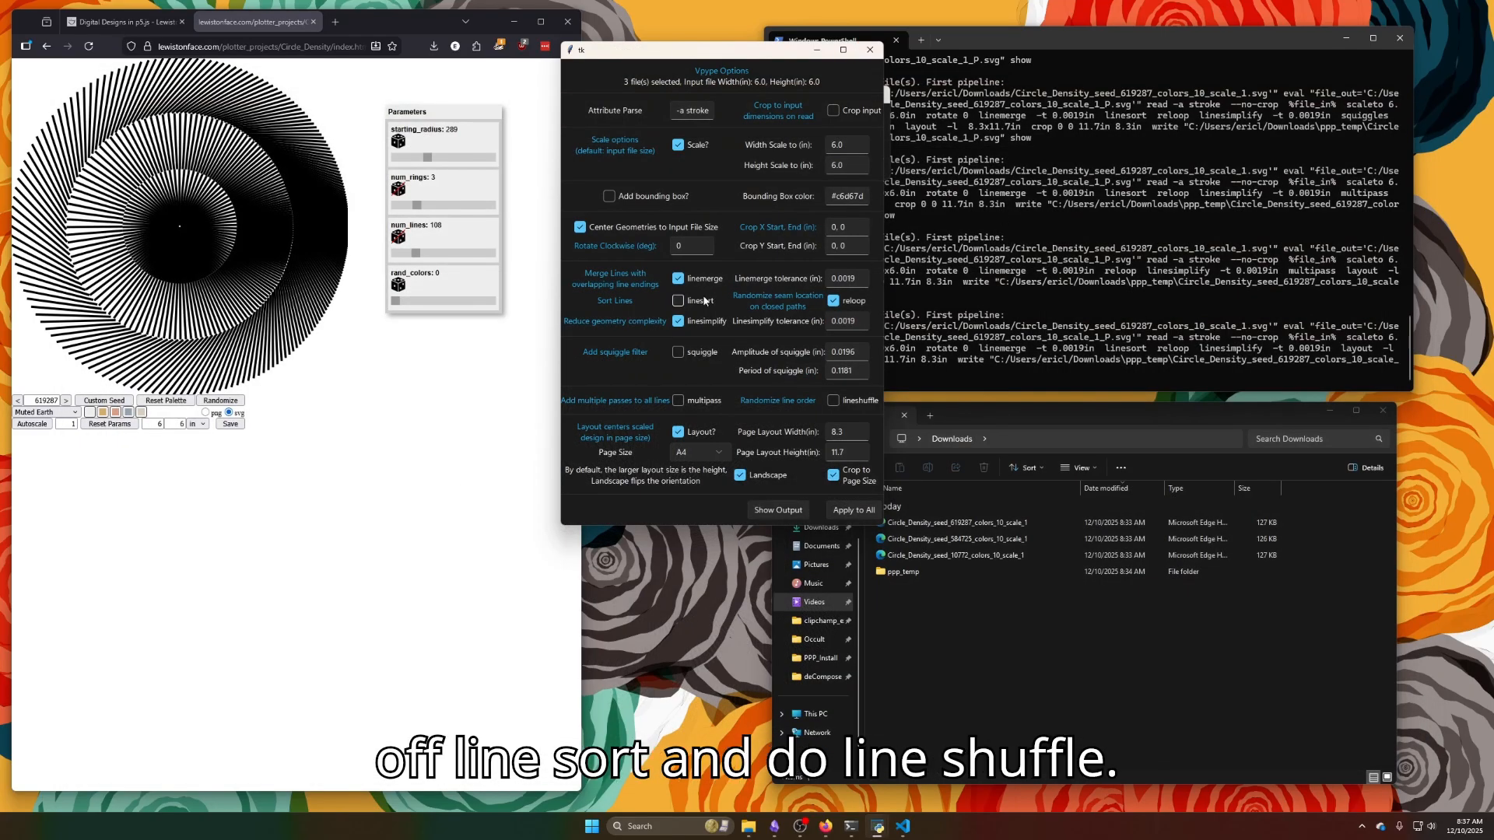
pyautogui.click(853, 403)
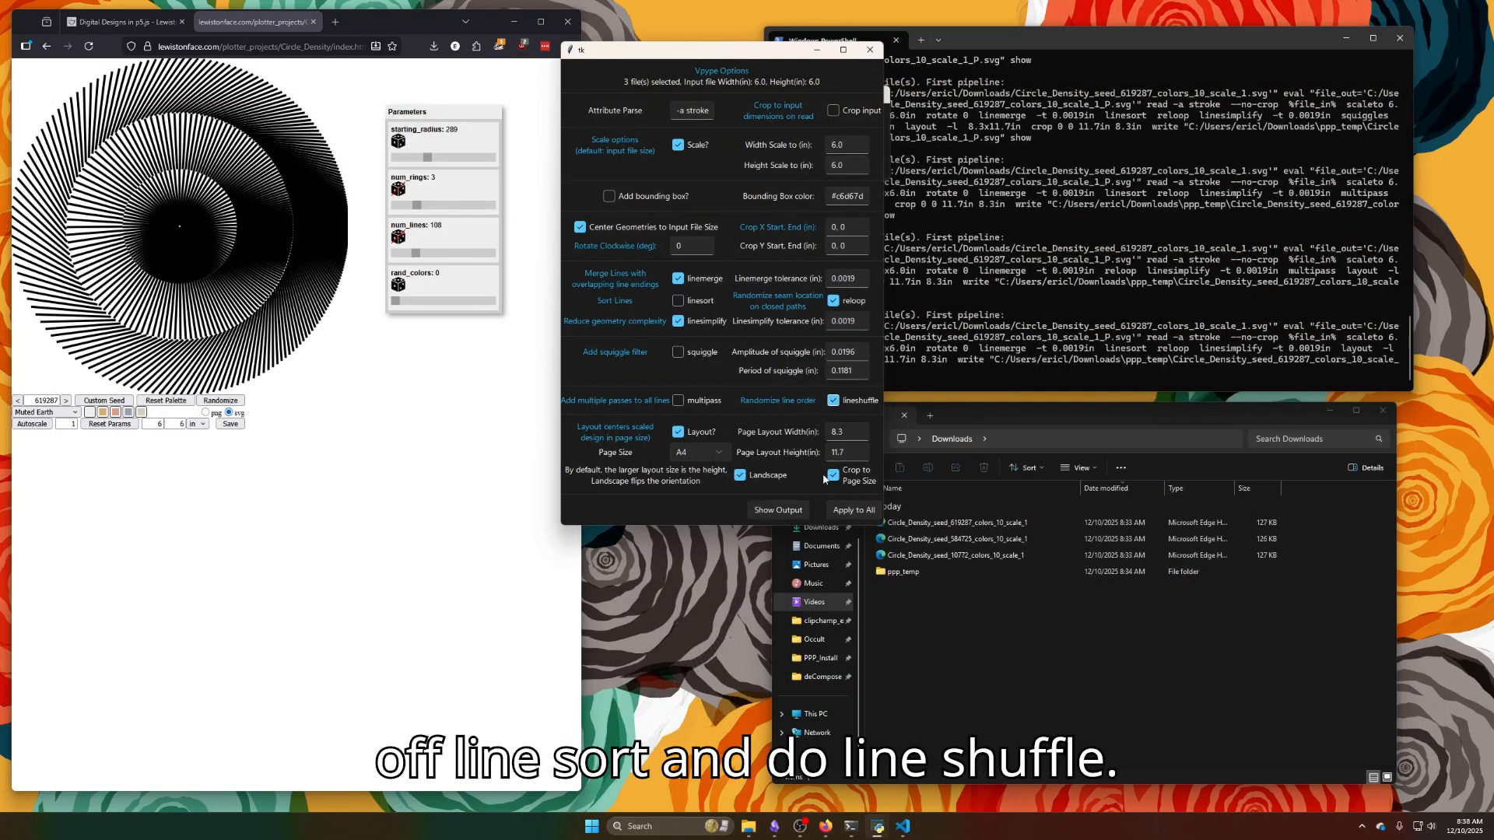
pyautogui.click(767, 511)
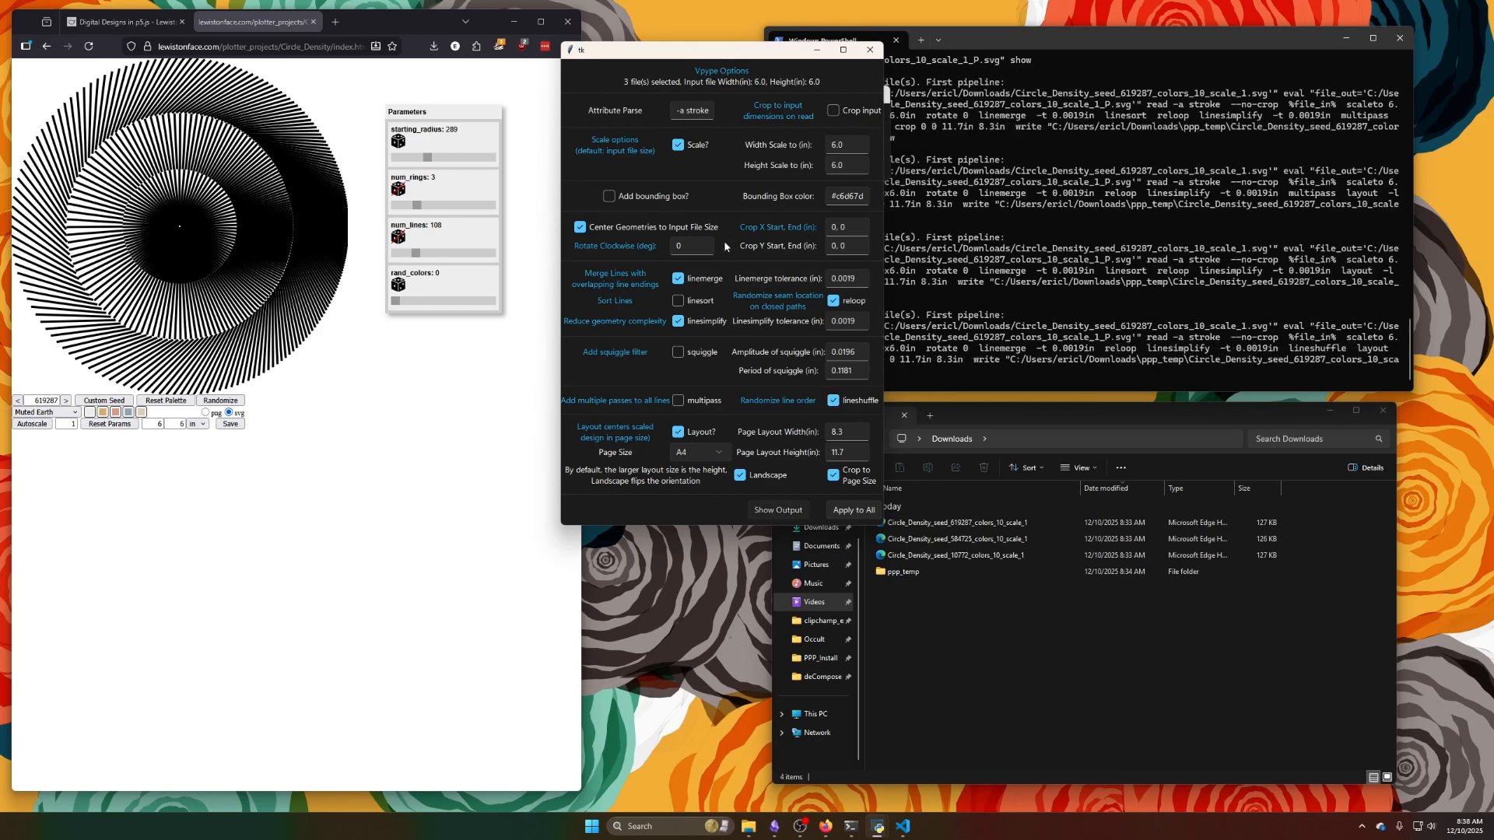
# Show the pen-up trajectories of the shuffled design, examine the travel moves across the circles, and close the viewer.
pyautogui.click(86, 111)
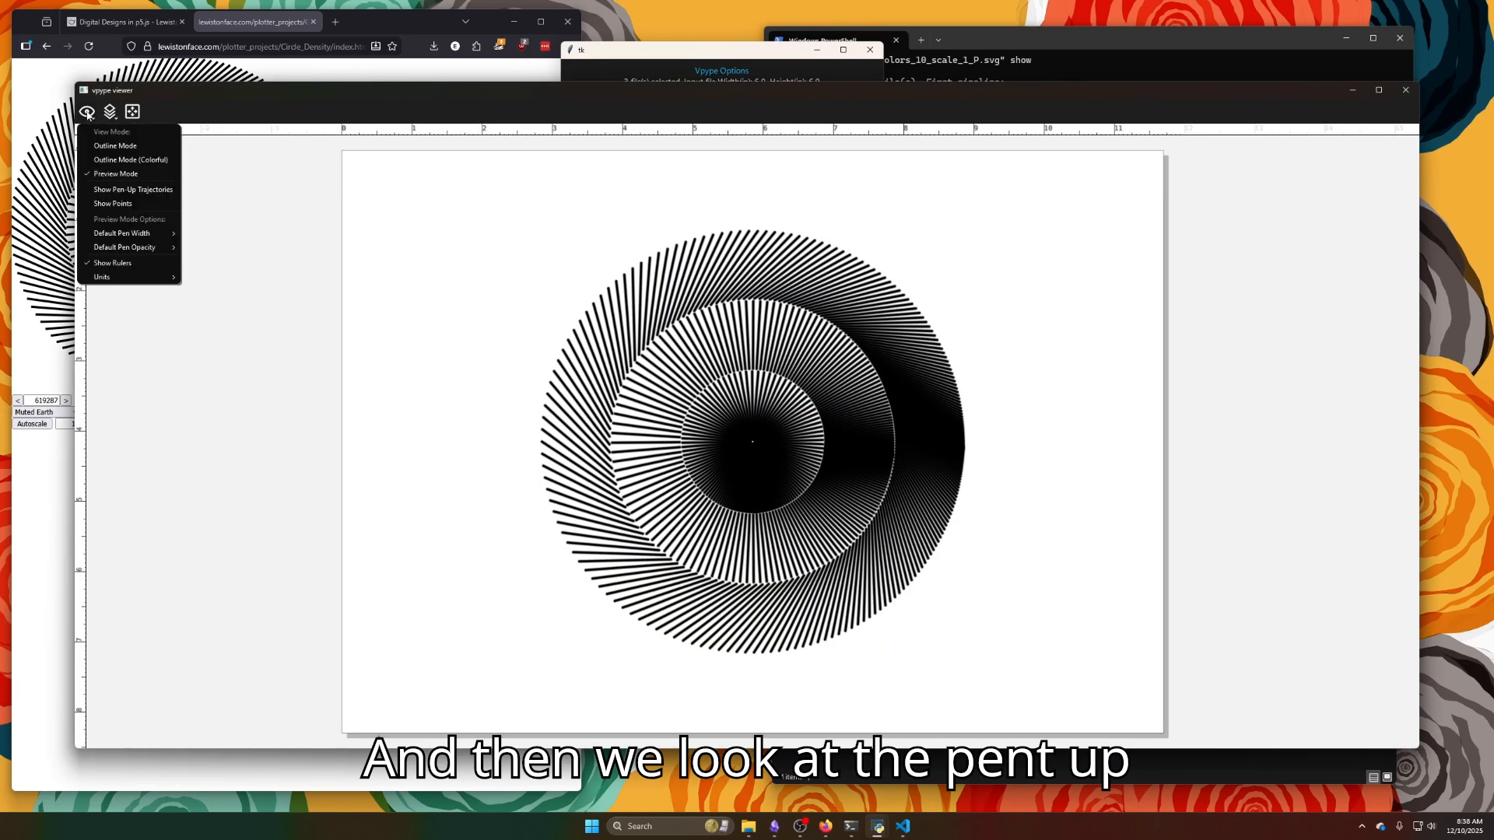
pyautogui.click(116, 189)
pyautogui.scroll(8, 708, 435)
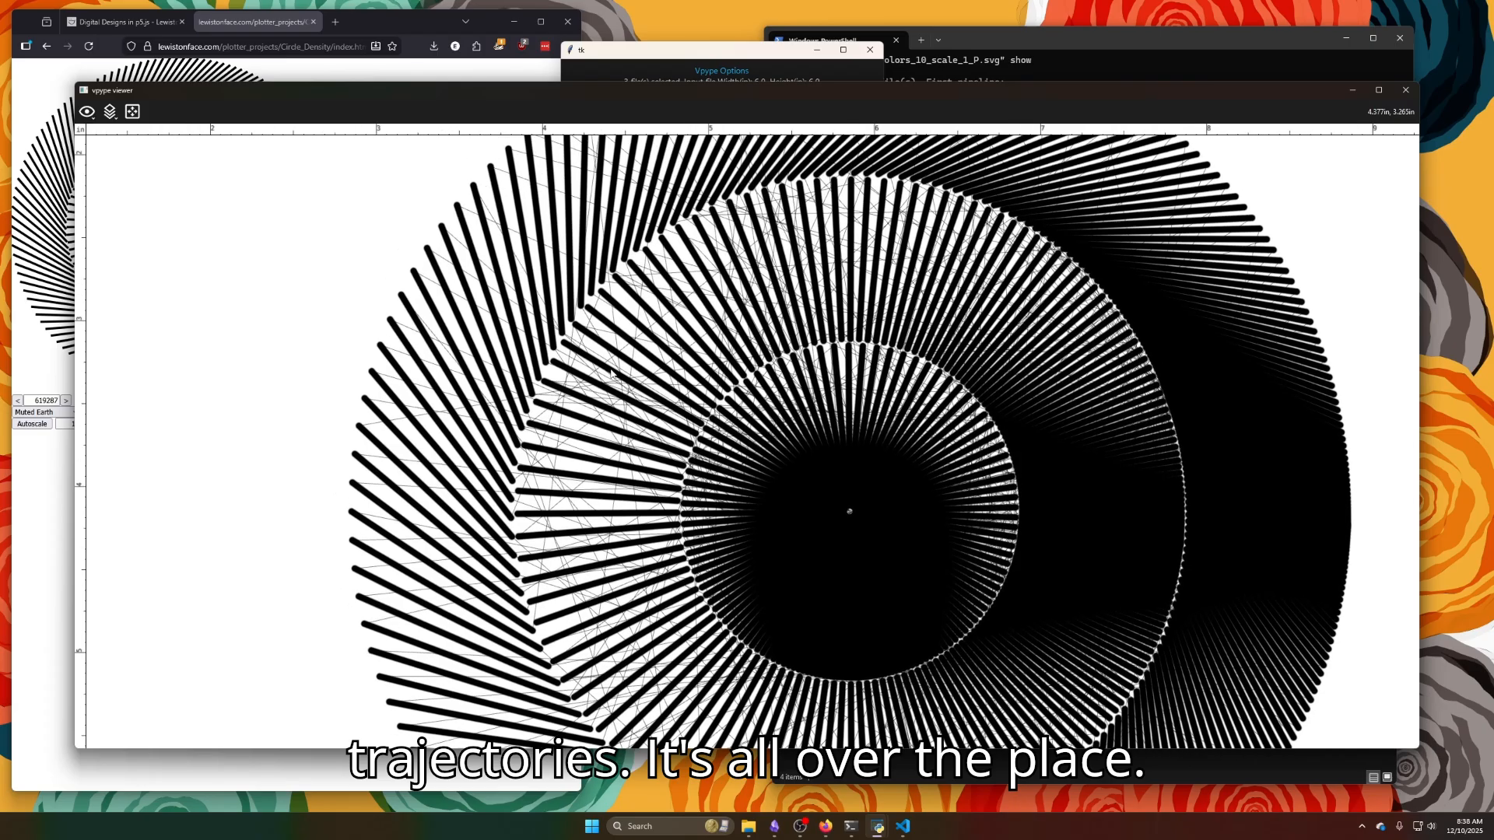
pyautogui.scroll(-6, 620, 371)
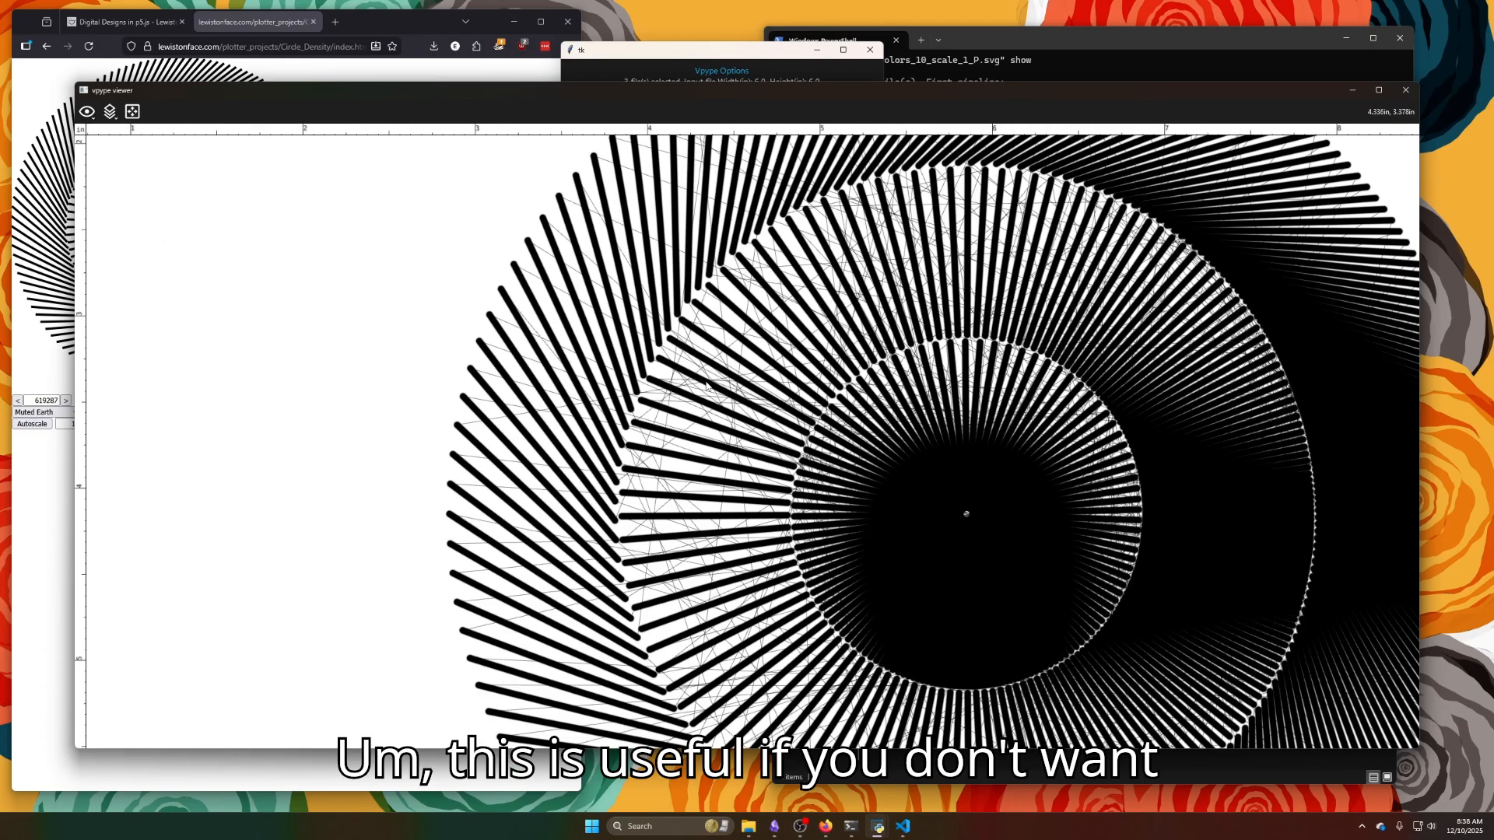
pyautogui.scroll(-3, 708, 385)
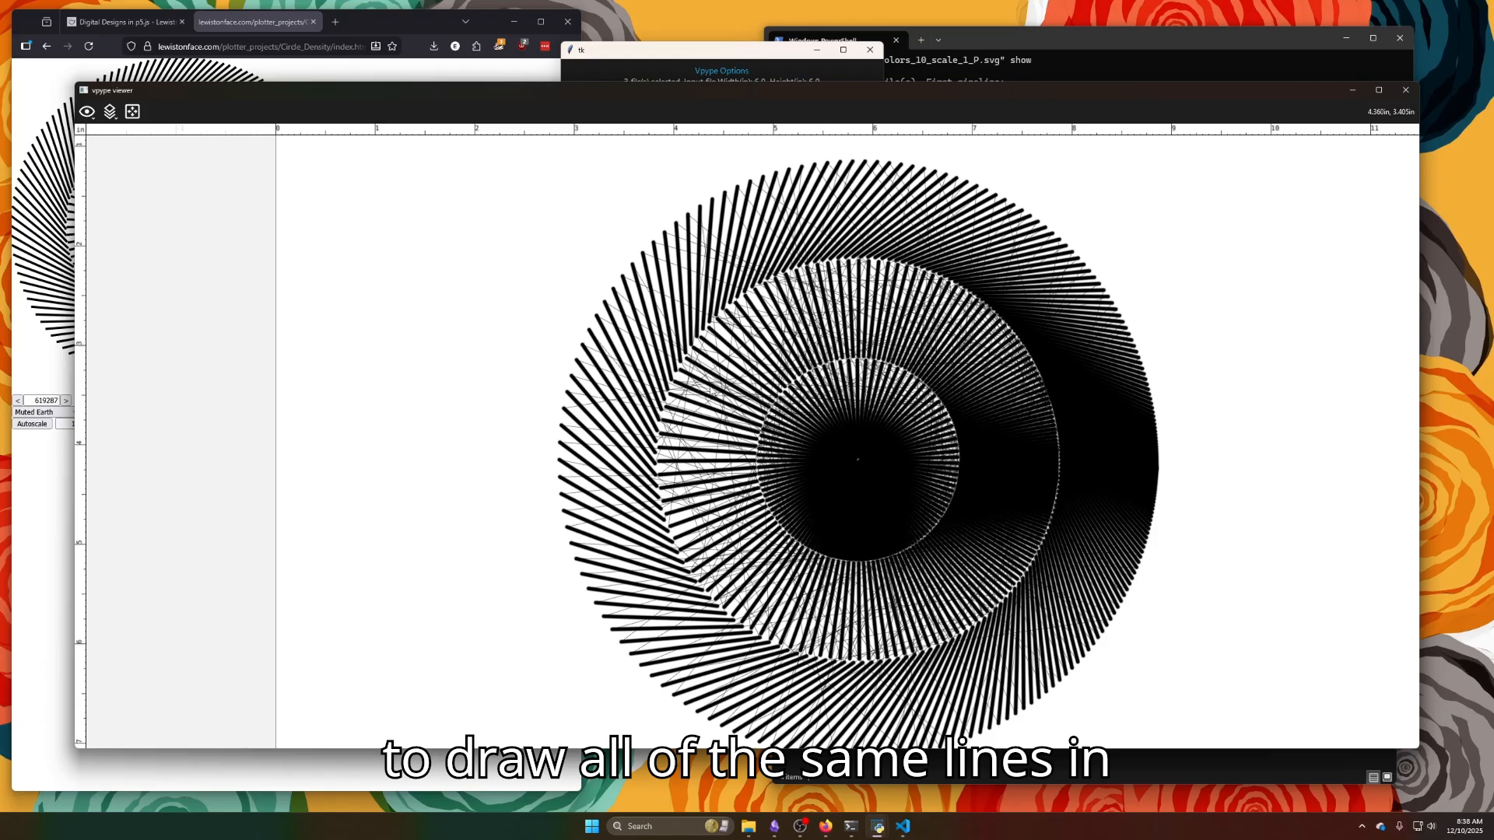
pyautogui.scroll(3, 816, 499)
pyautogui.moveTo(818, 500); pyautogui.dragTo(770, 440)
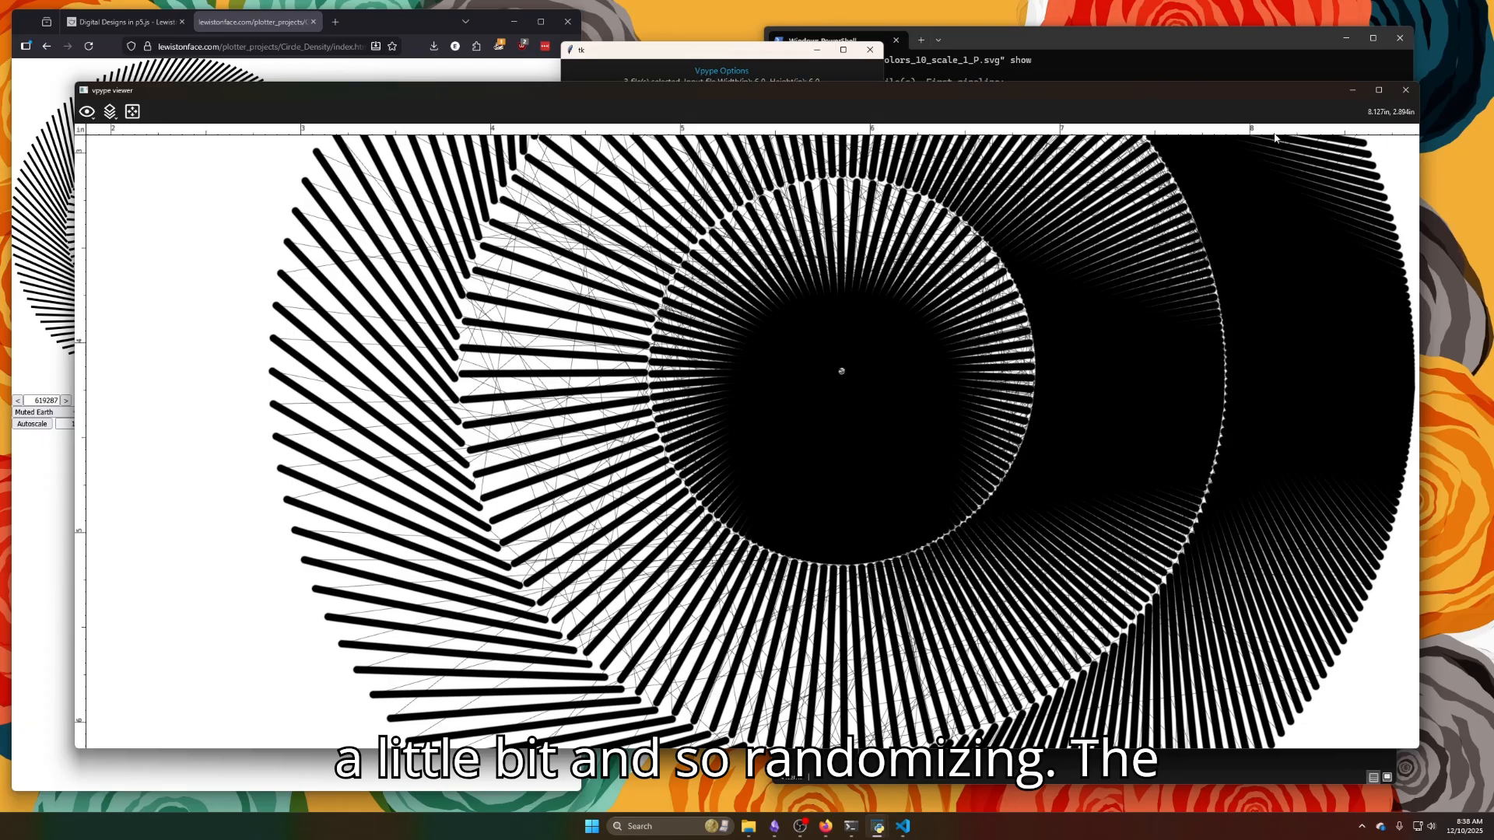
pyautogui.click(1405, 92)
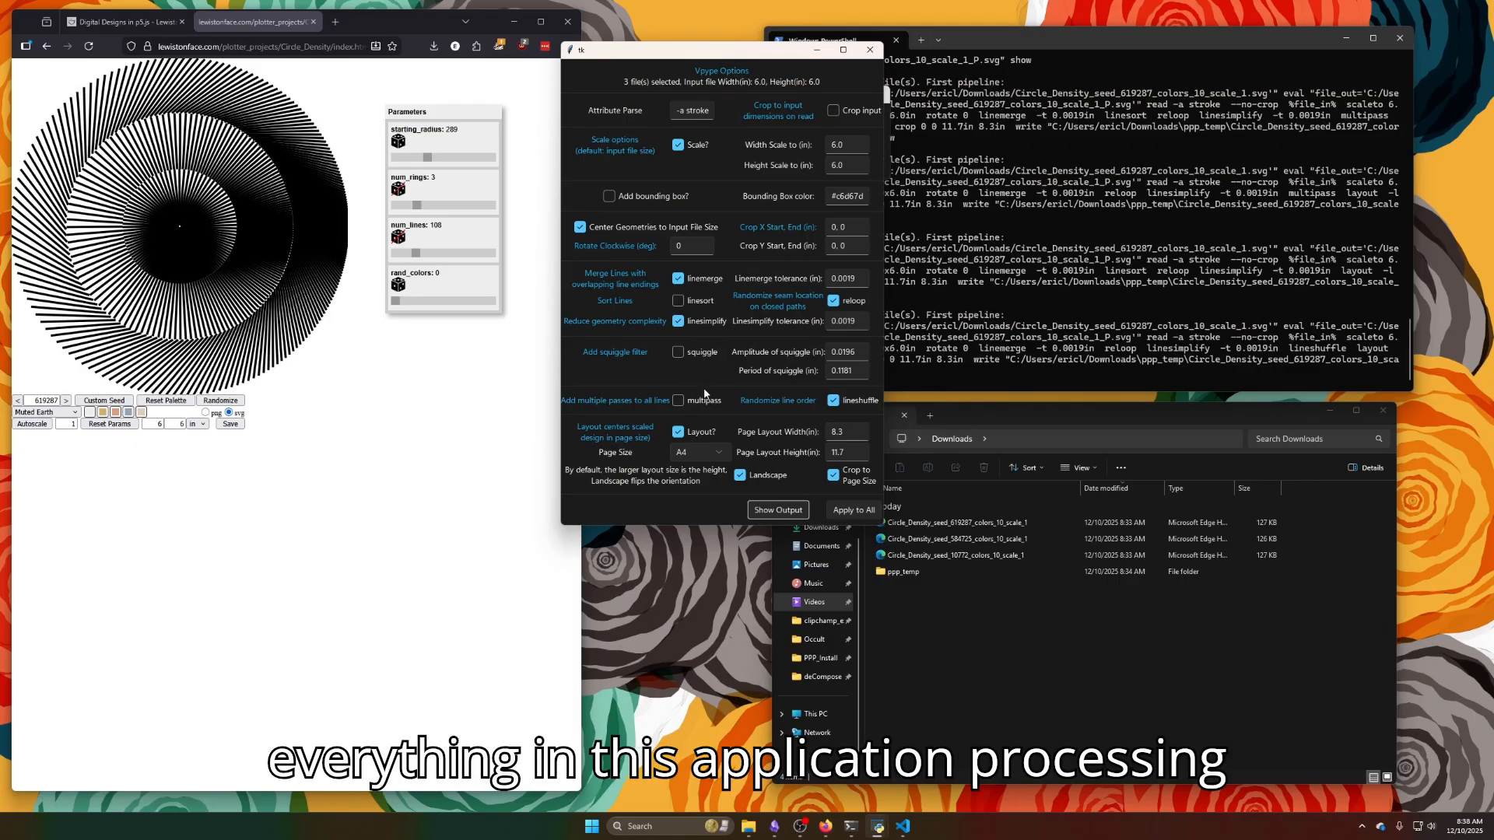
pyautogui.moveTo(729, 62); pyautogui.dragTo(699, 80)
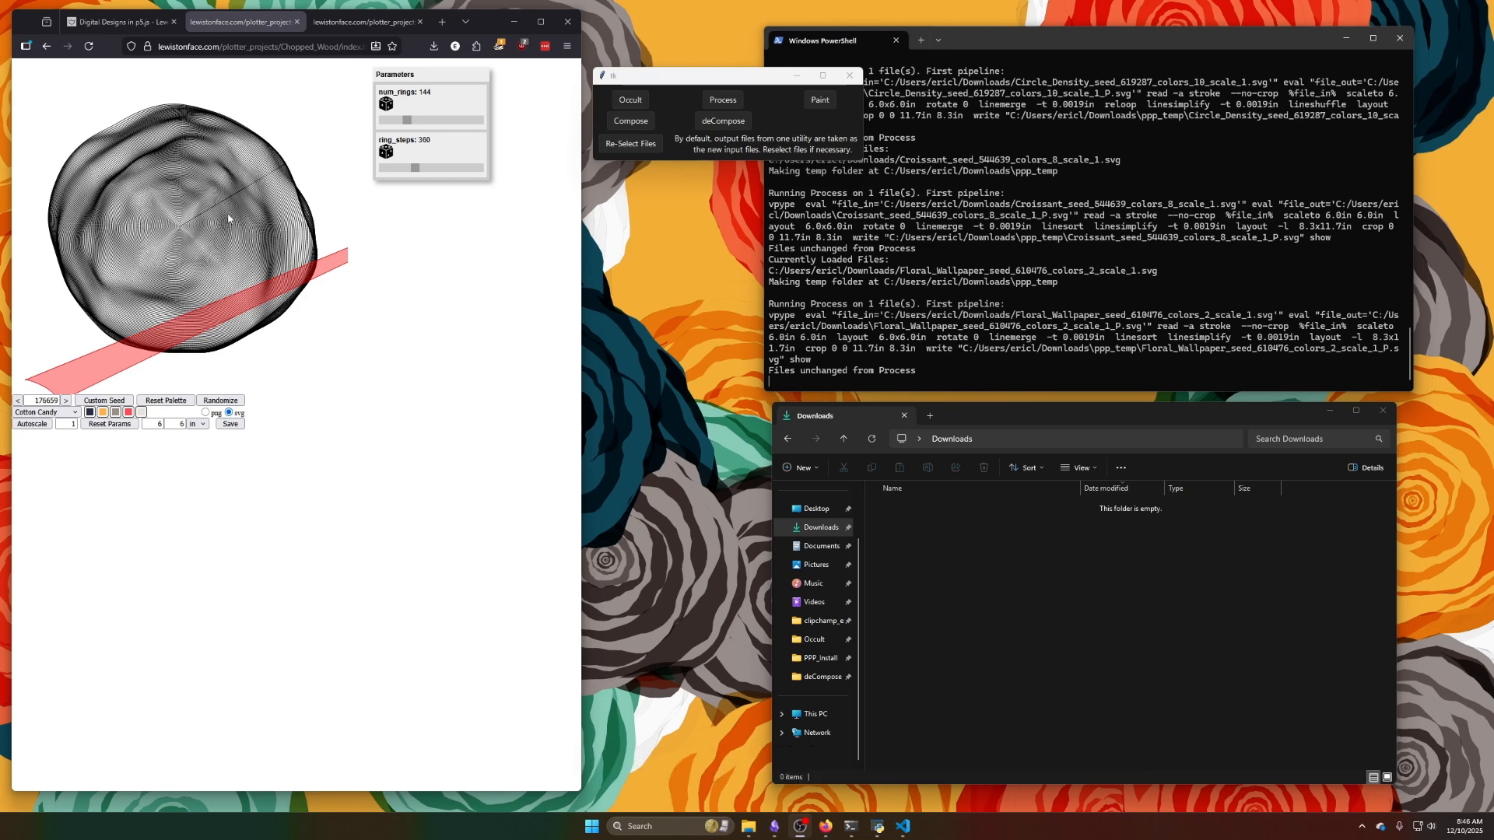
# Save the Chopped Wood design as an SVG and load that file into the Process utility.
pyautogui.click(230, 424)
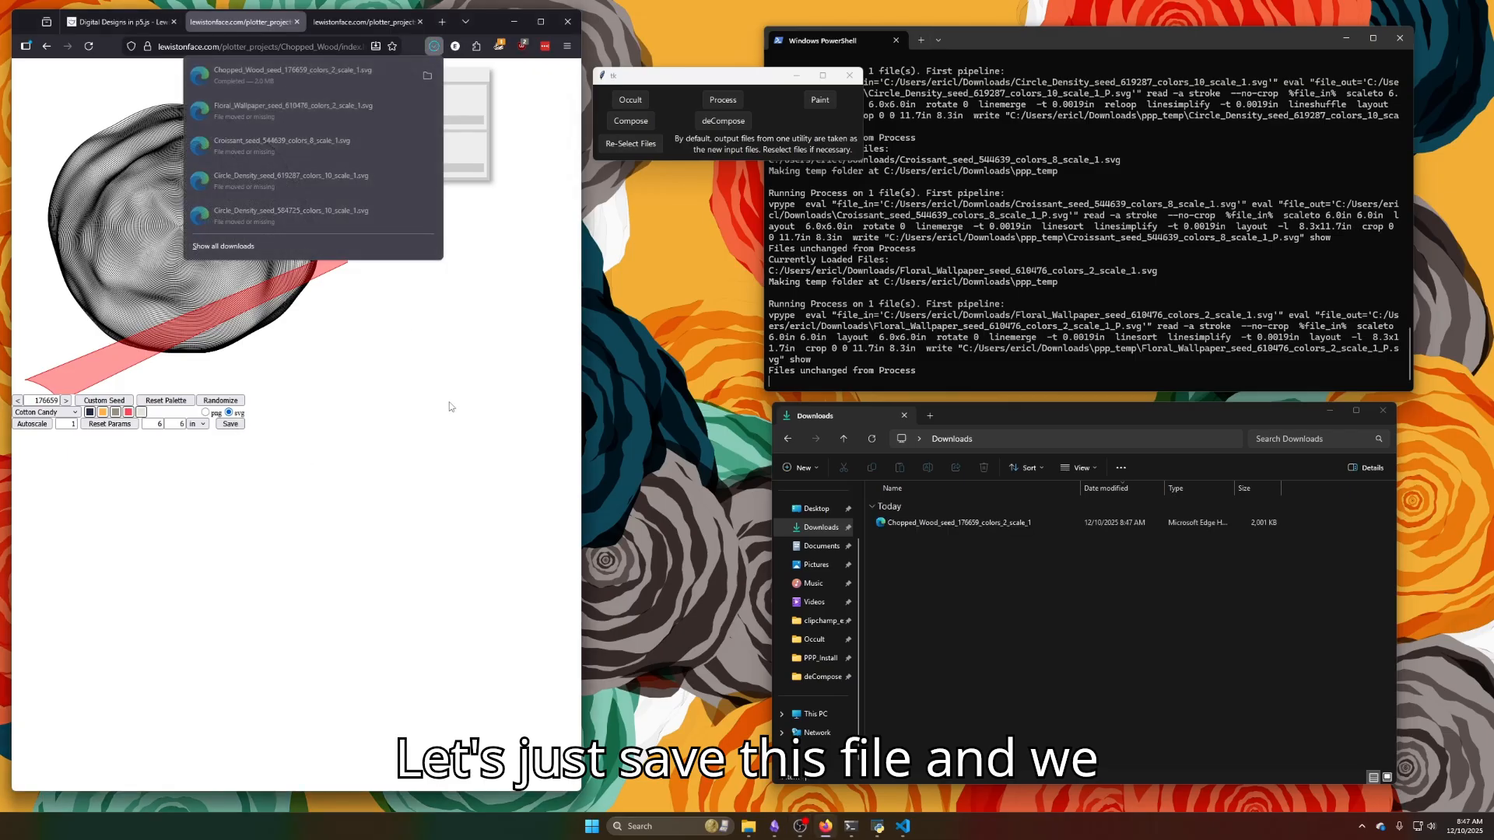
pyautogui.click(630, 144)
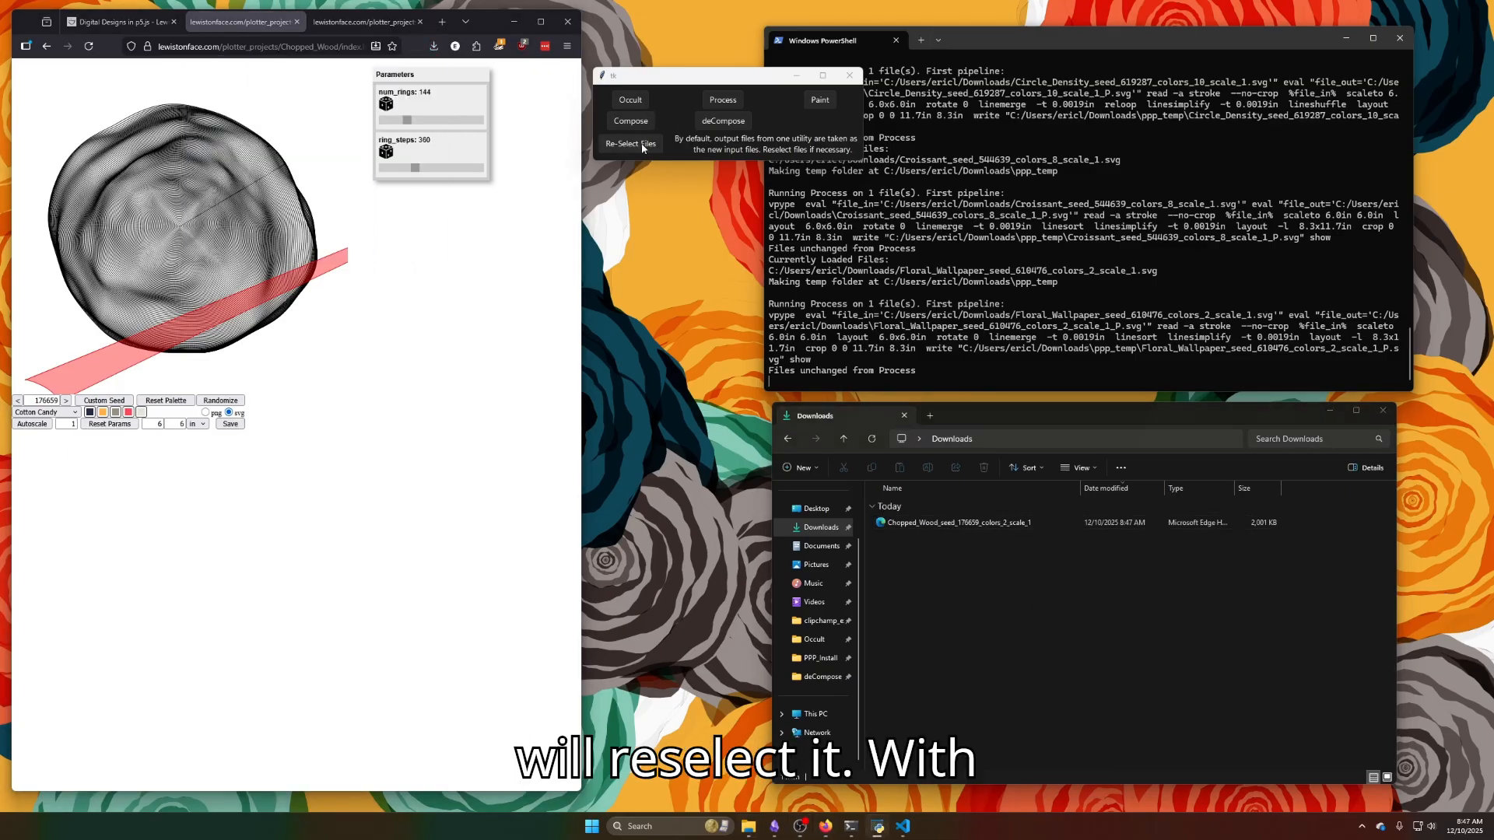
pyautogui.click(804, 195)
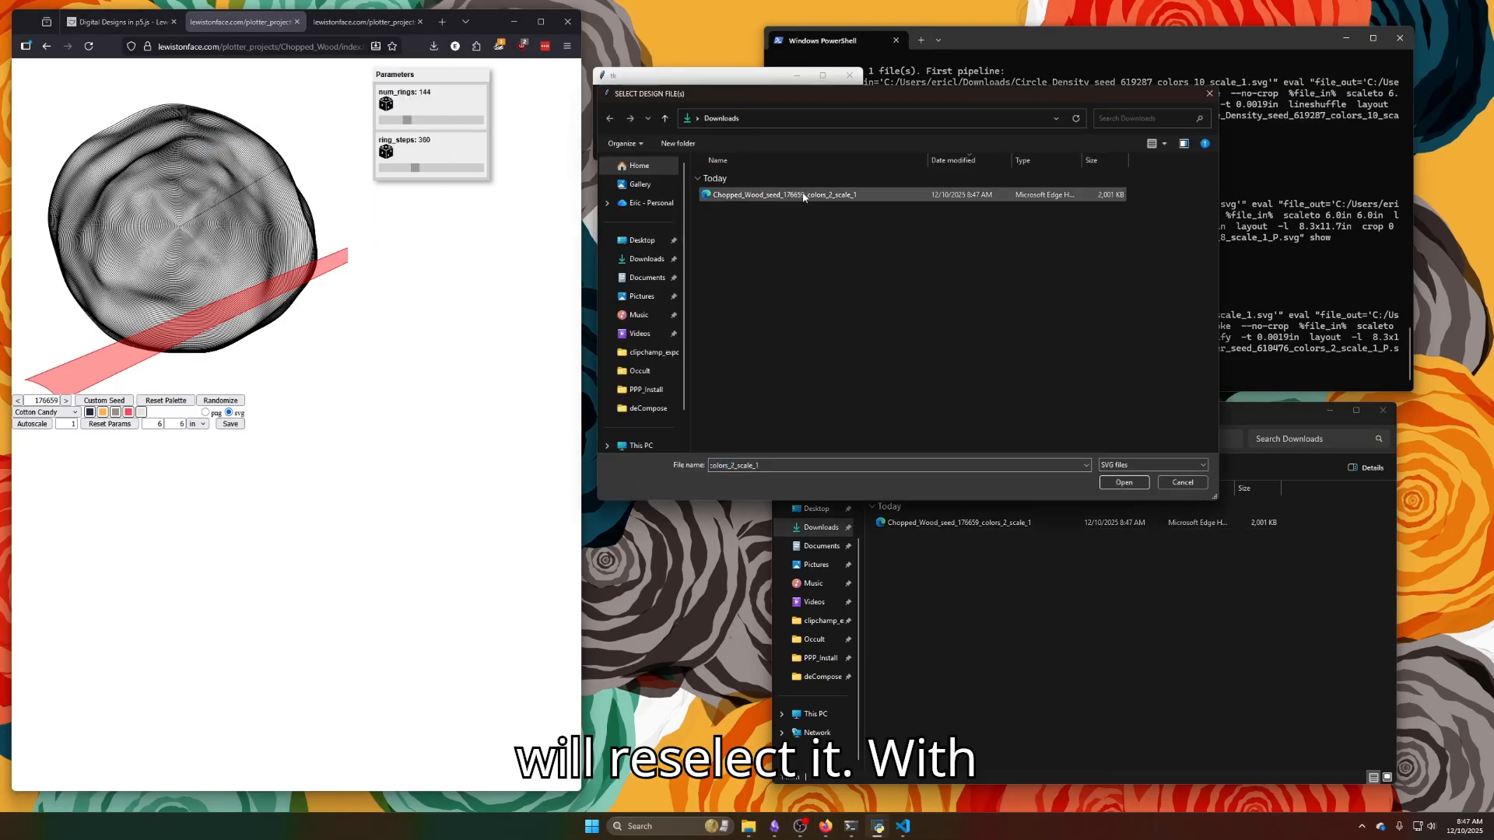
pyautogui.click(1124, 481)
pyautogui.click(723, 100)
pyautogui.moveTo(244, 61); pyautogui.dragTo(694, 72)
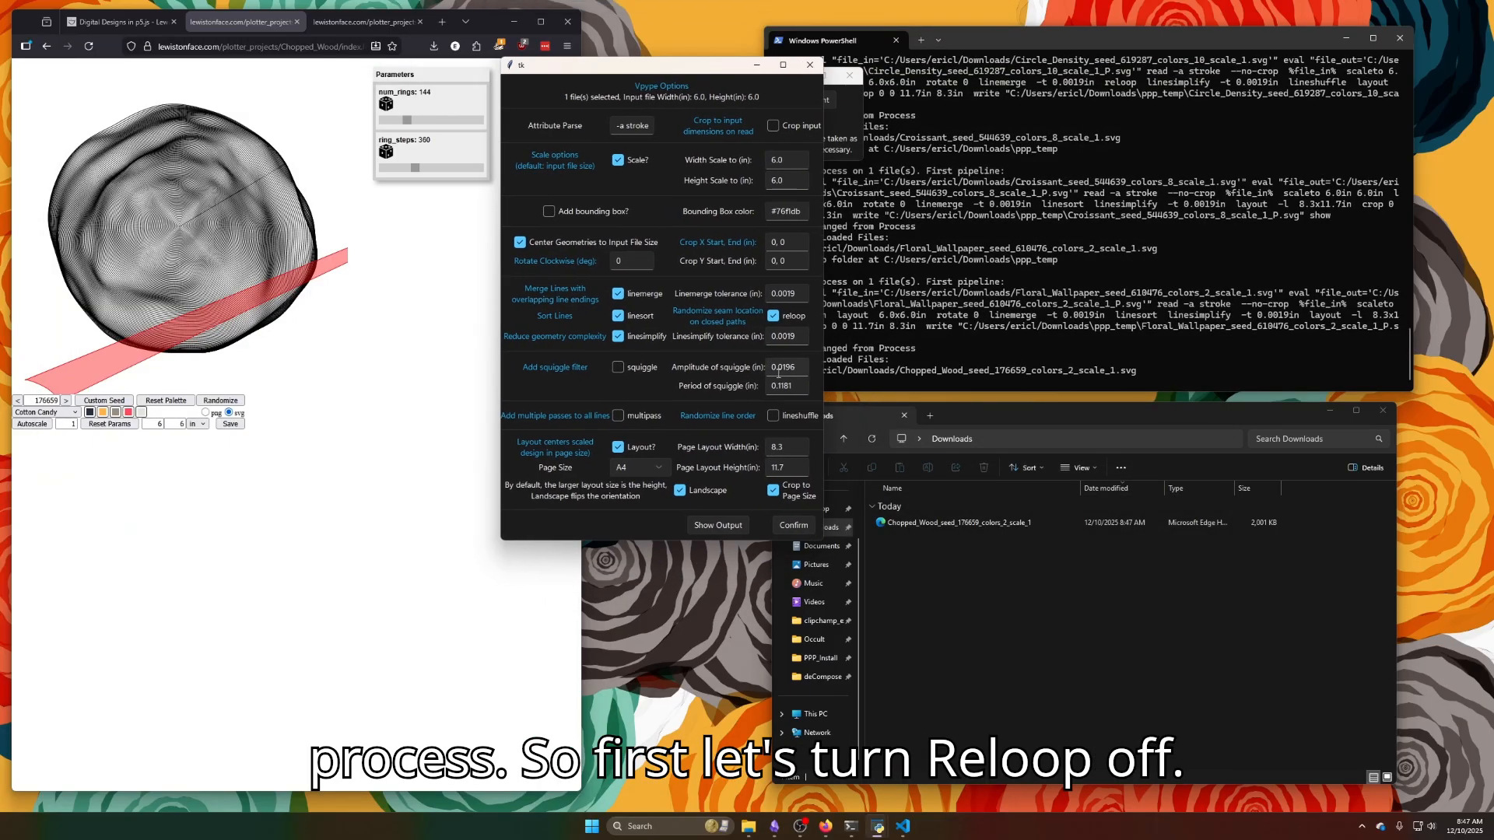
# Turn off reloop, preview the output, and examine the seam running across the rings.
pyautogui.click(772, 315)
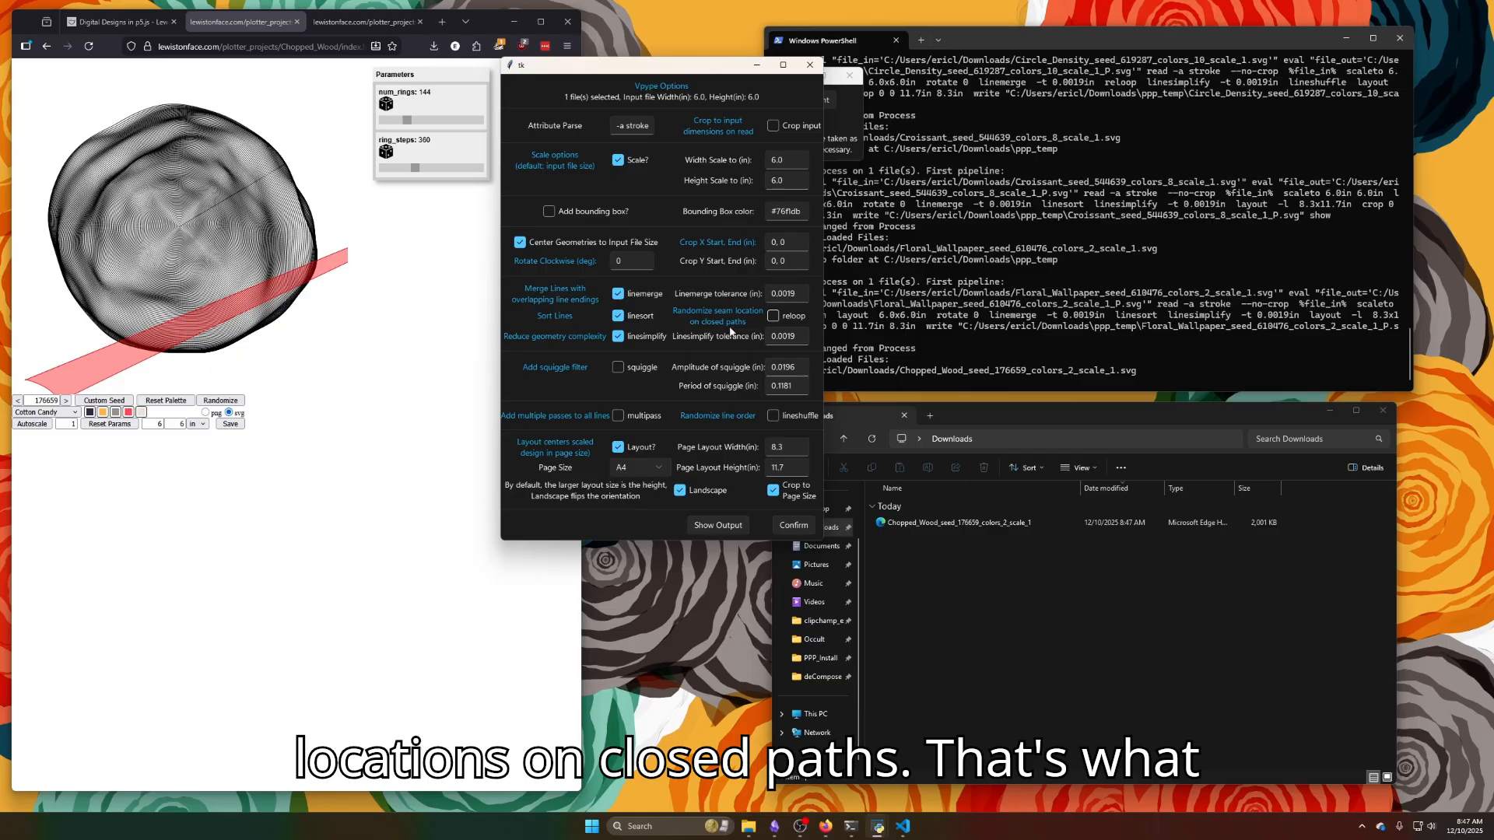
pyautogui.click(723, 527)
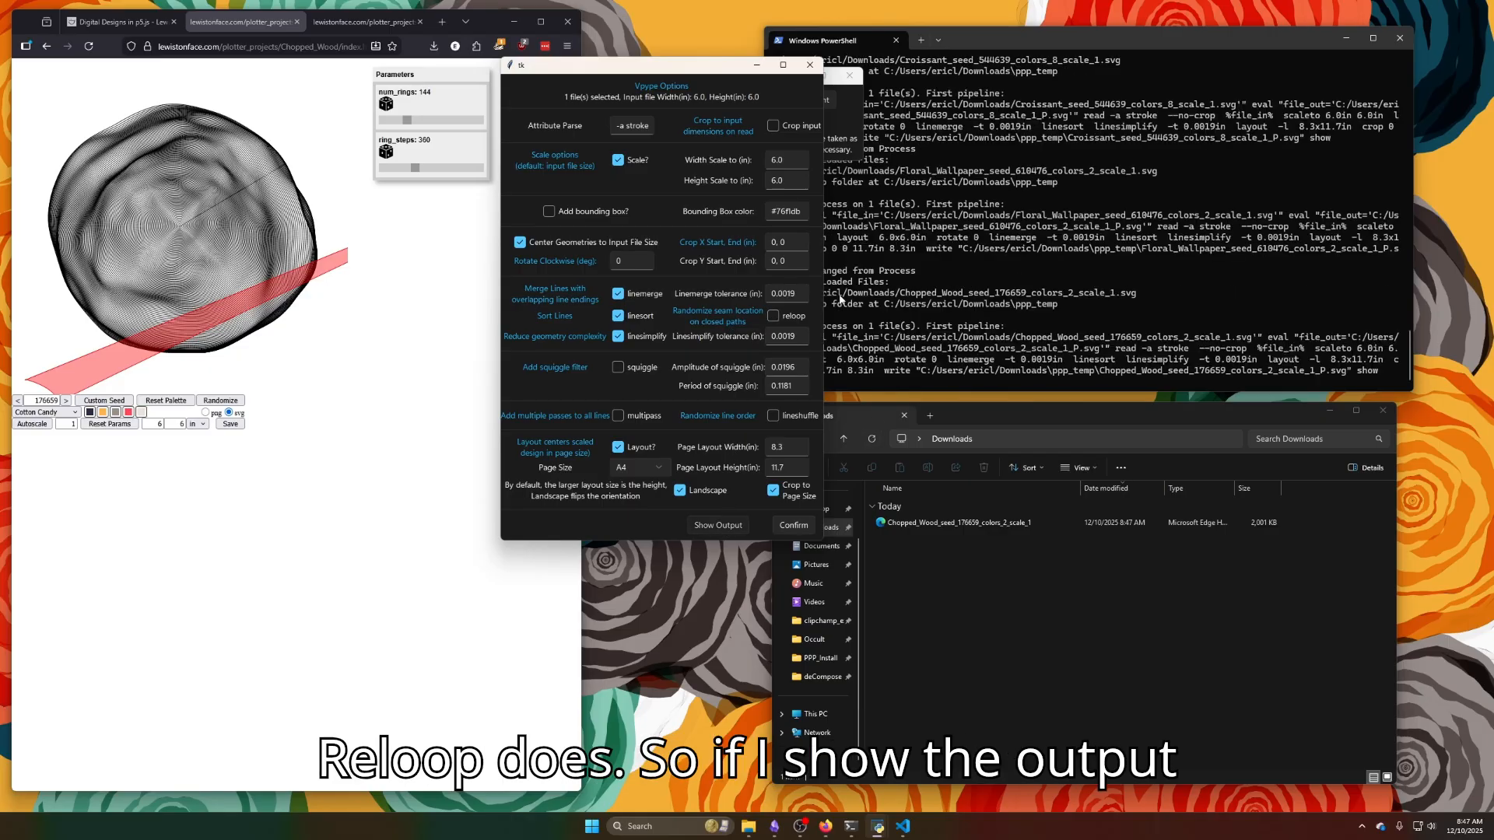
pyautogui.scroll(10, 779, 401)
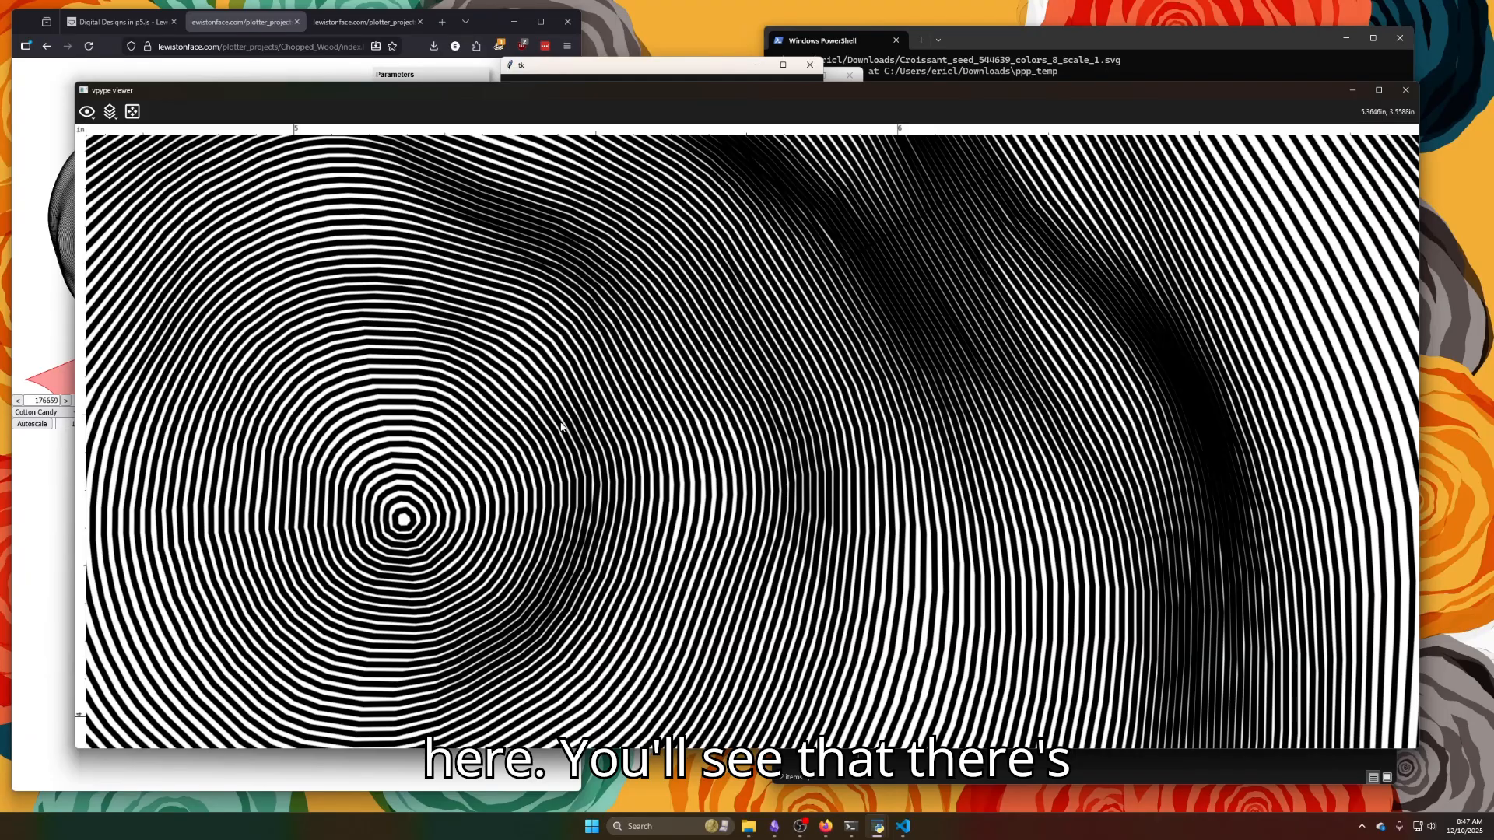
pyautogui.moveTo(911, 203); pyautogui.dragTo(709, 368)
pyautogui.scroll(-5, 711, 387)
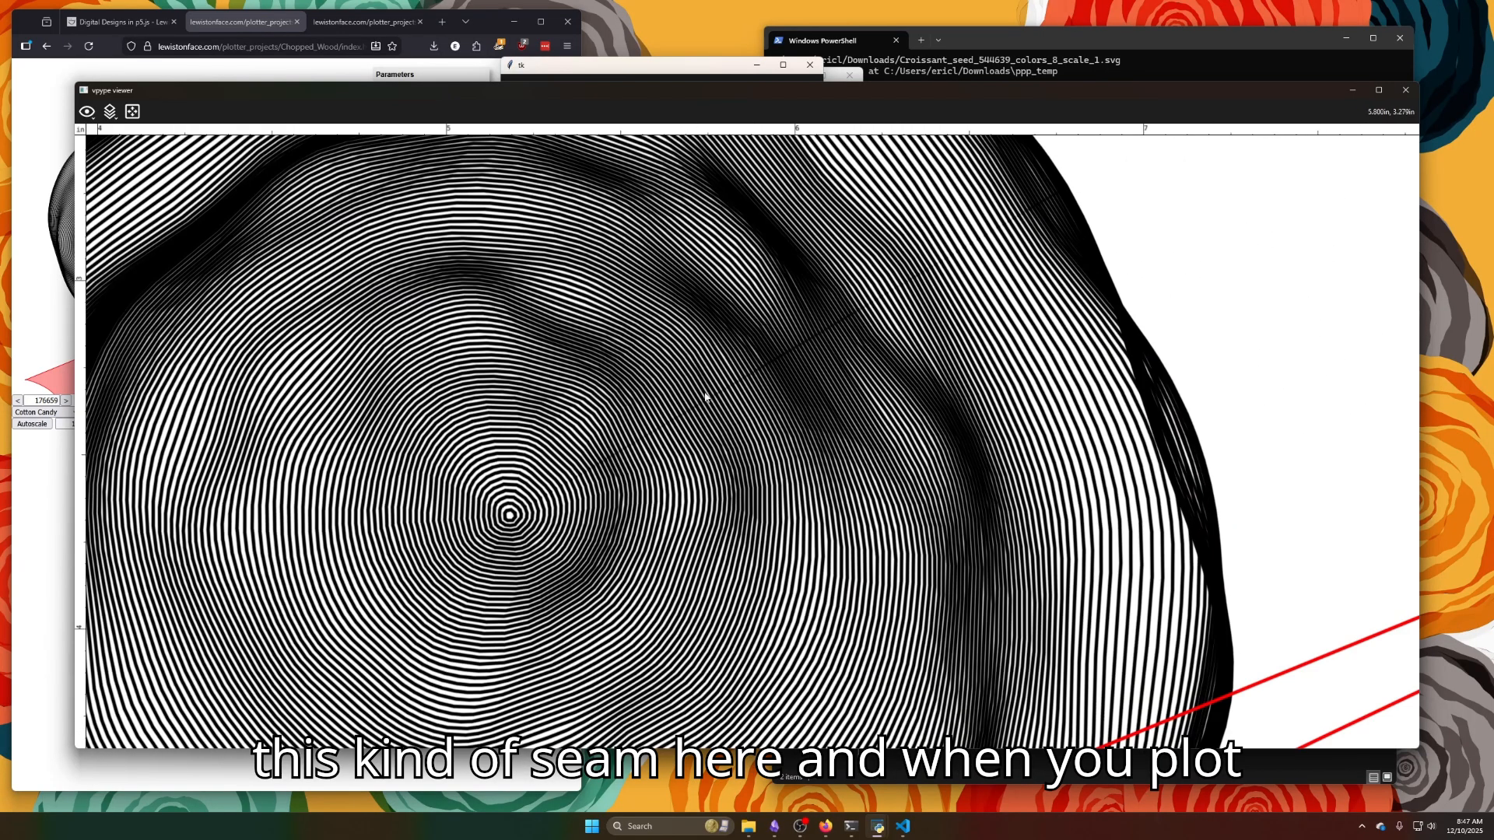
pyautogui.scroll(3, 632, 476)
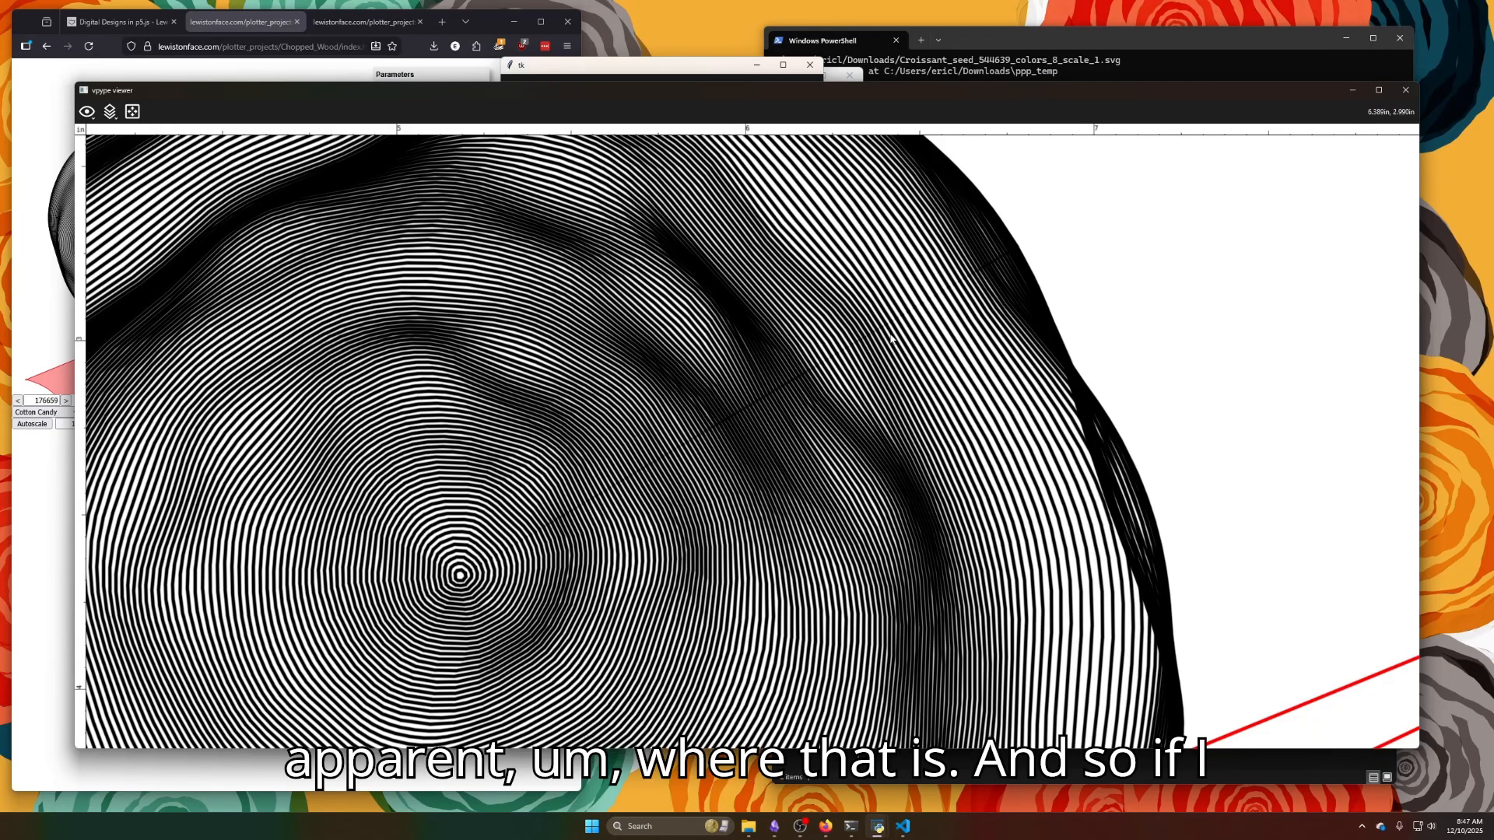
# Show the pen-up trajectories of the design without reloop, examine the travel moves from ring to ring along the seam, and close the viewer.
pyautogui.click(89, 112)
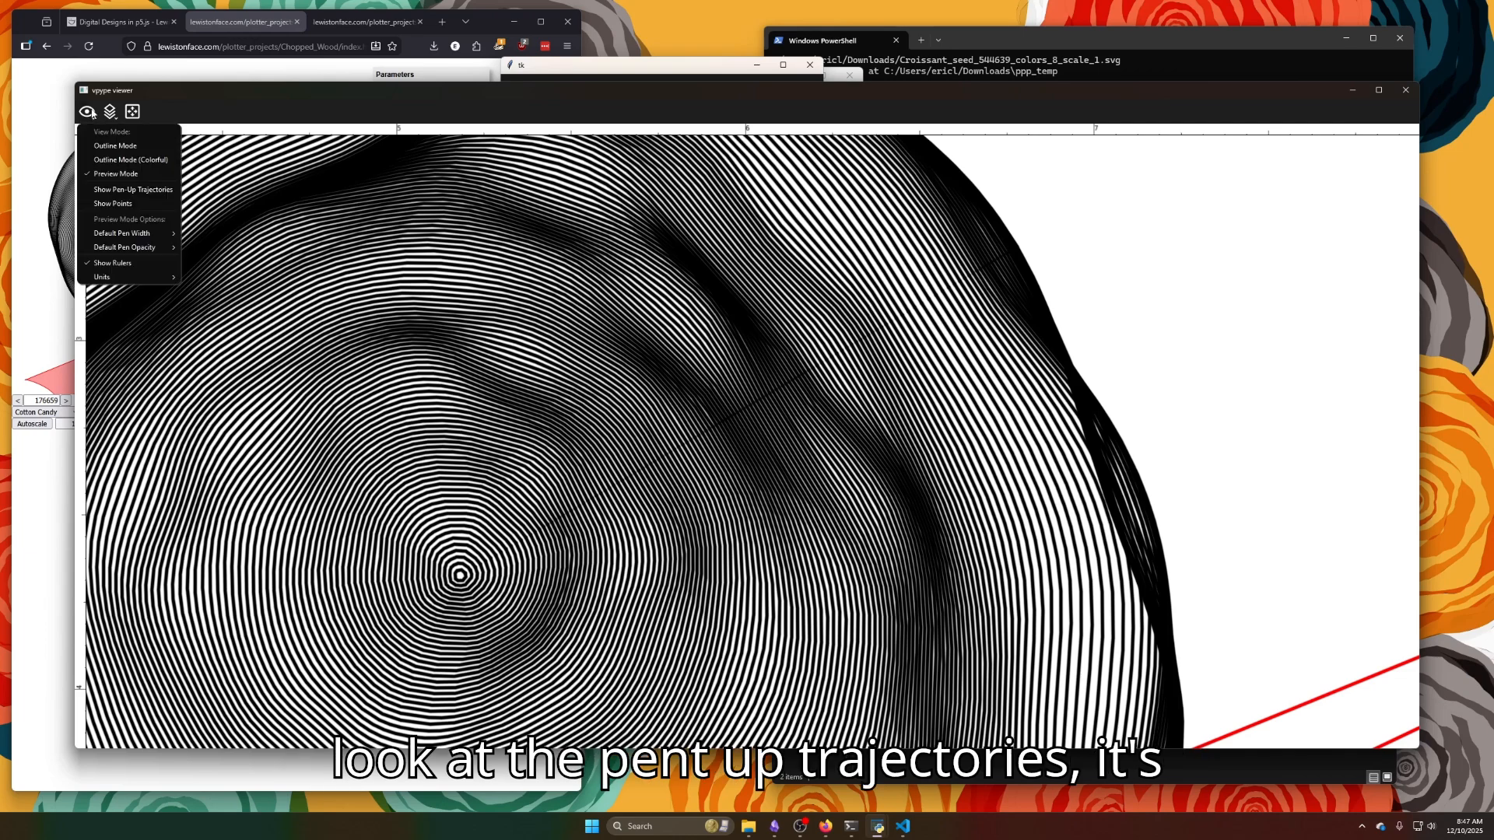
pyautogui.click(128, 194)
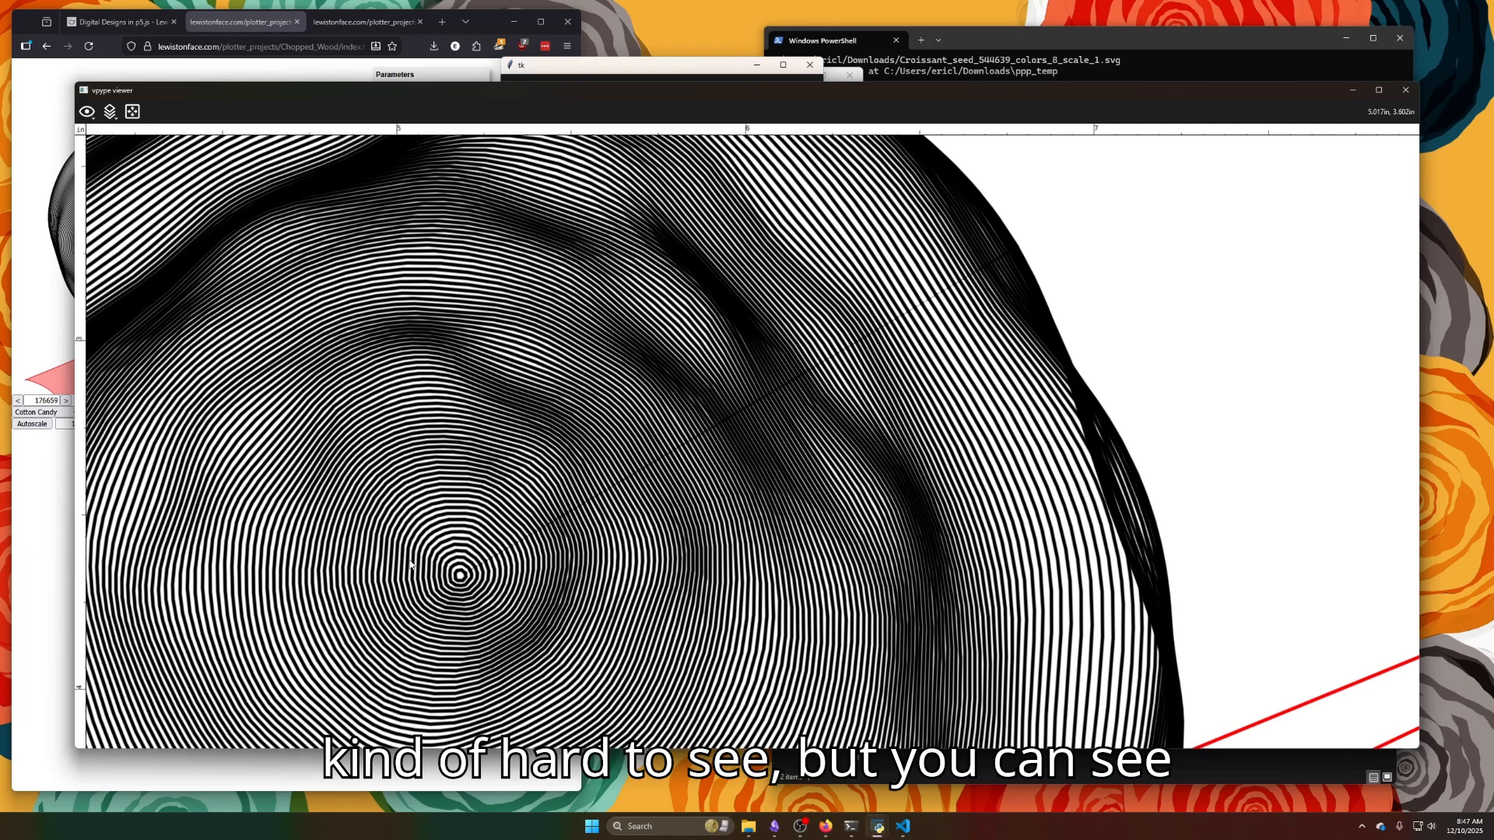
pyautogui.scroll(15, 410, 563)
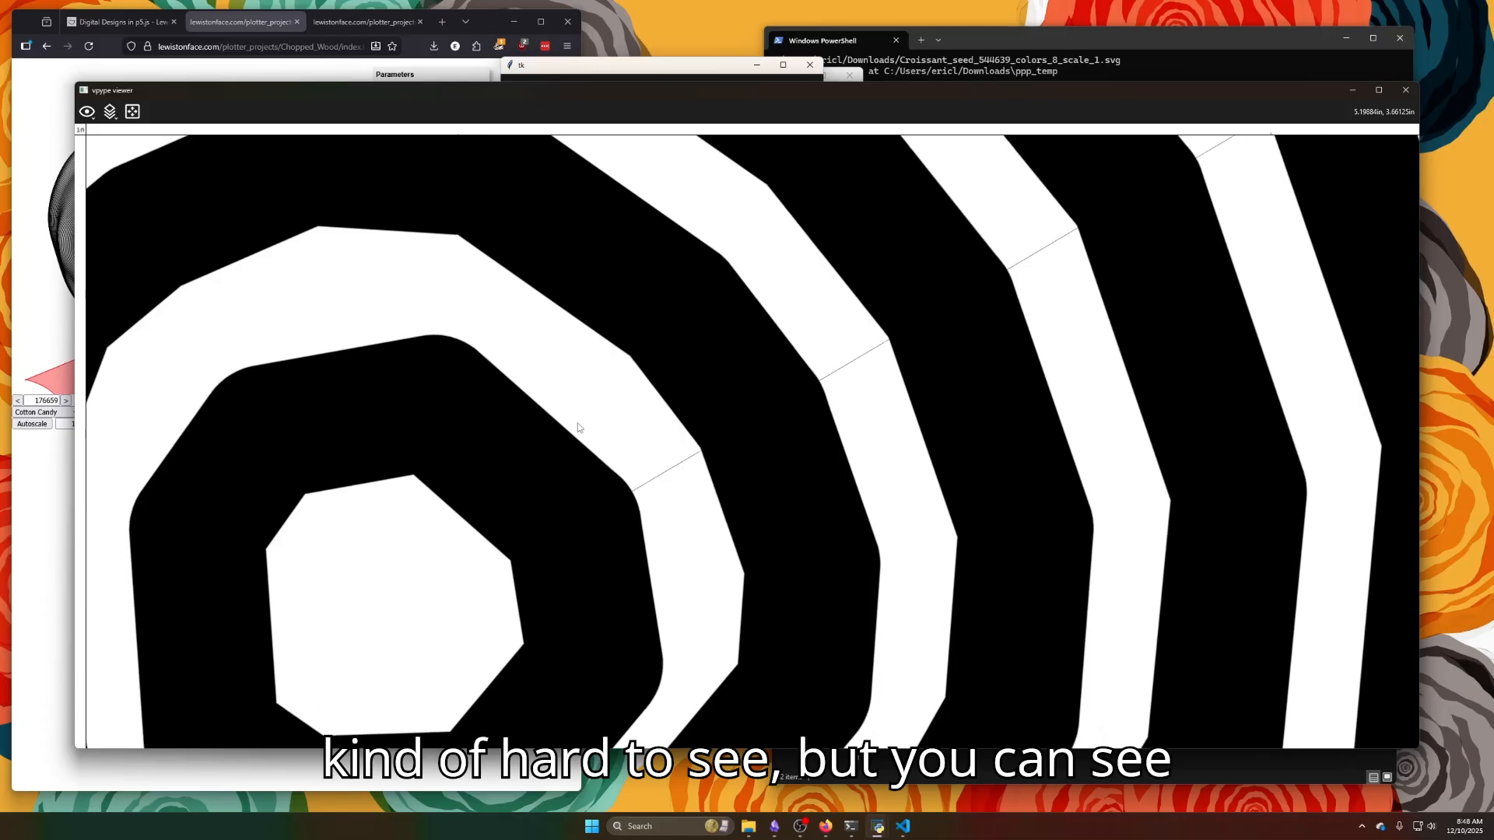
pyautogui.moveTo(591, 441); pyautogui.dragTo(451, 393)
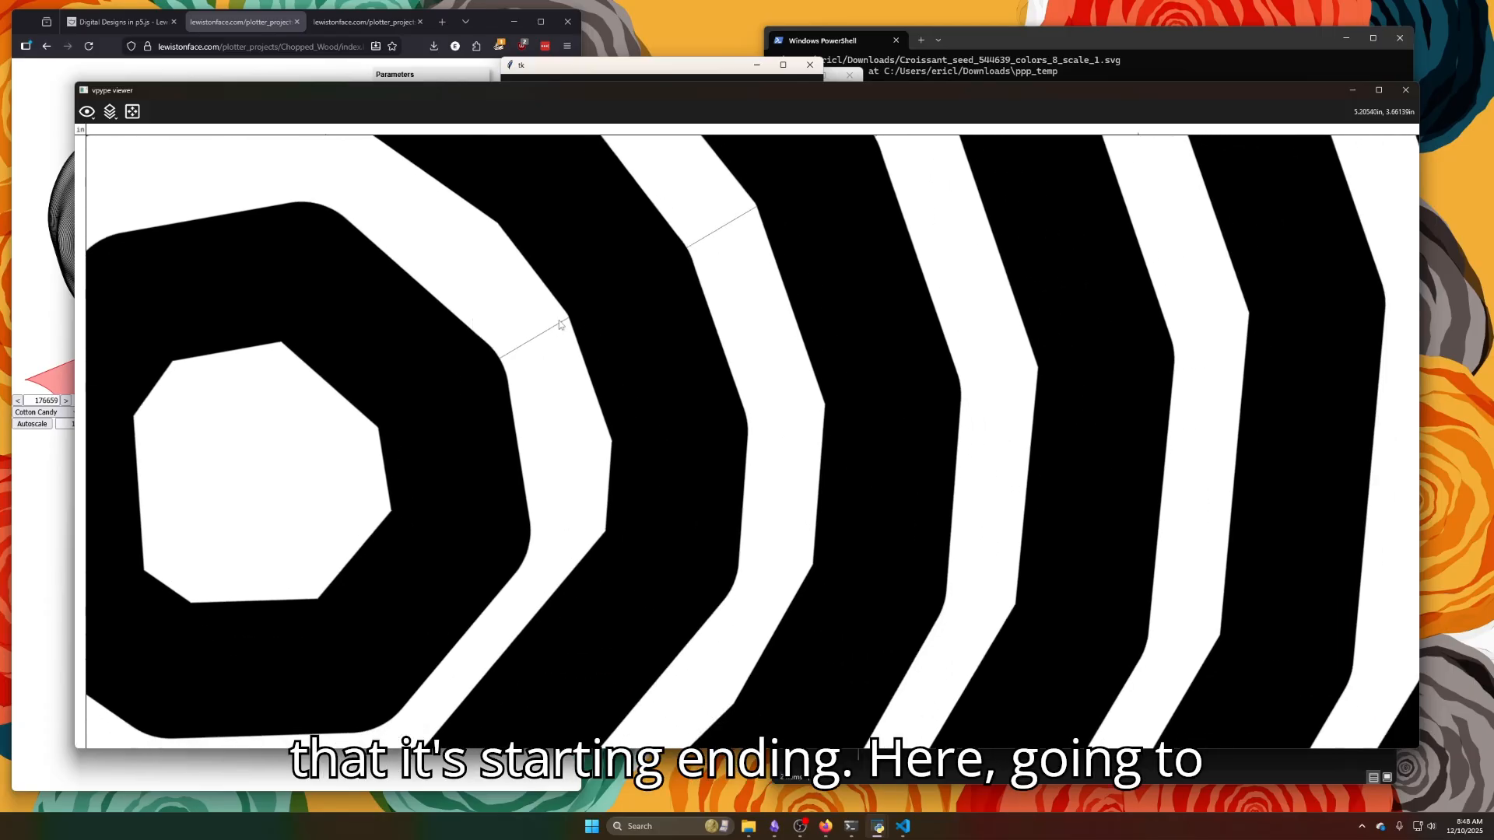
pyautogui.moveTo(631, 286); pyautogui.dragTo(487, 474)
pyautogui.scroll(-2, 557, 432)
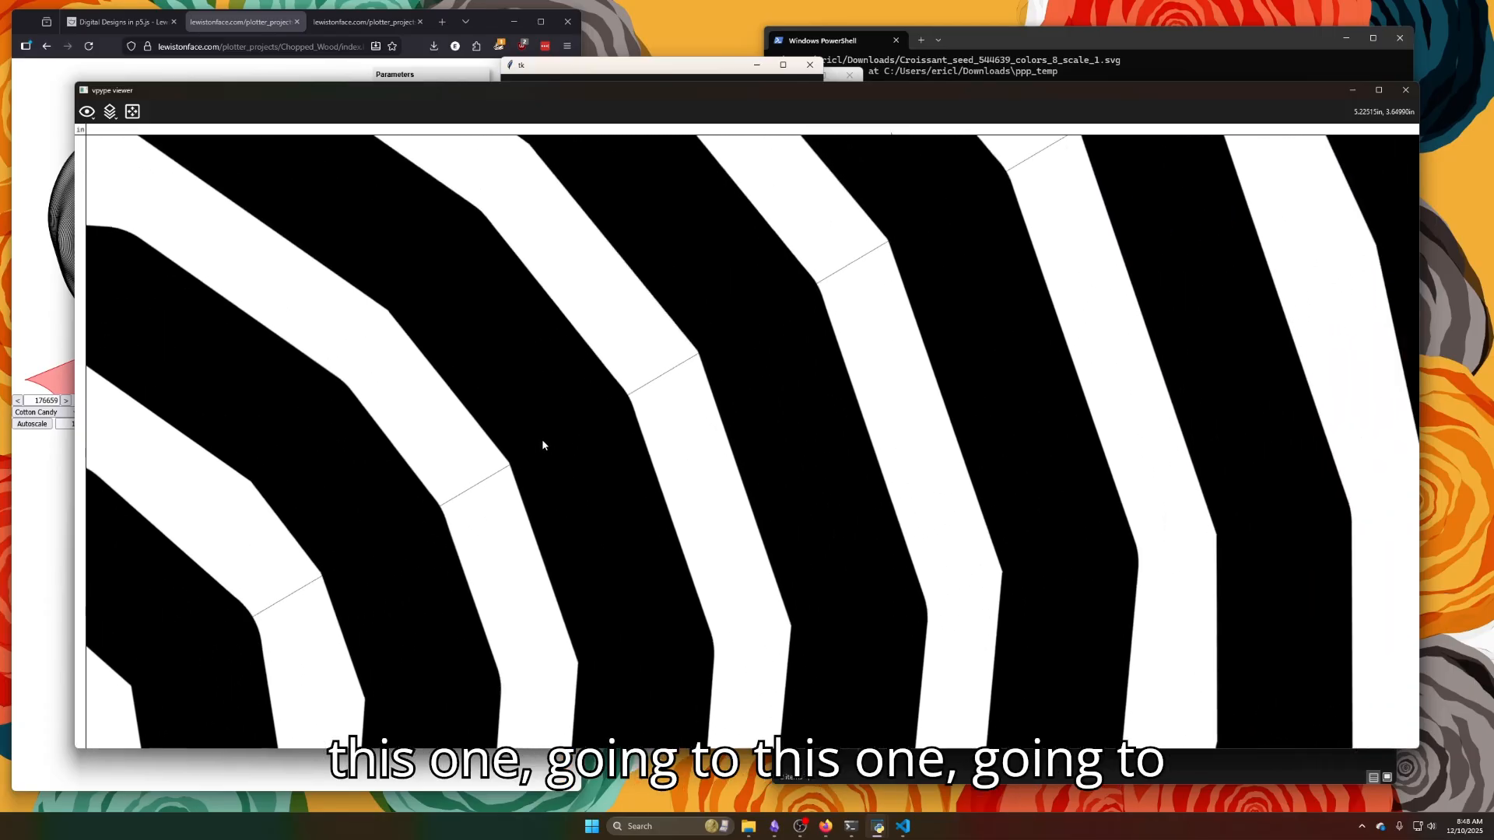
pyautogui.scroll(-2, 616, 404)
pyautogui.scroll(-3, 616, 406)
pyautogui.scroll(-8, 617, 409)
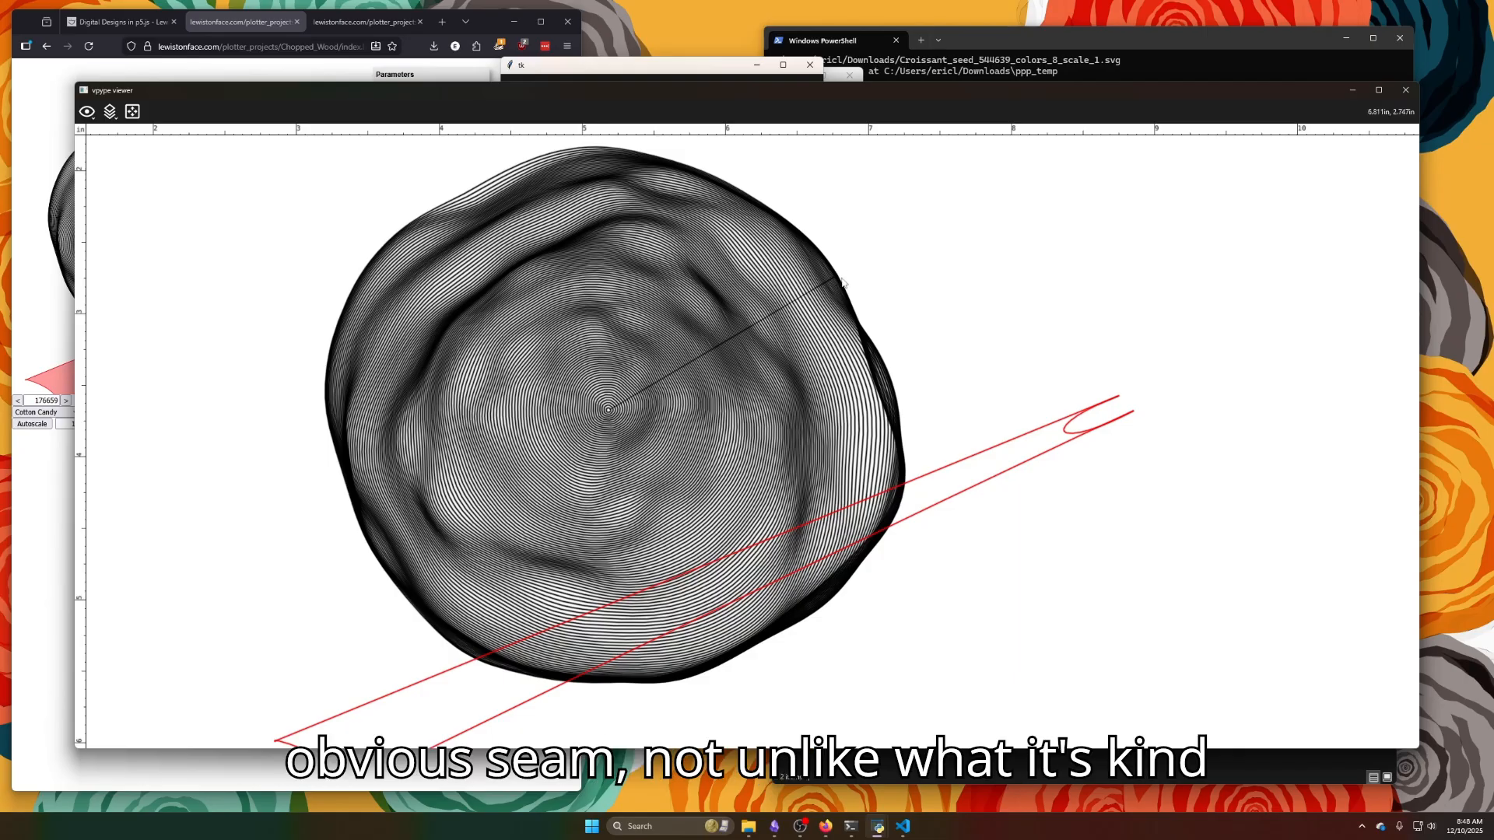
pyautogui.click(1404, 88)
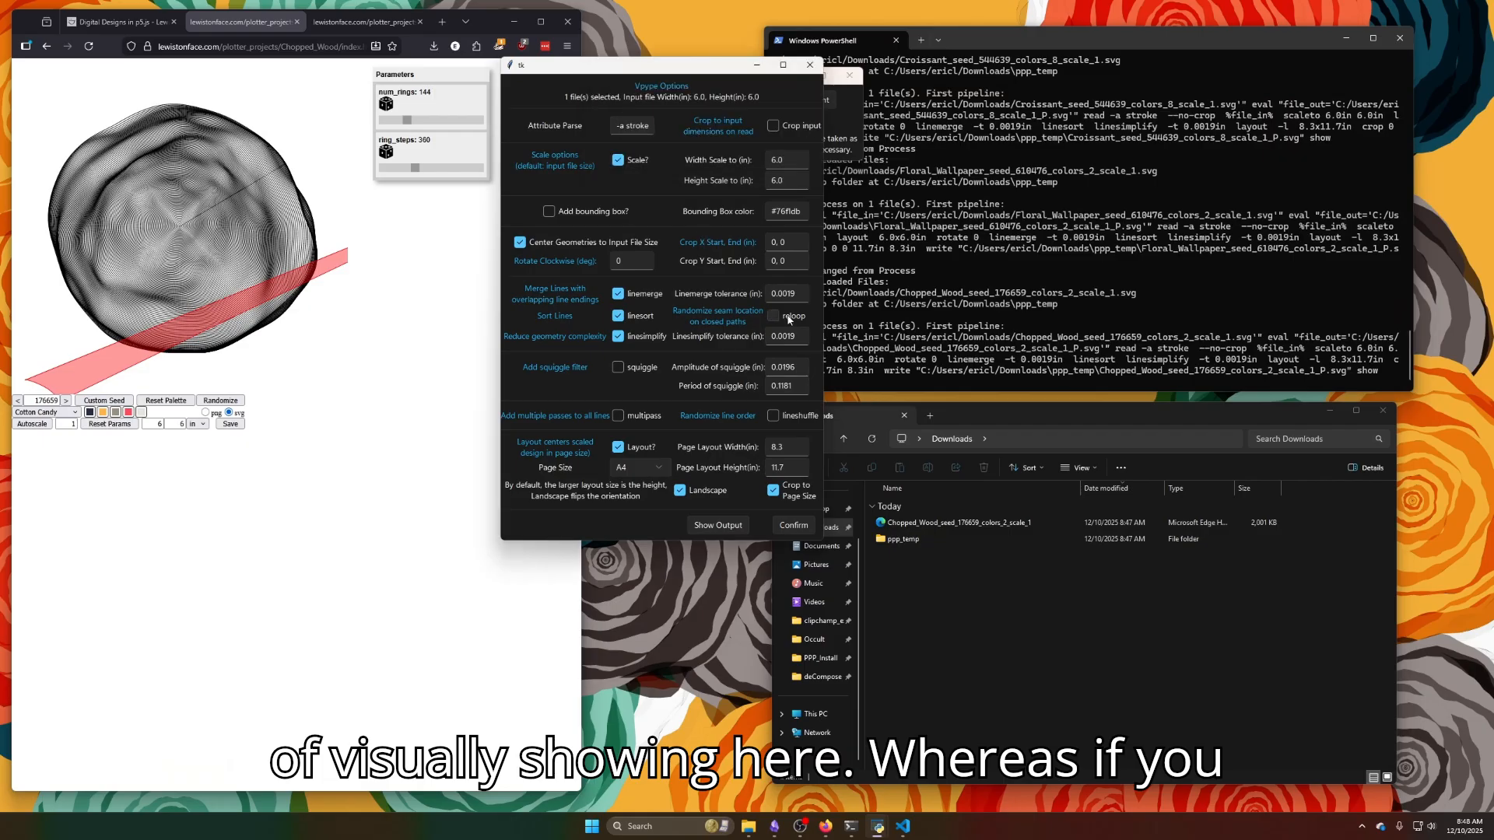
# Re-enable reloop to randomize the seam locations, preview the output, and show its pen-up trajectories.
pyautogui.click(790, 317)
pyautogui.click(717, 526)
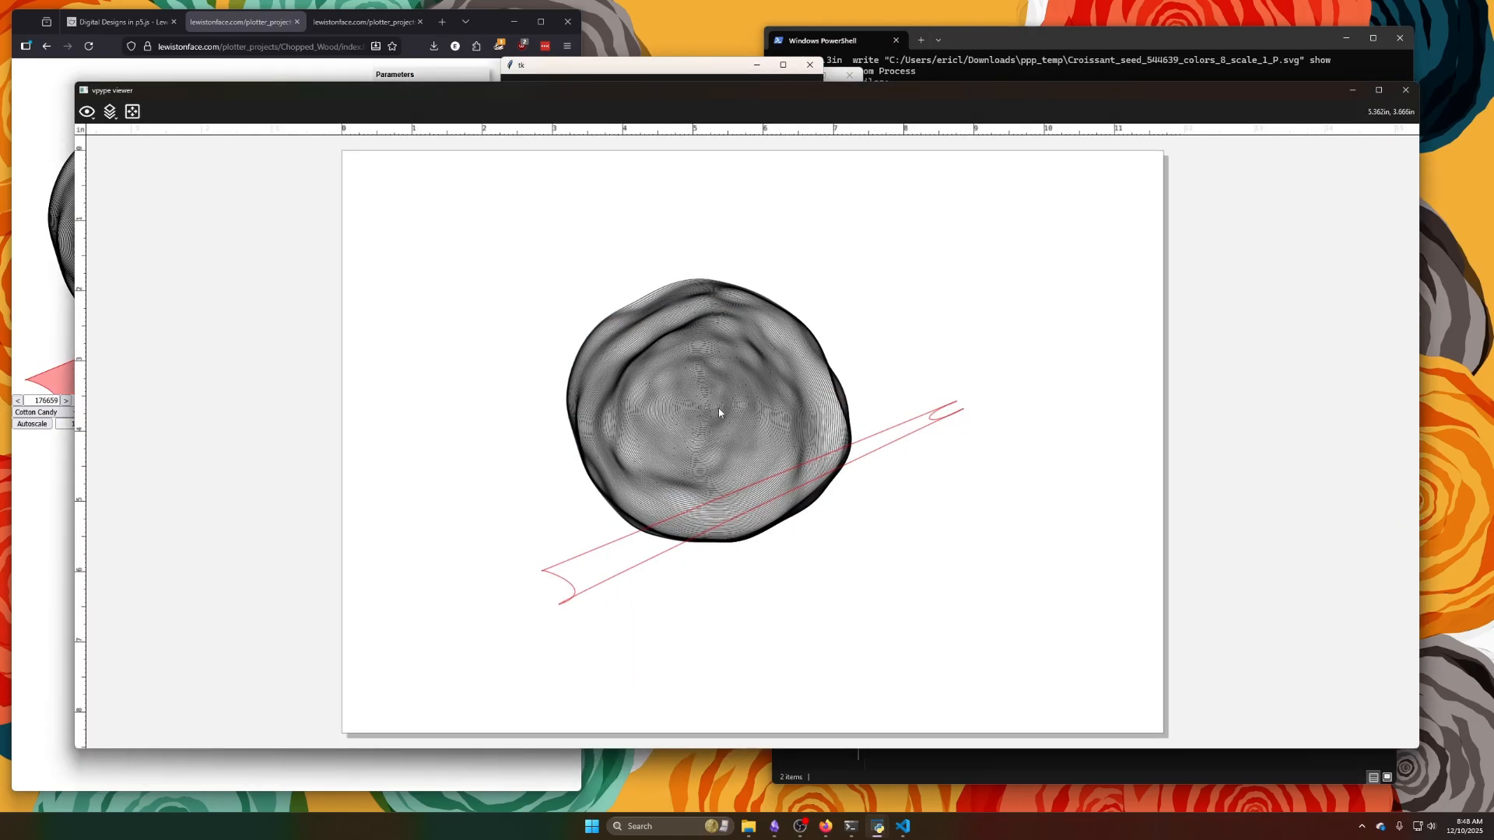
pyautogui.scroll(5, 718, 413)
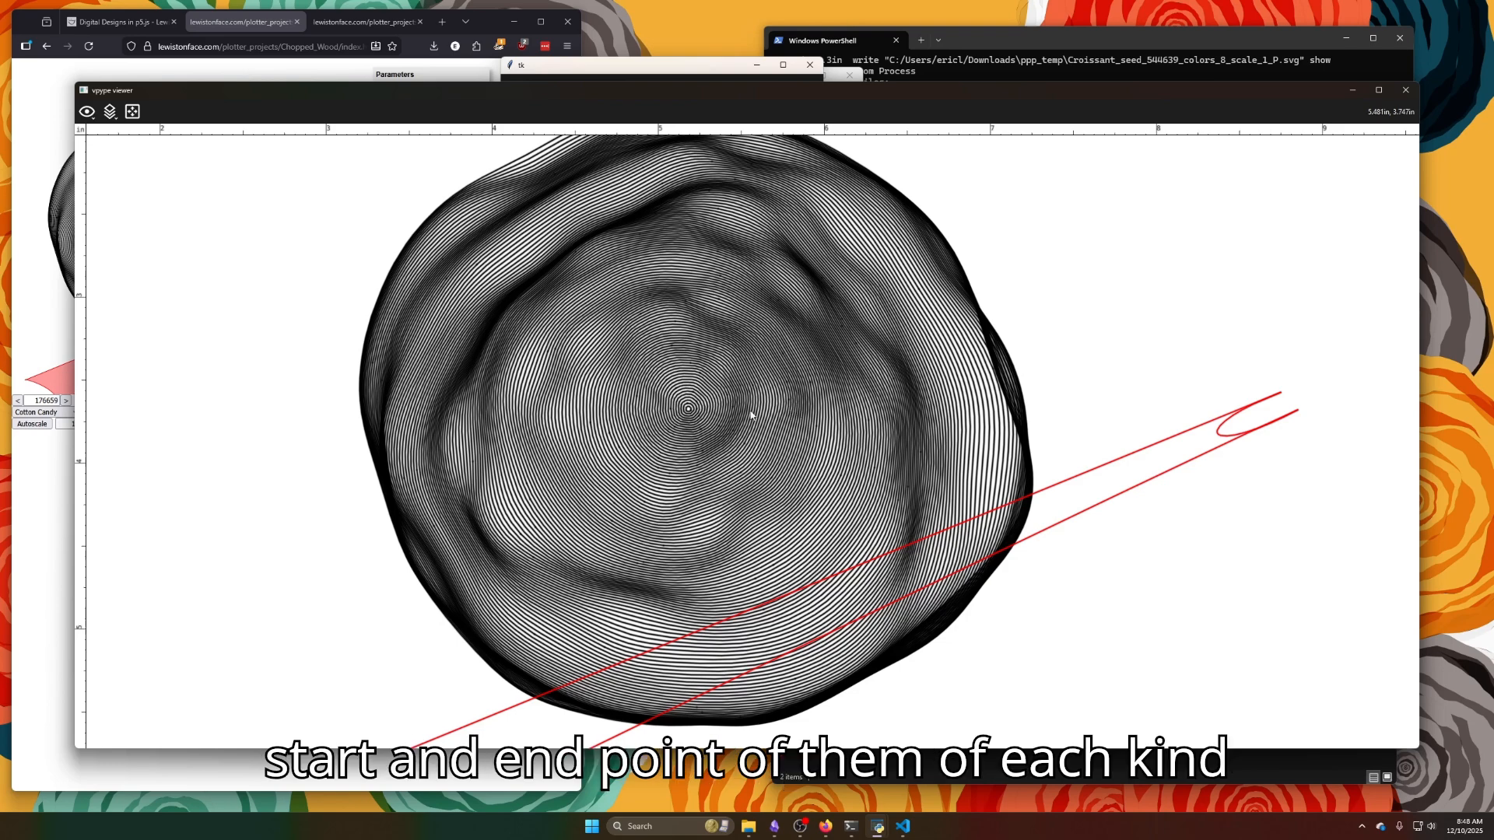
pyautogui.hscroll(5, 724, 317)
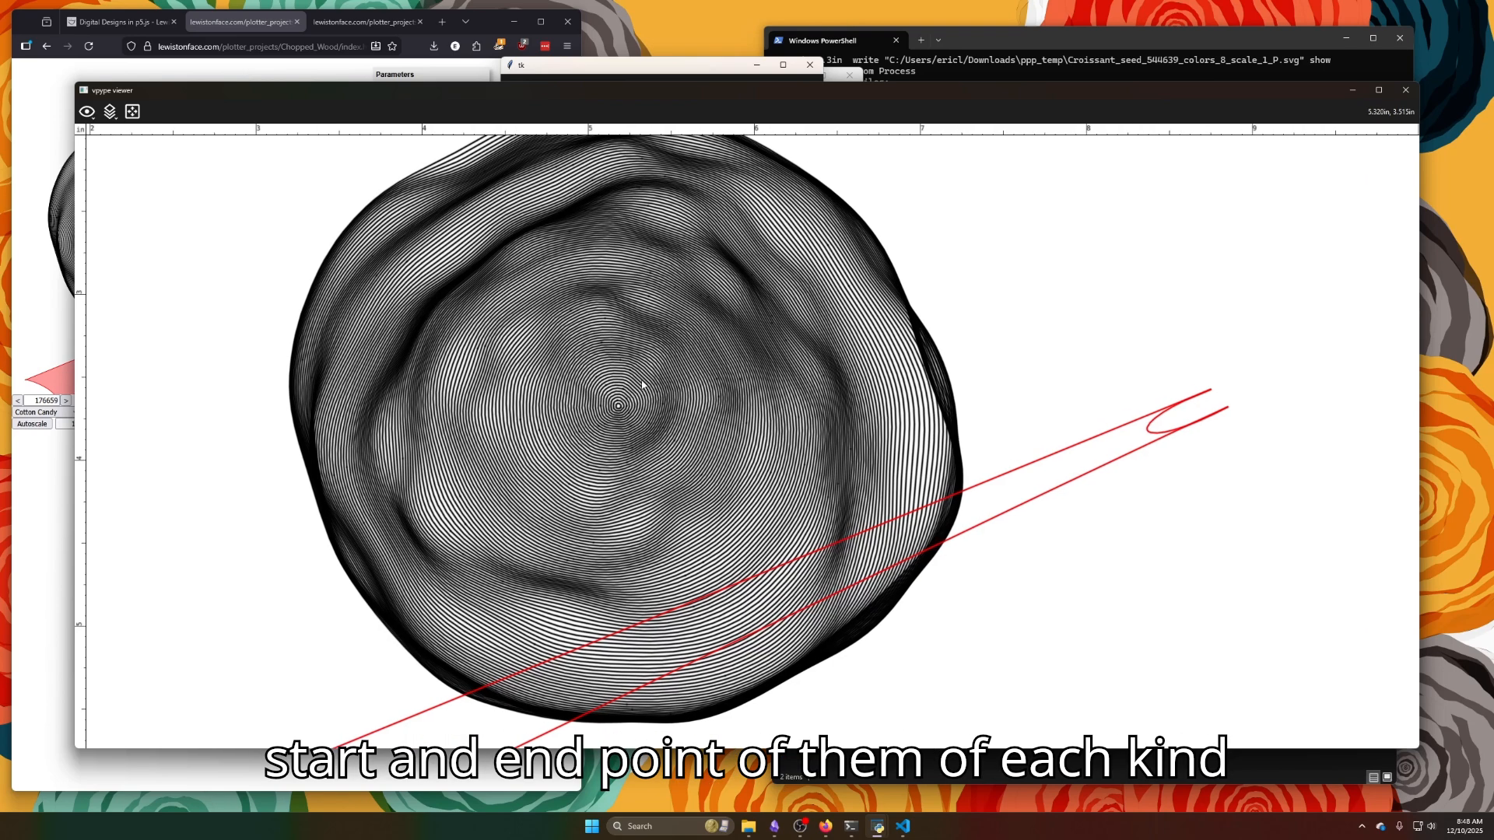
pyautogui.click(86, 111)
pyautogui.click(115, 190)
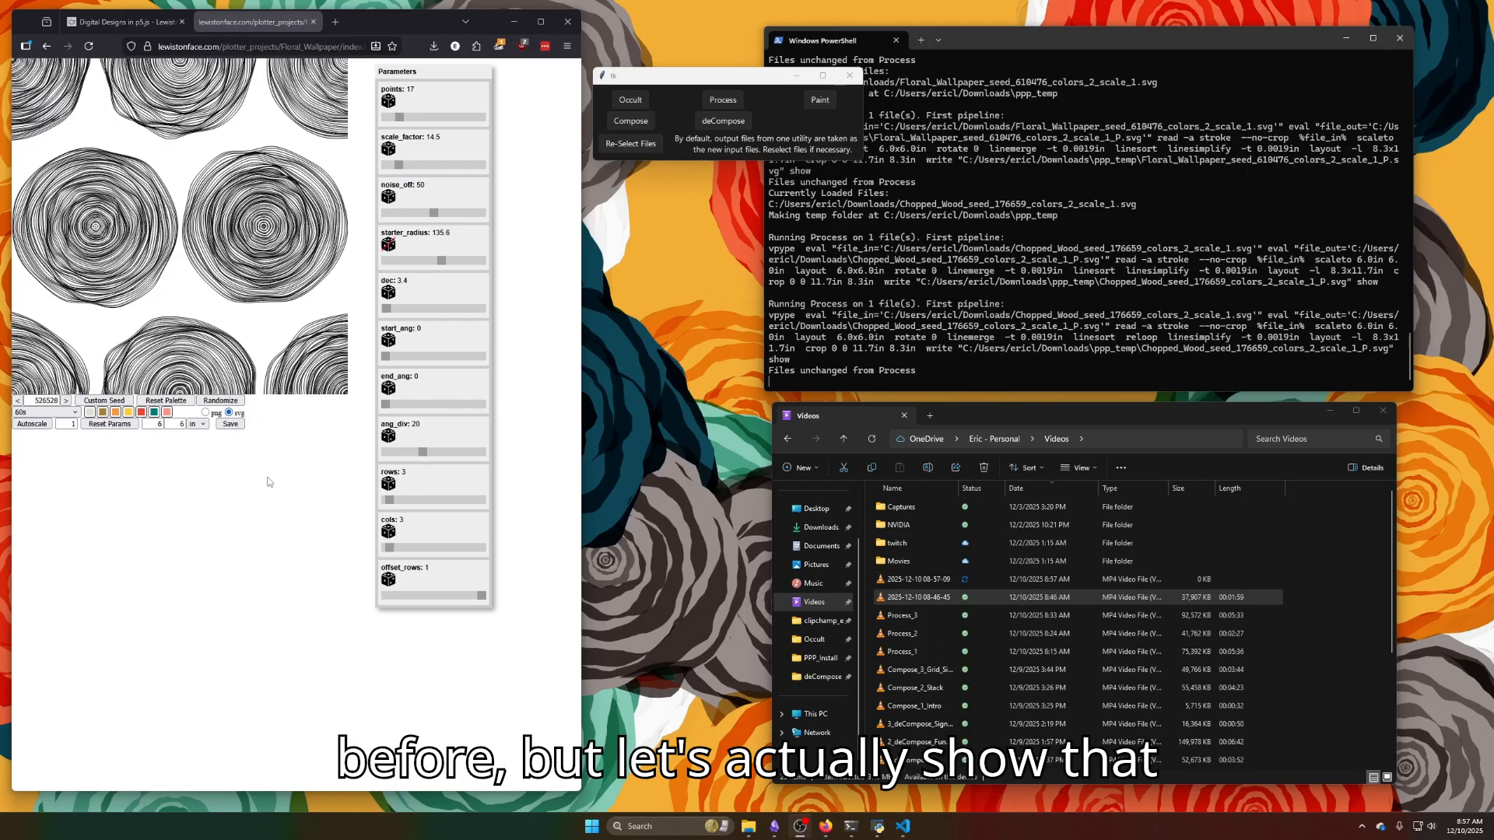
# Save the current Floral Wallpaper design and three further randomized variations as SVG files.
pyautogui.click(231, 424)
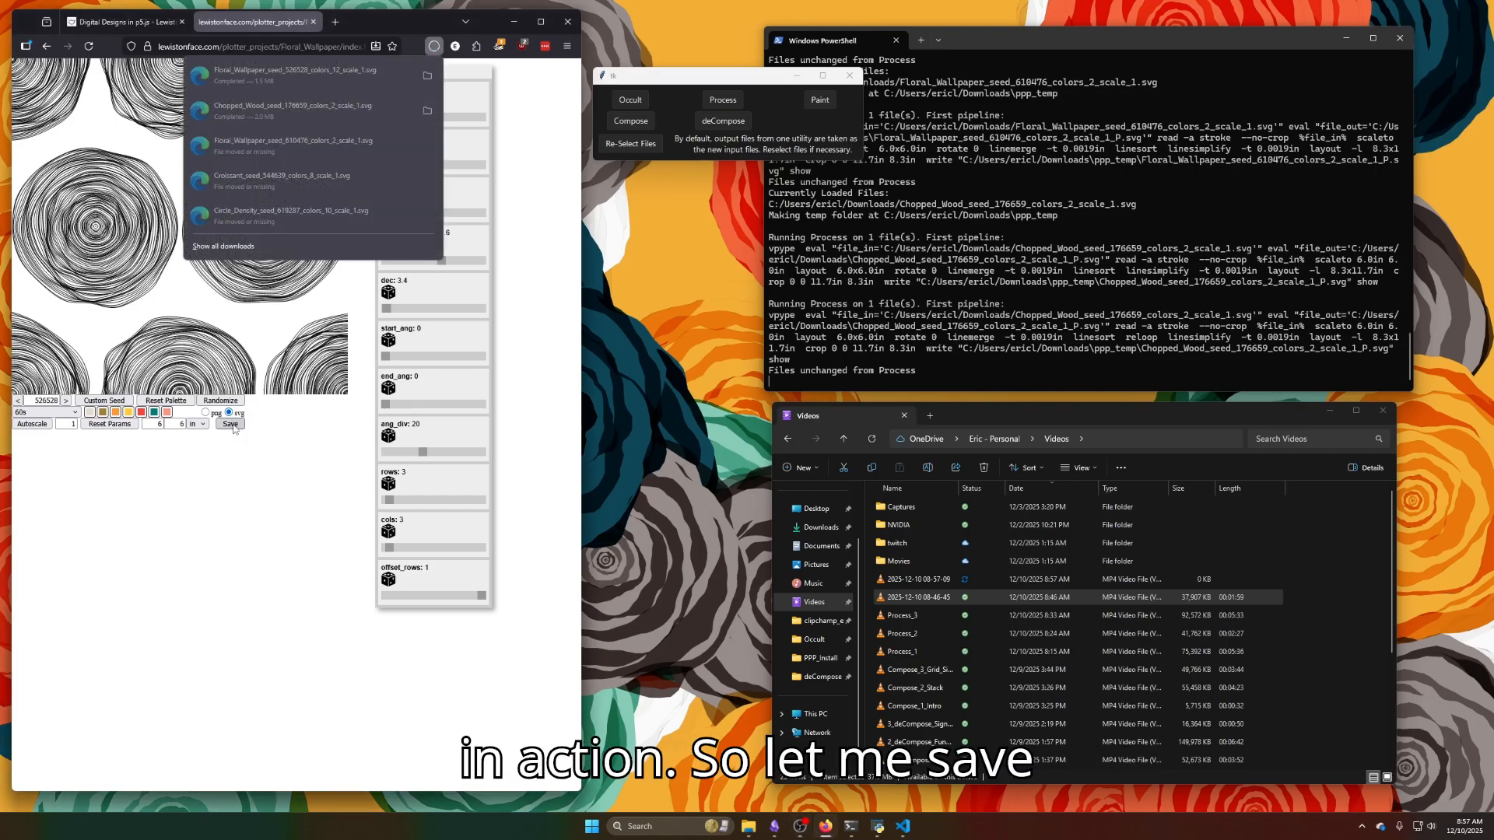
pyautogui.click(233, 403)
pyautogui.click(232, 424)
pyautogui.click(236, 402)
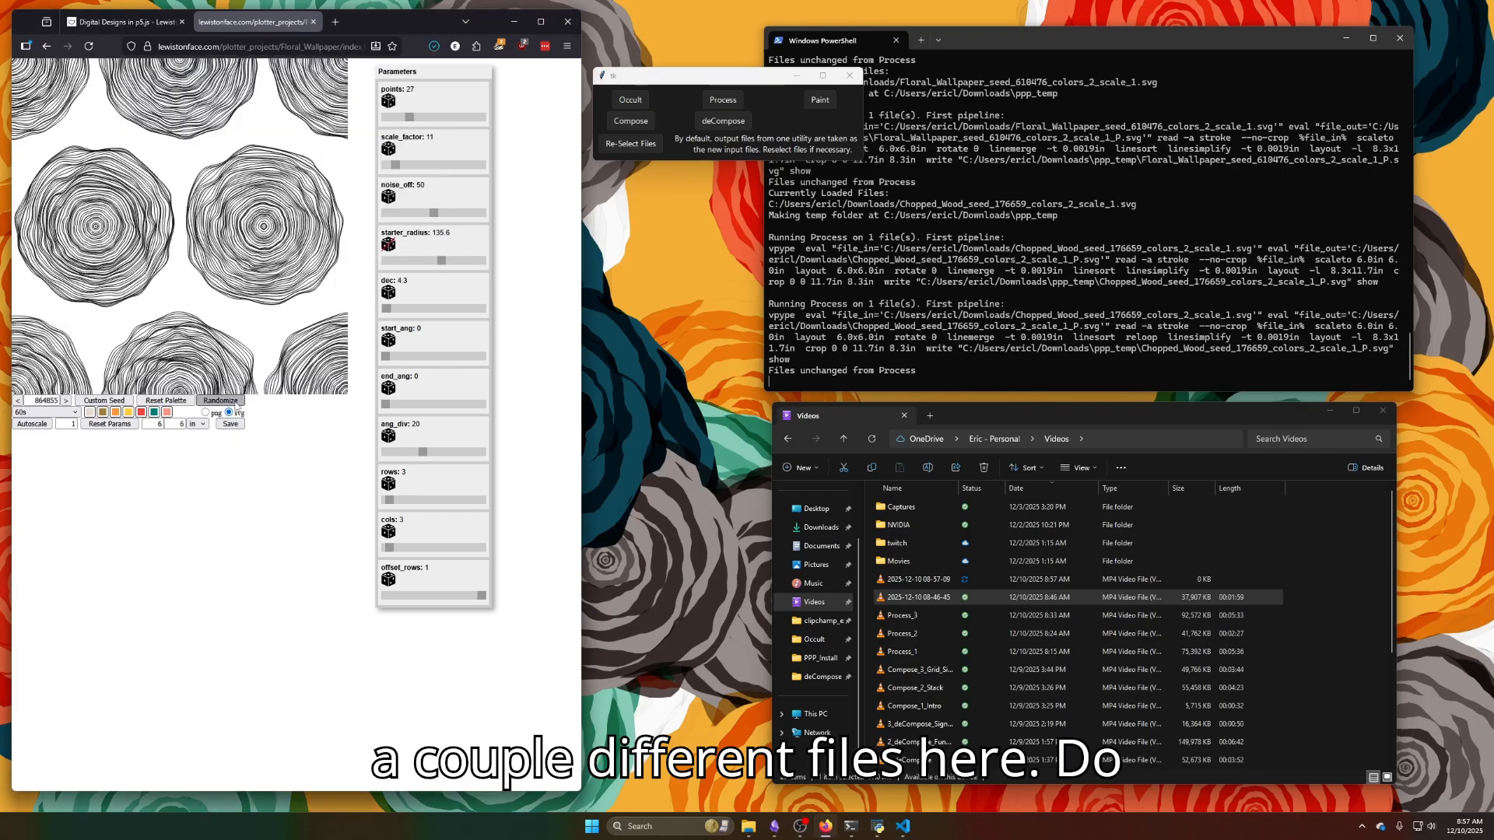
pyautogui.click(236, 402)
pyautogui.click(232, 424)
pyautogui.click(238, 411)
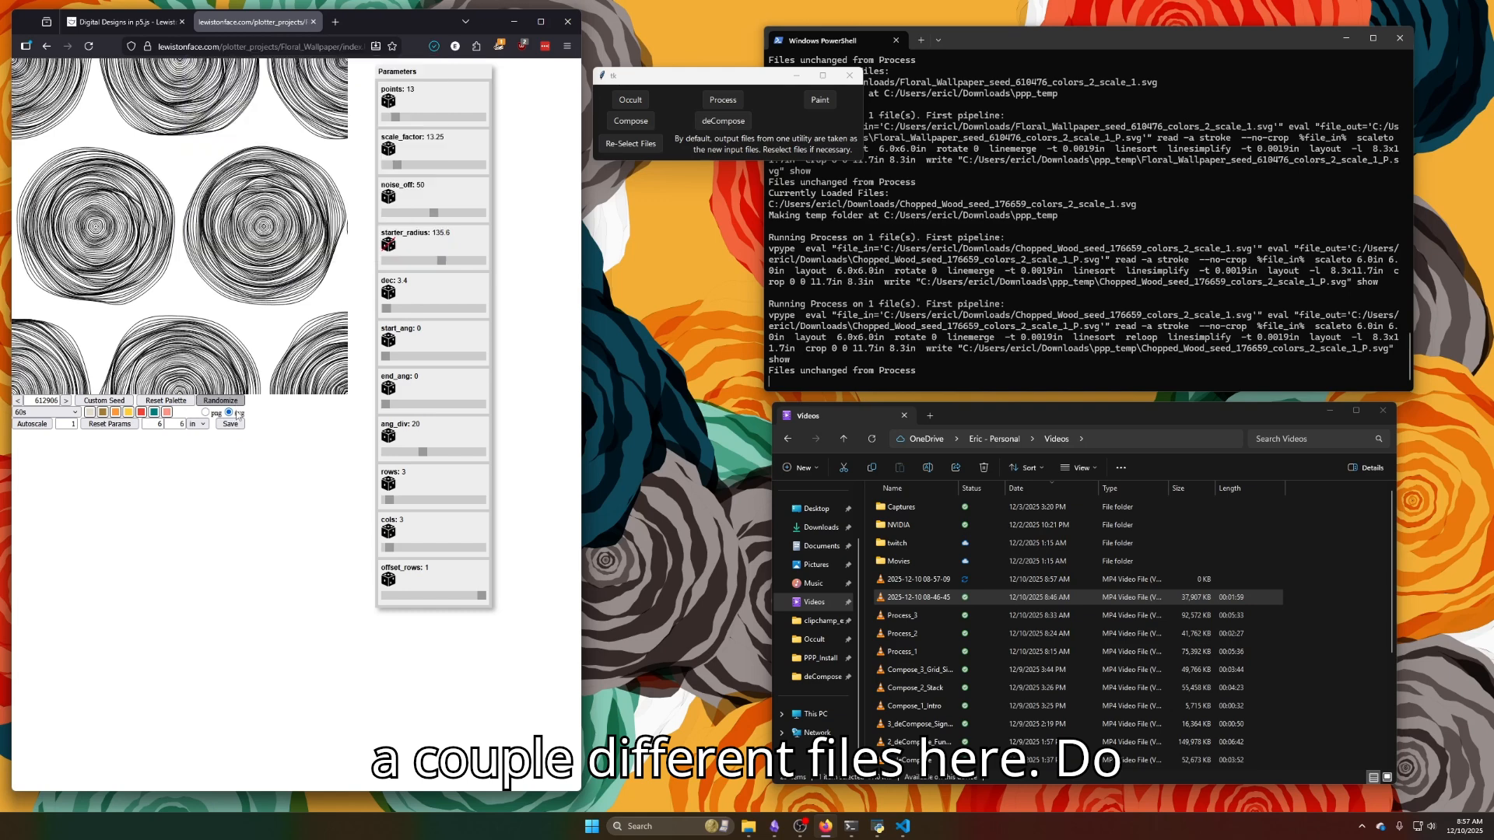
pyautogui.click(236, 402)
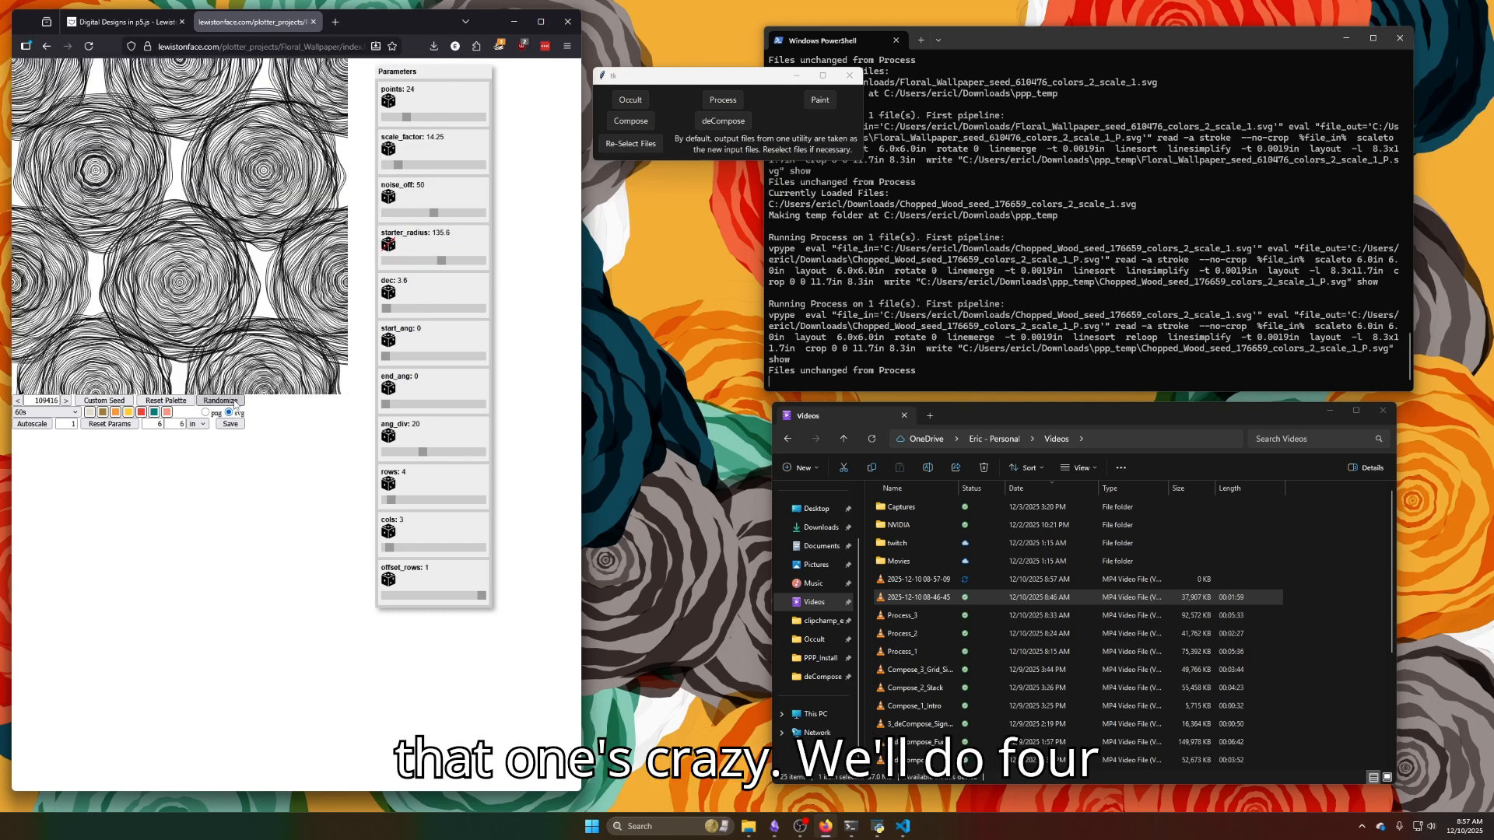
pyautogui.click(231, 424)
pyautogui.click(341, 542)
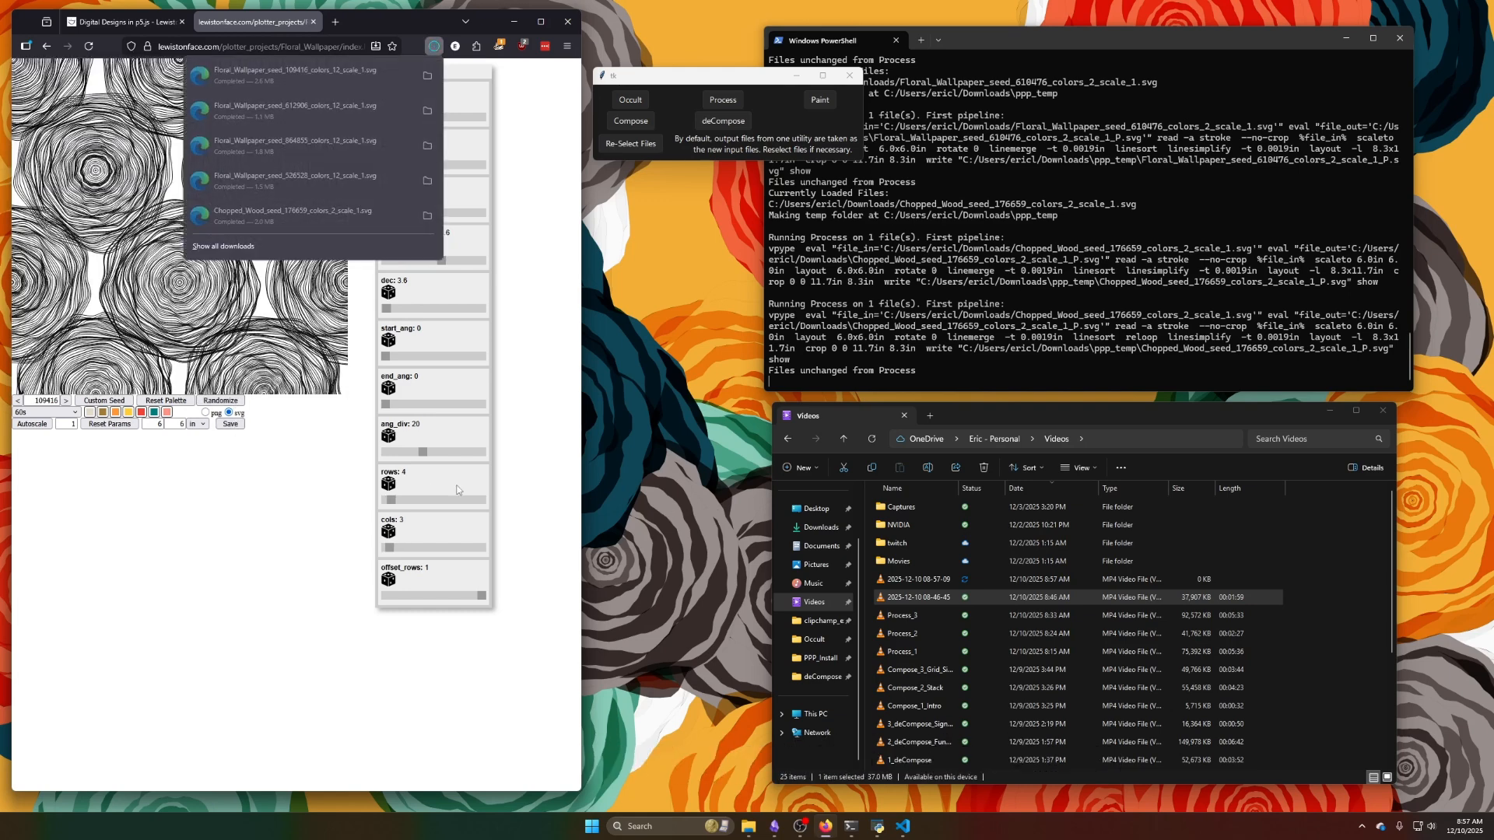
# Delete the Chopped Wood SVG from the Downloads folder.
pyautogui.click(821, 527)
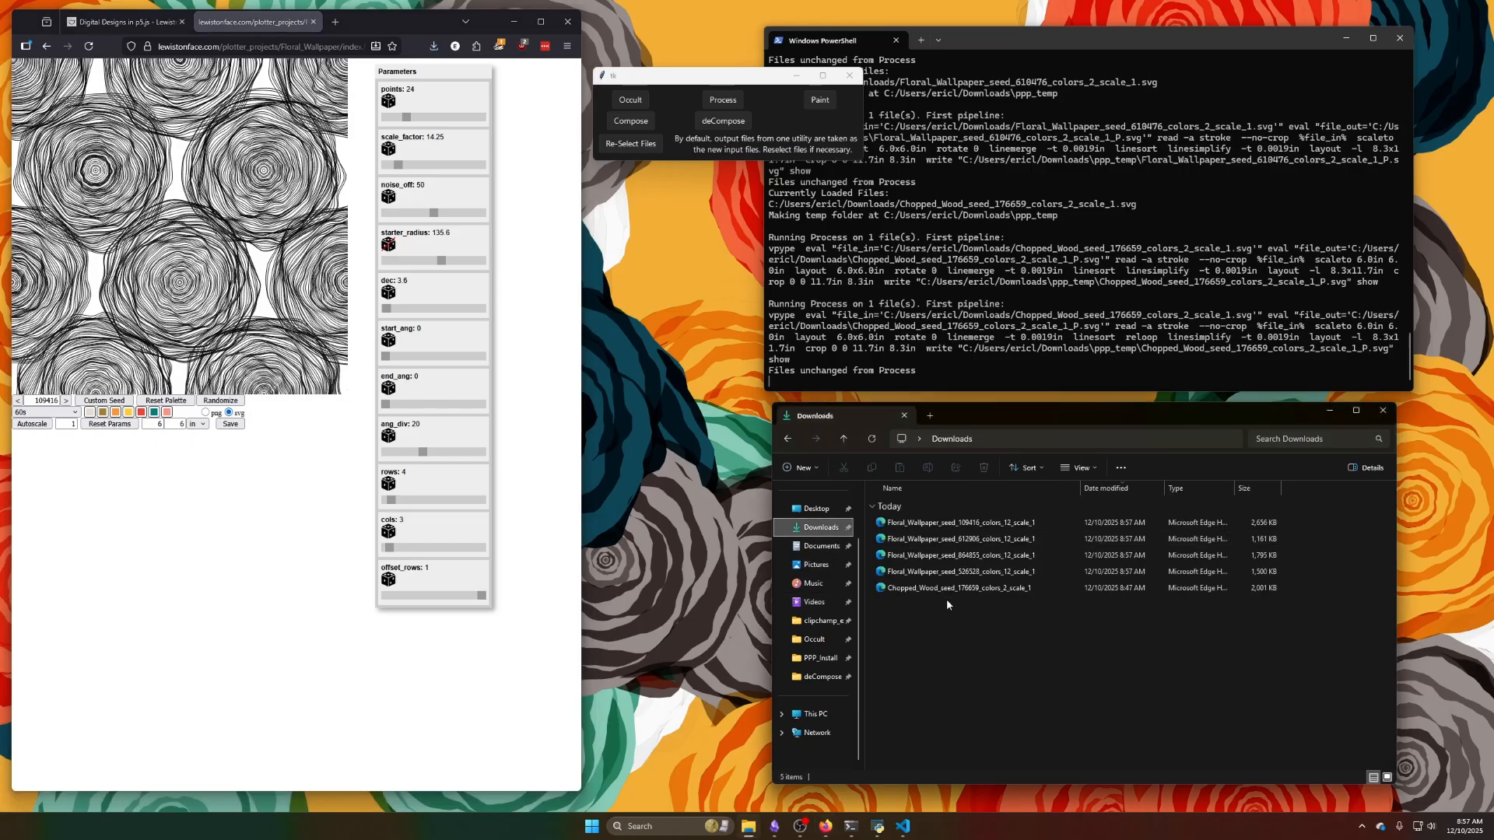
pyautogui.click(944, 591)
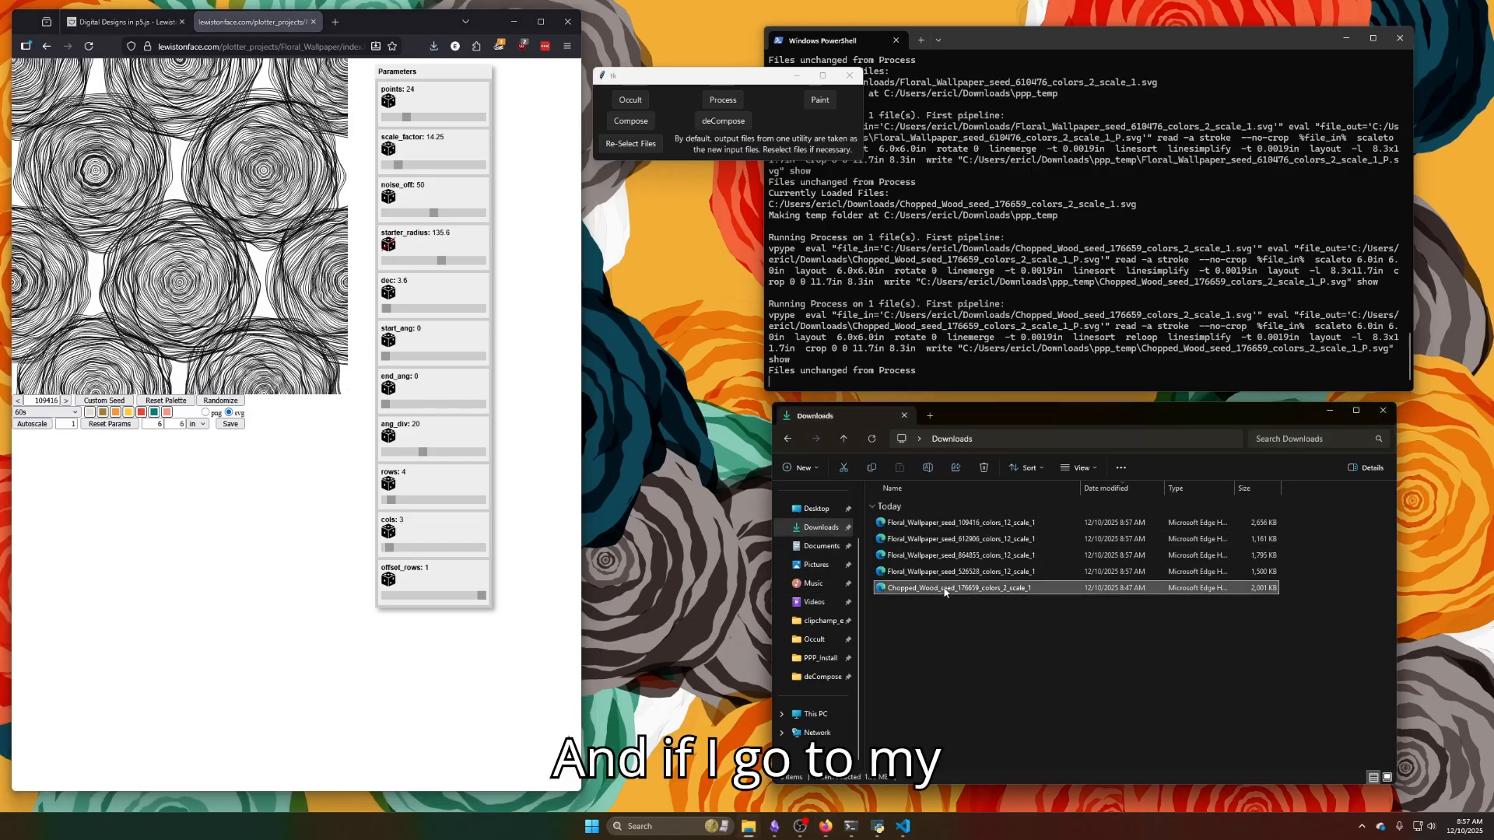
pyautogui.press('Delete')
# Reselect all four Floral Wallpaper SVGs as input files and open them in the Process utility.
pyautogui.click(642, 149)
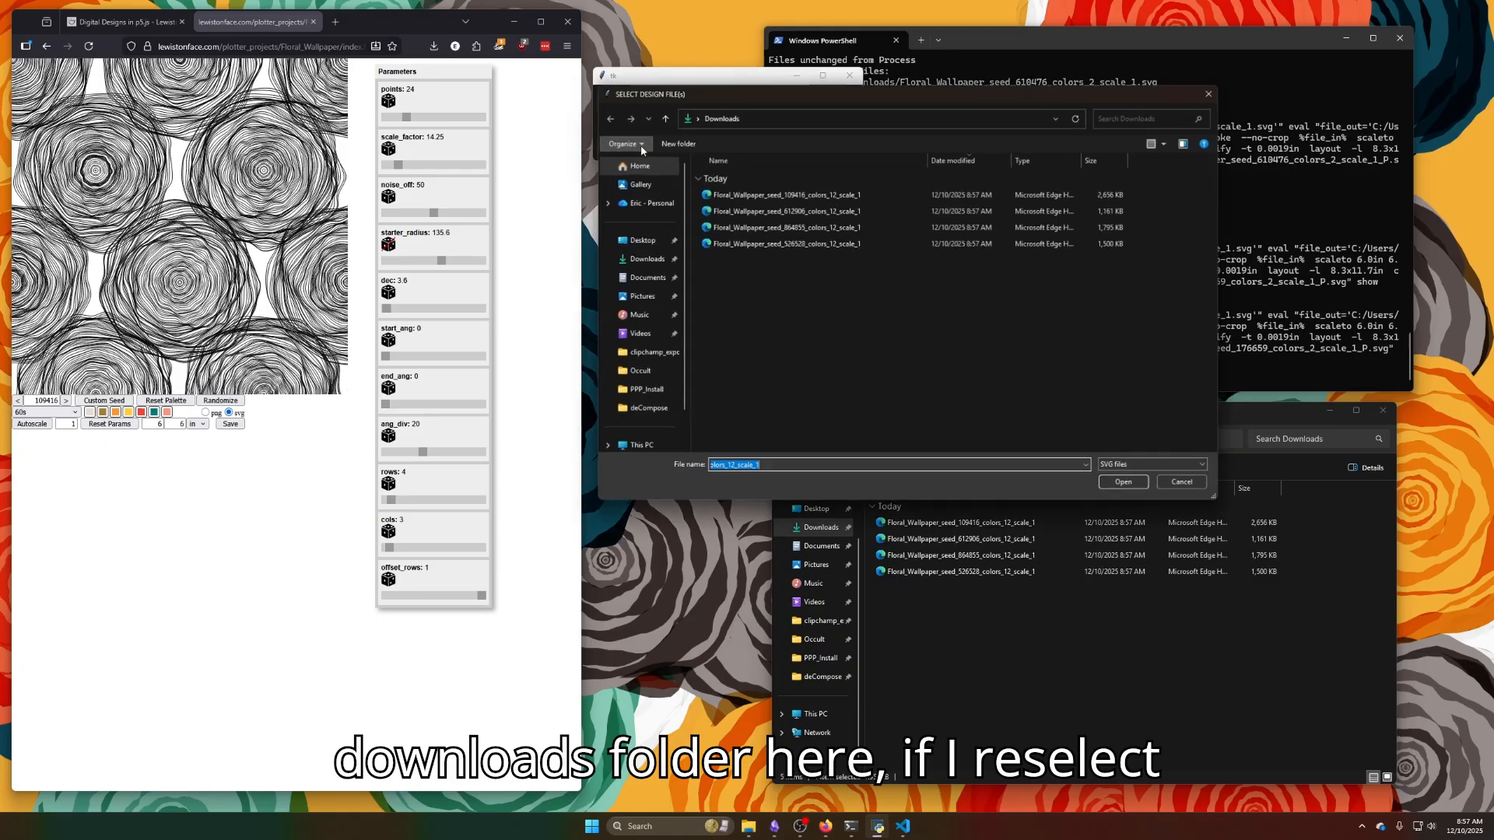
pyautogui.moveTo(793, 308); pyautogui.dragTo(778, 203)
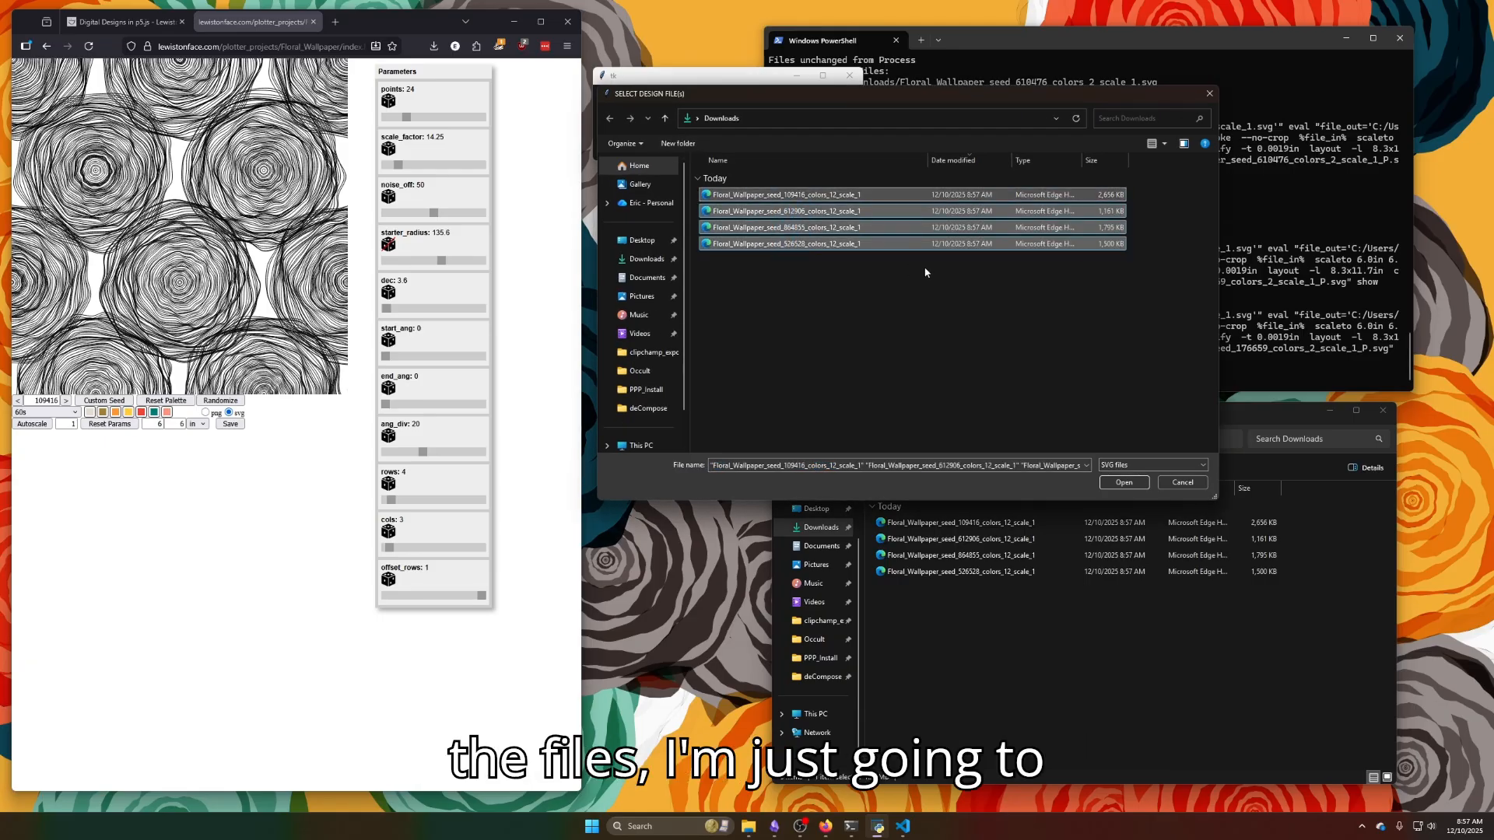
pyautogui.click(1122, 482)
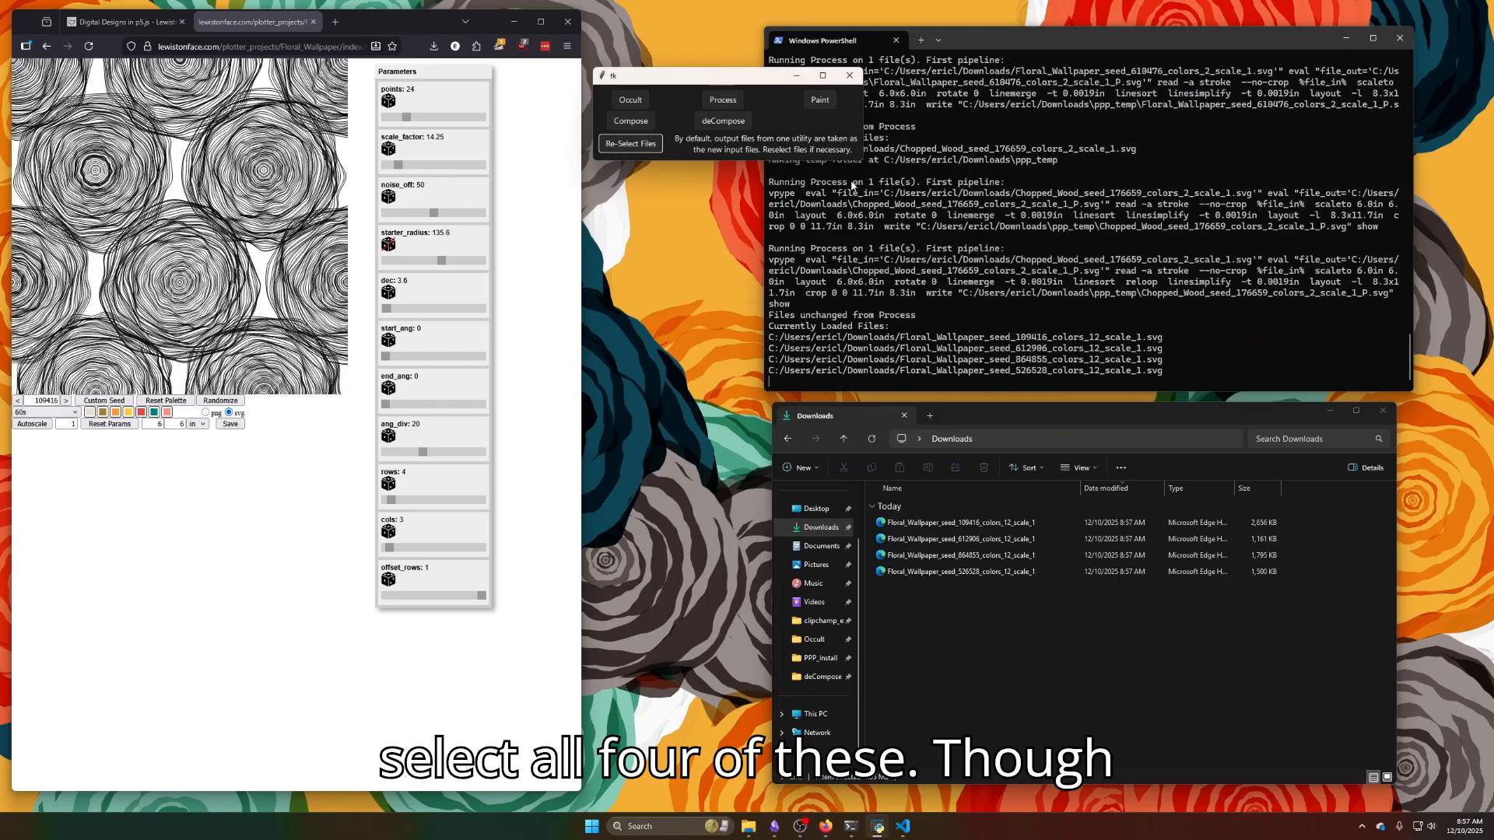
pyautogui.click(721, 102)
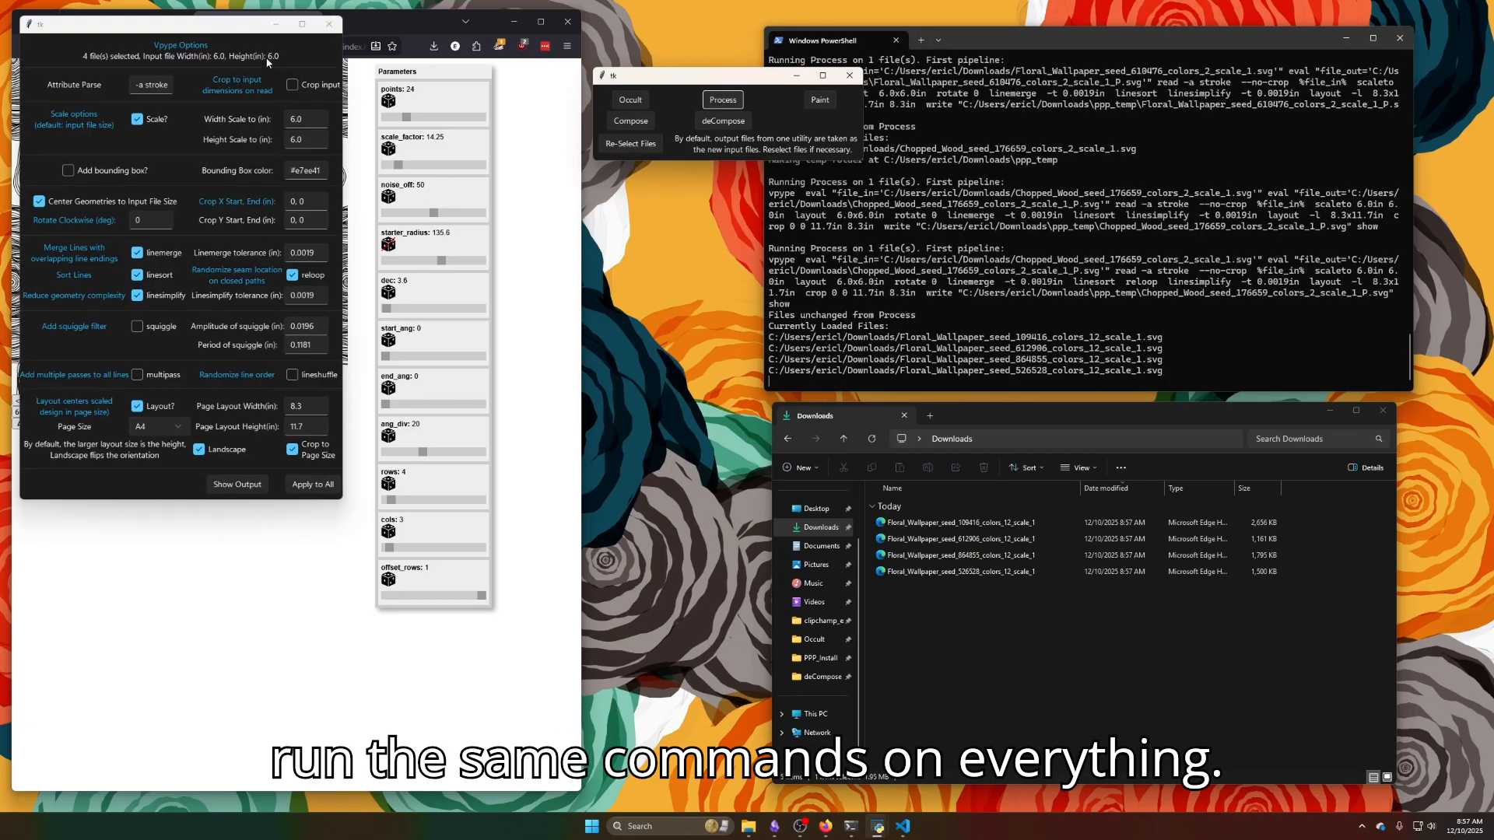
# Enable cropping to the input dimensions and turn off scaling and geometry centering for the four Floral Wallpaper files.
pyautogui.moveTo(235, 39); pyautogui.dragTo(776, 86)
pyautogui.click(834, 132)
pyautogui.click(677, 166)
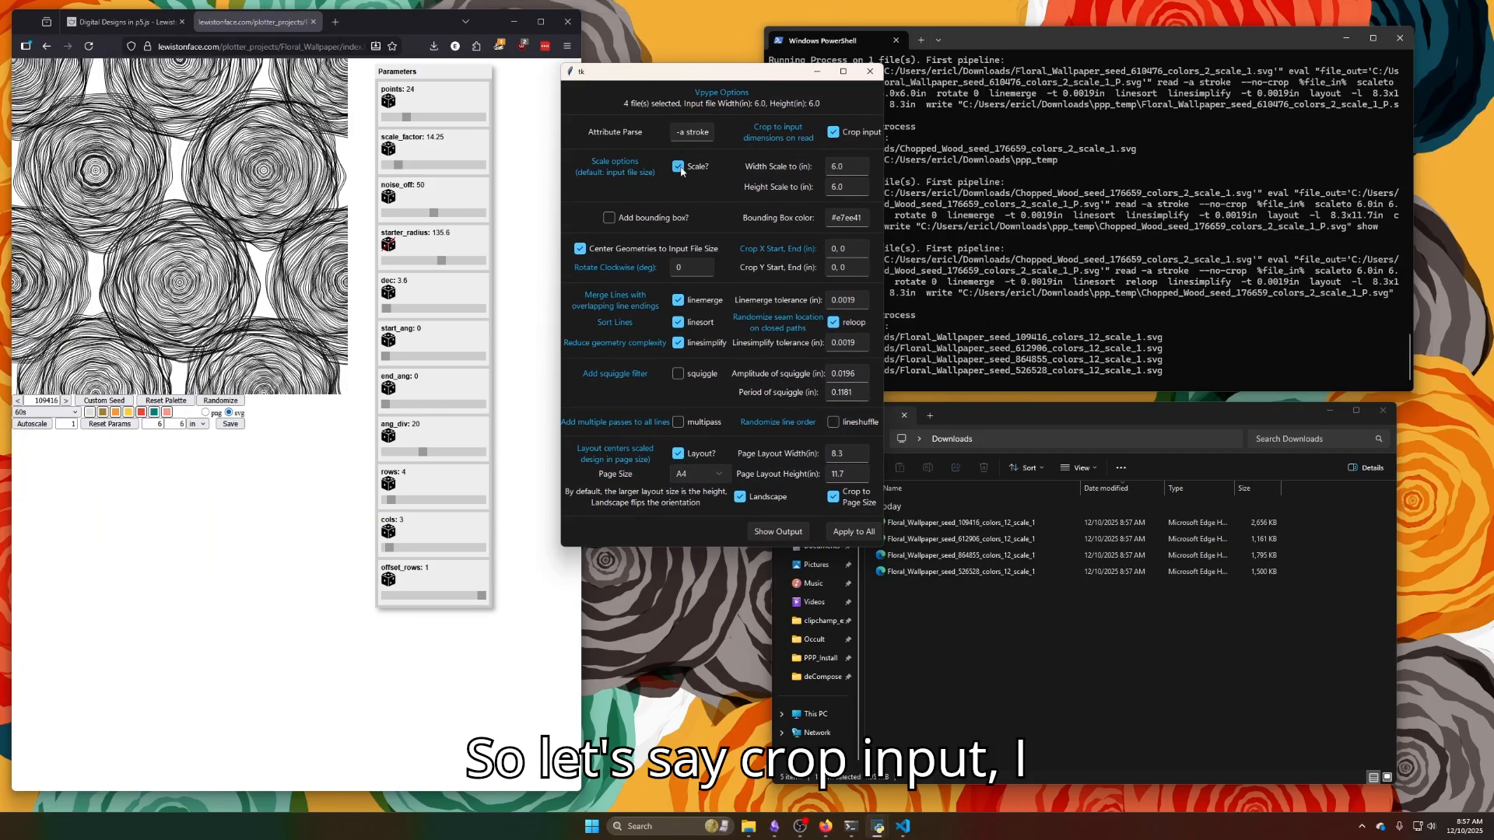
pyautogui.click(666, 250)
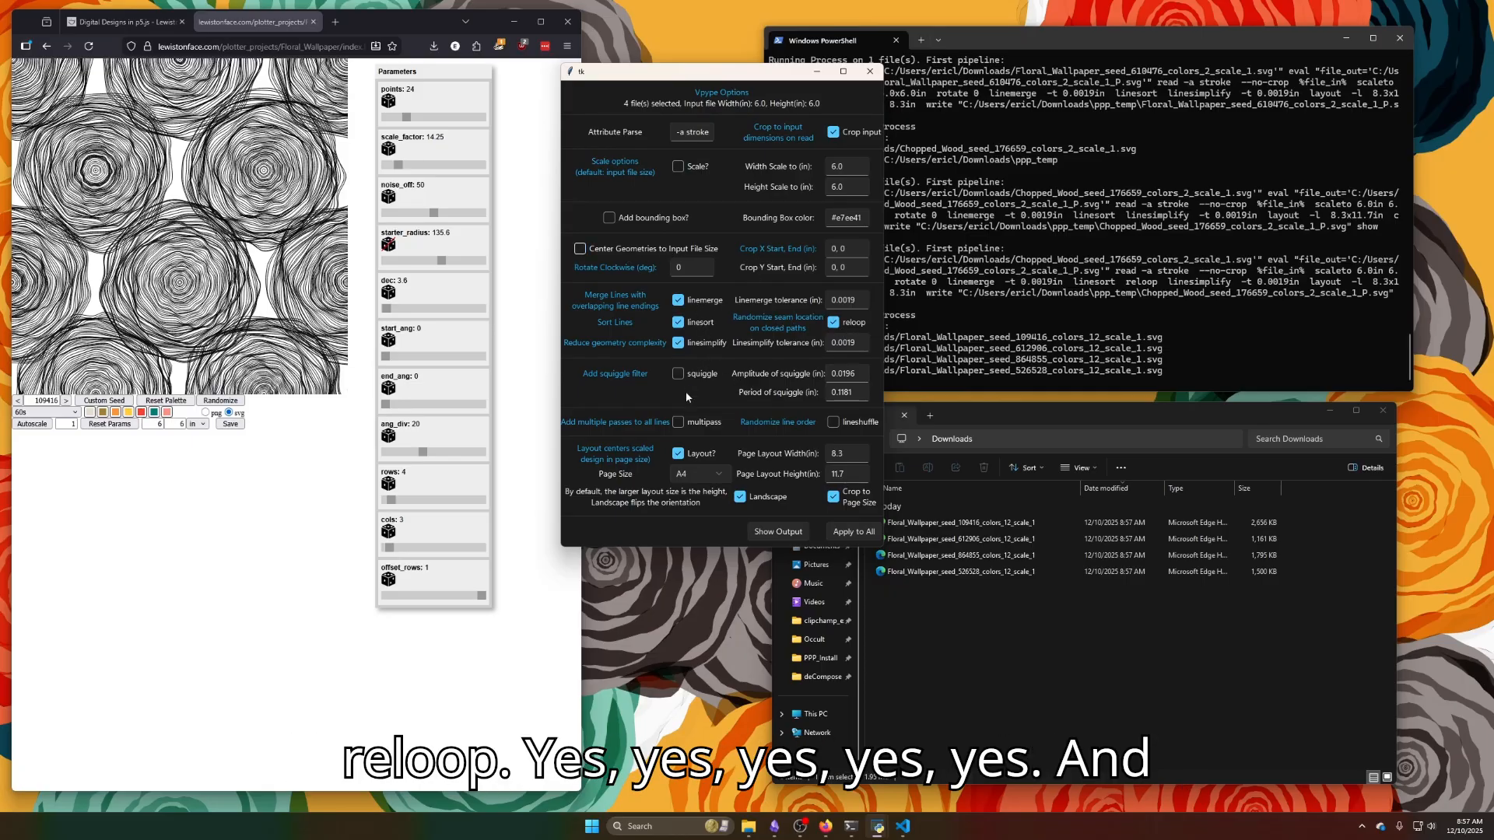
# Set the layout page size to Letter and turn off Landscape and Crop to Page Size.
pyautogui.click(698, 474)
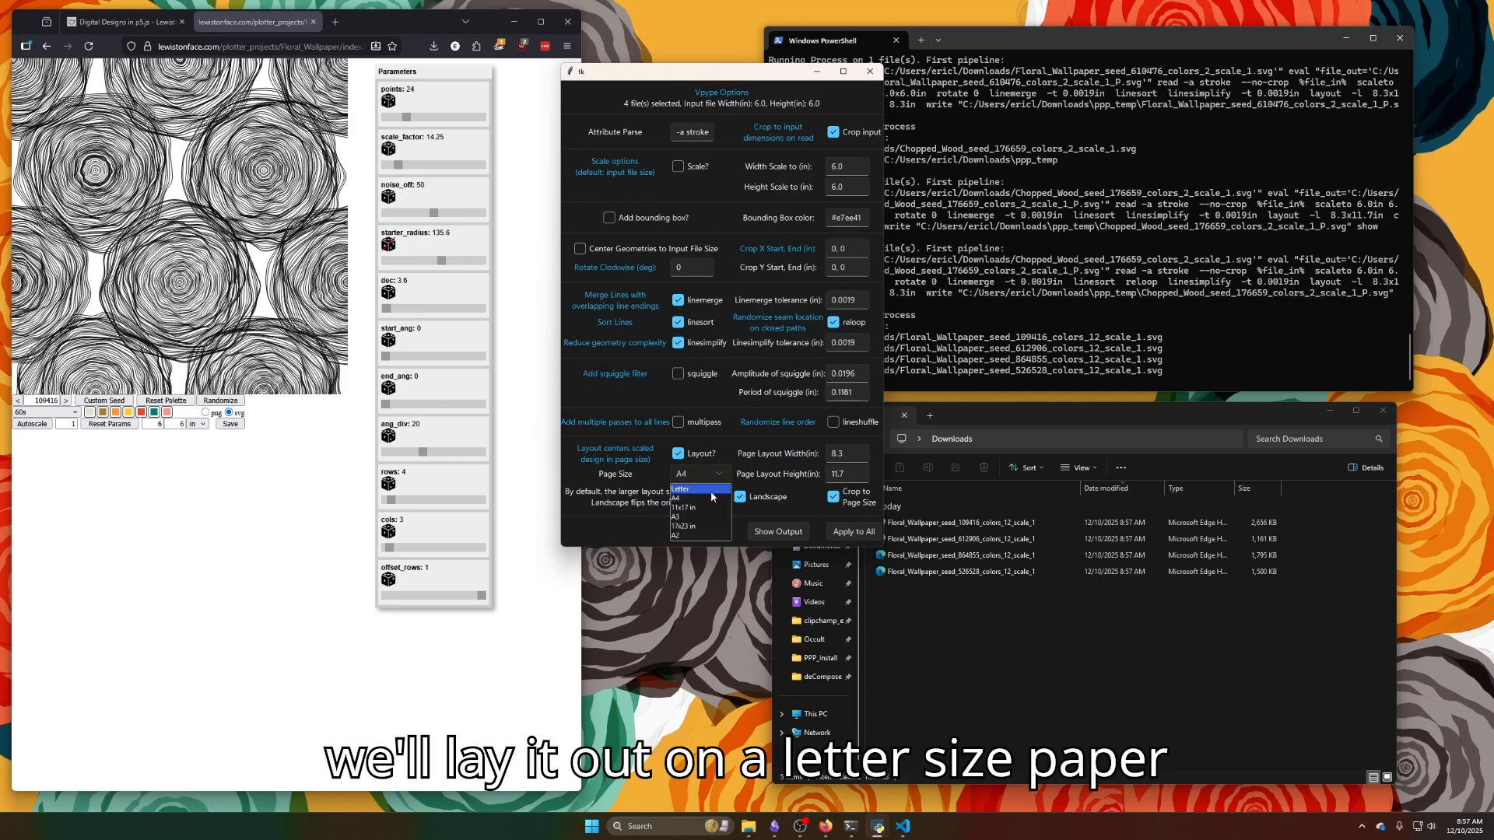
pyautogui.click(695, 495)
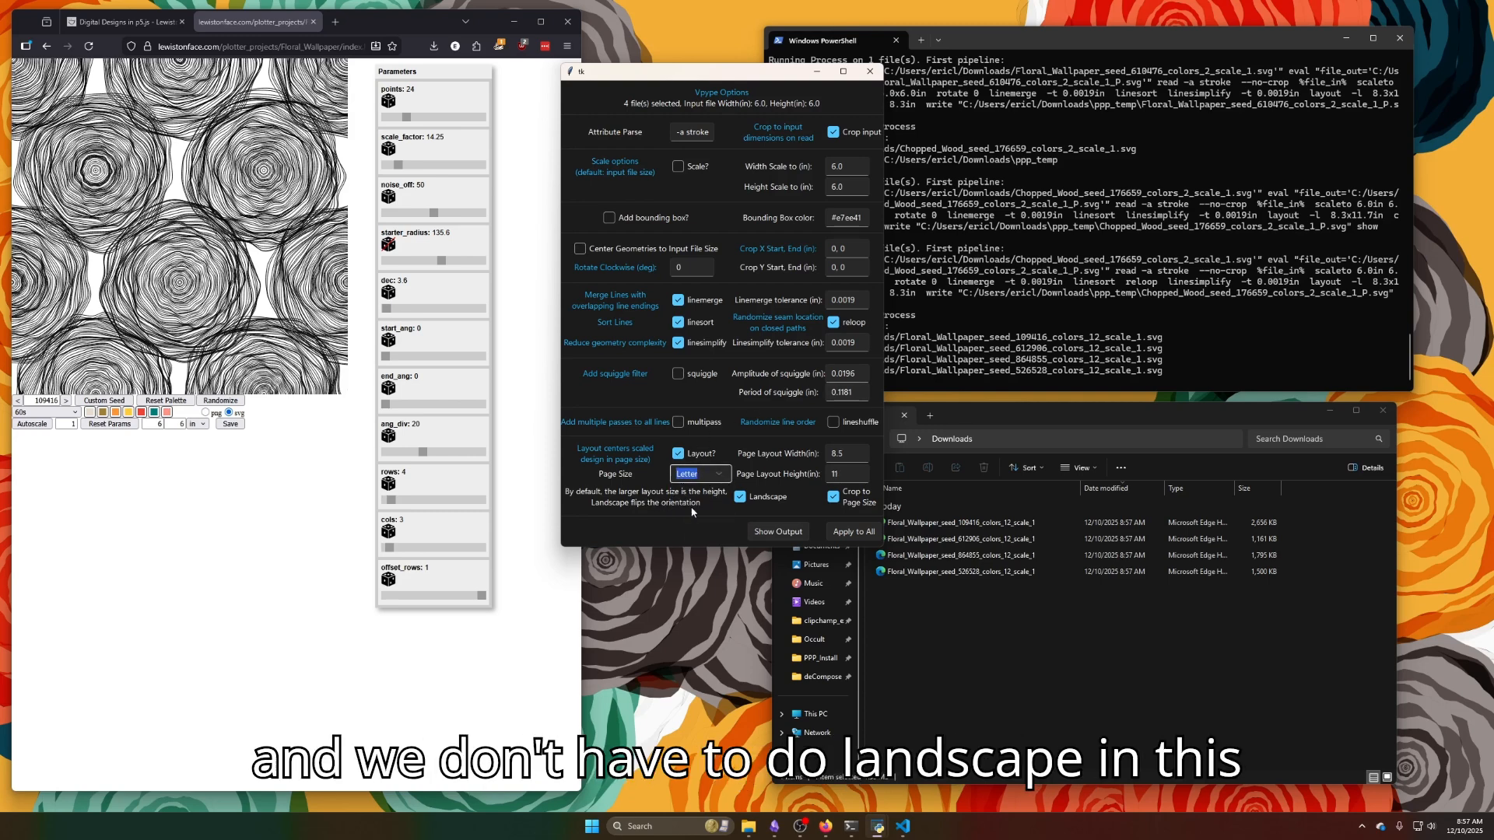
pyautogui.click(741, 498)
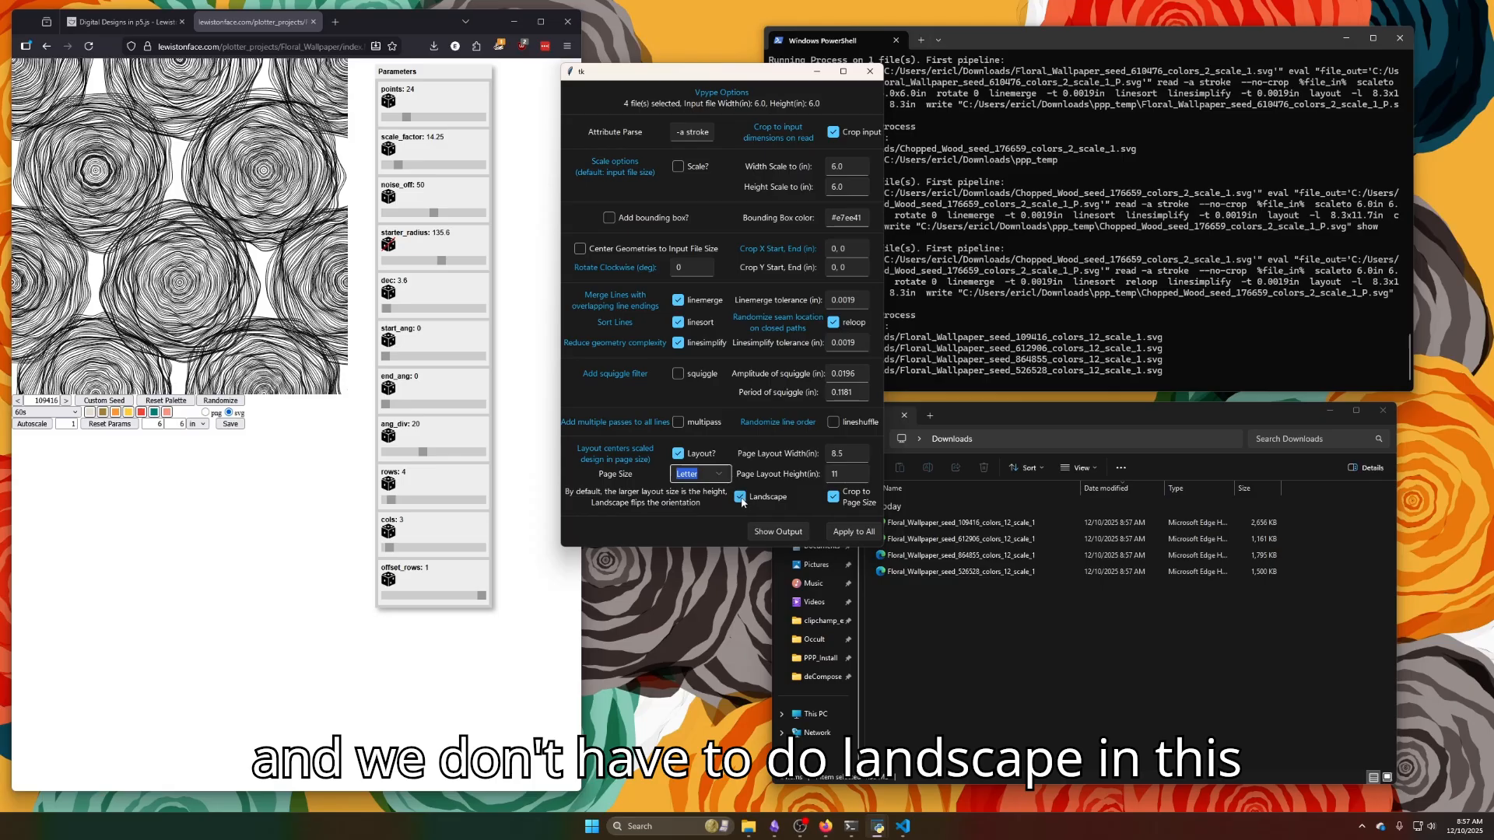
pyautogui.click(834, 500)
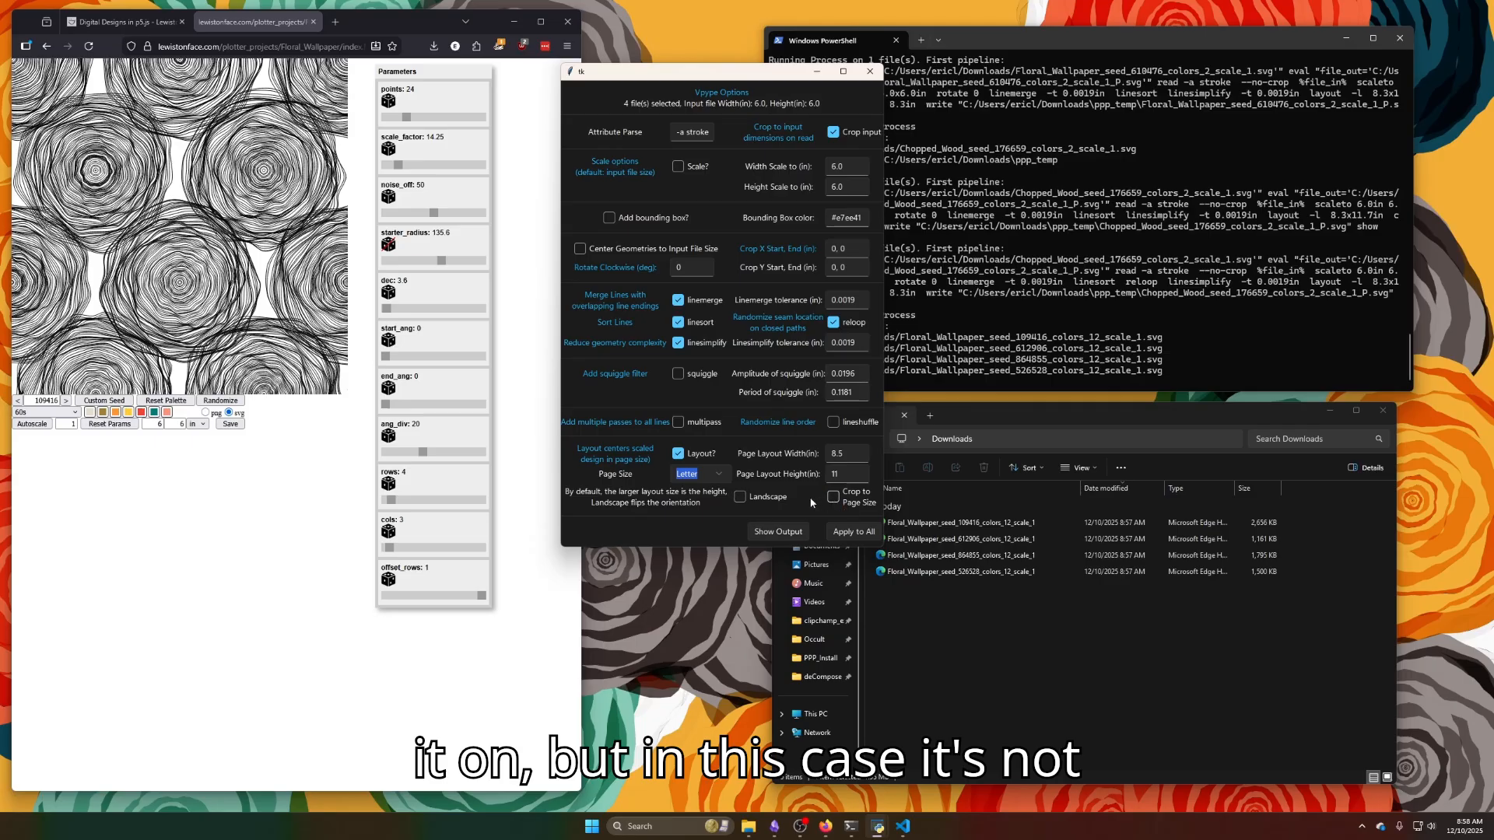
# Preview the processed output of one file, compare it with the original browser design, and close the viewer.
pyautogui.click(793, 532)
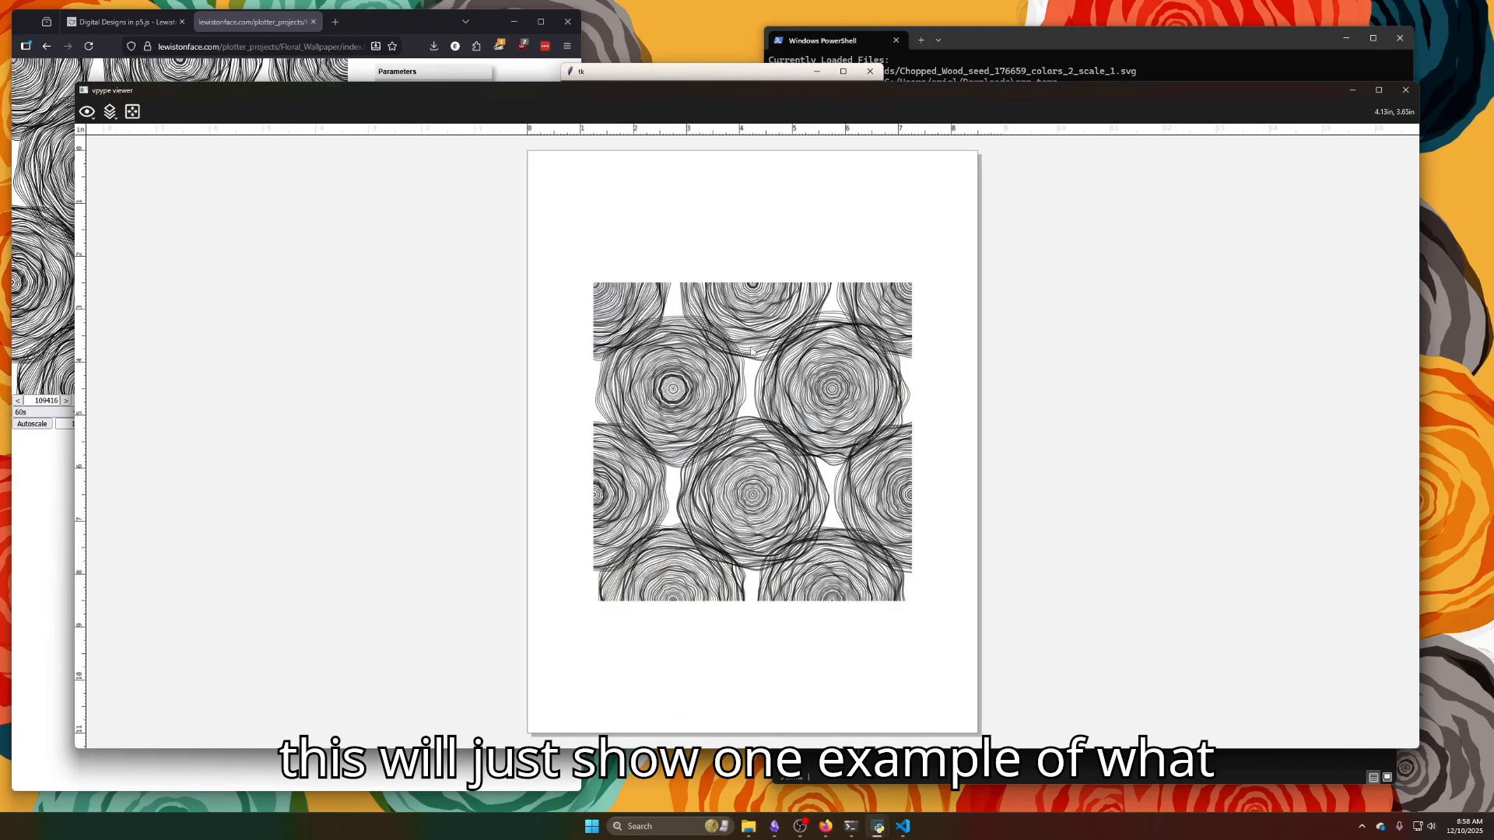
pyautogui.moveTo(760, 366); pyautogui.dragTo(702, 319)
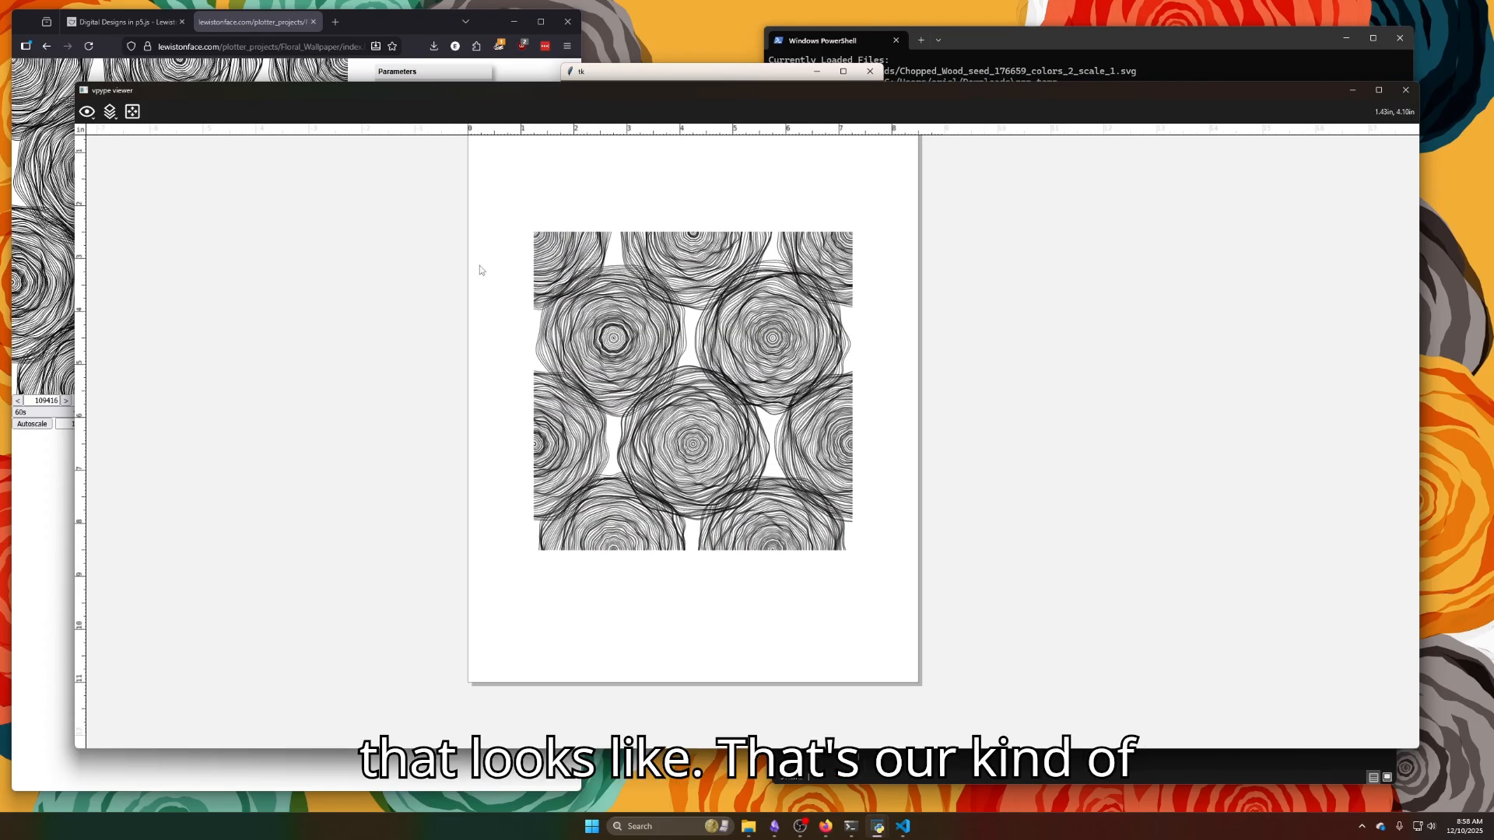
pyautogui.moveTo(313, 92); pyautogui.dragTo(620, 67)
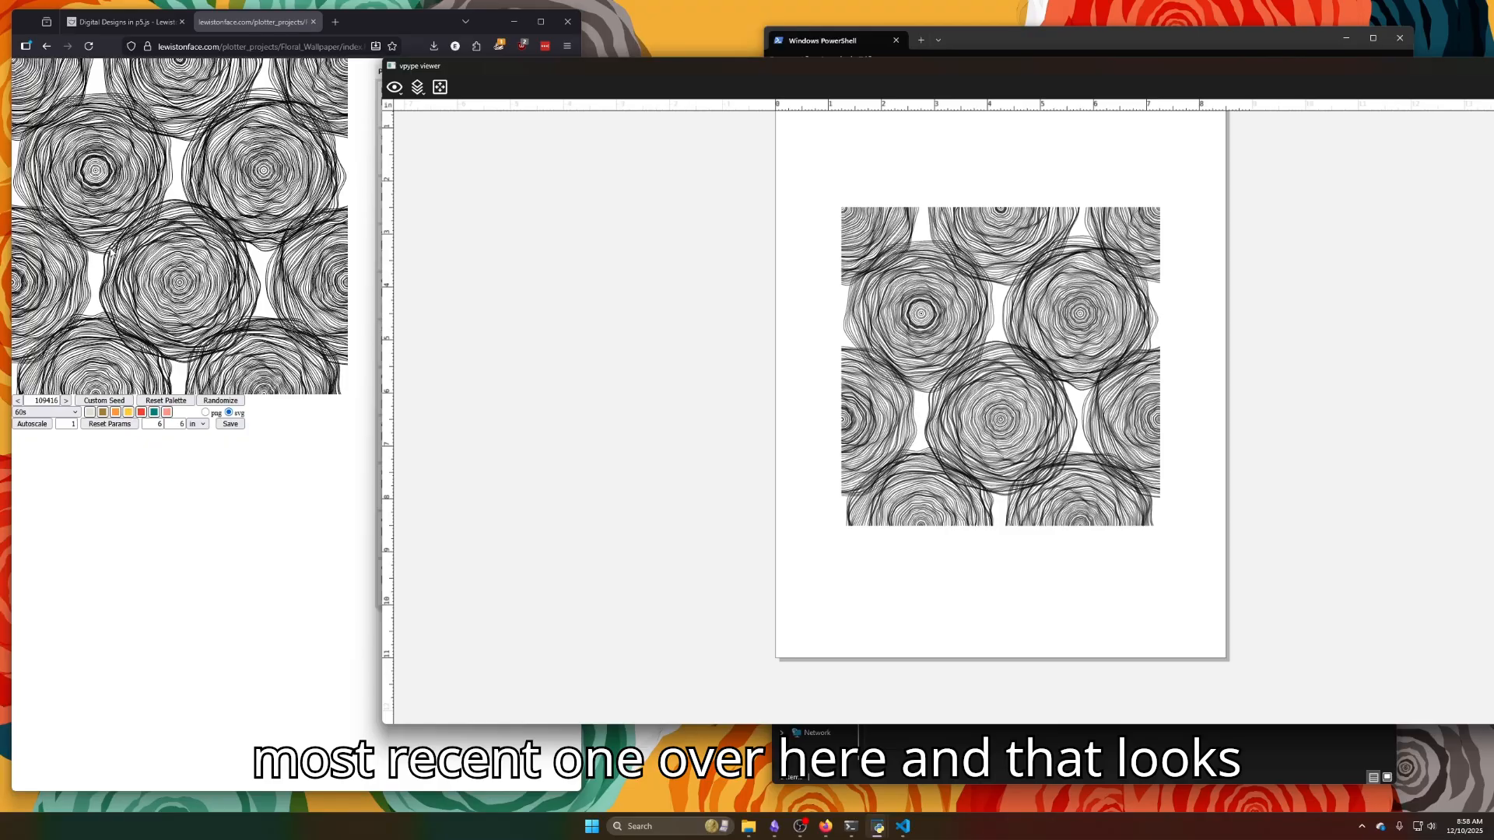
pyautogui.moveTo(1264, 76); pyautogui.dragTo(887, 96)
pyautogui.click(1338, 96)
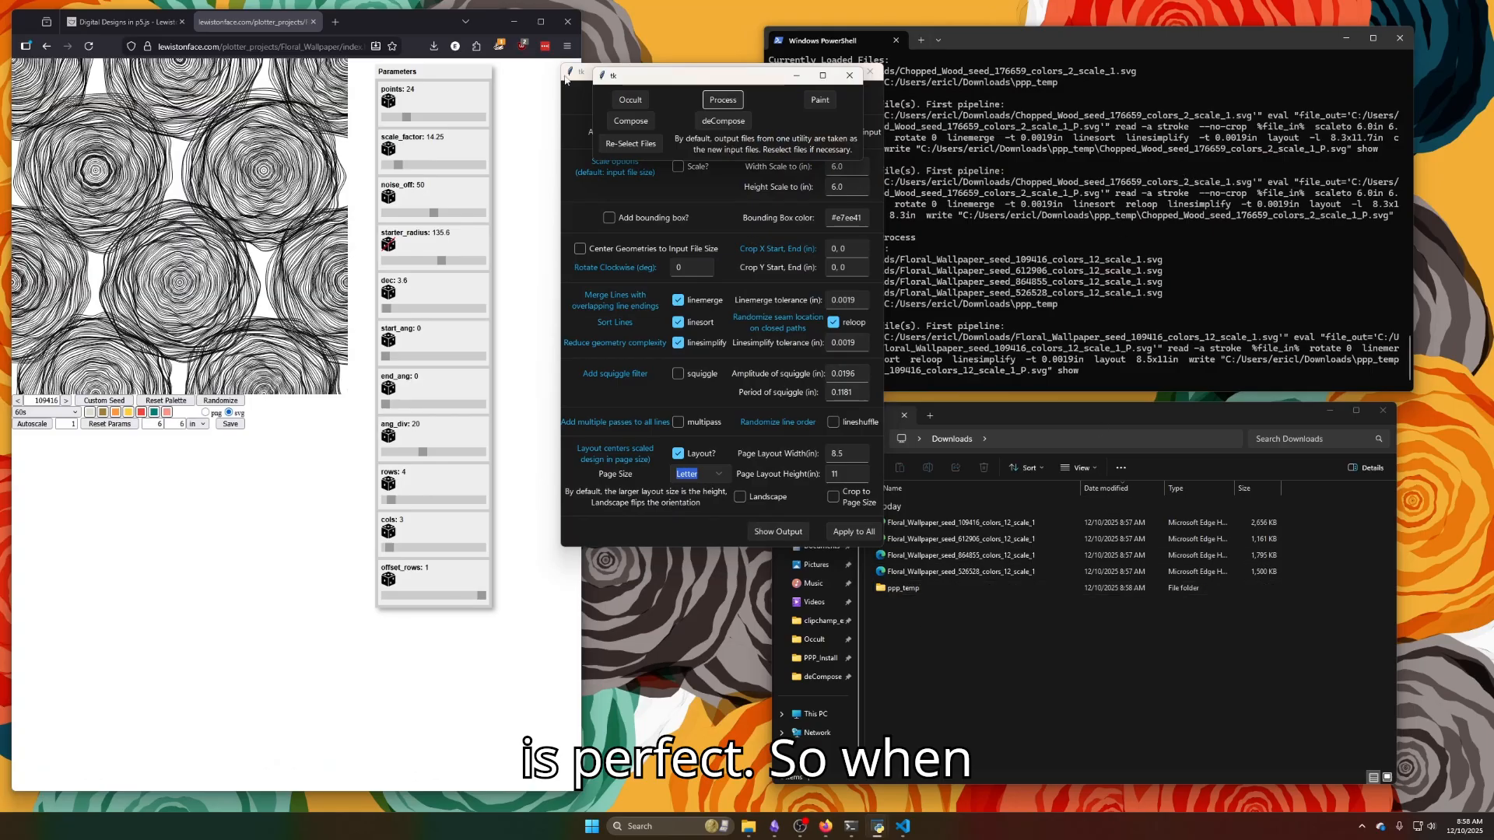
# Inspect the preview's processed SVG and its name suffix in the ppp_temp folder, then return to Downloads.
pyautogui.moveTo(884, 255); pyautogui.dragTo(764, 249)
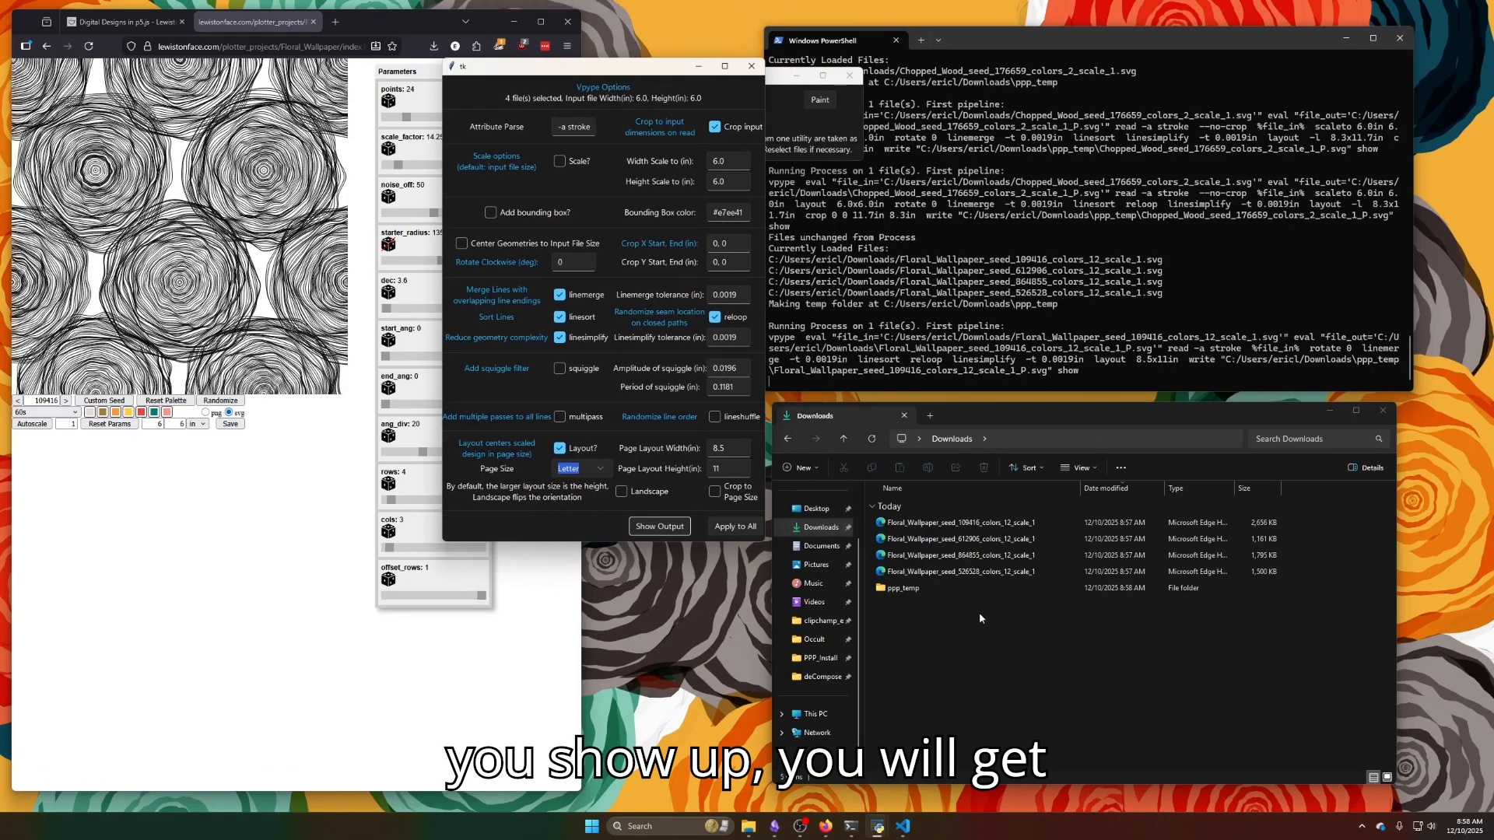
pyautogui.doubleClick(937, 589)
pyautogui.click(964, 522)
pyautogui.moveTo(1023, 488); pyautogui.dragTo(1077, 487)
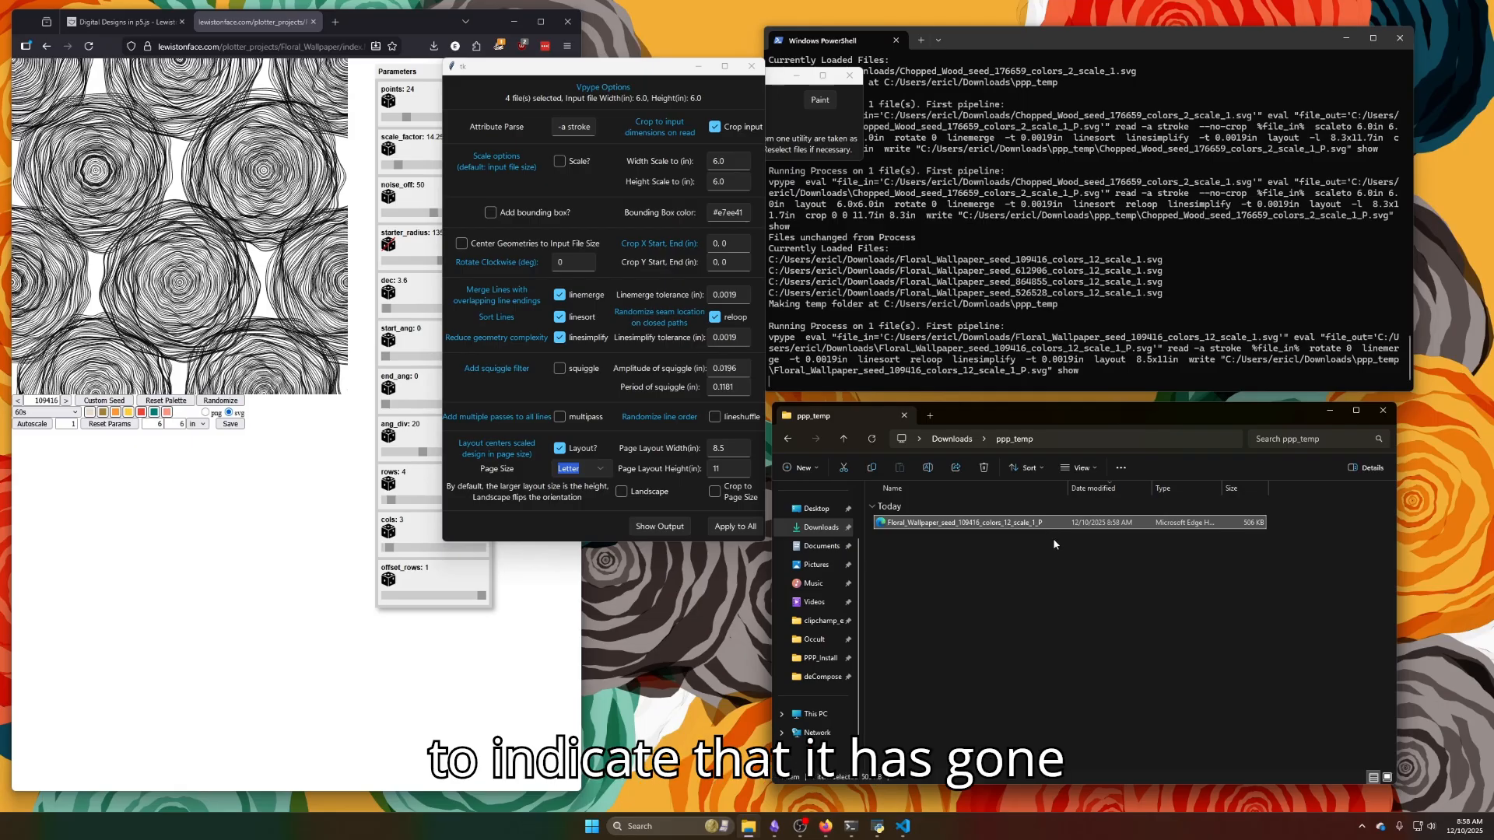
pyautogui.click(1030, 579)
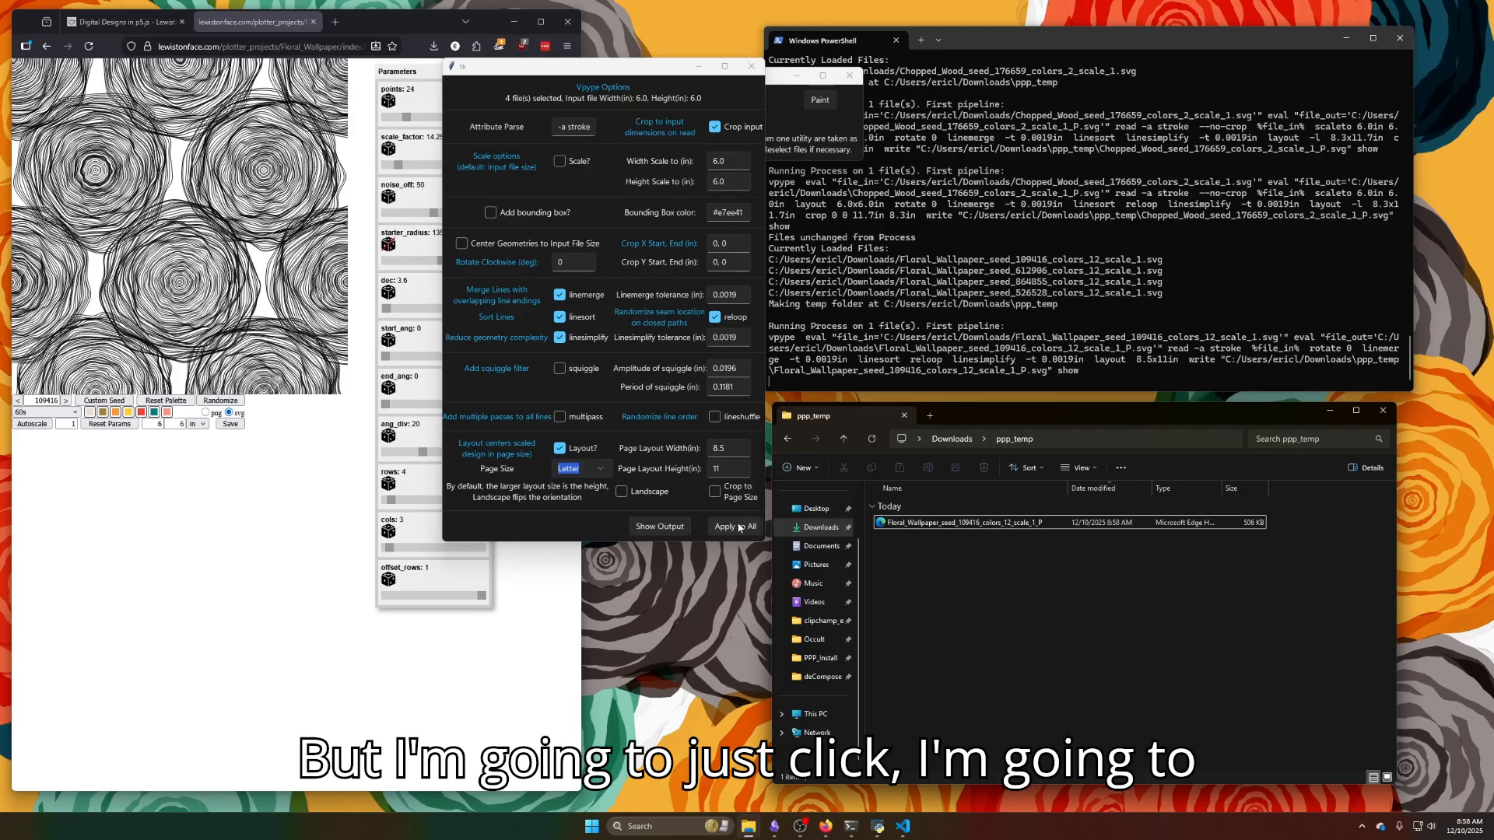
pyautogui.click(953, 438)
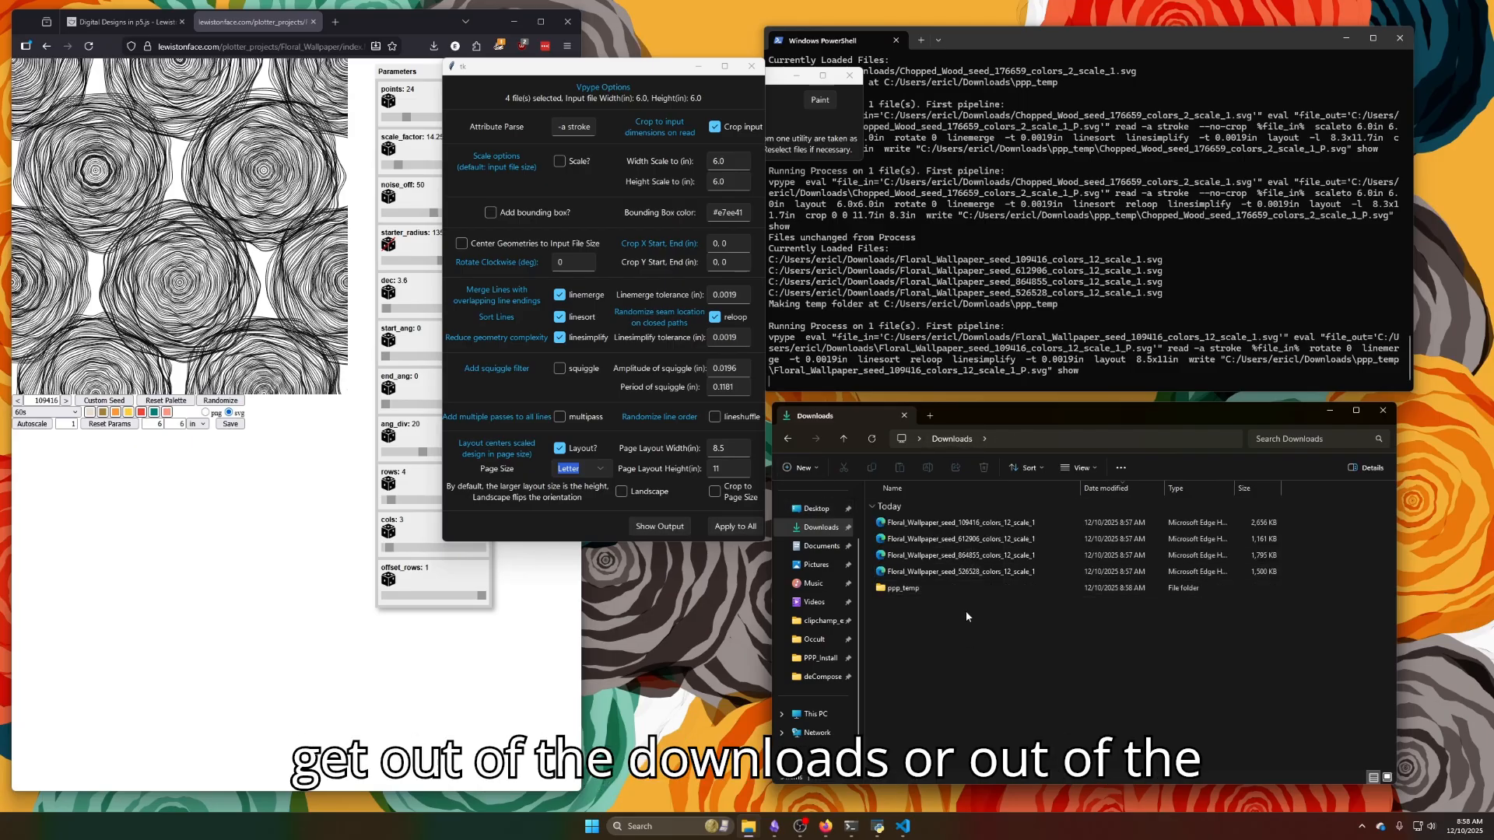
# Apply the processing settings to all four Floral Wallpaper files and select the resulting _P files in Downloads.
pyautogui.click(719, 527)
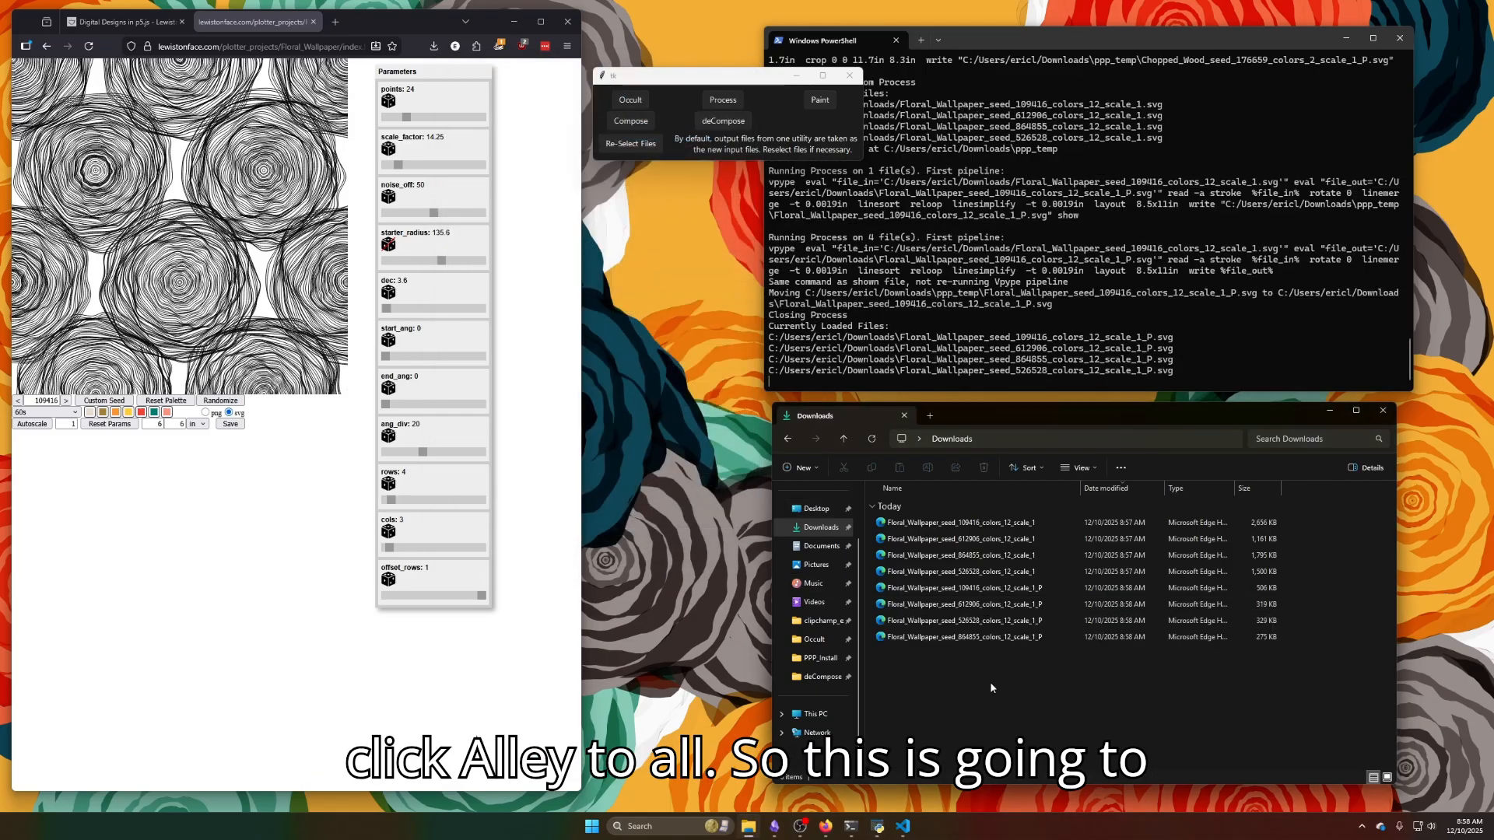
pyautogui.click(997, 594)
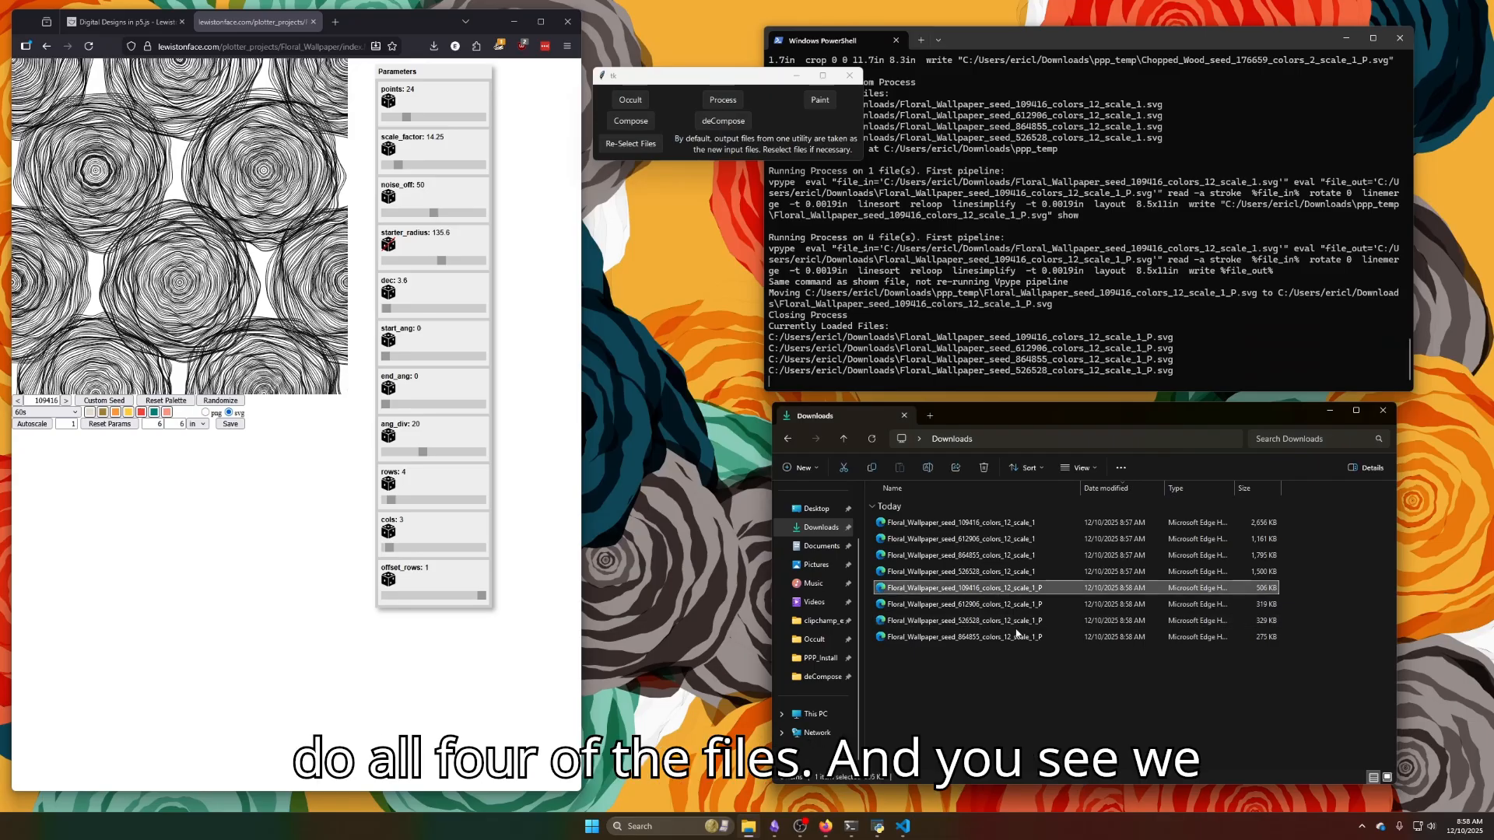
pyautogui.keyDown('shift'); pyautogui.click(1022, 640); pyautogui.keyUp('shift')
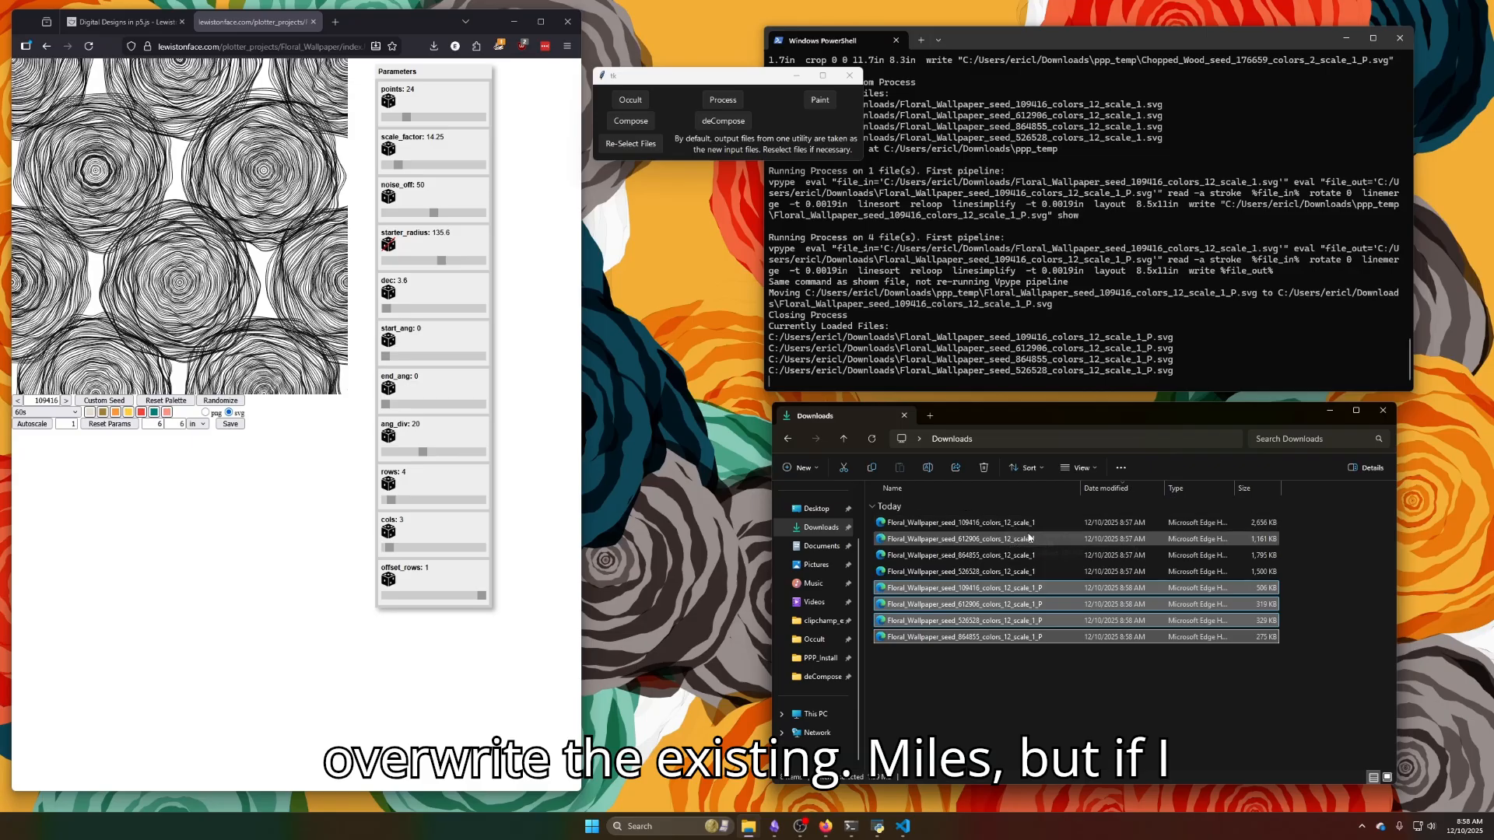
# Reselect the four original Floral Wallpaper SVGs and reprocess all of them with the default Process settings, overwriting the _P files.
pyautogui.click(630, 143)
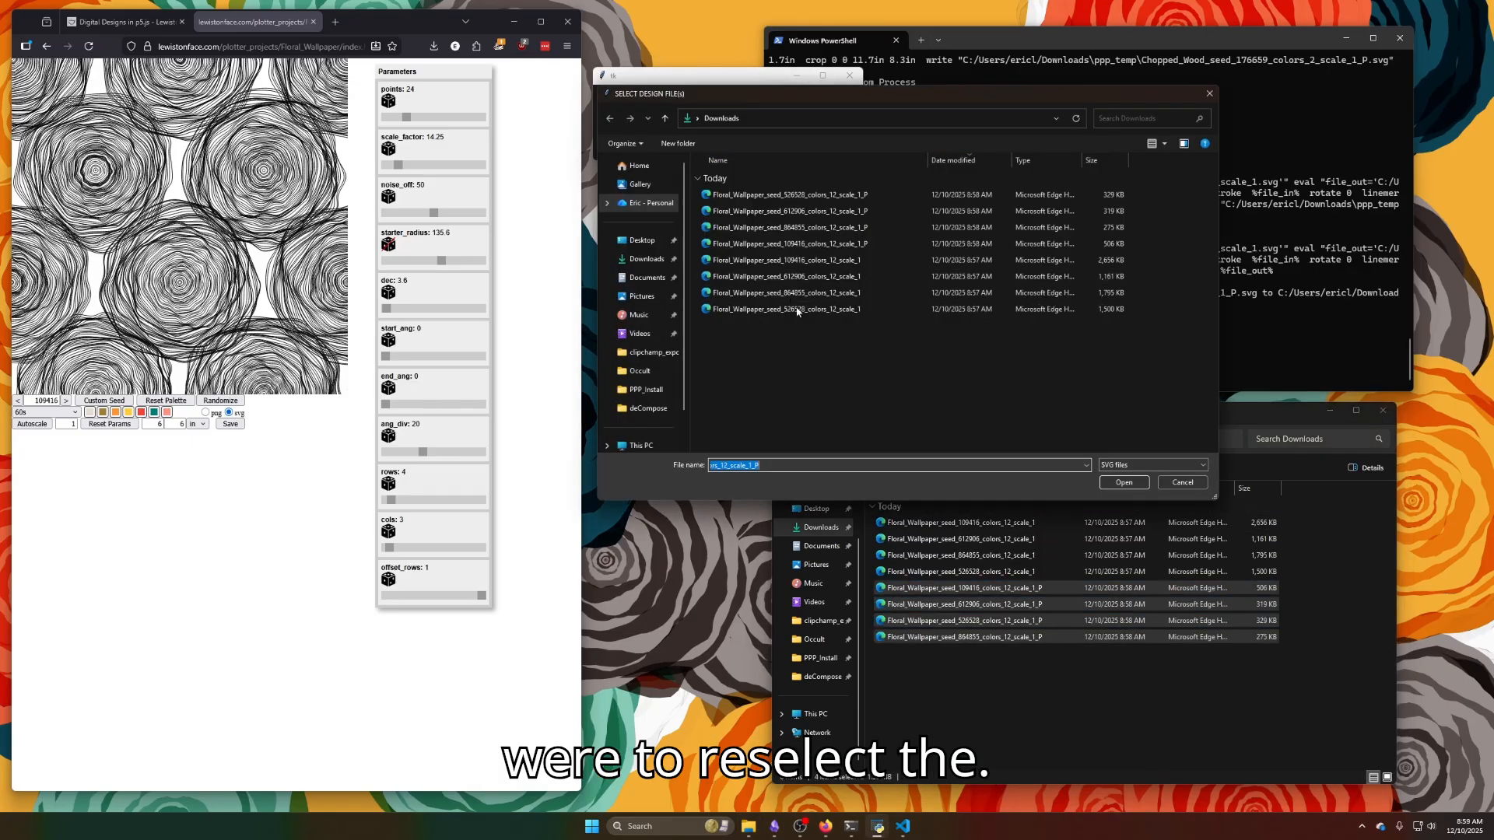
pyautogui.click(809, 260)
pyautogui.keyDown('shift'); pyautogui.click(818, 311); pyautogui.keyUp('shift')
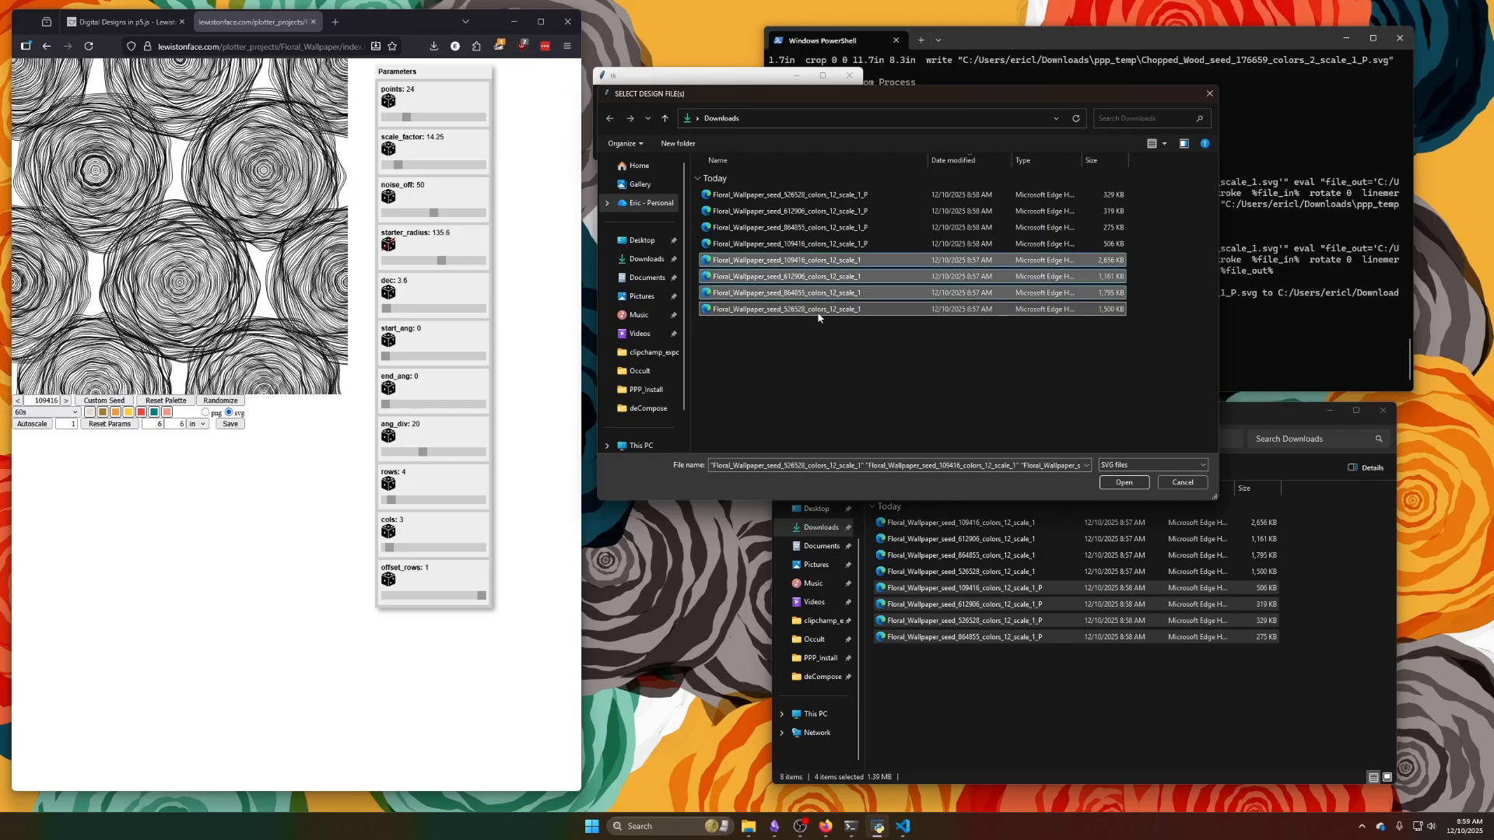
pyautogui.click(1123, 482)
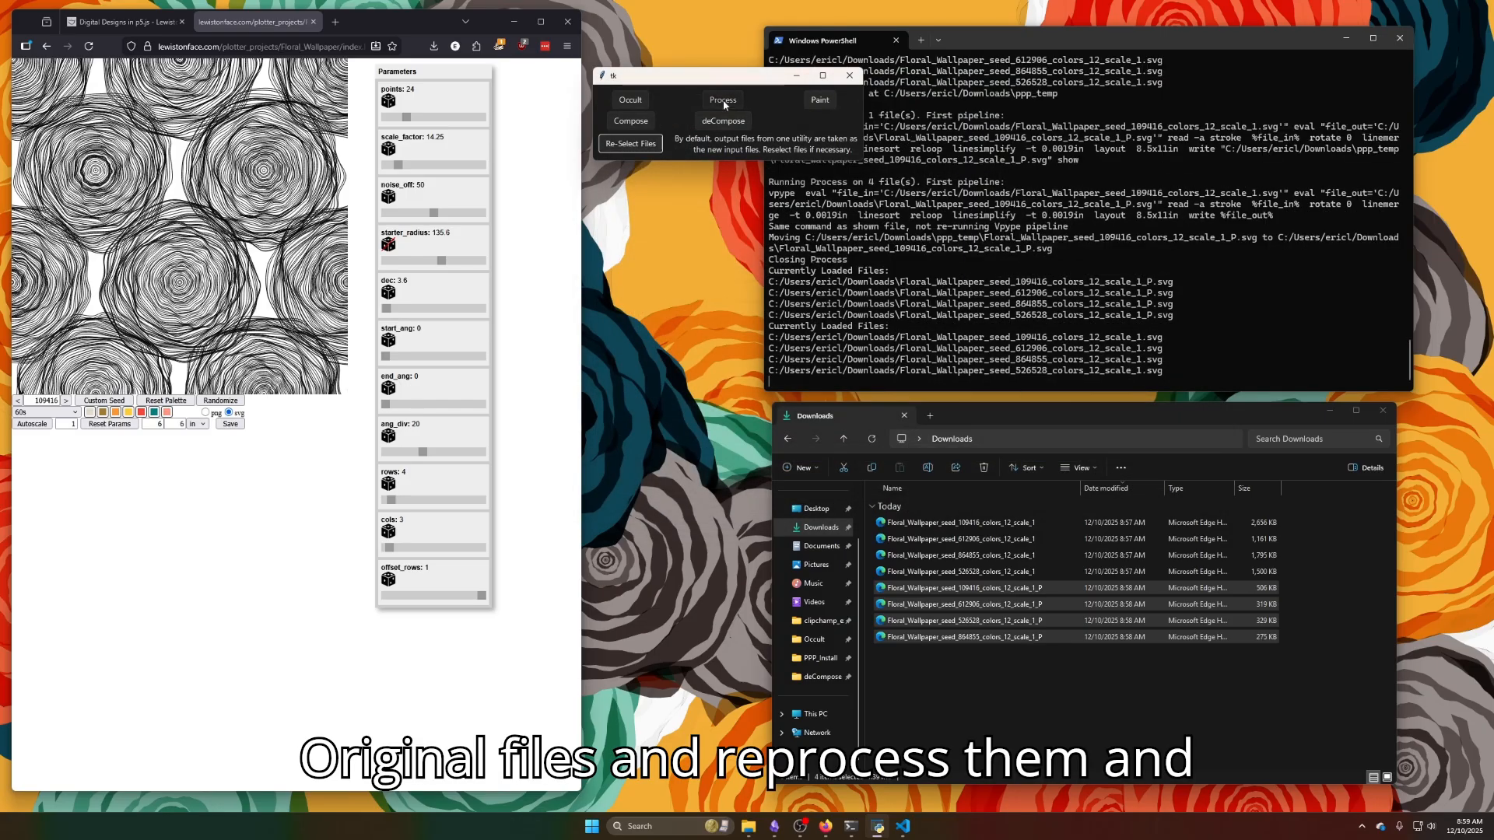
pyautogui.click(723, 102)
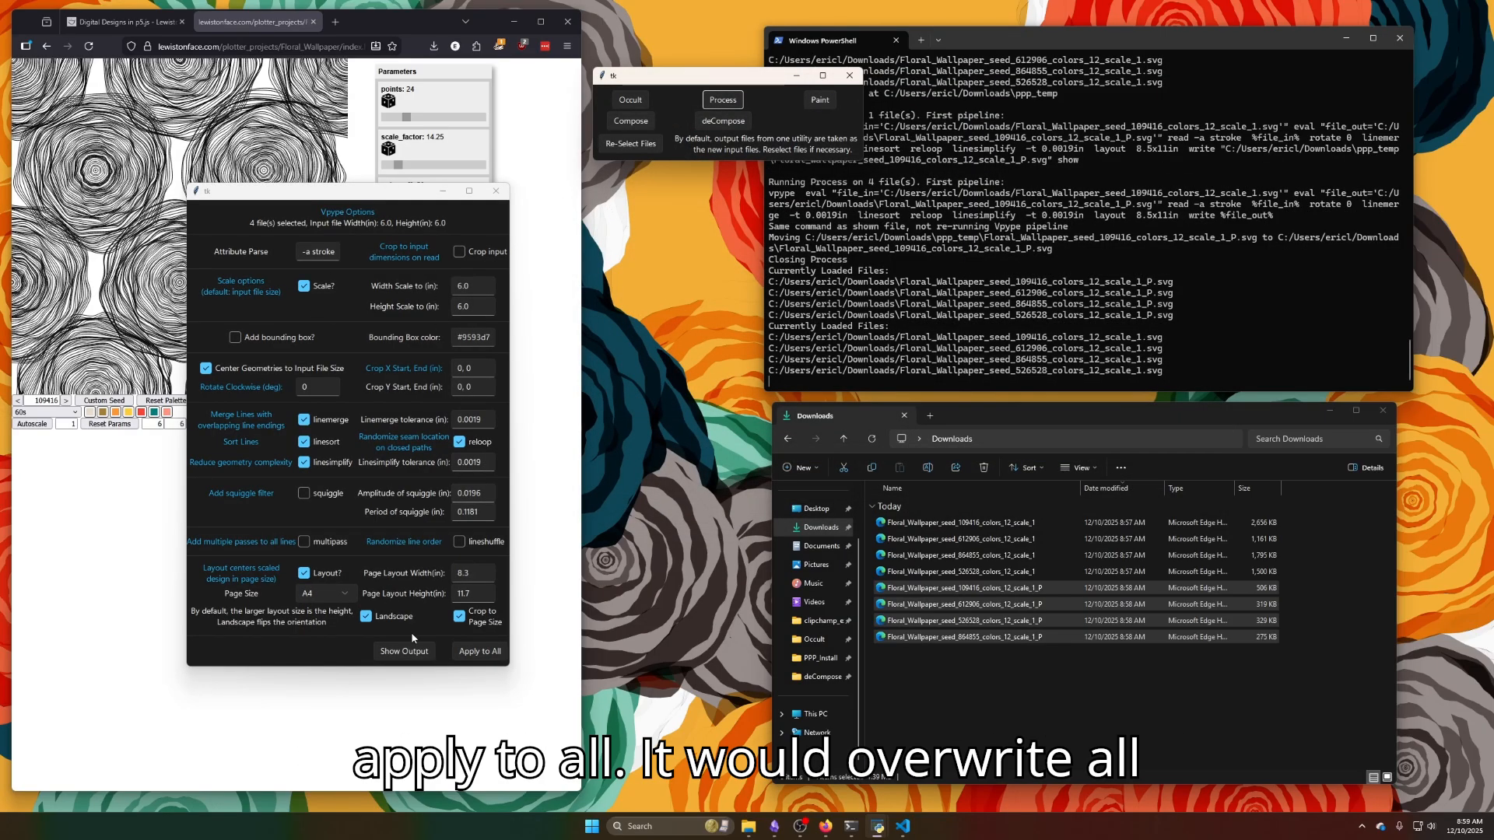
pyautogui.click(465, 654)
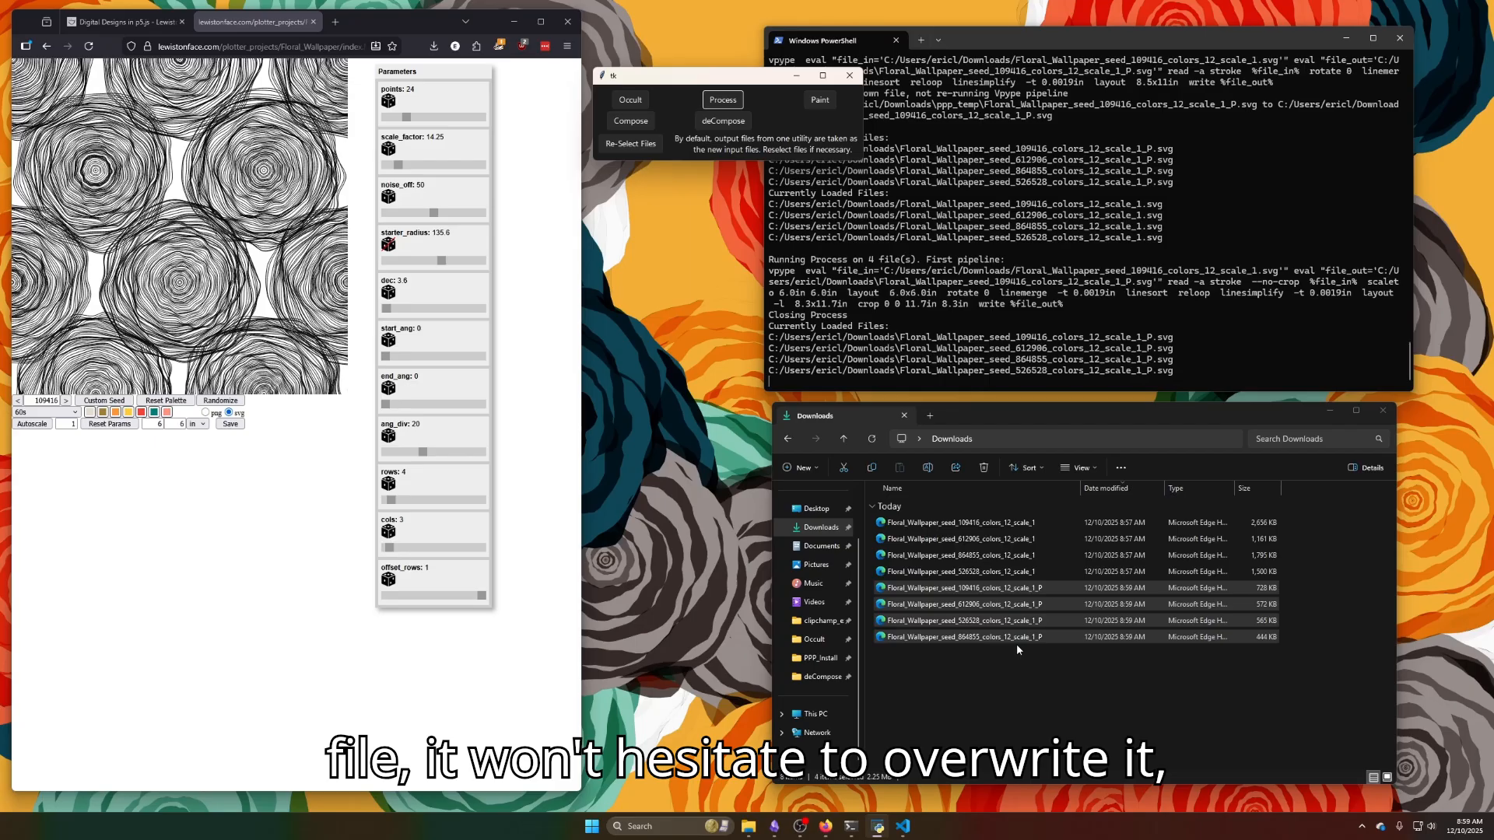
# Compare the original Floral Wallpaper SVGs with their processed _P counterparts in the Downloads folder.
pyautogui.click(1003, 656)
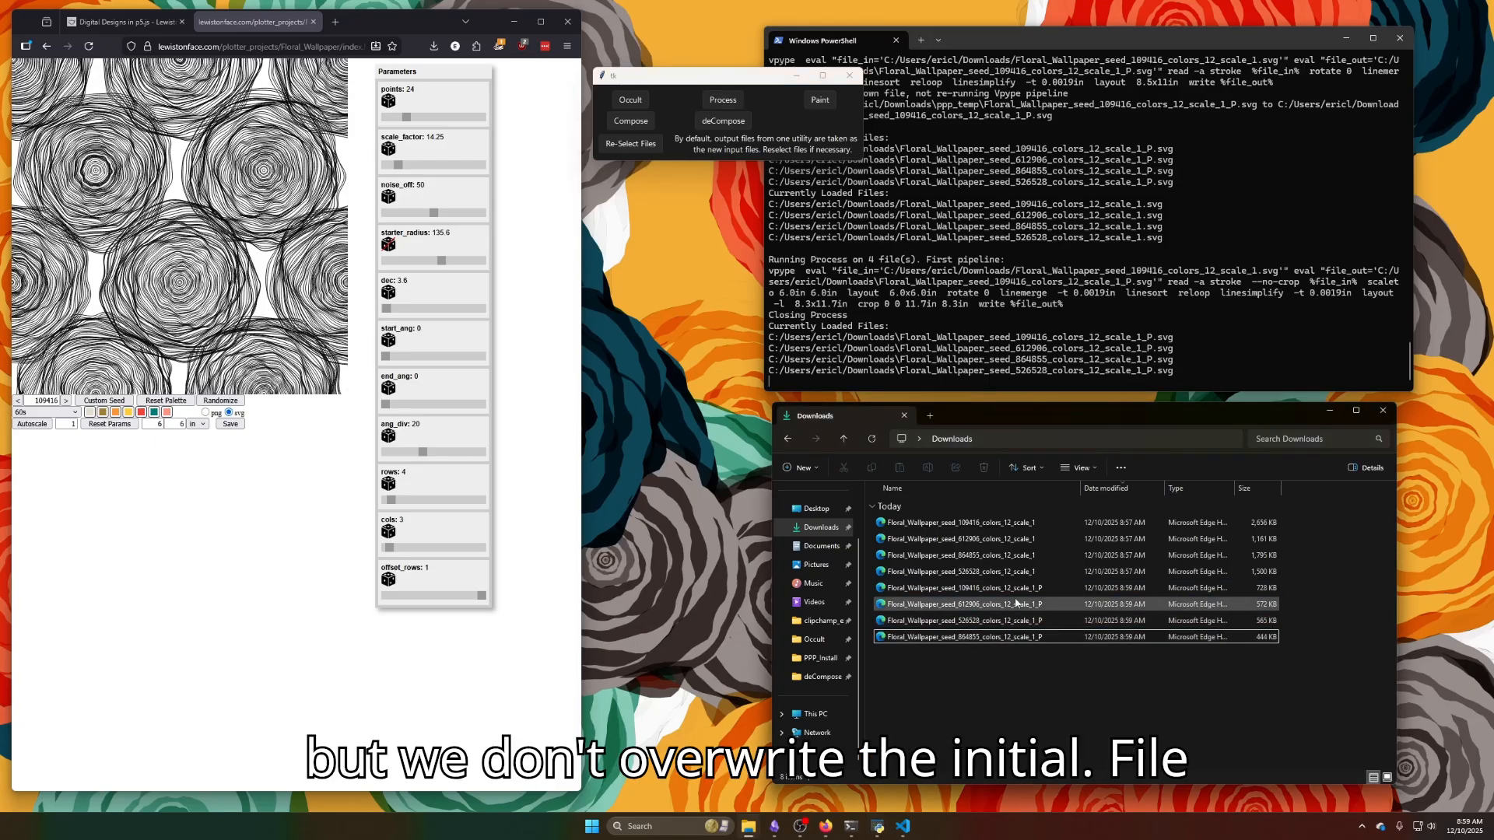
pyautogui.click(1026, 522)
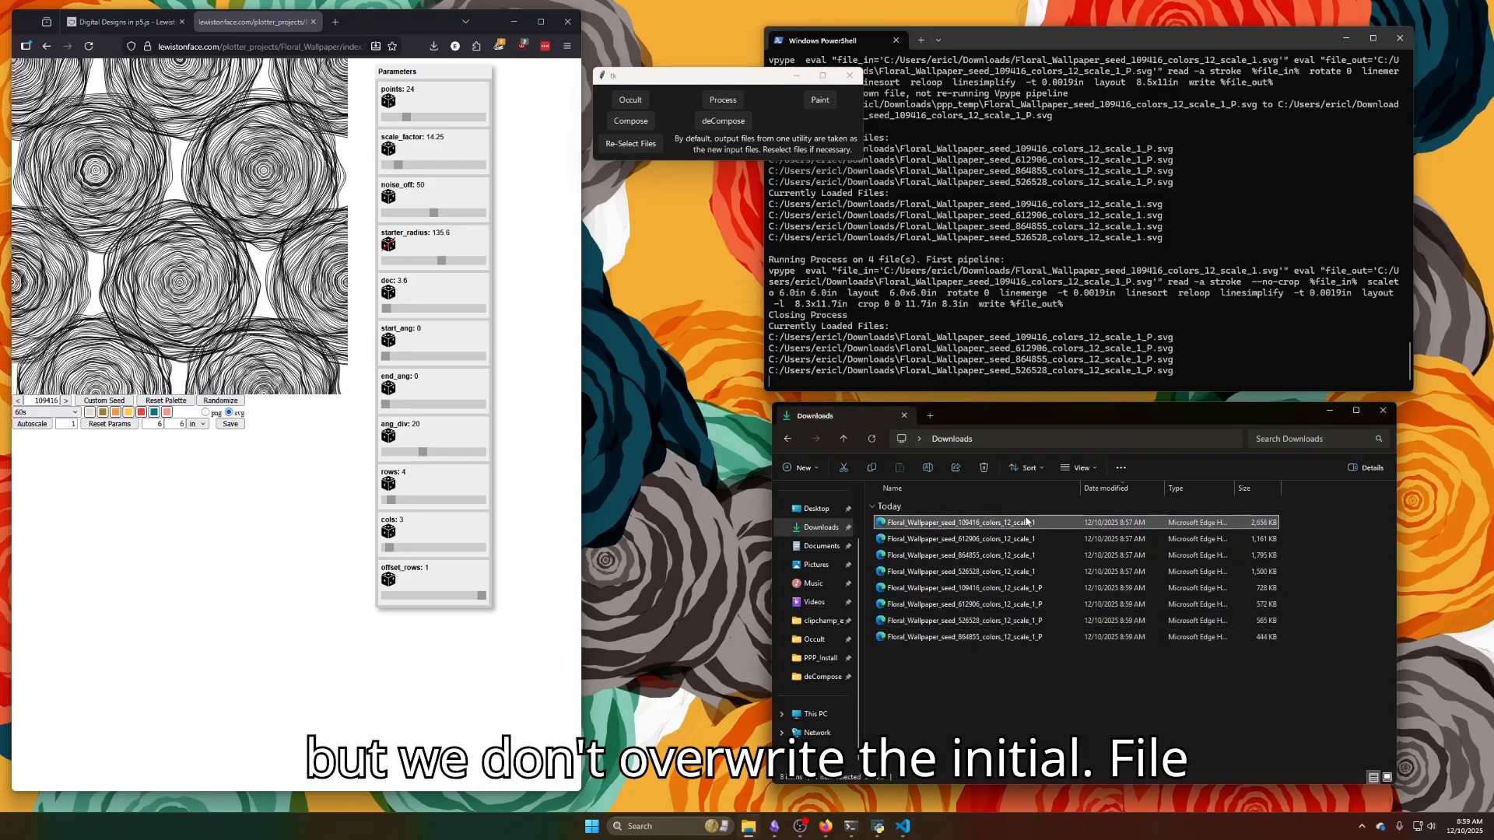
pyautogui.keyDown('shift'); pyautogui.click(1036, 572); pyautogui.keyUp('shift')
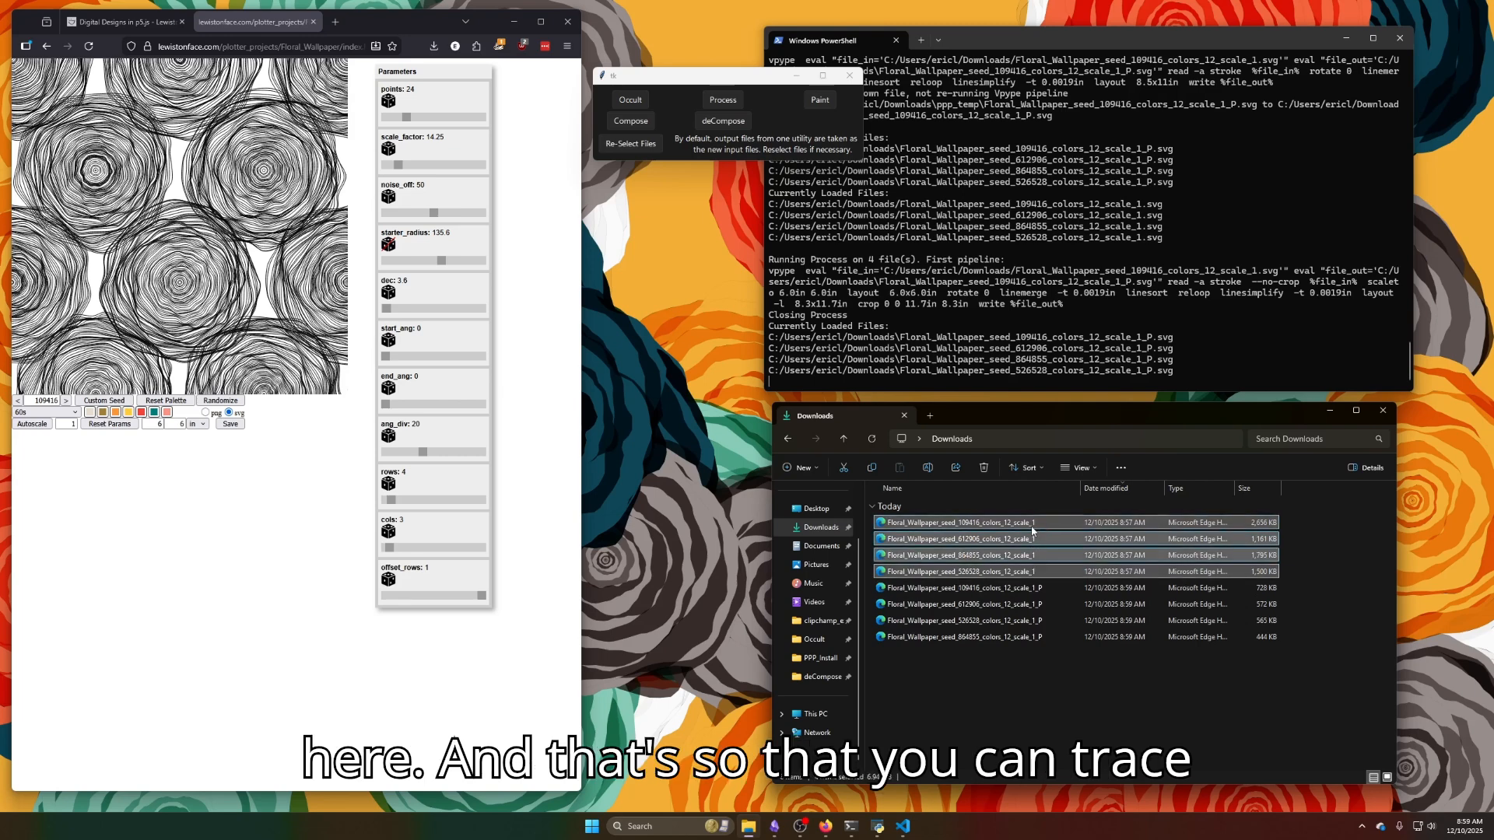
pyautogui.click(1029, 683)
pyautogui.click(992, 528)
pyautogui.keyDown('ctrl'); pyautogui.click(1007, 588); pyautogui.keyUp('ctrl')
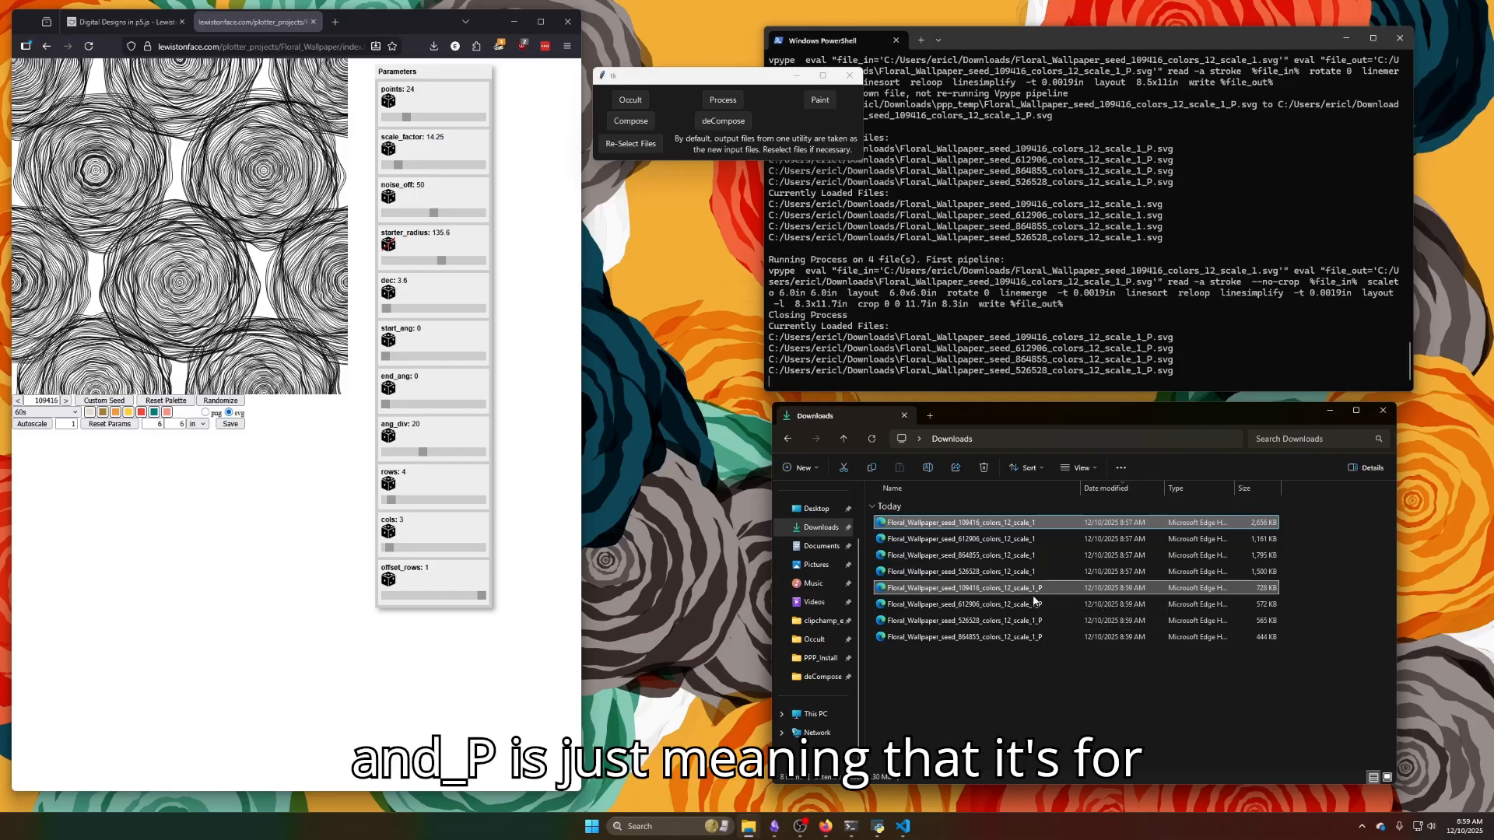
pyautogui.click(1017, 692)
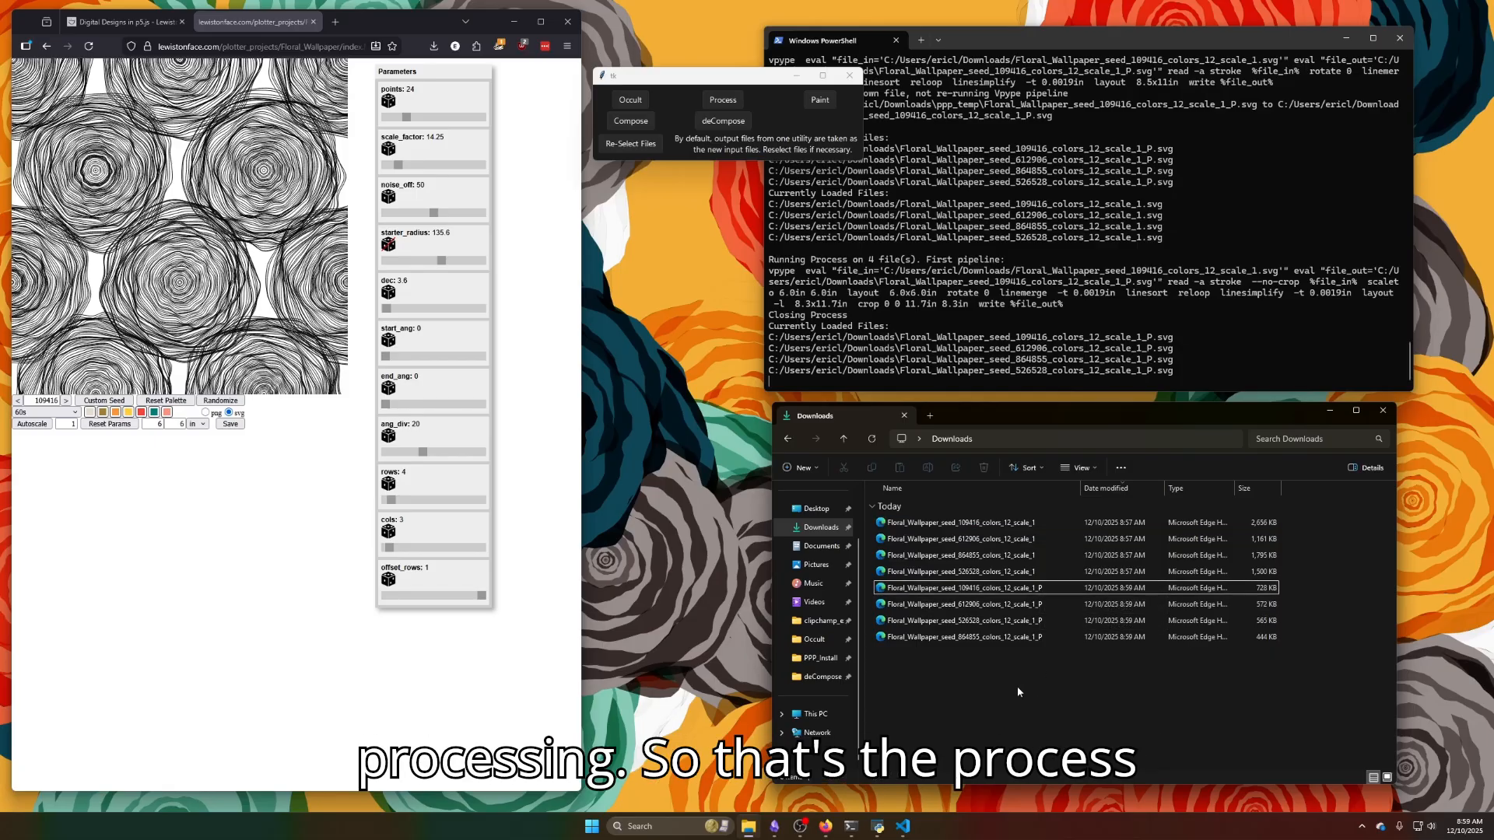
# Open the Process utility again for the four processed files and move its options window beside the browser design.
pyautogui.click(715, 105)
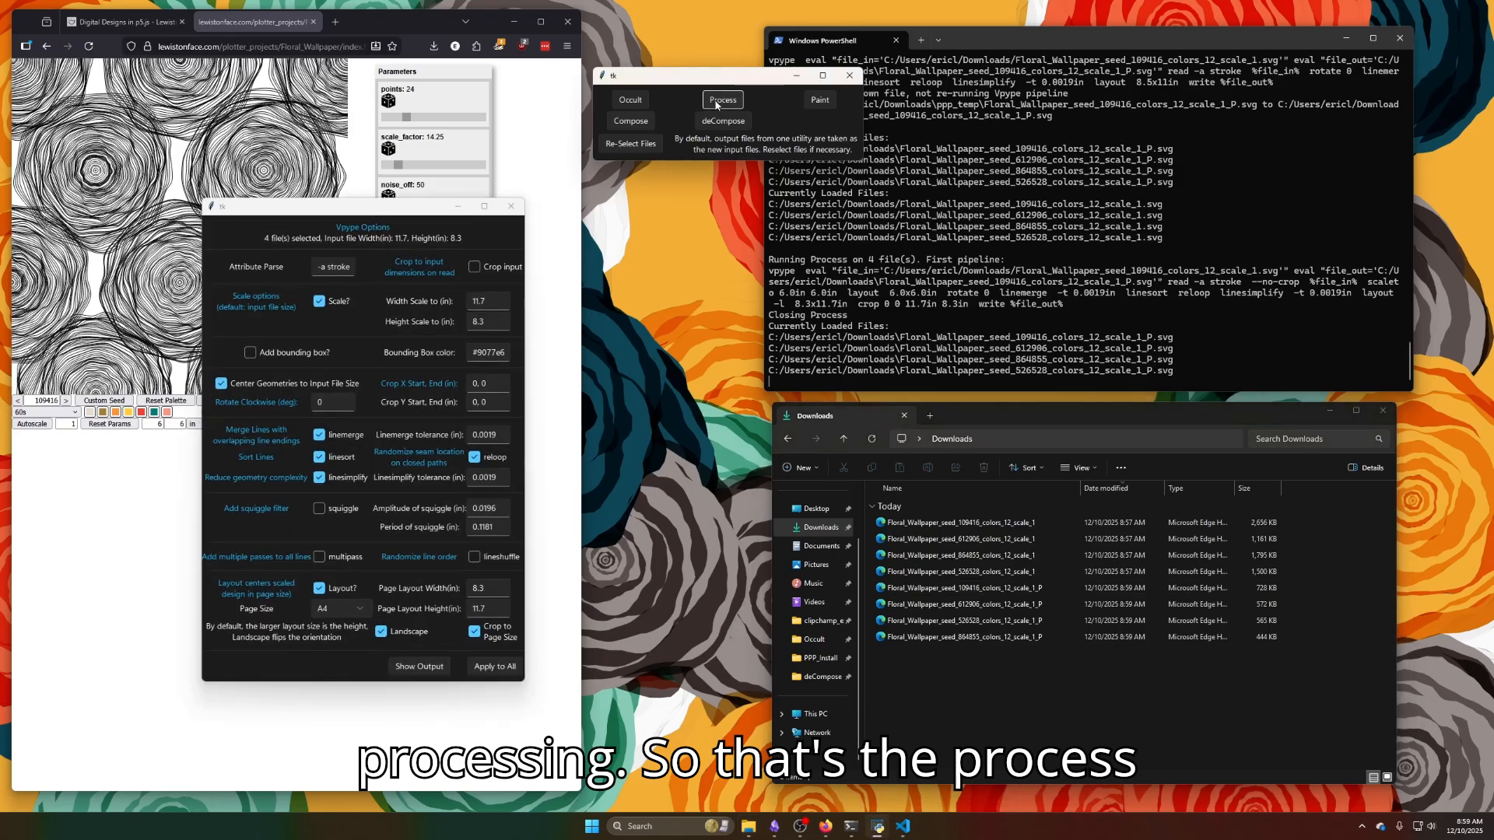
pyautogui.moveTo(371, 207); pyautogui.dragTo(714, 141)
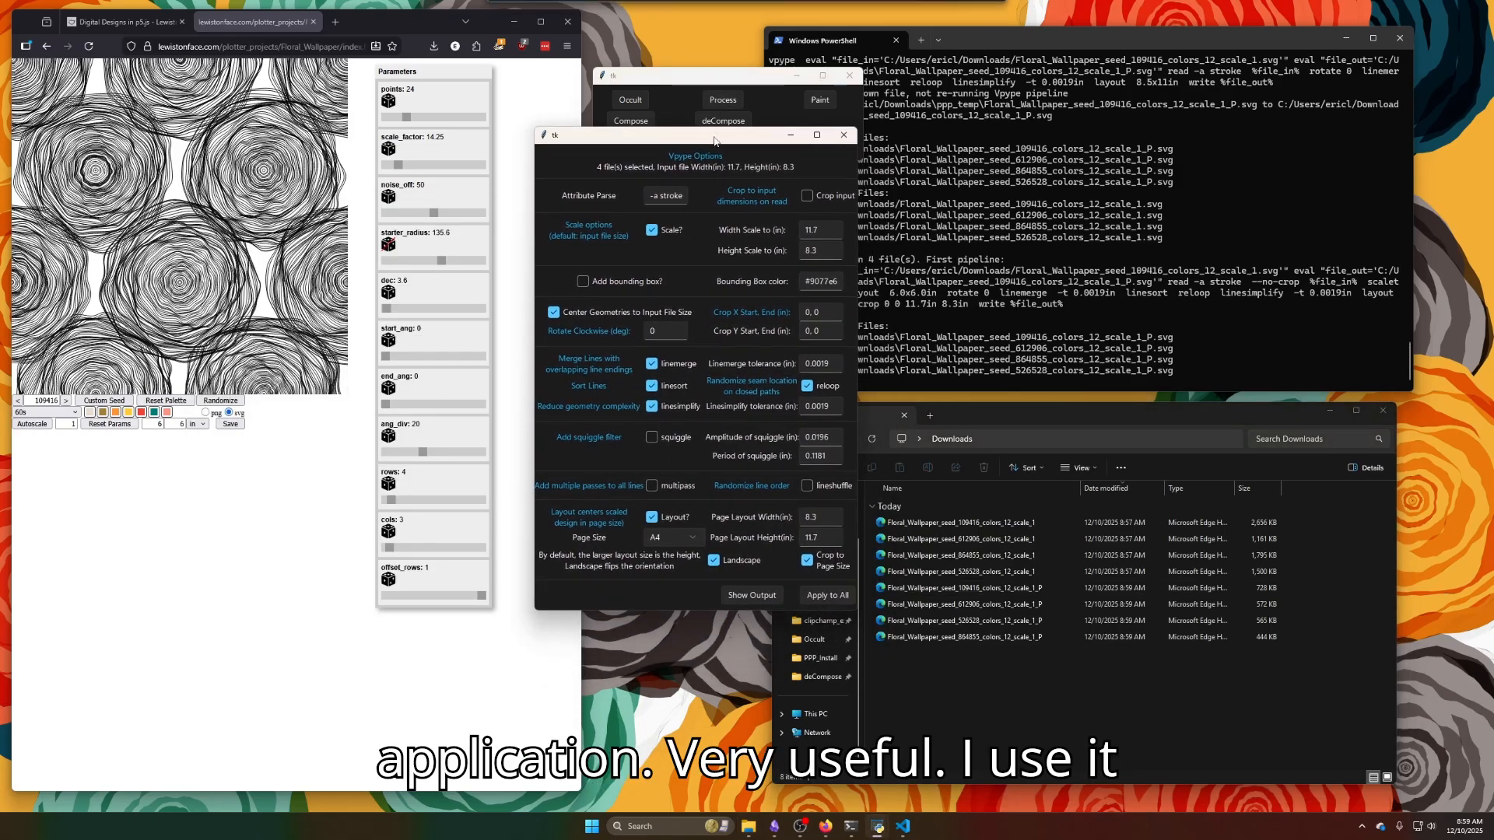